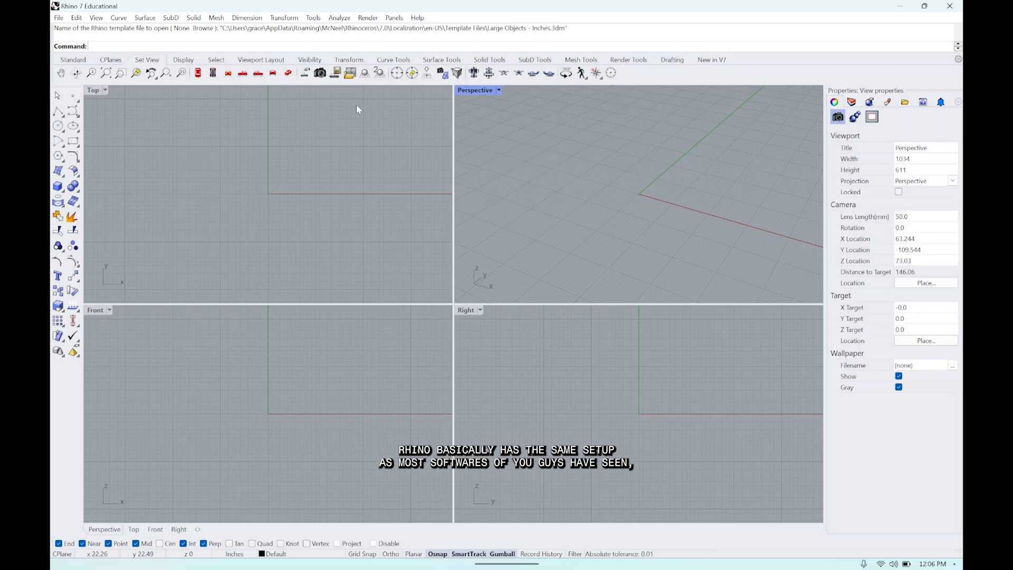
left_click(59, 18)
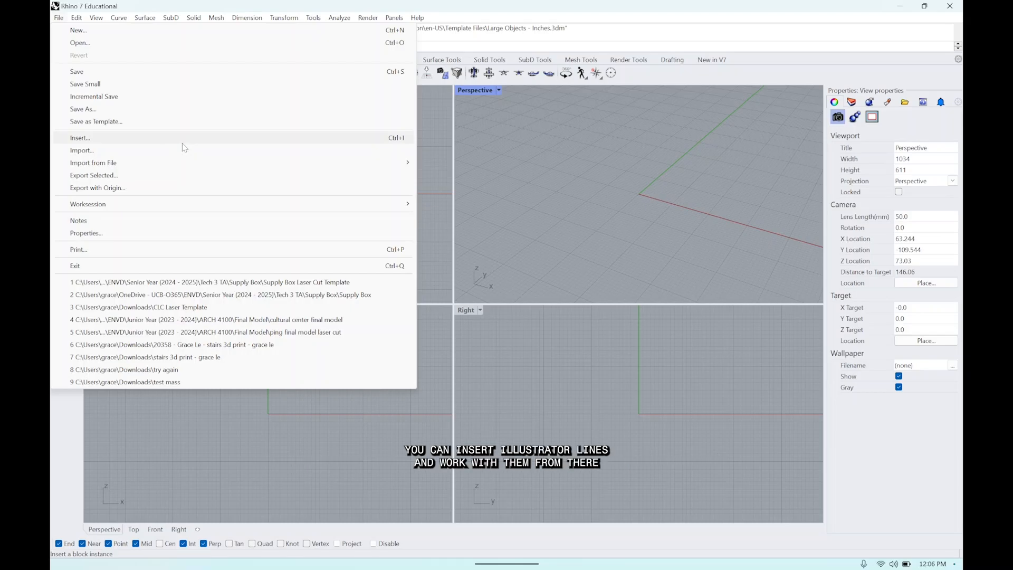
left_click(538, 184)
left_click(77, 20)
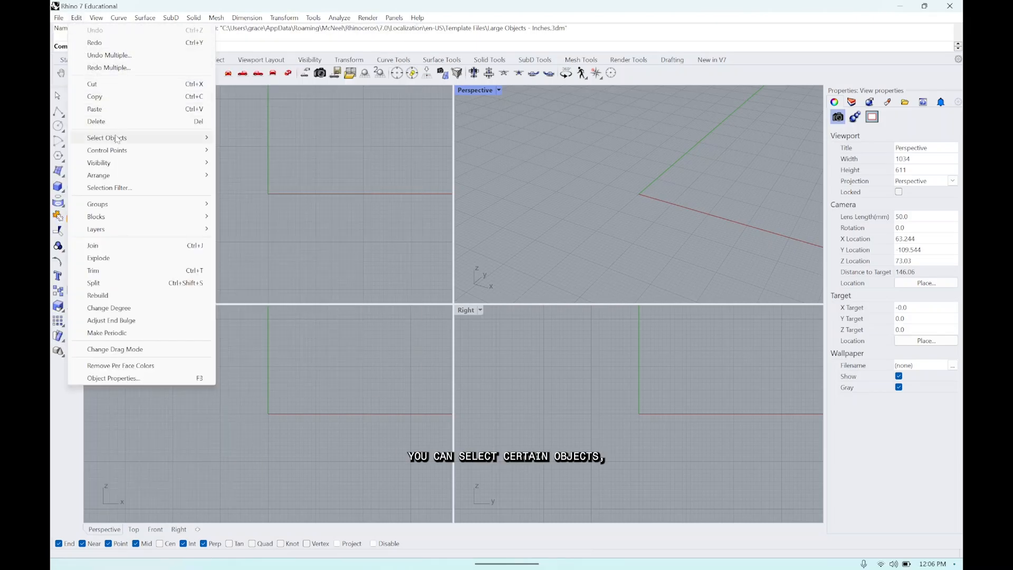
mouse_move(118, 139)
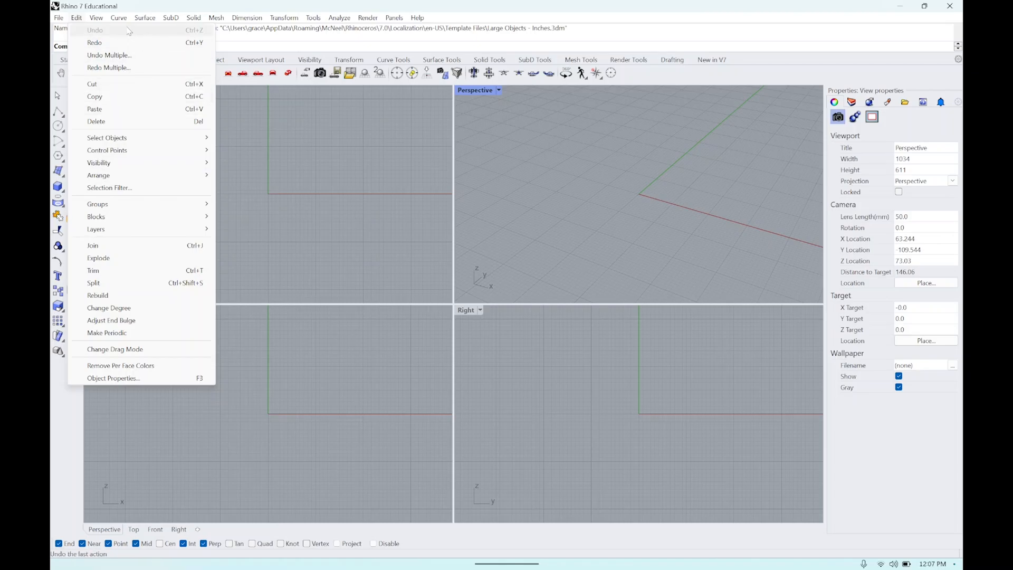
left_click(97, 19)
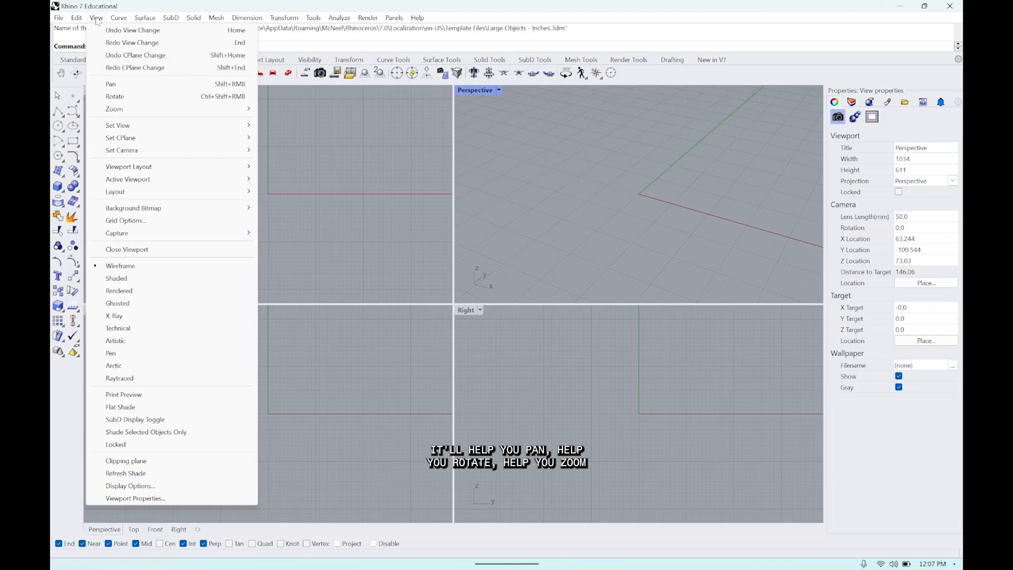
mouse_move(175, 124)
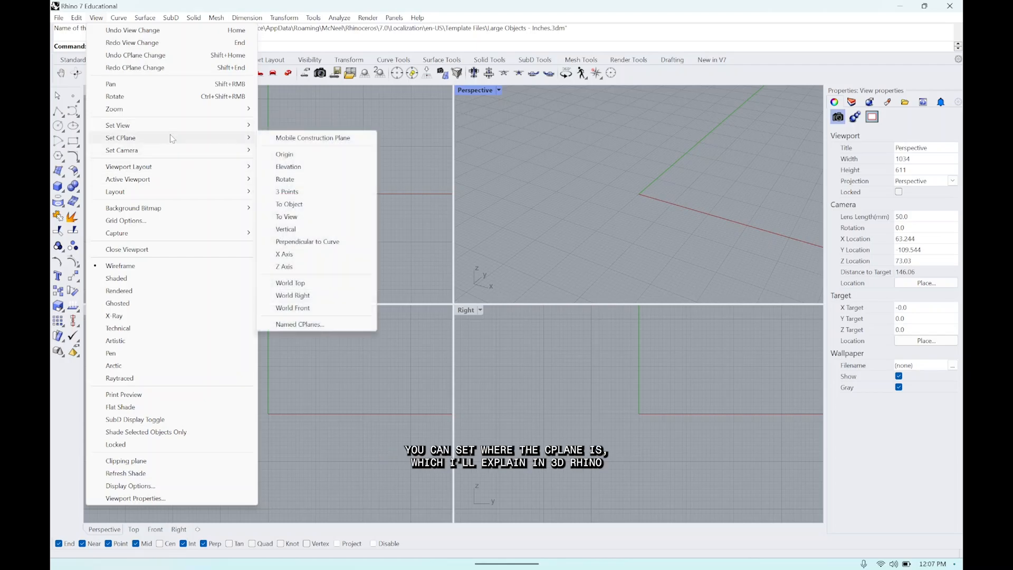
mouse_move(192, 170)
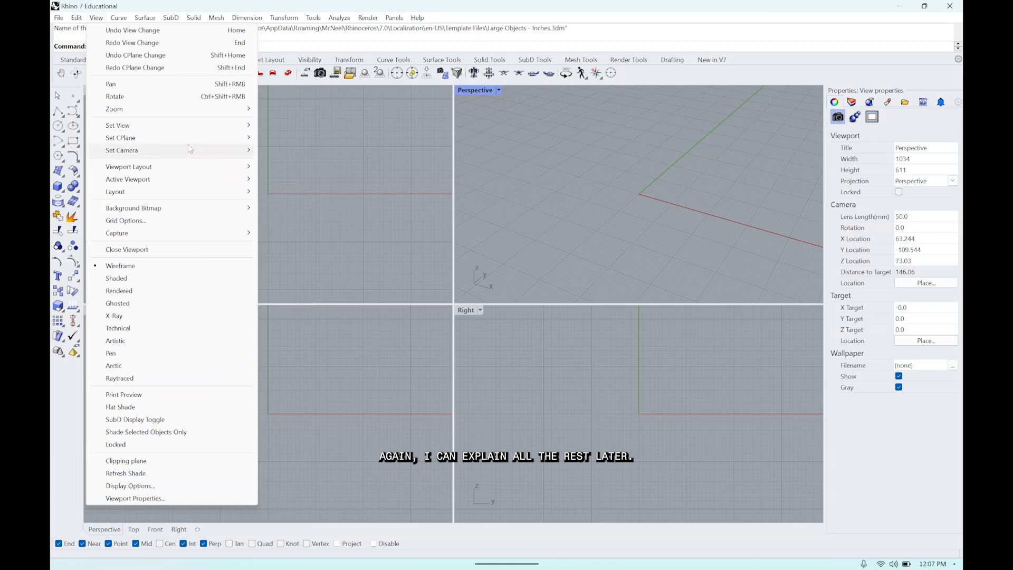
mouse_move(121, 19)
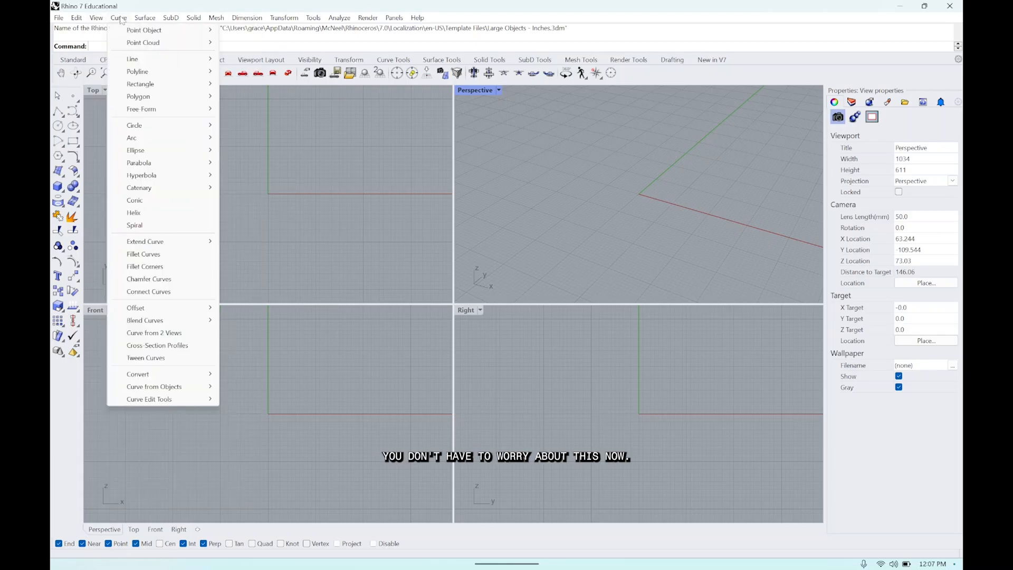
left_click(347, 176)
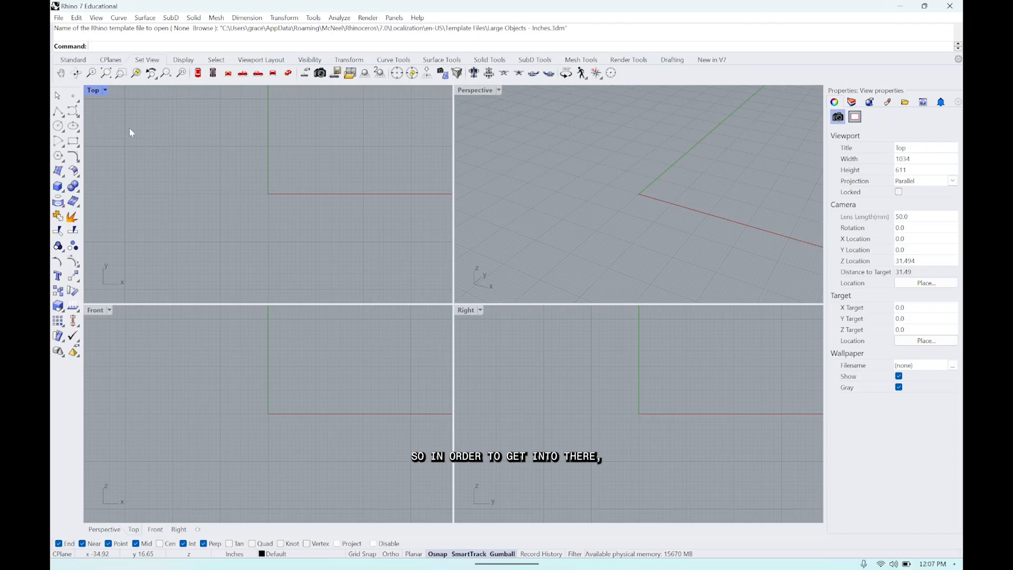
Step: Maximize and restore the Top viewport, and do the same with the Perspective viewport
double_click(91, 91)
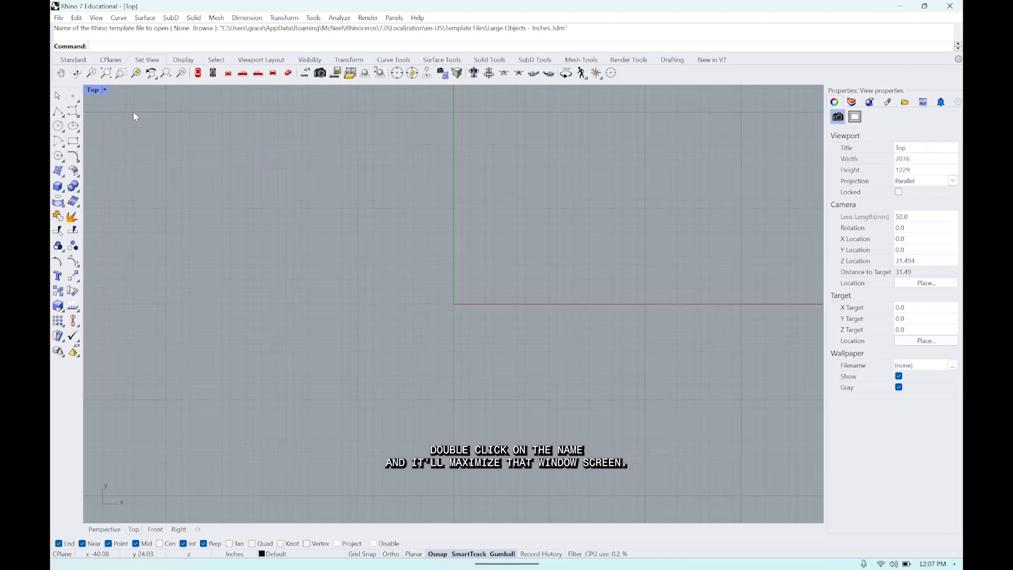
double_click(93, 92)
double_click(475, 91)
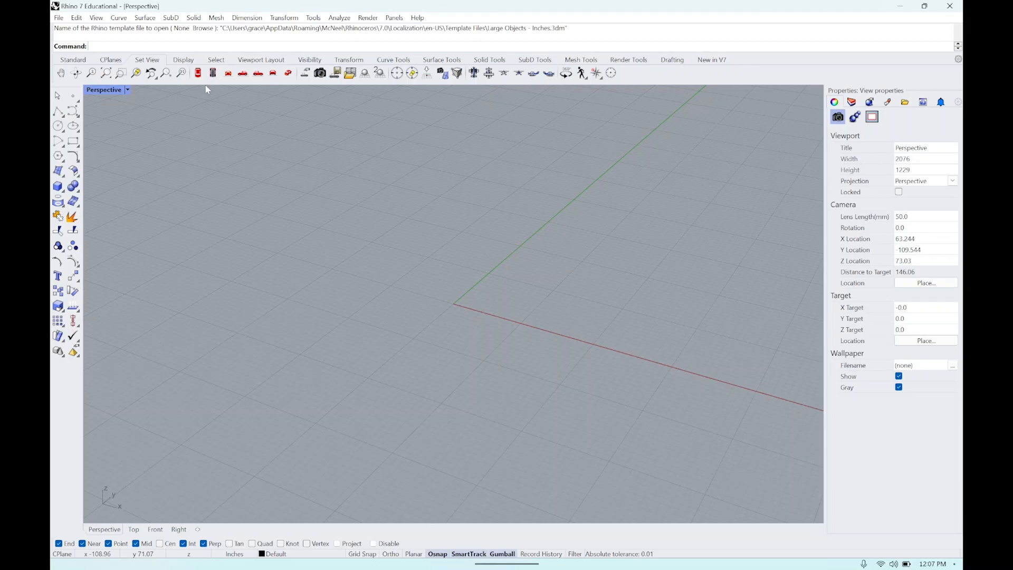
double_click(101, 89)
Step: Maximize the Top viewport and practise zooming and panning in it
left_click(94, 91)
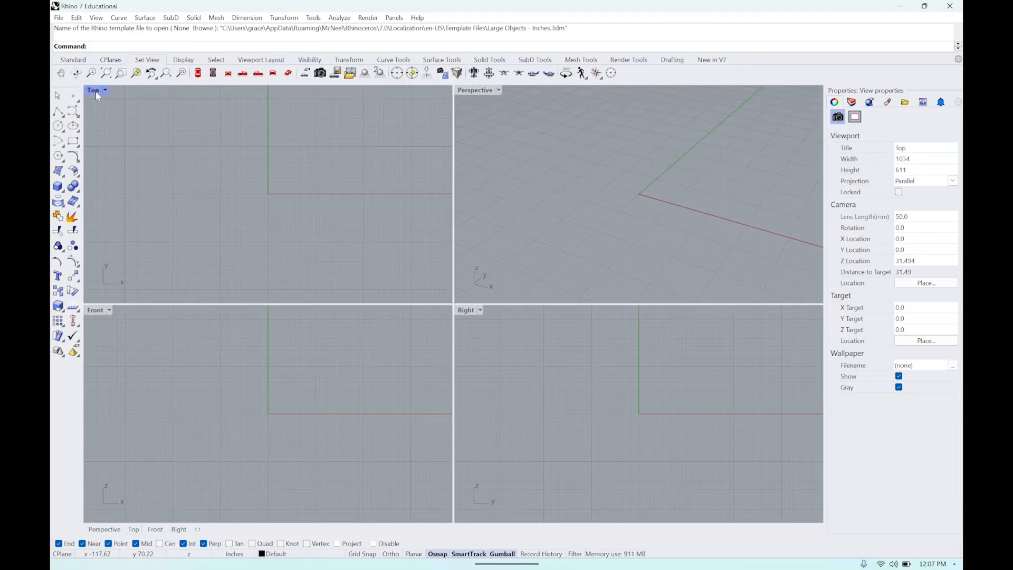
double_click(96, 91)
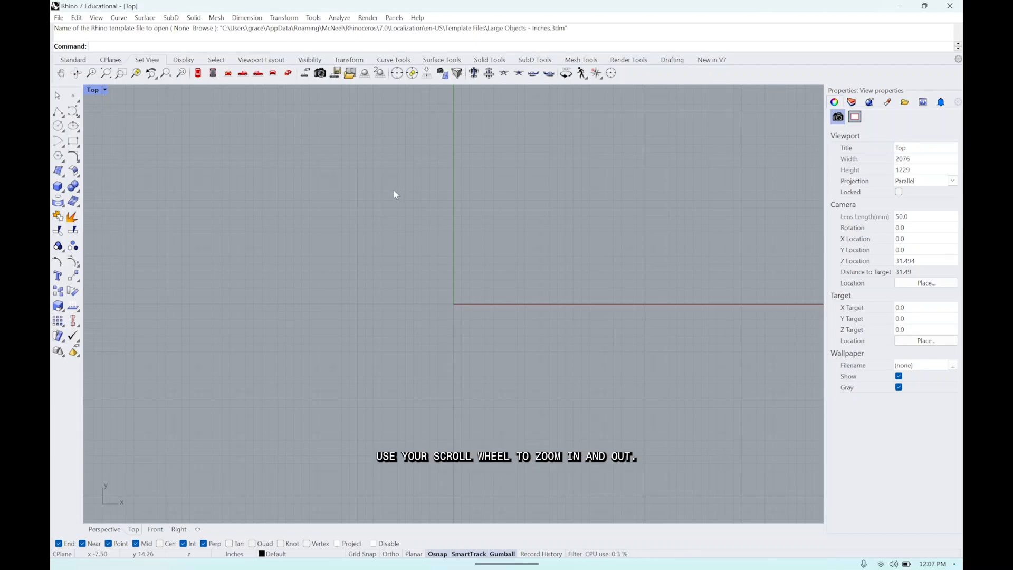
scroll(393, 195, "up", 3)
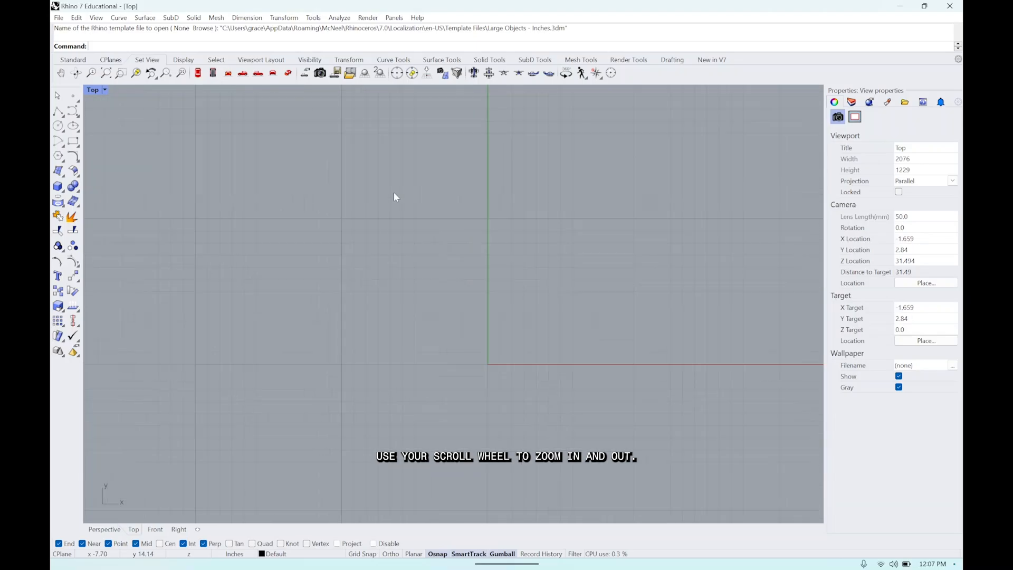
scroll(395, 197, "down", 2)
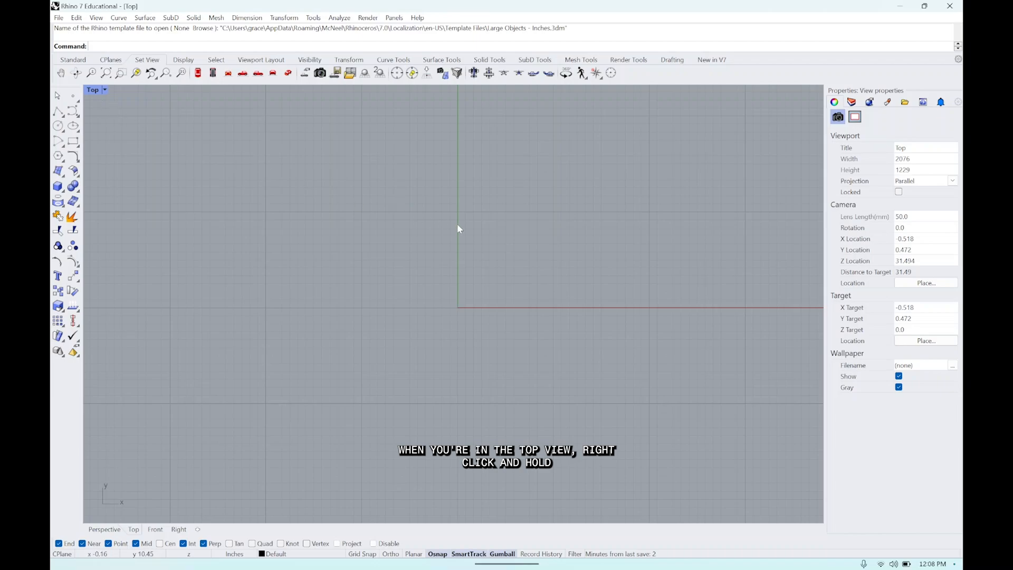
right_click_drag(591, 251, 461, 213)
Step: Draw a corner-to-corner rectangle in the Top view that straddles the Y axis just above the X axis
left_click(73, 141)
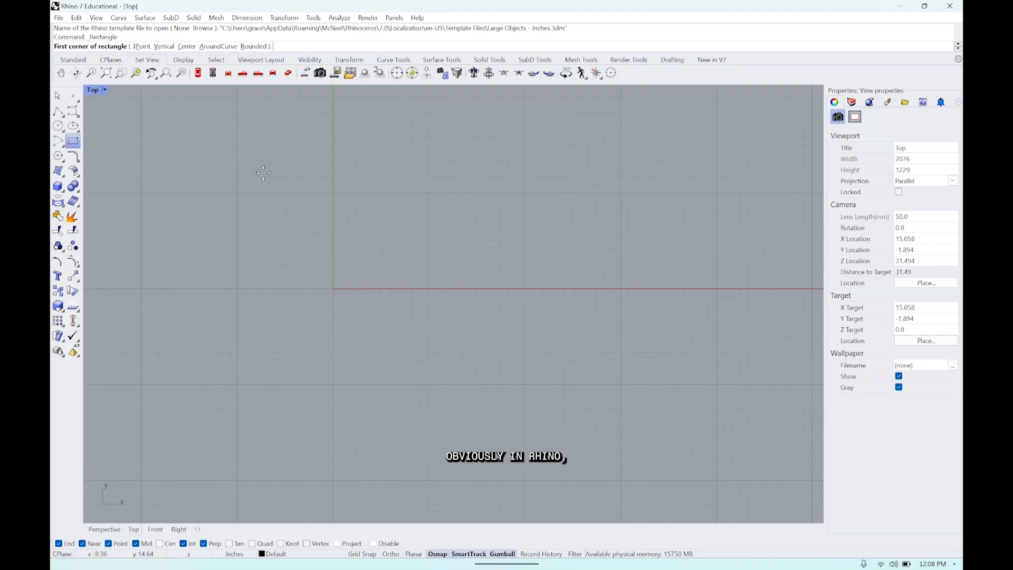
left_click(264, 173)
left_click(427, 283)
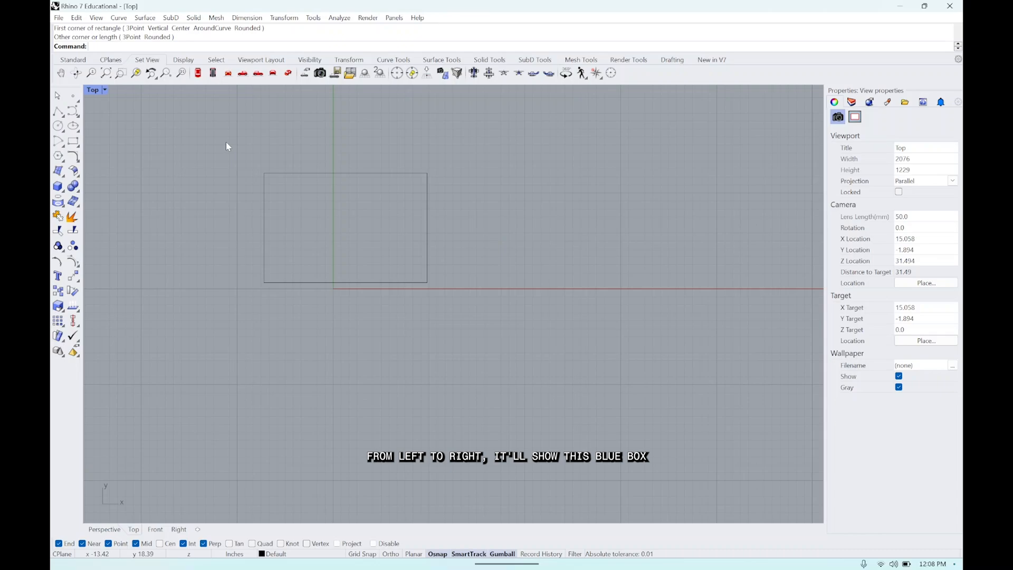
Step: Select the rectangle with a window fully enclosing it and with a crossing window, clearing the selection each time
left_click_drag(466, 300, 506, 317)
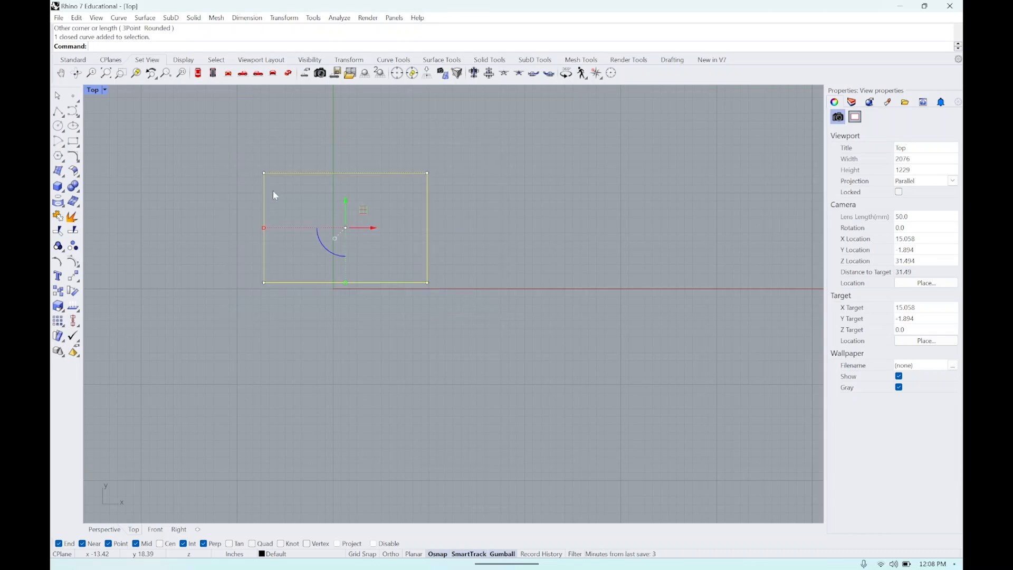
left_click_drag(224, 150, 485, 330)
left_click(485, 331)
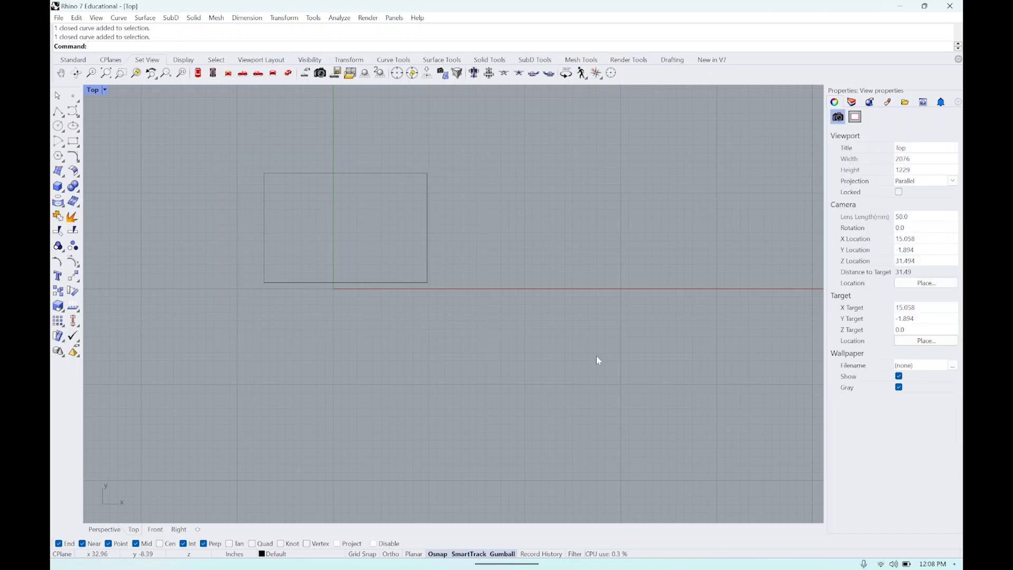
left_click_drag(598, 359, 379, 224)
left_click(493, 232)
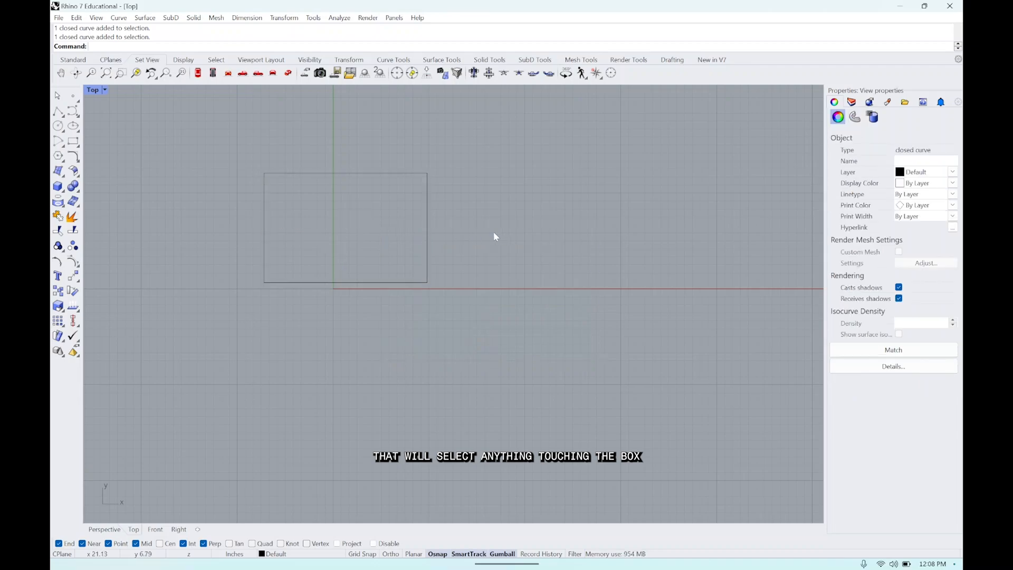
Step: Try a window selection around only part of the rectangle, select it by crossing and by full enclosure, and clear the selection
left_click_drag(211, 141, 334, 239)
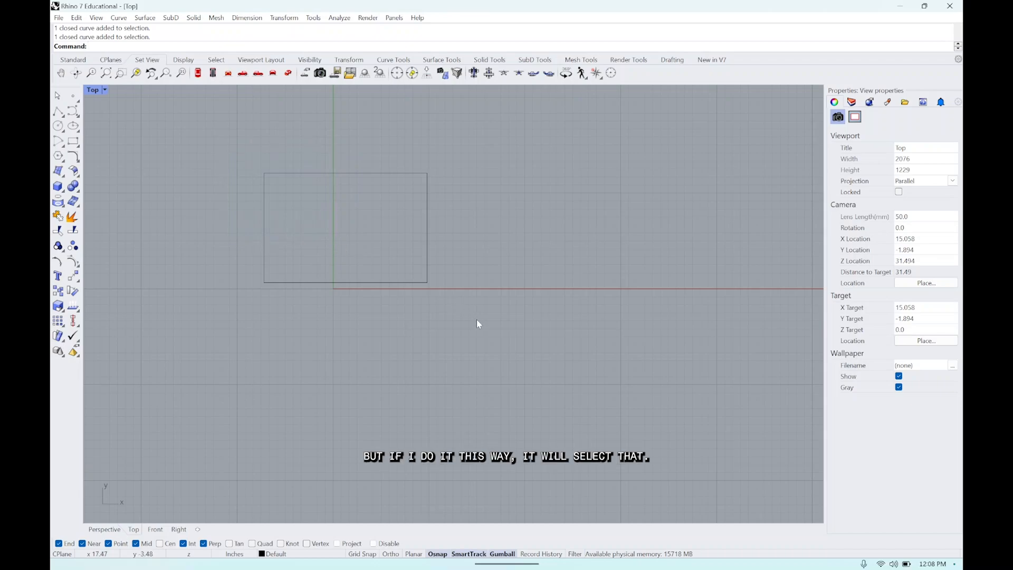
left_click_drag(477, 320, 360, 238)
left_click(323, 185)
left_click_drag(218, 142, 464, 331)
left_click(489, 312)
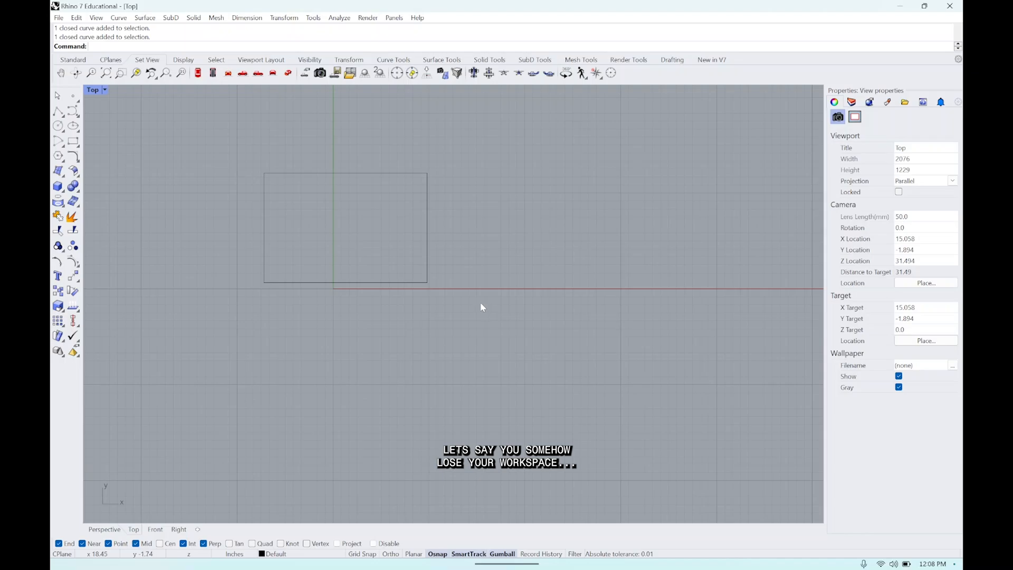
Step: Zoom far away from the rectangle and bring it back into view with the Zoom command's Extents option
scroll(480, 301, "down", 10)
scroll(528, 302, "down", 15)
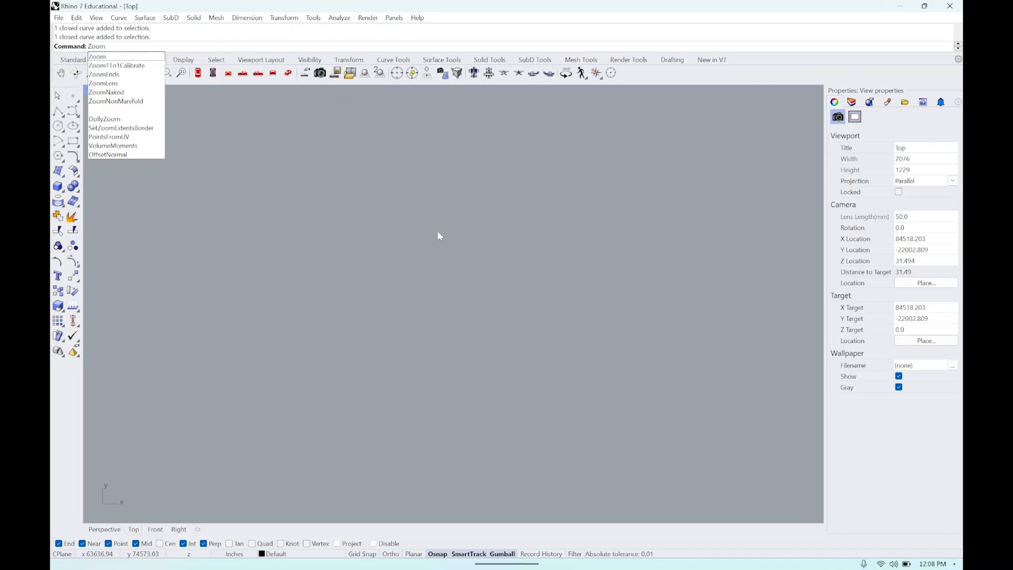
key("Return")
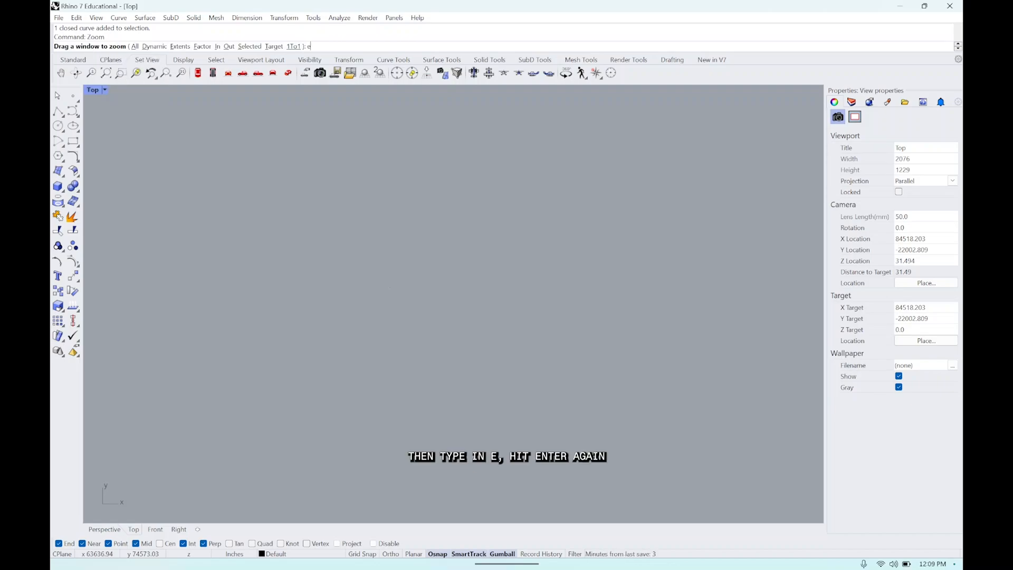
key("Return")
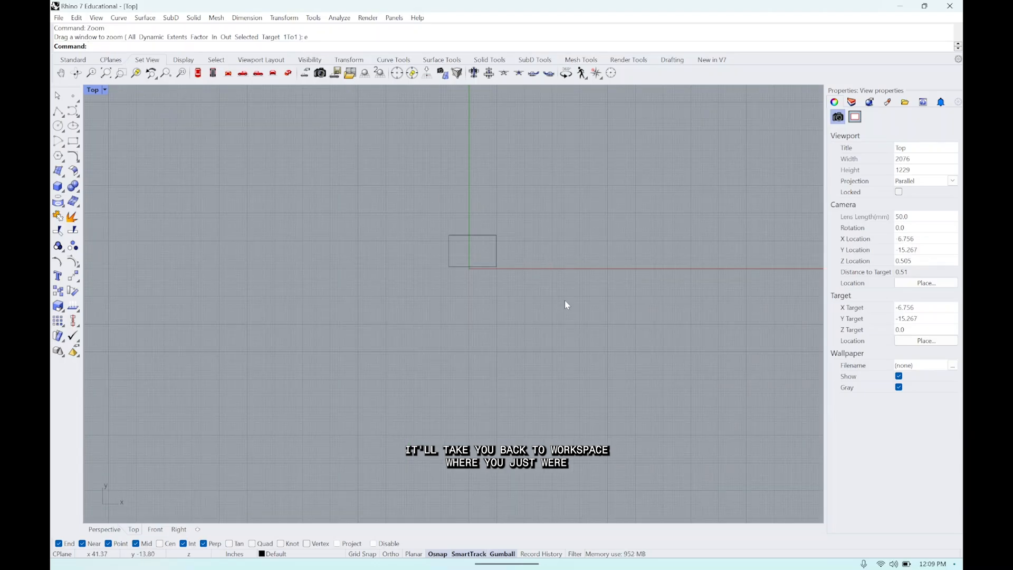
Step: Select the rectangle, zoom far away from it and return to it with Zoom Selected (ZS)
left_click_drag(538, 310, 438, 212)
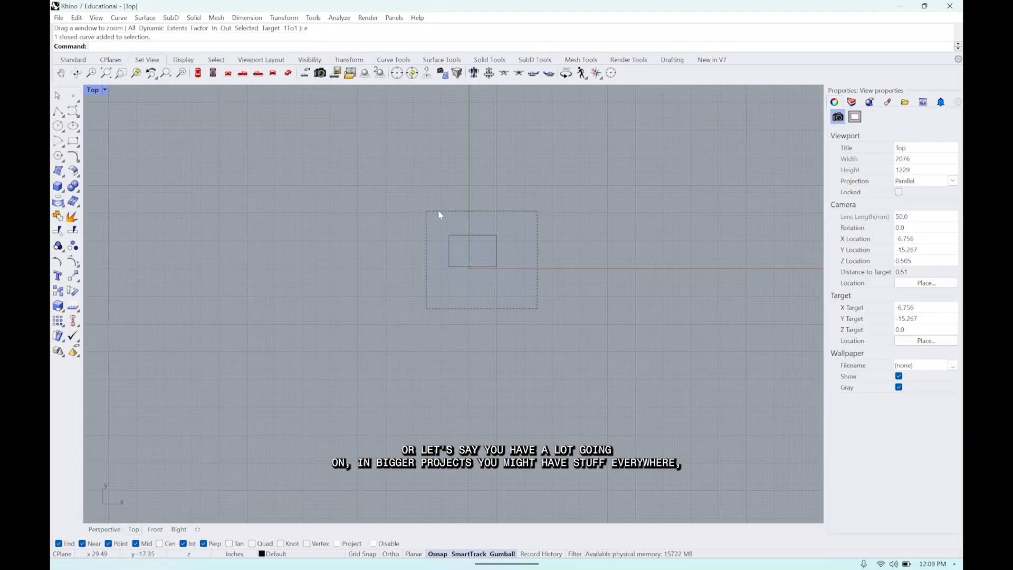
scroll(553, 230, "down", 6)
scroll(569, 316, "down", 5)
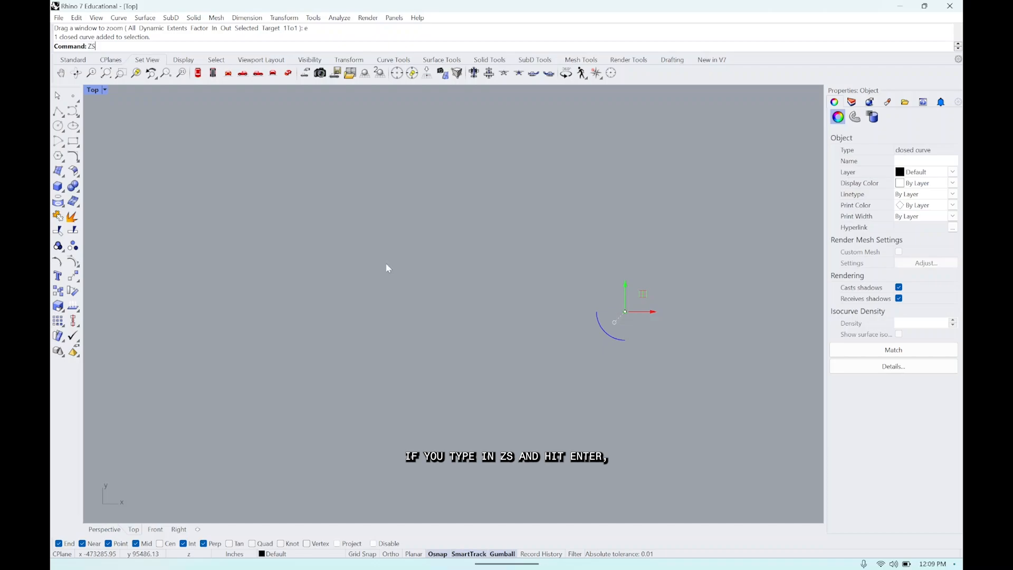
key("Return")
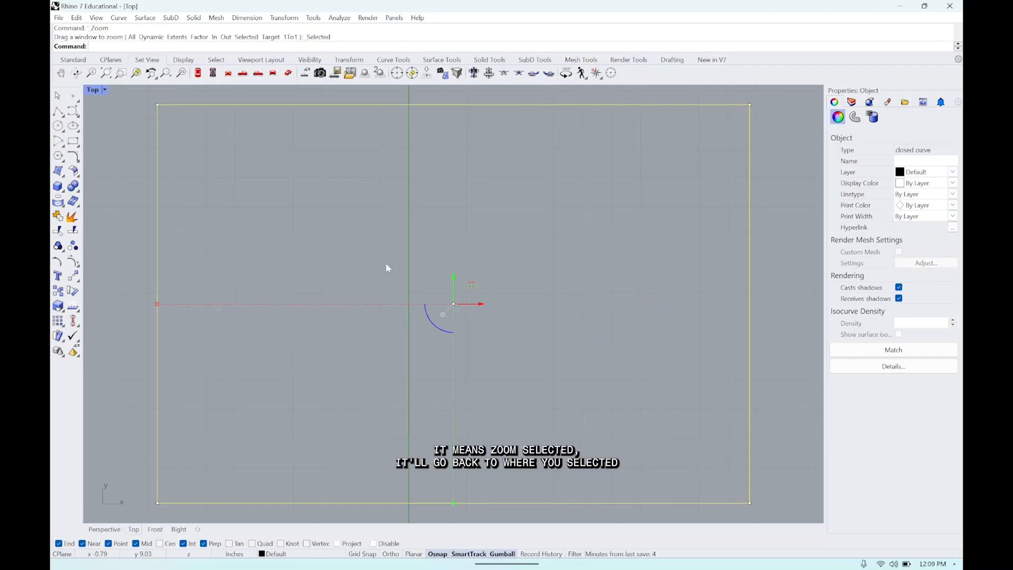
scroll(386, 268, "down", 8)
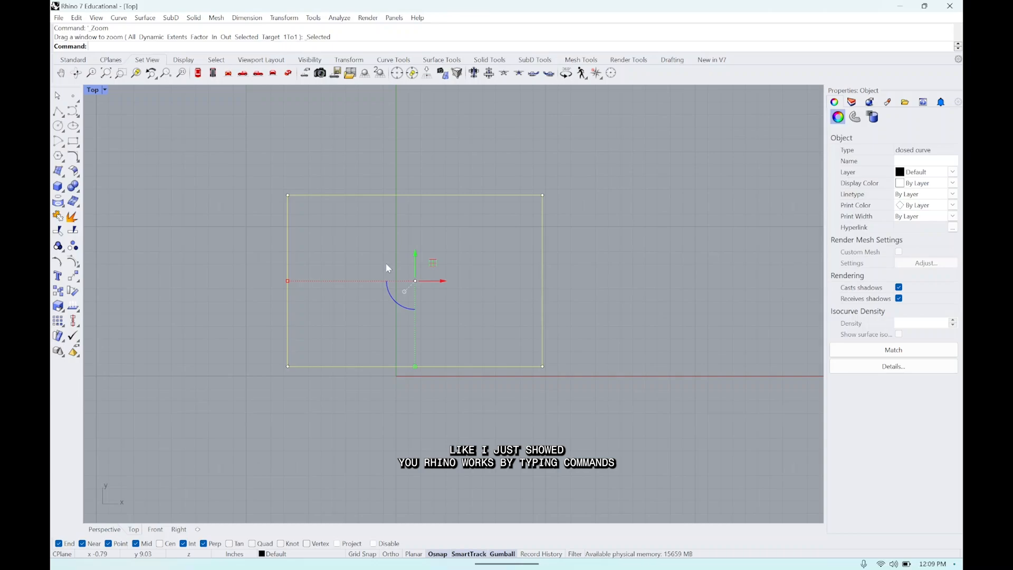
Step: Deselect the rectangle and draw a diagonal line rising to the right, just beyond the rectangle's right side, with the Line command
left_click(566, 261)
type("Line")
key("Return")
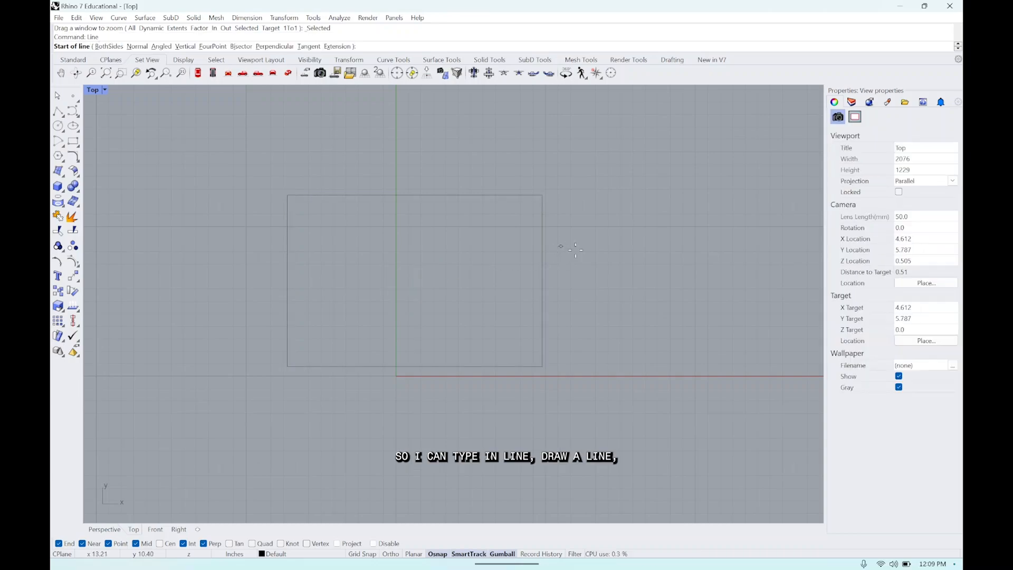
left_click(575, 249)
left_click(692, 171)
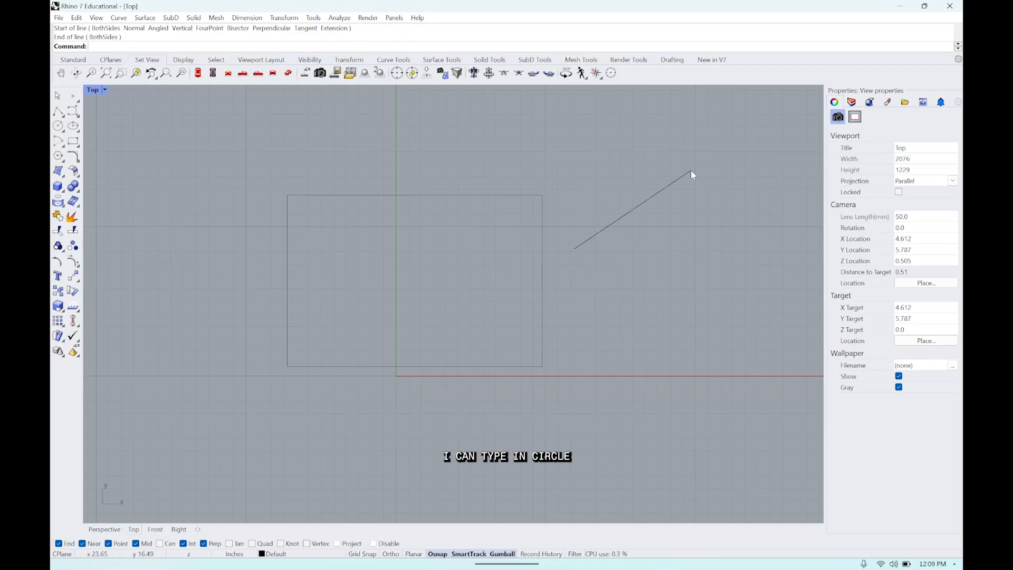
Step: Draw a circle by centre and radius below the diagonal line, crossing the X axis, with the Circle command
type("Circle")
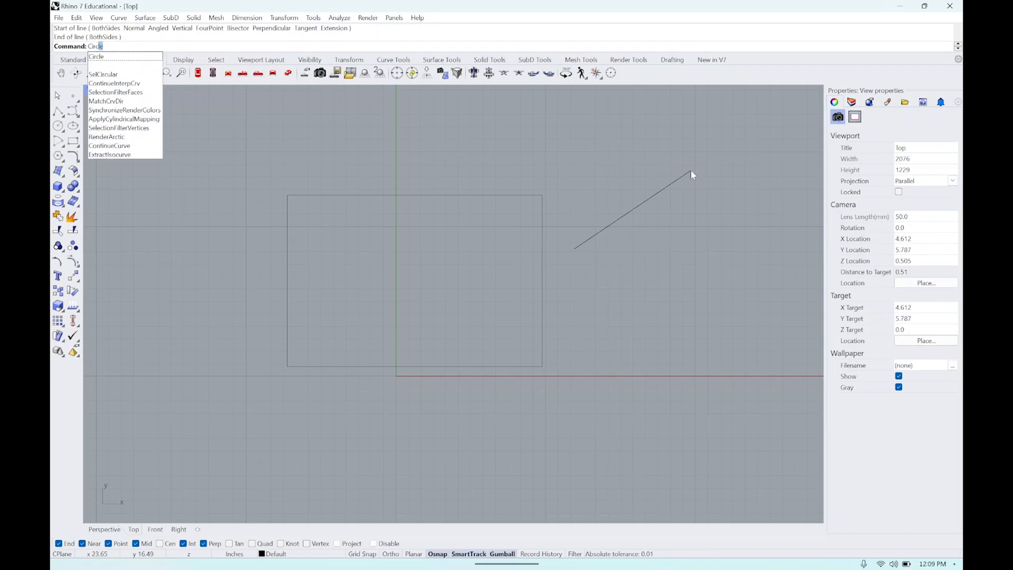
key("Return")
left_click(724, 340)
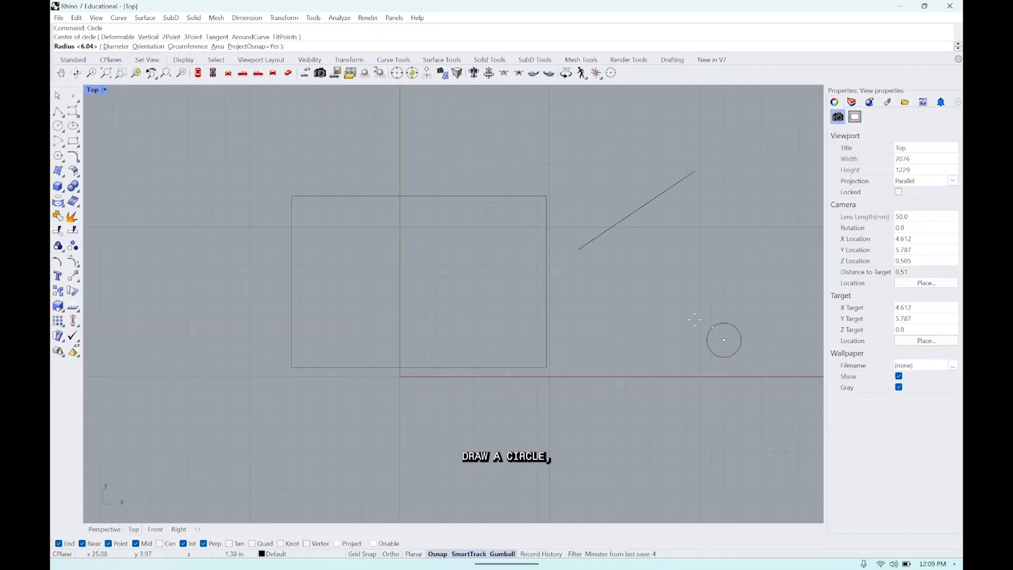
left_click(663, 294)
Step: Draw a second, smaller rectangle to the left of the first one with the Rectangle command
key("Return")
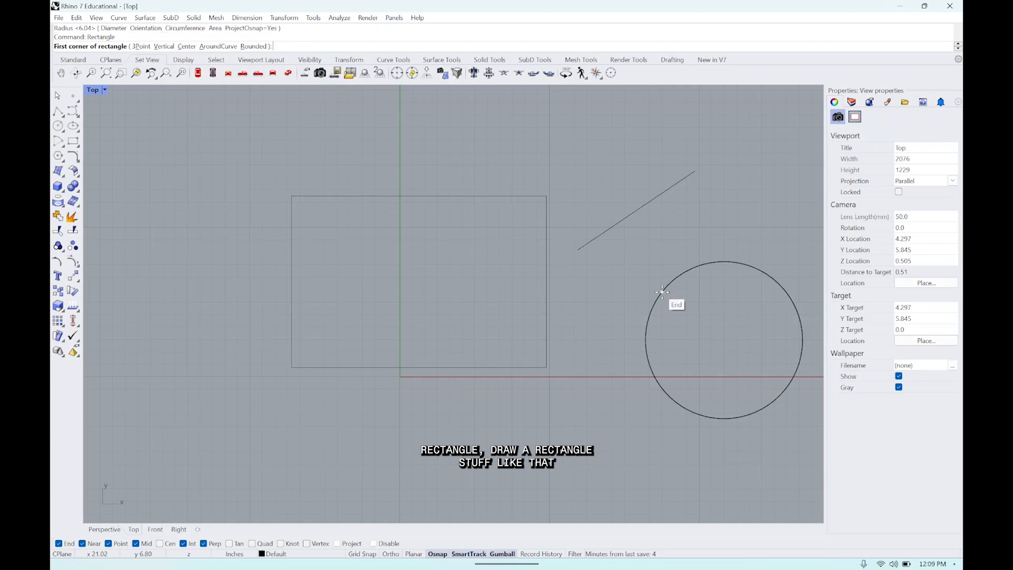
left_click(107, 218)
left_click(216, 319)
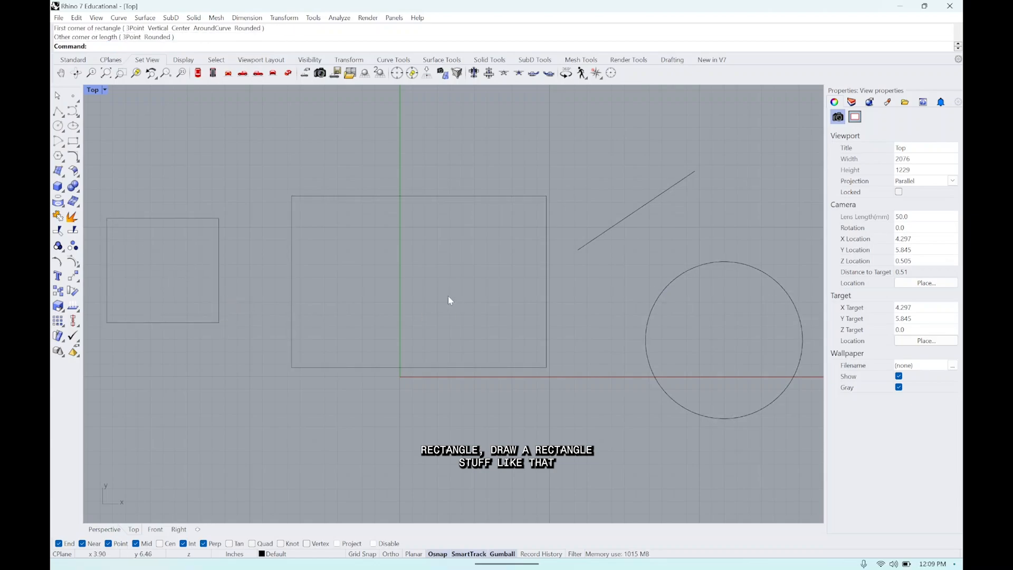
scroll(448, 297, "down", 3)
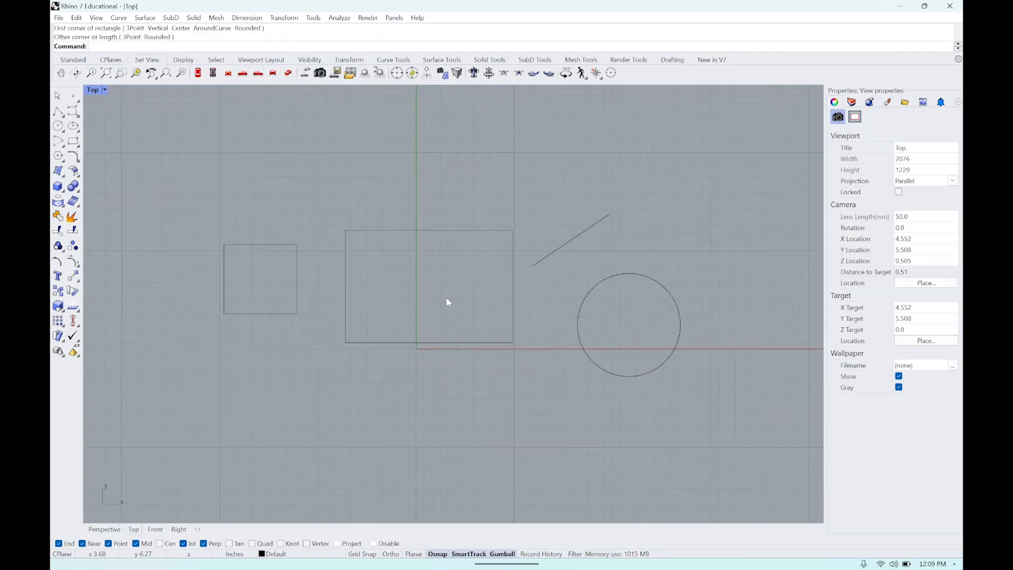
Step: Select the small rectangle, the large rectangle and the diagonal line one after another
left_click(58, 96)
left_click(253, 245)
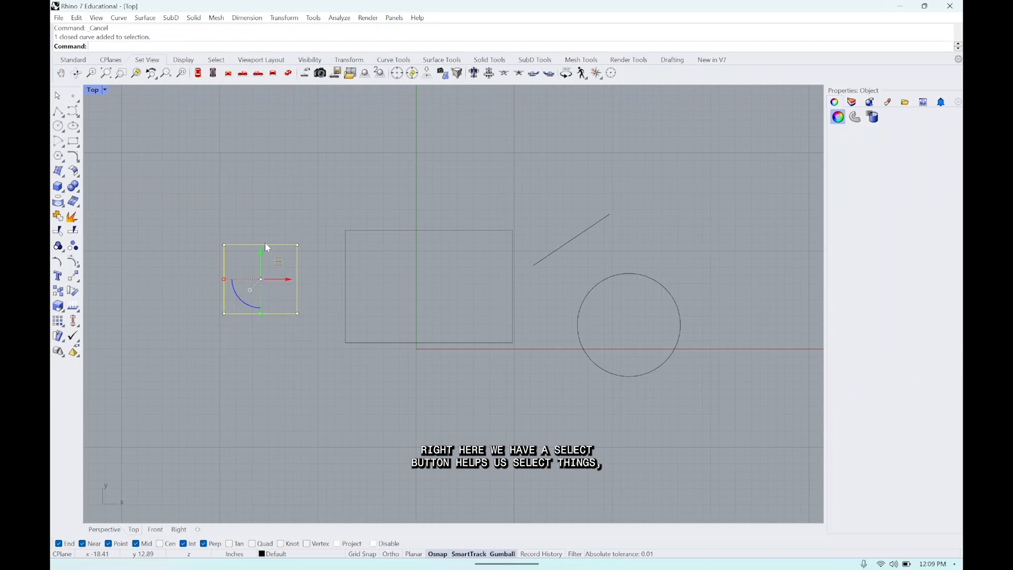
left_click(366, 232)
left_click(585, 230)
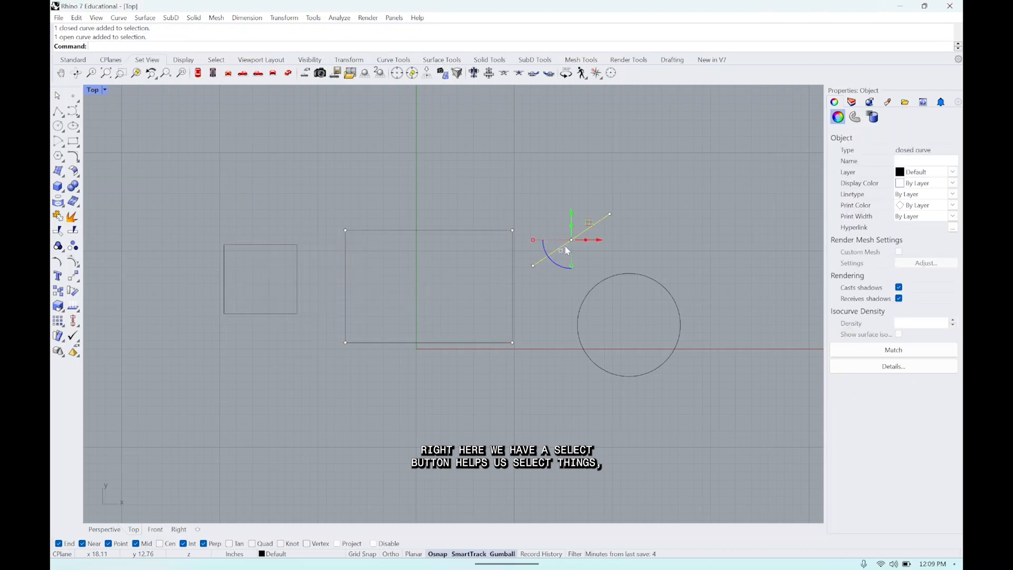
Step: Place two point objects on the upper edge of the small rectangle with the Point command, and clear the selection
left_click(74, 96)
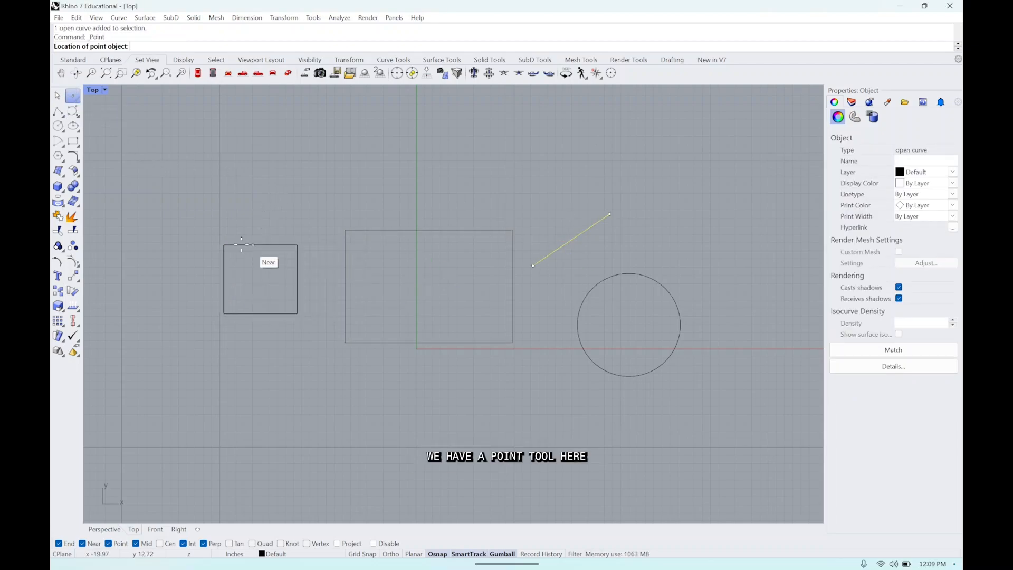
left_click(240, 244)
left_click(74, 96)
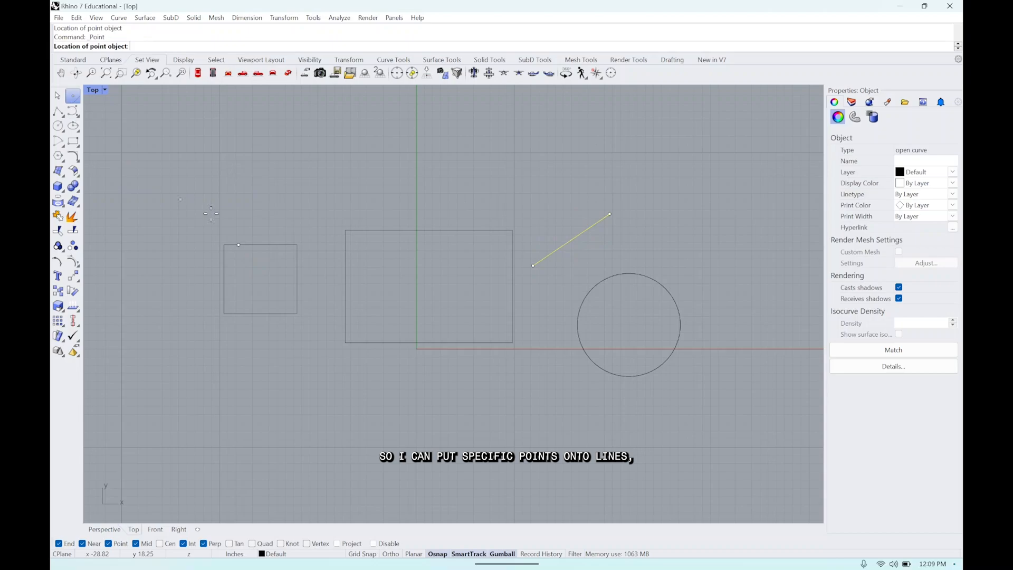
left_click(285, 253)
key("Escape")
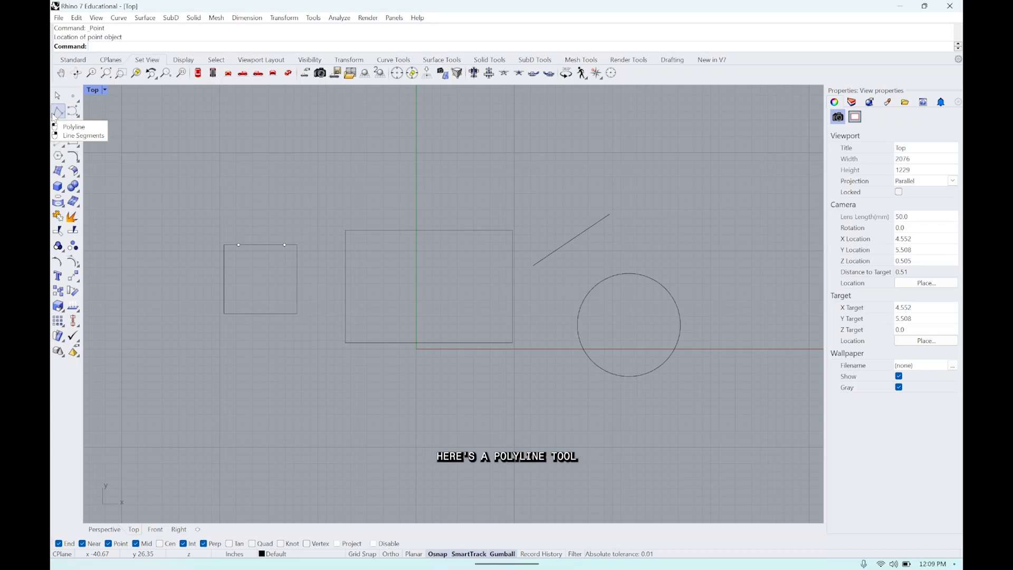
Step: Draw a single diagonal line rising to the right in the free area above the small rectangle with the Line command
right_click_drag(317, 177, 331, 249)
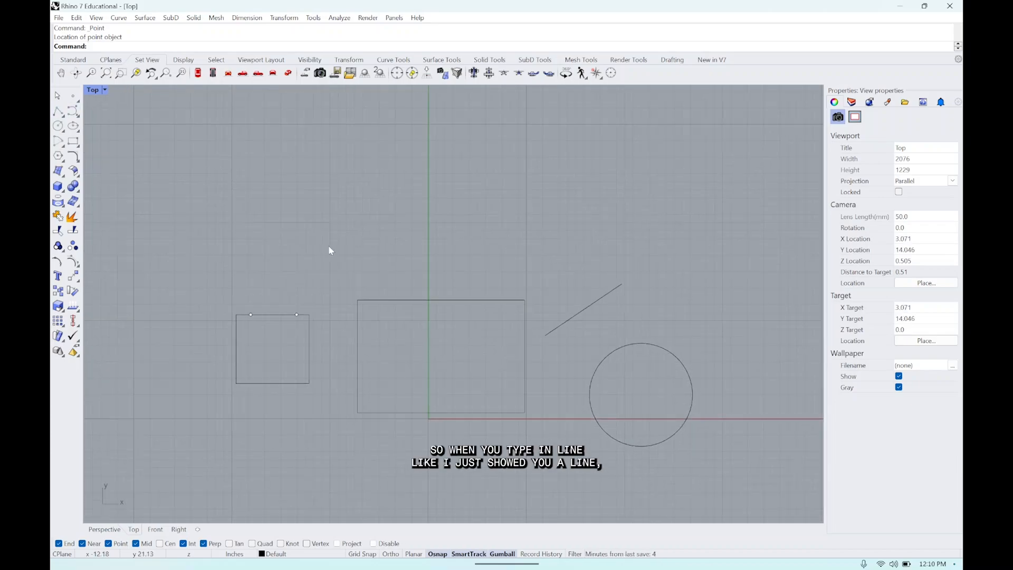
type("line")
key("Return")
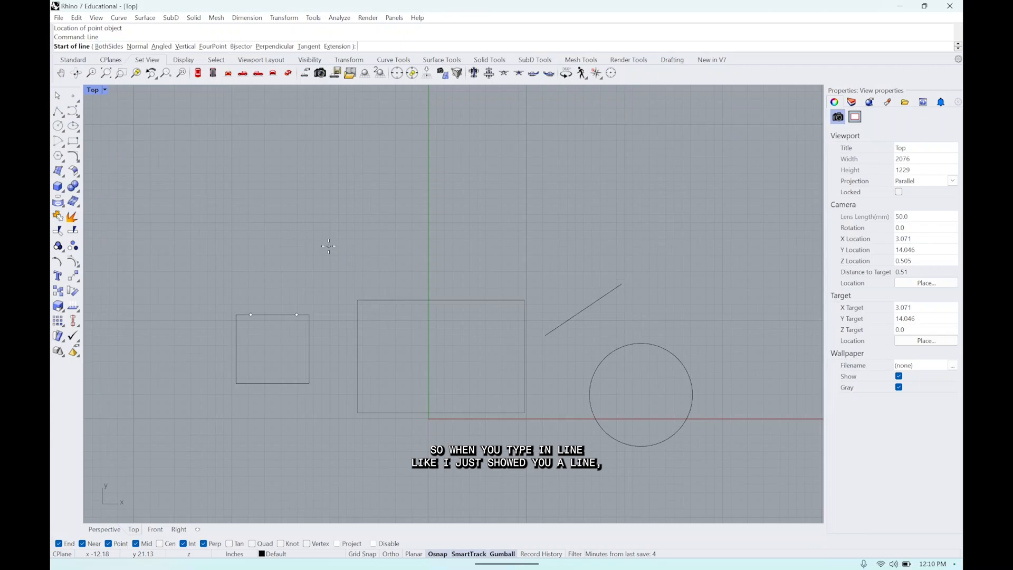
left_click(277, 236)
left_click(396, 174)
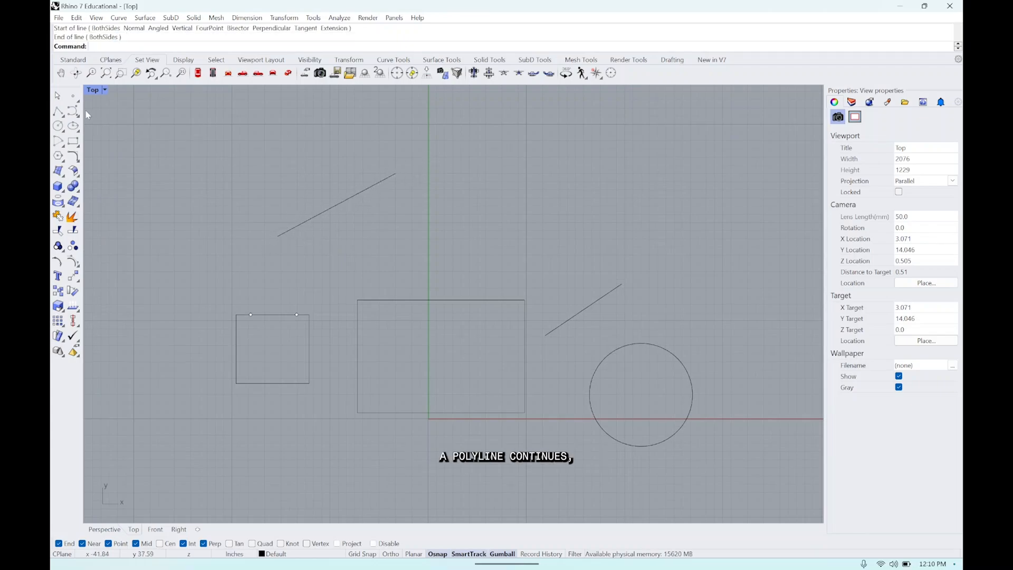
Step: Draw a closed, irregular seven-sided polyline above and to the right of the large rectangle, ending on its start point
left_click(58, 111)
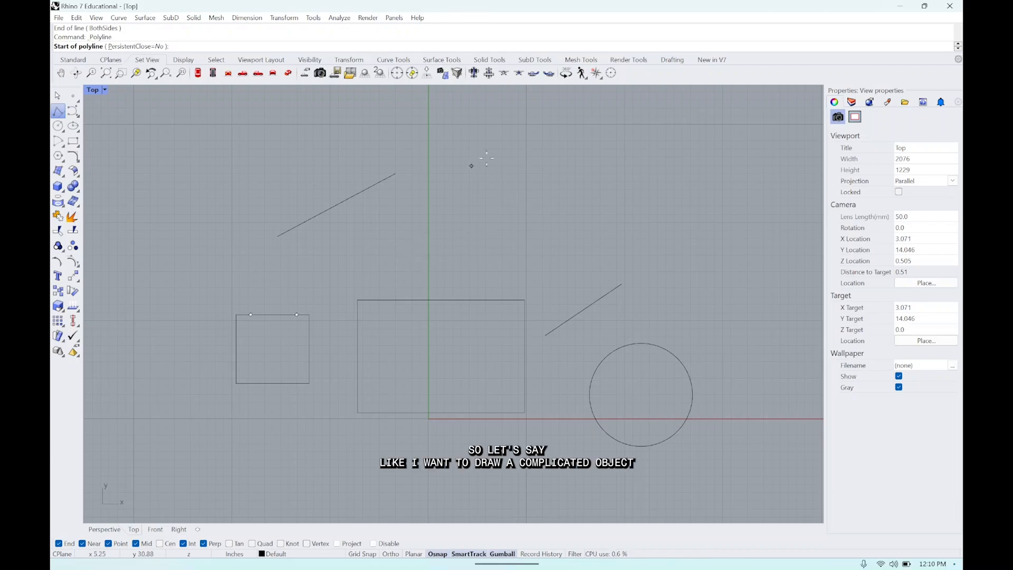
left_click(450, 155)
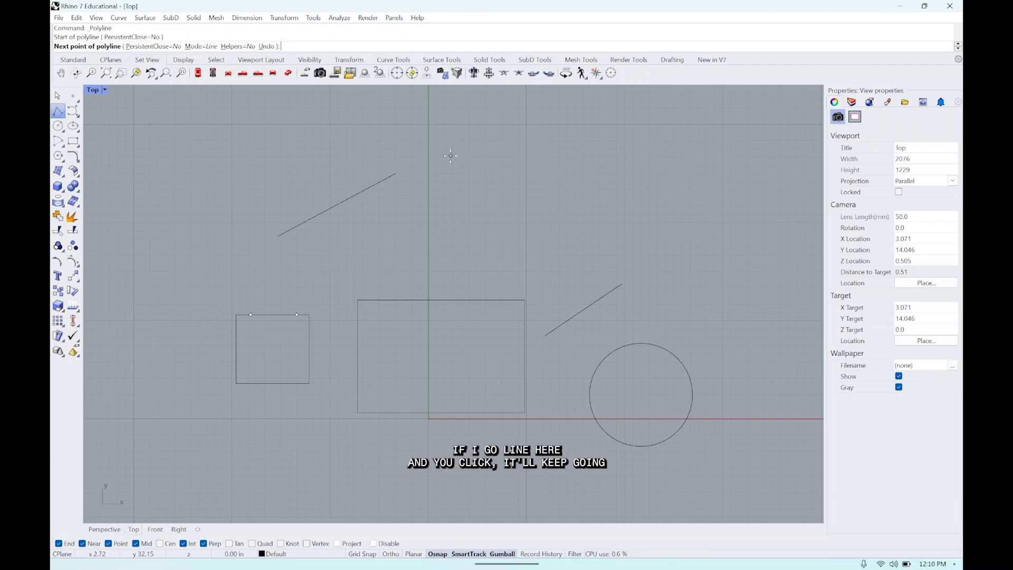
left_click(495, 118)
left_click(531, 160)
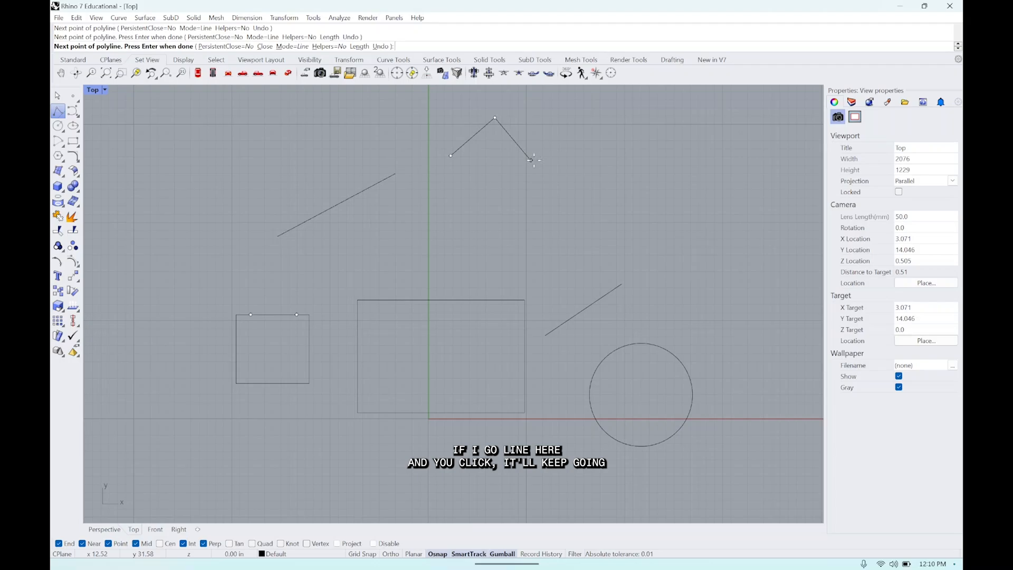
left_click(597, 132)
left_click(708, 188)
left_click(448, 216)
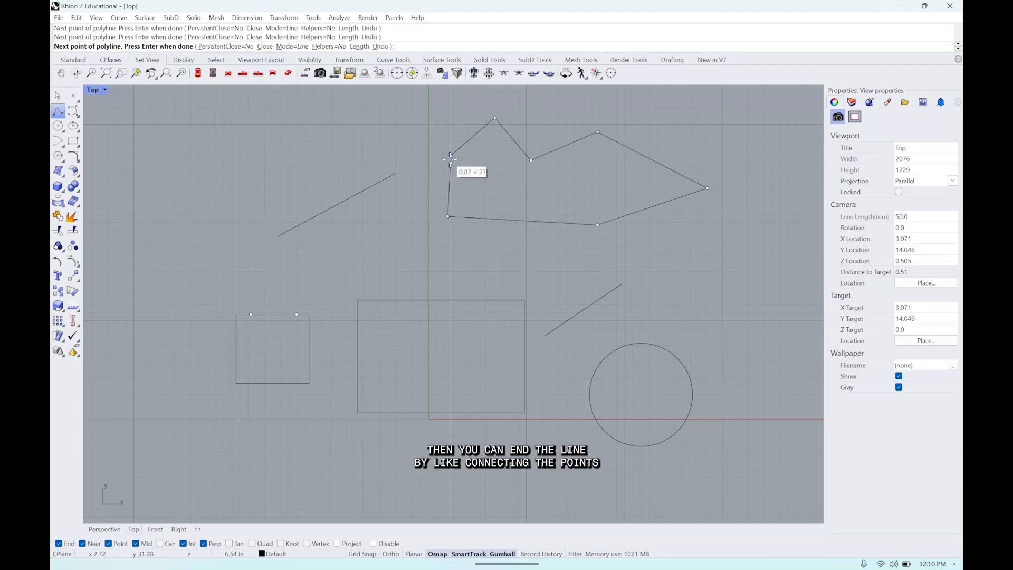
left_click(450, 156)
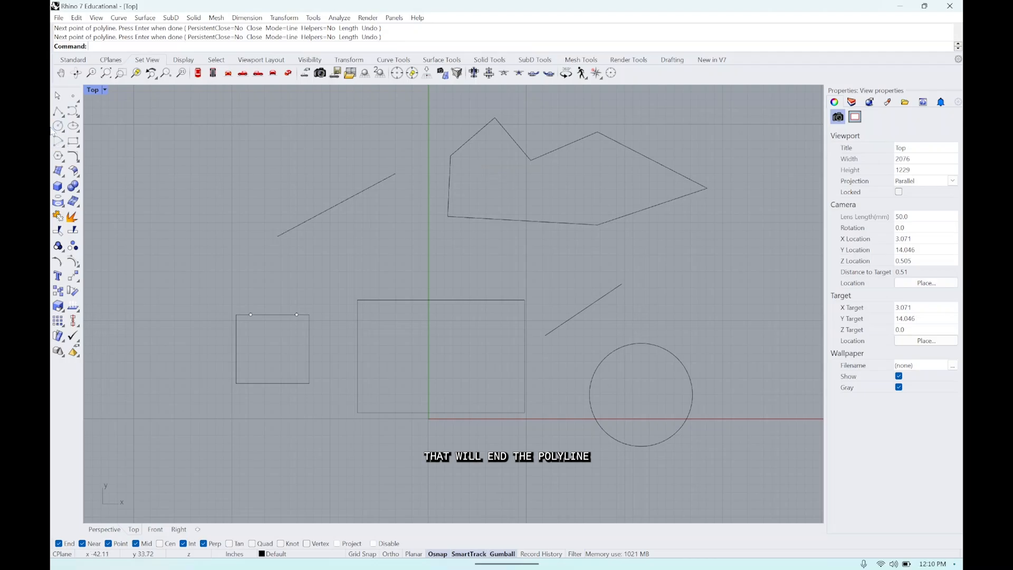
Step: Draw an open zigzag polyline through seven points to the left of the upper diagonal line, leaving its ends unconnected
left_click(58, 111)
left_click(115, 212)
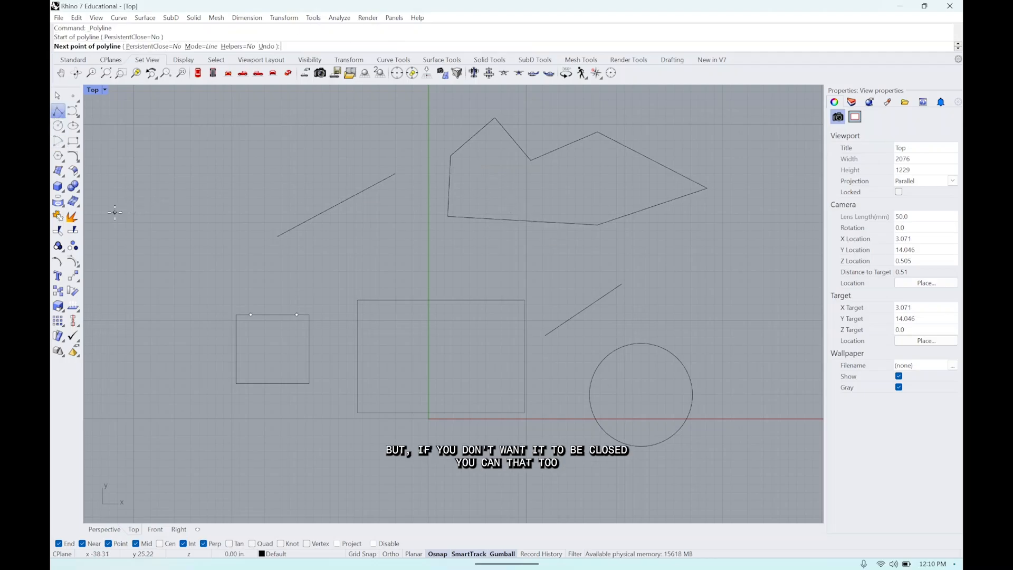
left_click(128, 160)
left_click(183, 201)
left_click(267, 149)
left_click(318, 157)
left_click(282, 193)
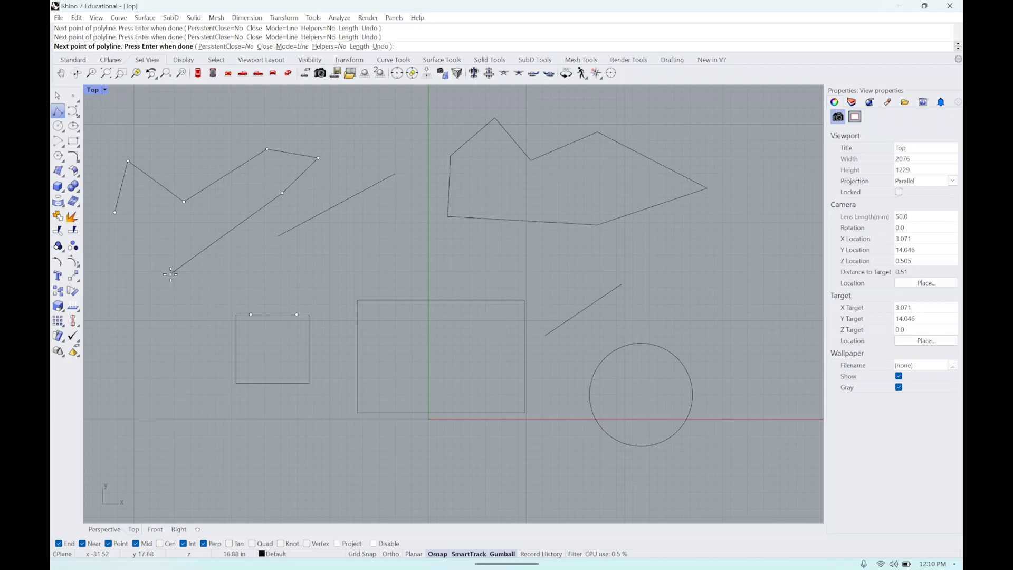
left_click(171, 275)
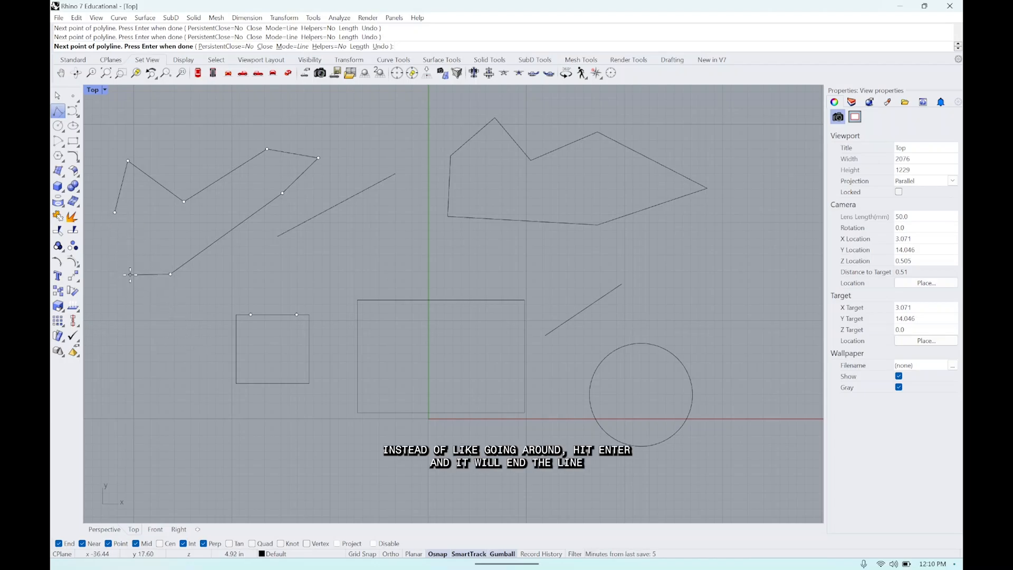
key("Return")
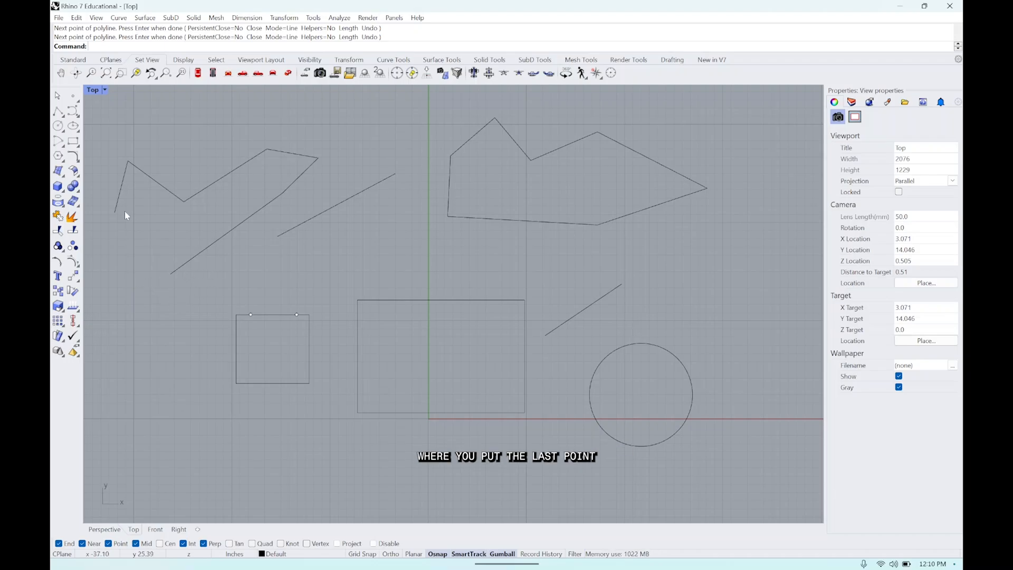
Step: Draw a small closed, egg-shaped degree 3 control point curve just above the large rectangle, ending on its start point
left_click(73, 111)
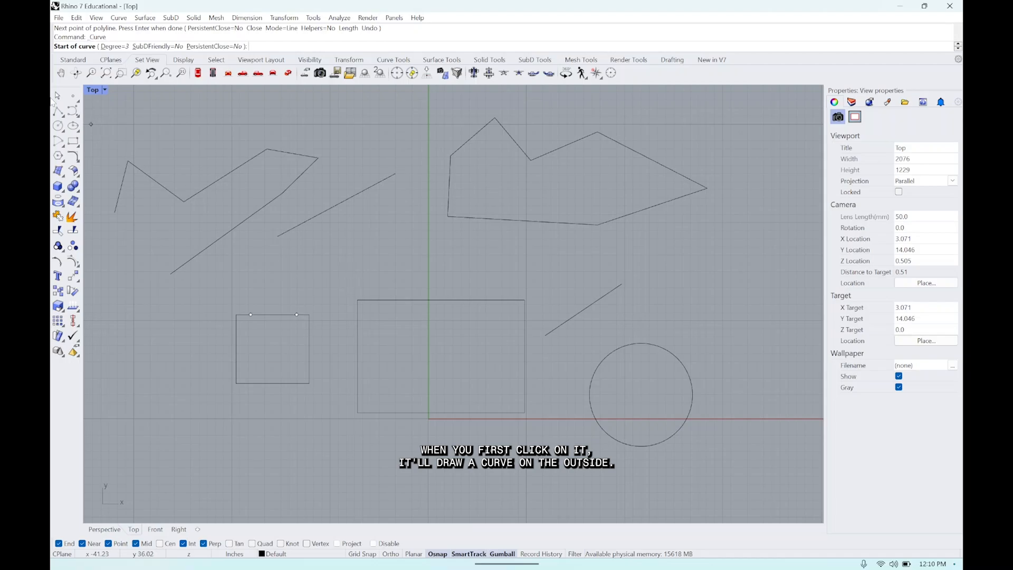
left_click(385, 262)
left_click(372, 216)
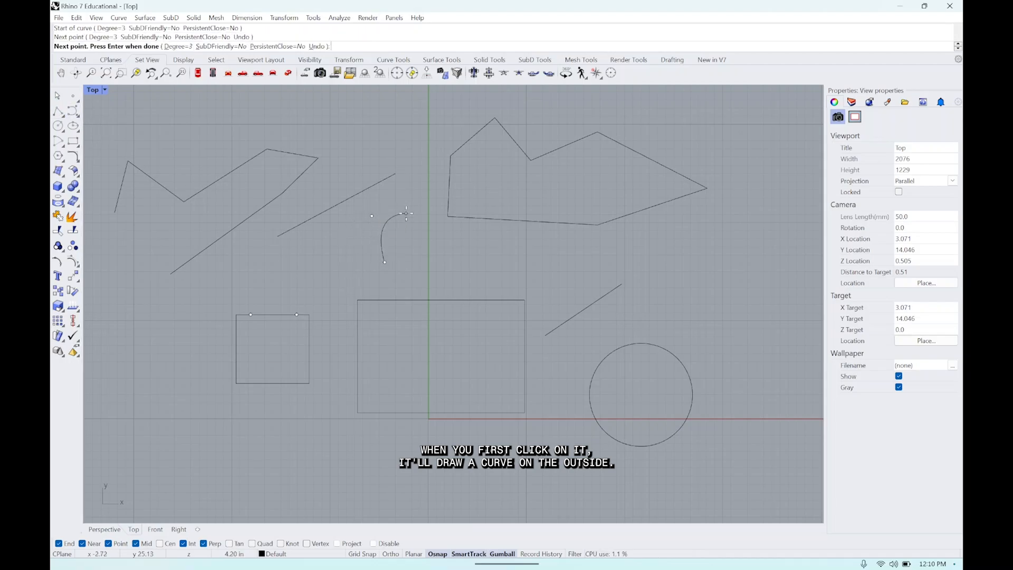
left_click(413, 214)
left_click(434, 245)
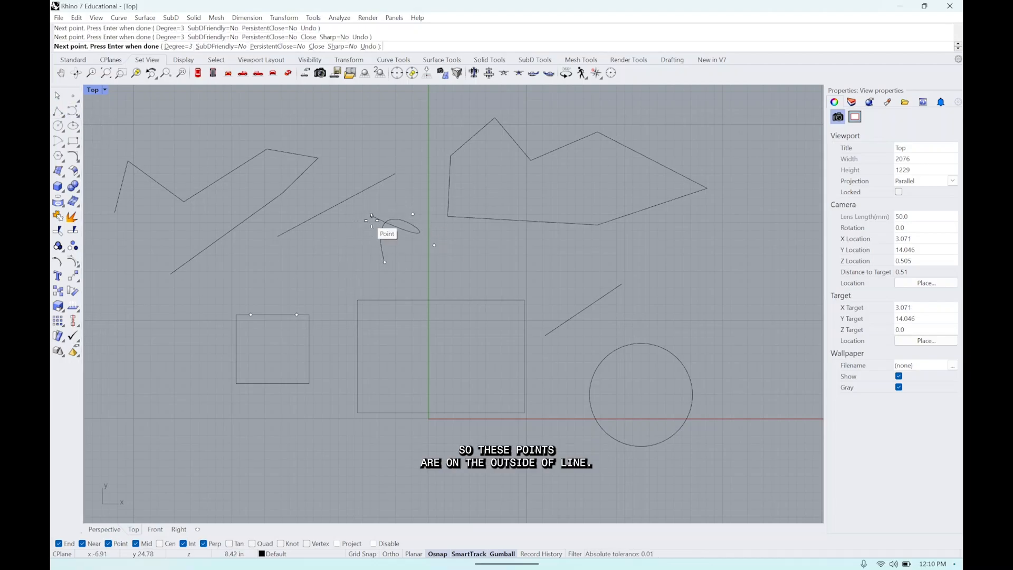
left_click(430, 260)
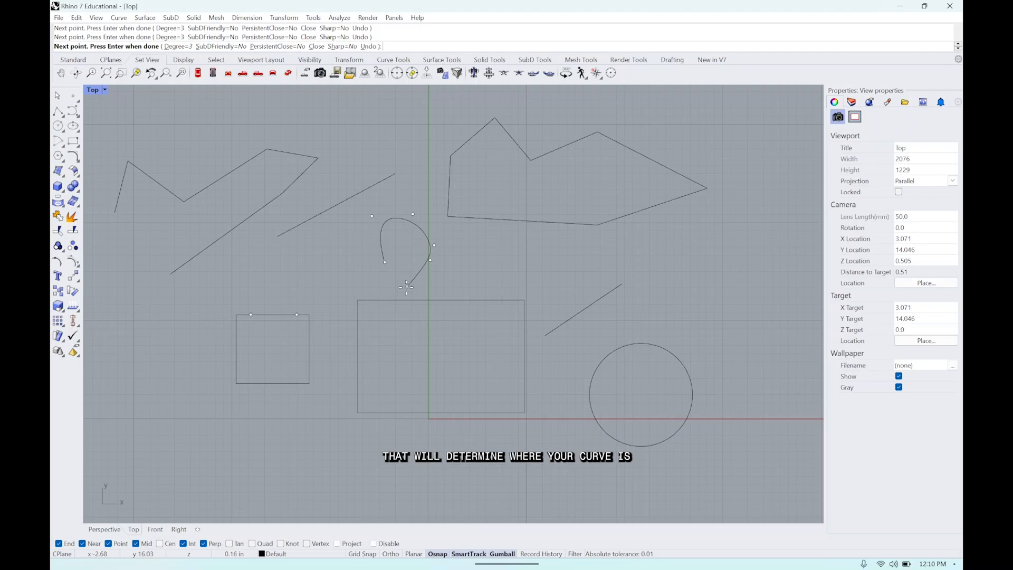
left_click(384, 263)
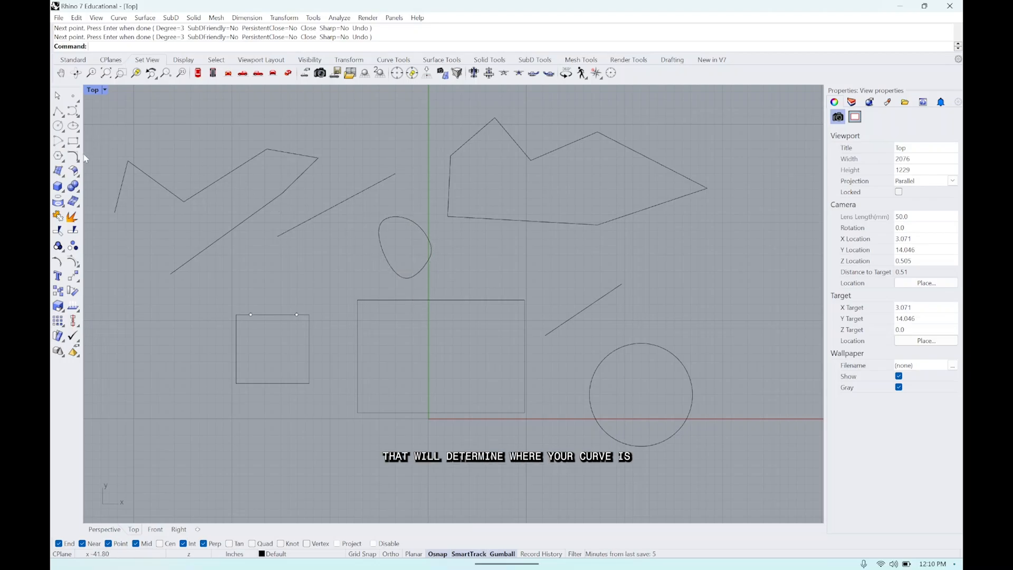
Step: Draw a closed curve interpolated through points to the left of the egg-shaped curve, below the diagonal line
left_click(64, 118)
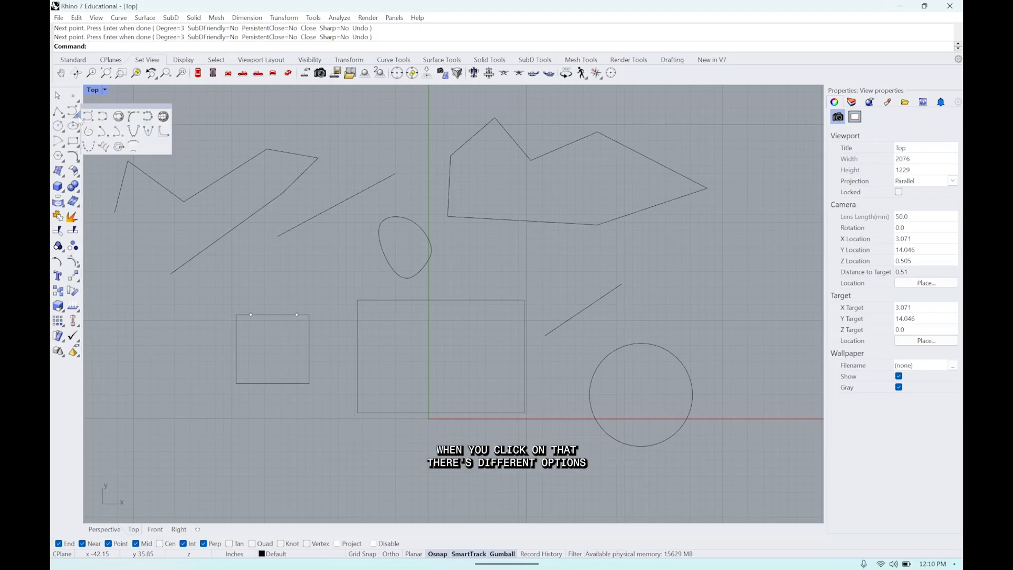
left_click(109, 118)
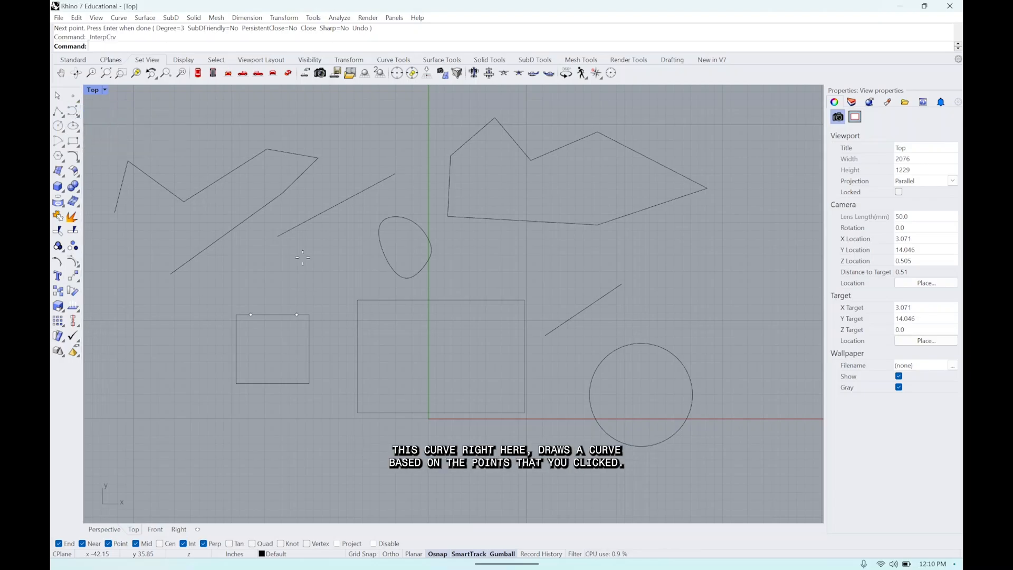
left_click(293, 269)
left_click(343, 241)
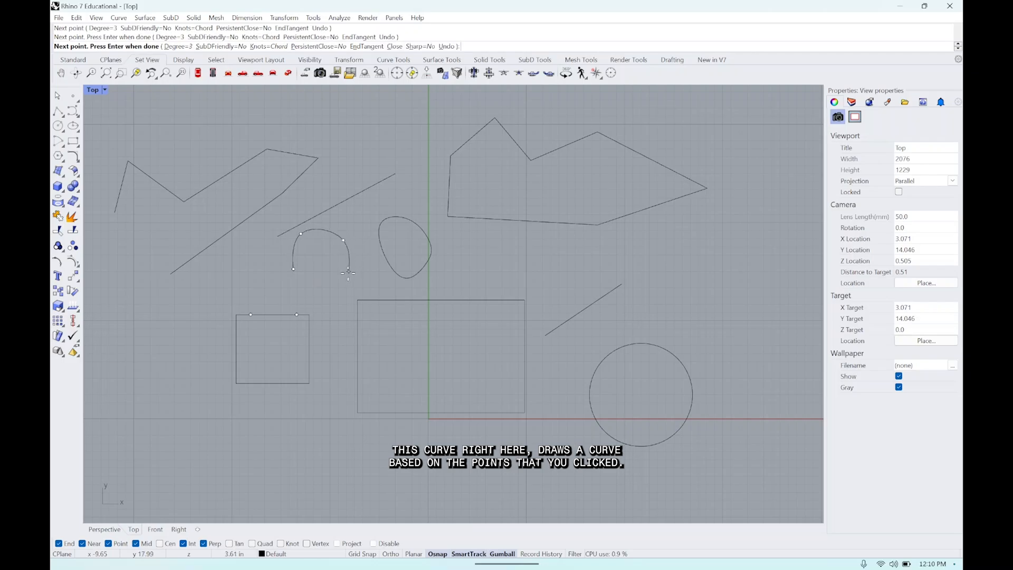
left_click(347, 274)
left_click(327, 299)
left_click(310, 285)
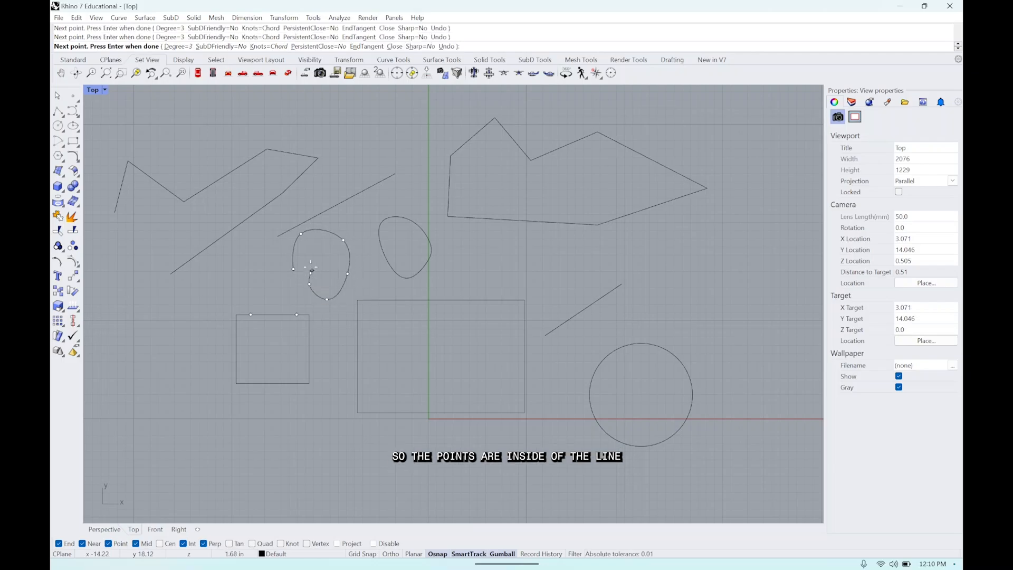
left_click(293, 272)
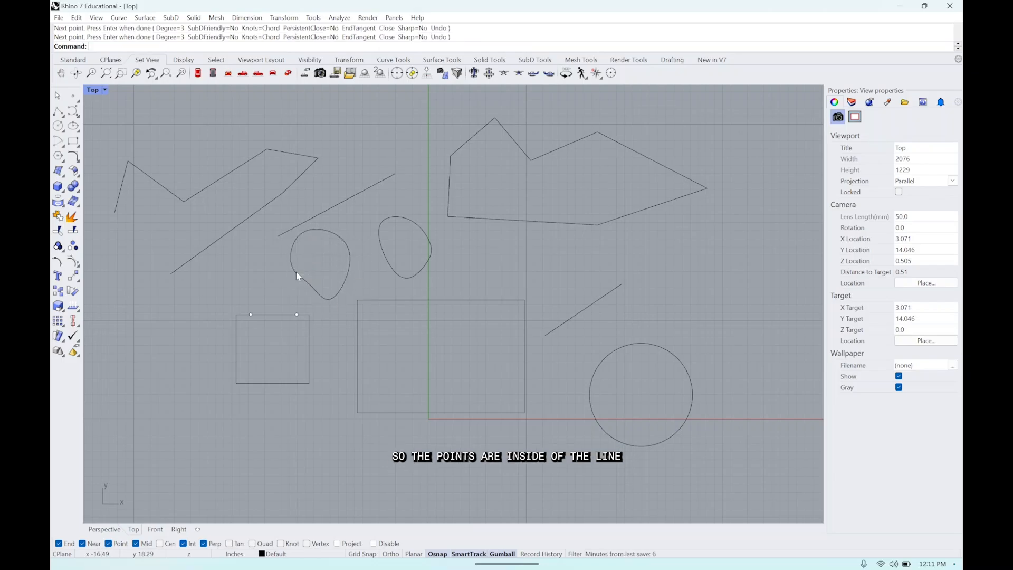
Step: Draw a circle centred left of the small rectangle, with its radius reaching the lower end of the open polyline
left_click(76, 114)
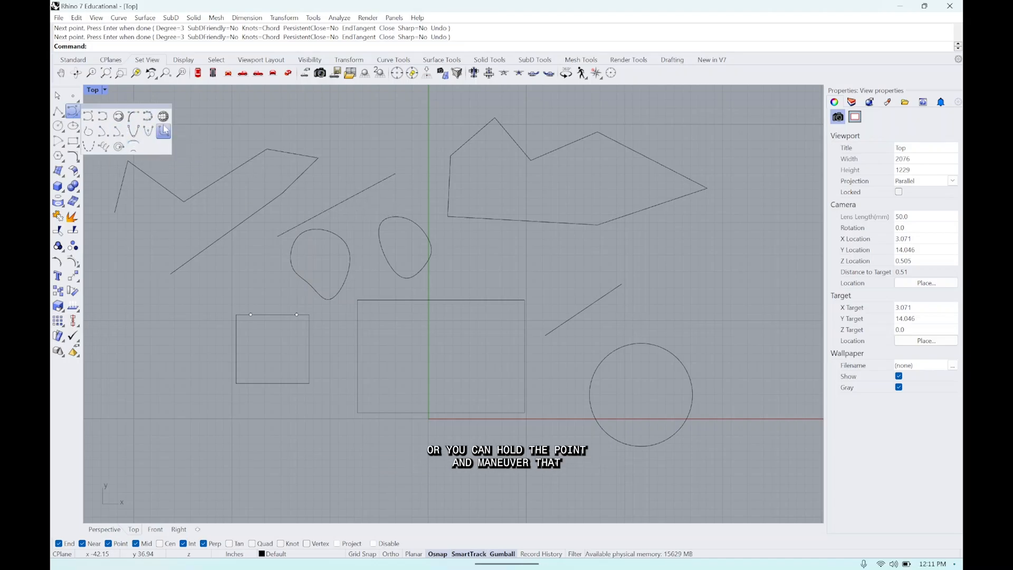
left_click(58, 127)
left_click(189, 327)
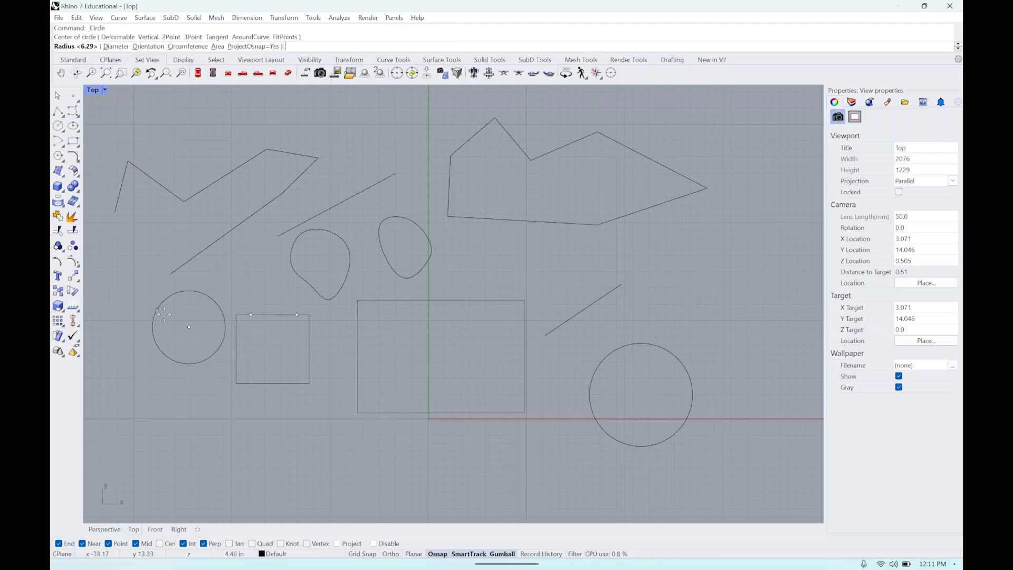
left_click(170, 274)
Step: Draw a flat, slightly tilted ellipse from its centre above the open zigzag polyline, overlapping the polyline's upper peak
left_click(74, 127)
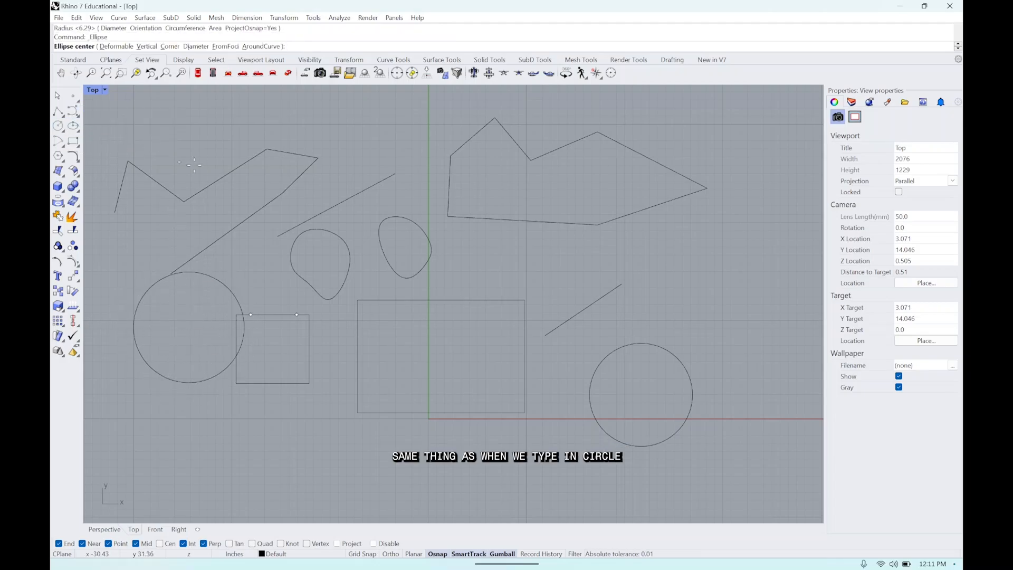
left_click(212, 138)
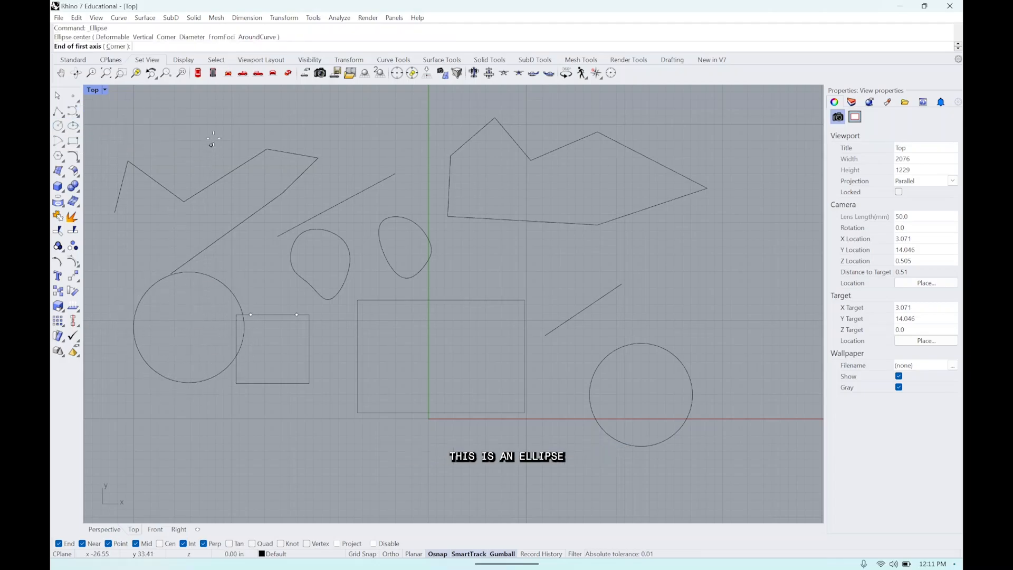
left_click(148, 139)
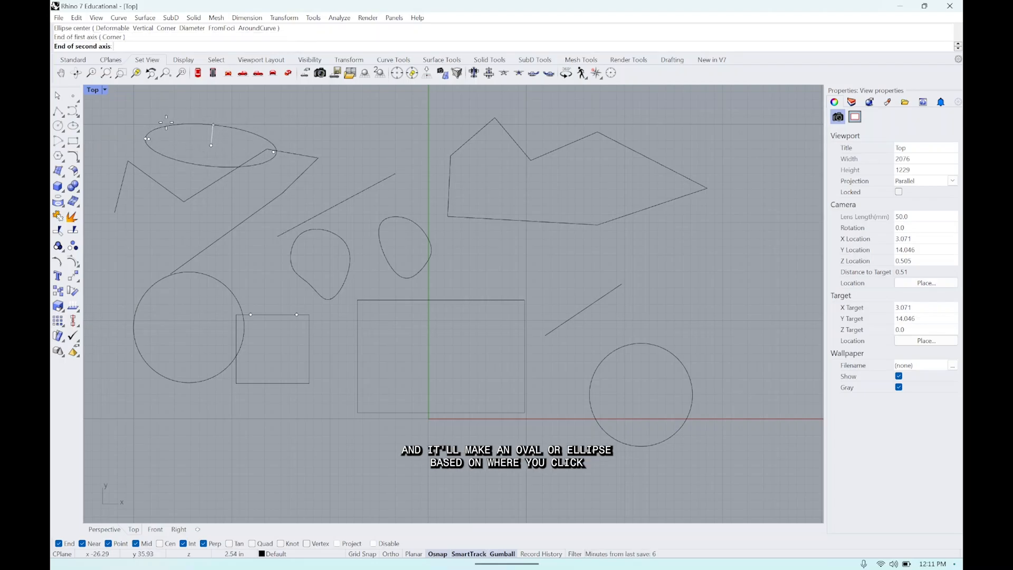
left_click(173, 156)
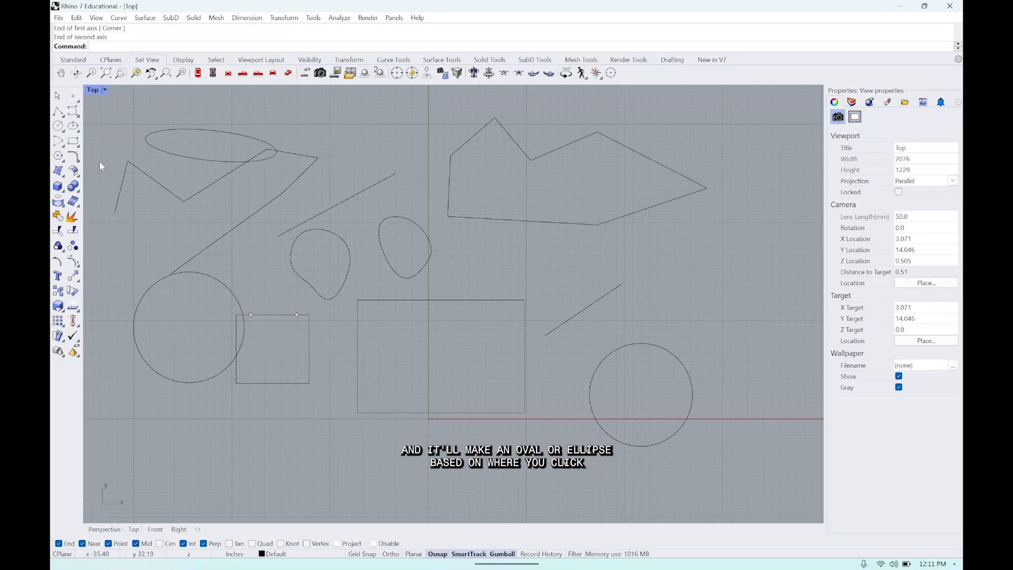
Step: Draw a short centre-based arc above the long diagonal line, bulging upward and between the ellipse and the closed polyline
left_click(59, 141)
left_click(353, 168)
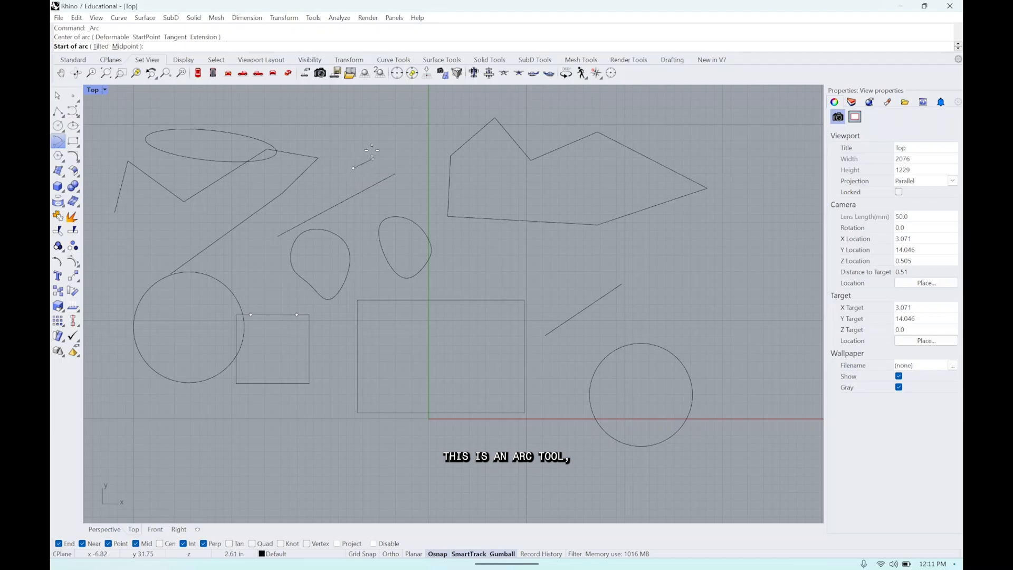
left_click(346, 134)
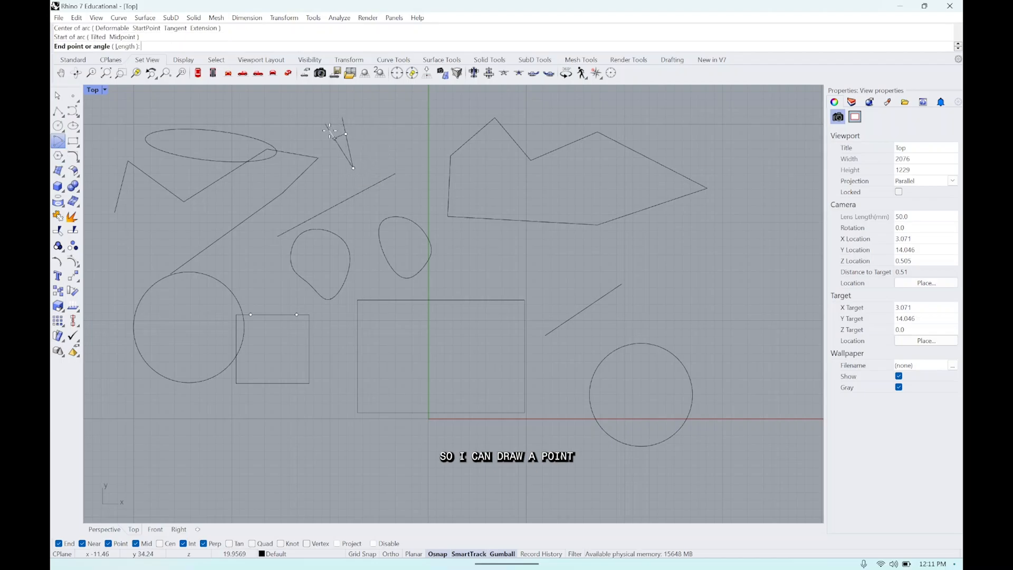
left_click(389, 158)
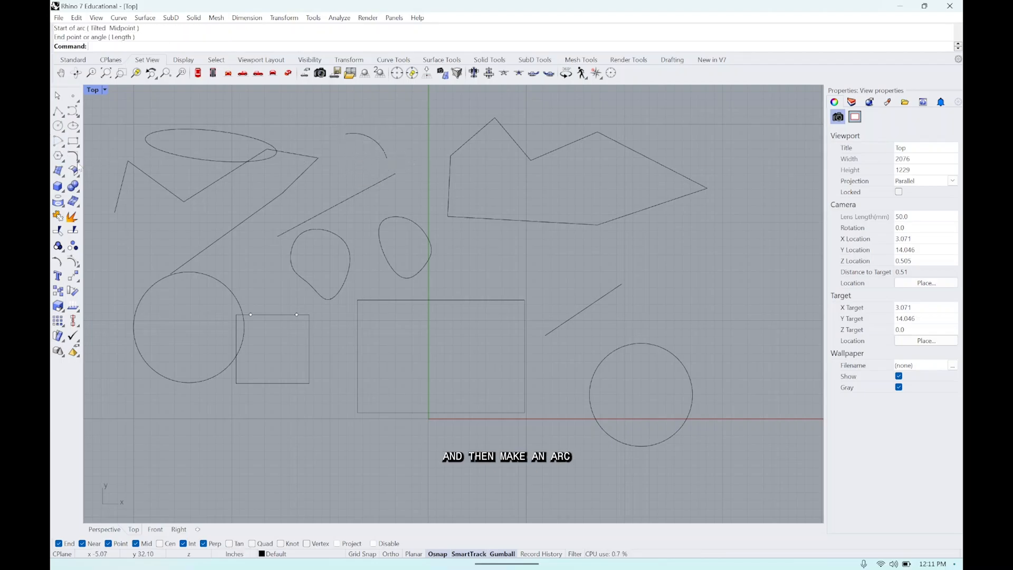
Step: Draw a small flat rectangle corner to corner, between the closed polyline and the short diagonal line
left_click(73, 142)
left_click(518, 249)
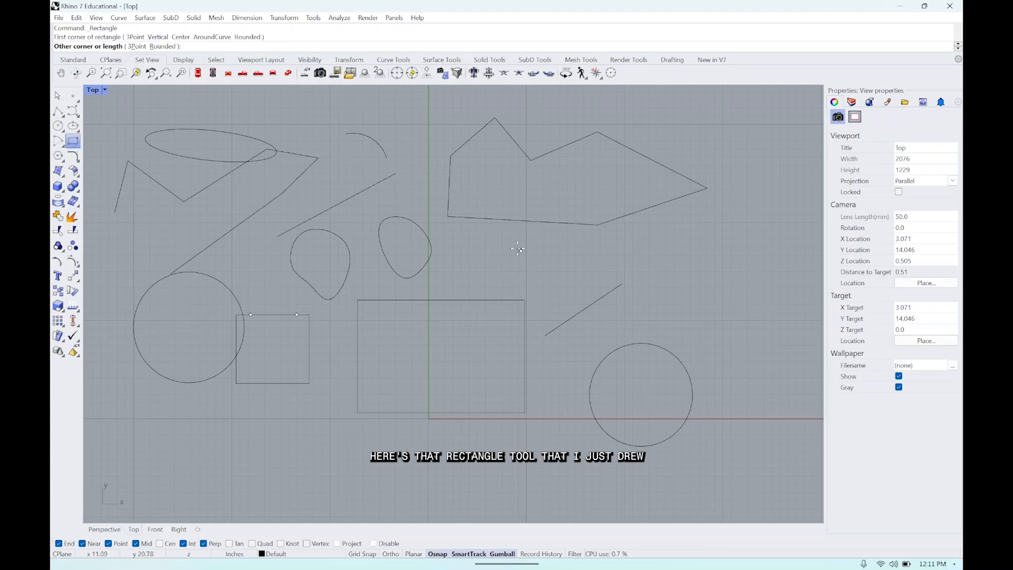
left_click(584, 281)
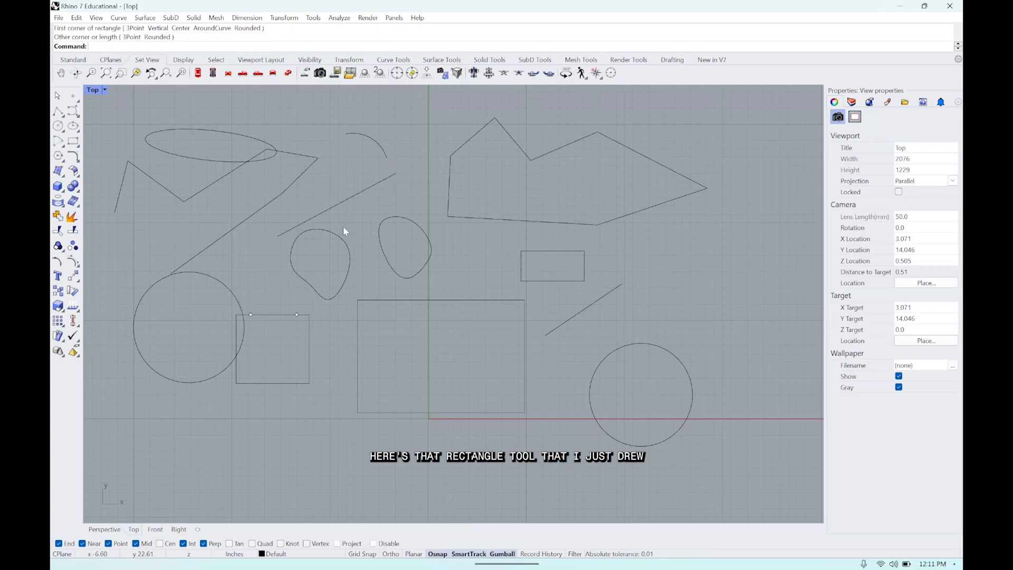
Step: Draw an inscribed five-sided polygon from its centre, below the small rectangle that overlaps the circle
left_click(61, 161)
left_click(235, 481)
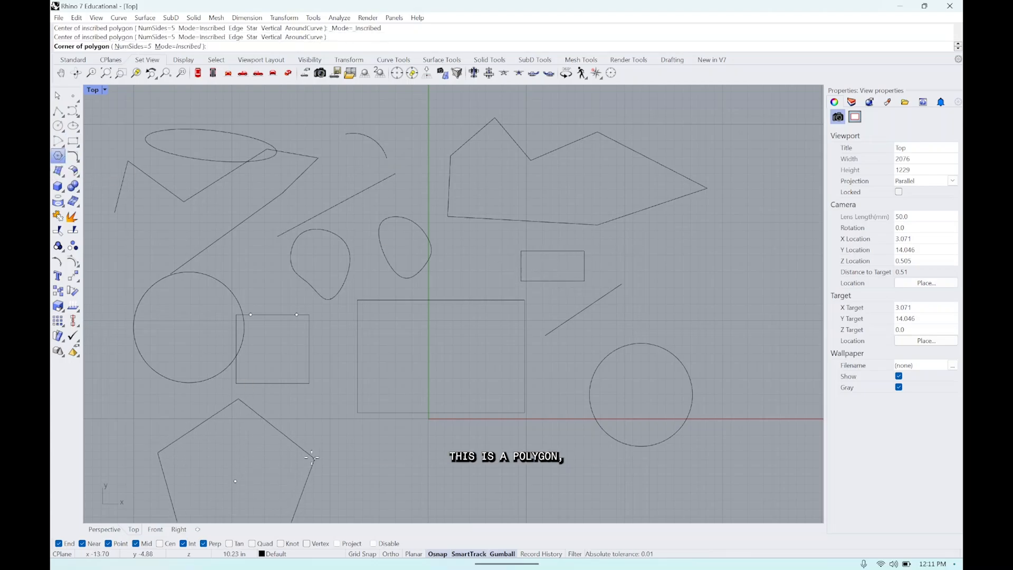
left_click(275, 453)
right_click_drag(304, 437, 436, 239)
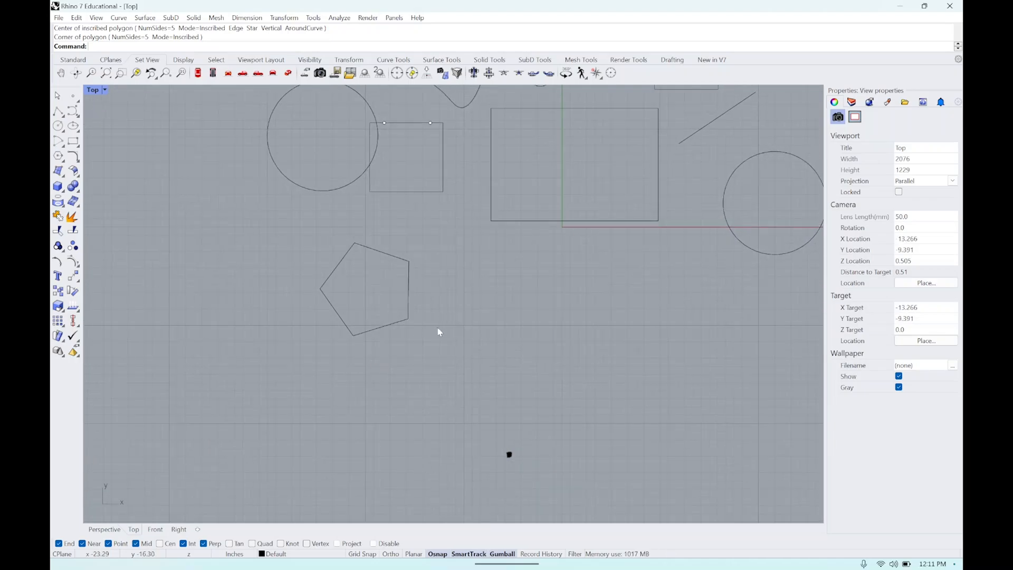
left_click(61, 158)
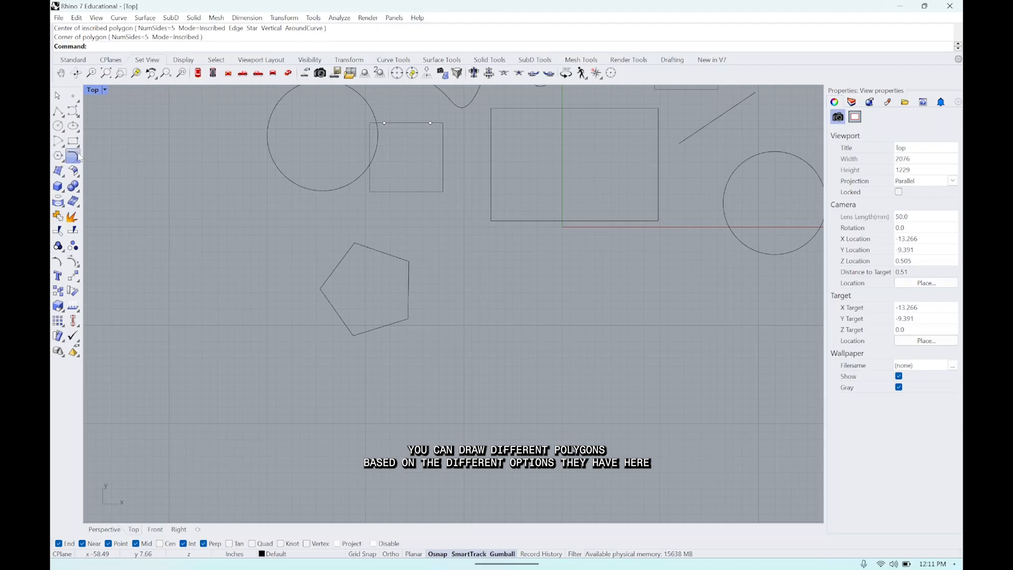
Step: Fillet the pentagon's top corner with a radius of 1 inch
left_click(74, 156)
left_click(378, 252)
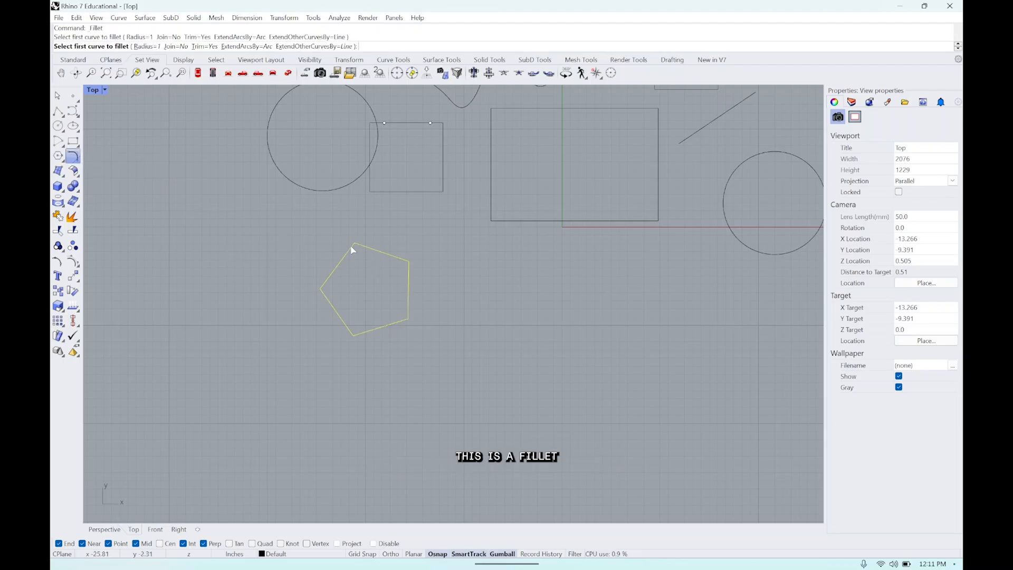
left_click(351, 249)
scroll(364, 261, "up", 3)
scroll(365, 264, "up", 3)
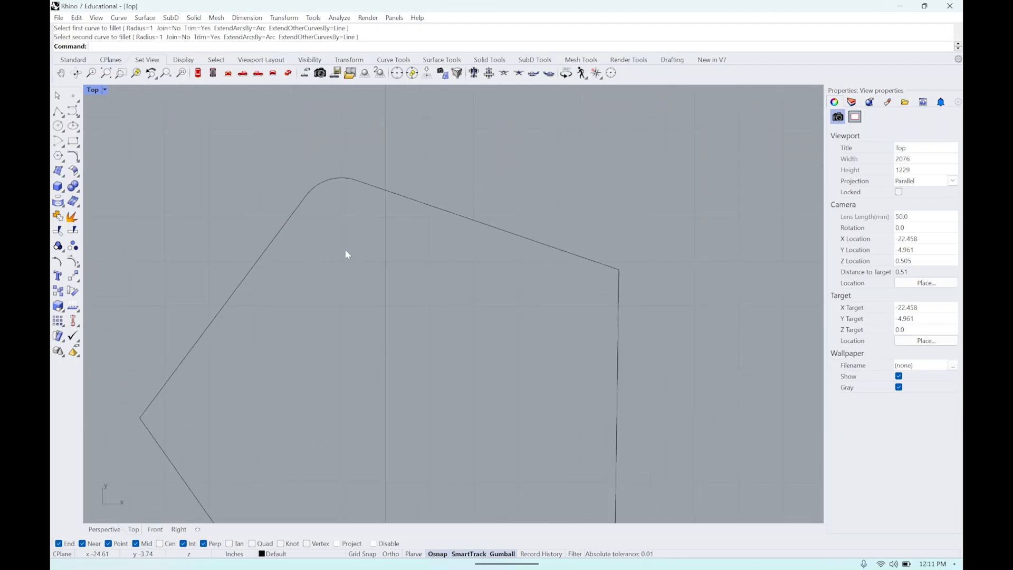
Step: Fillet the pentagon's upper-right corner with the same 1-inch radius, picking its two adjoining edges
scroll(435, 242, "down", 2)
right_click_drag(570, 285, 514, 259)
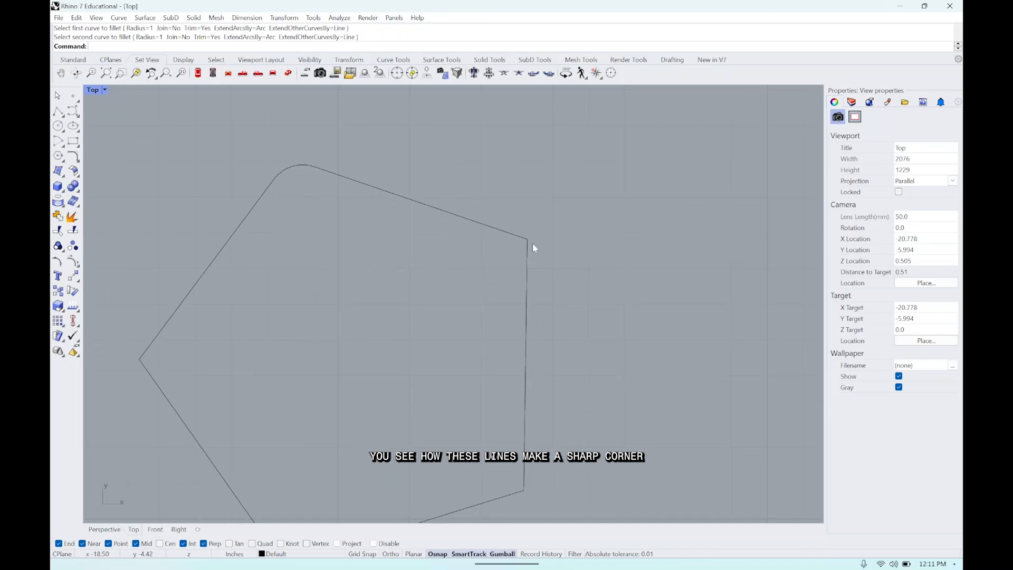
left_click(74, 142)
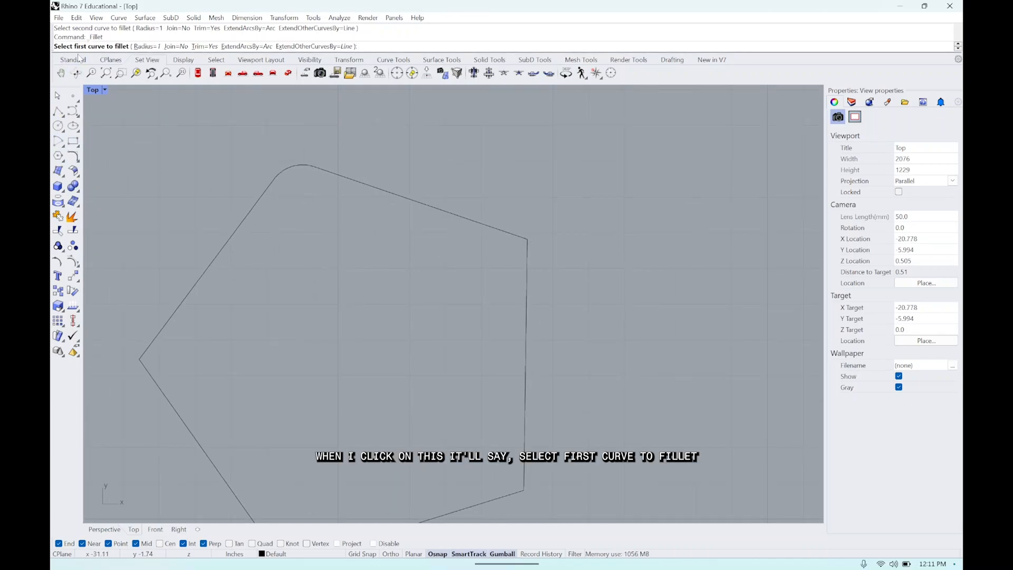
left_click(511, 237)
left_click(527, 277)
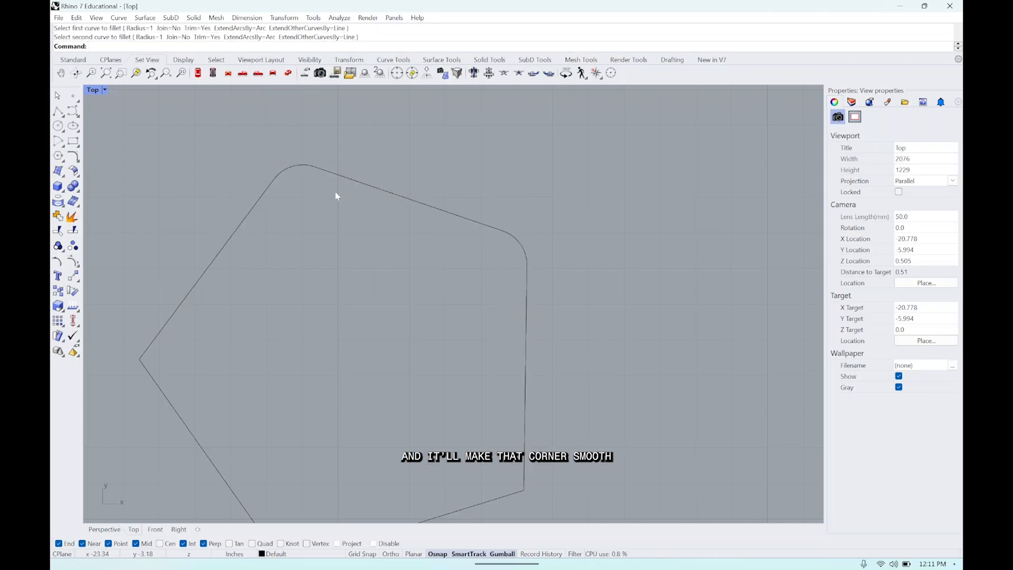
Step: Set the fillet radius to 2 and fillet the pentagon's leftmost corner
left_click(73, 157)
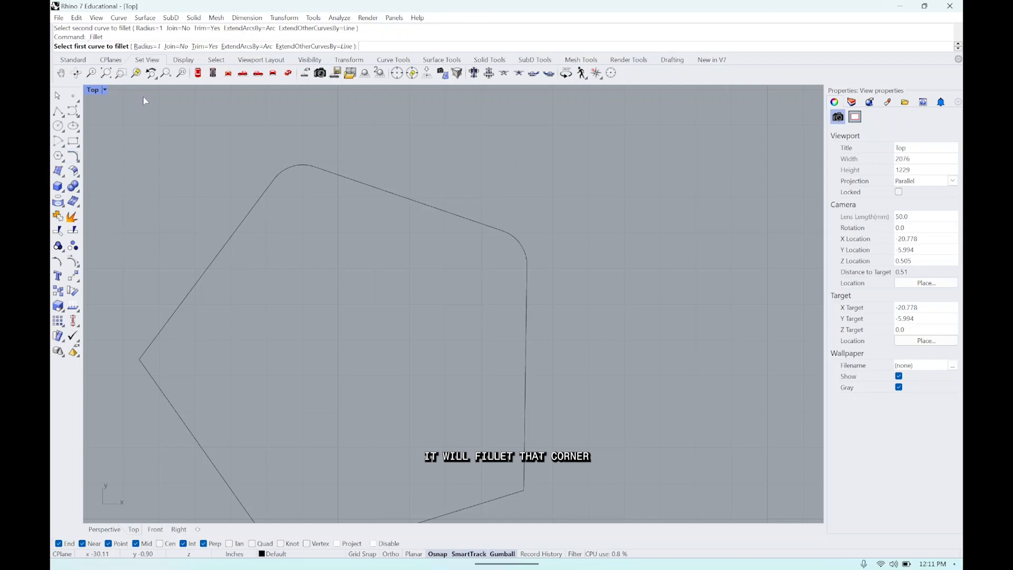
left_click(147, 47)
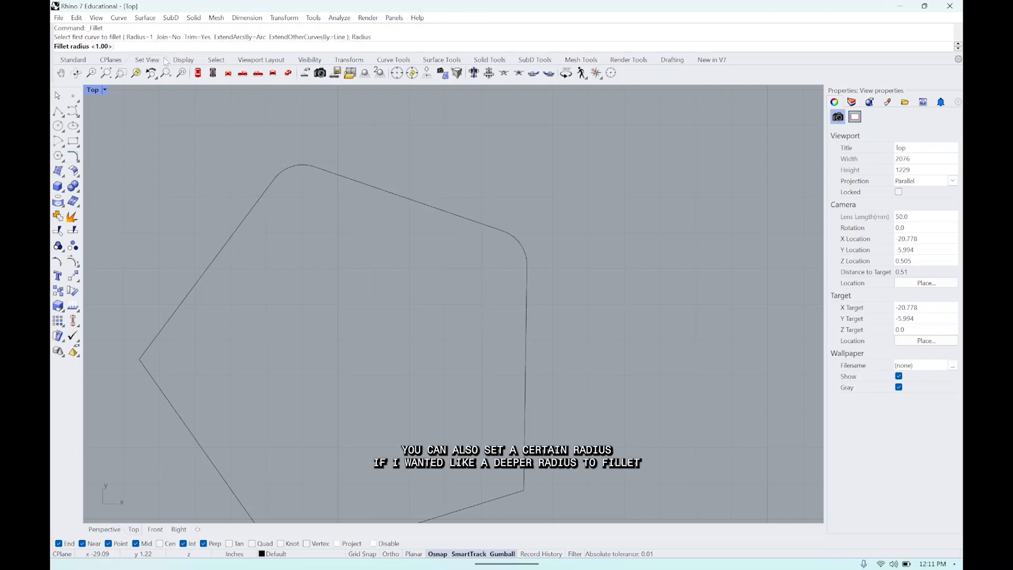
type("2")
key("Return")
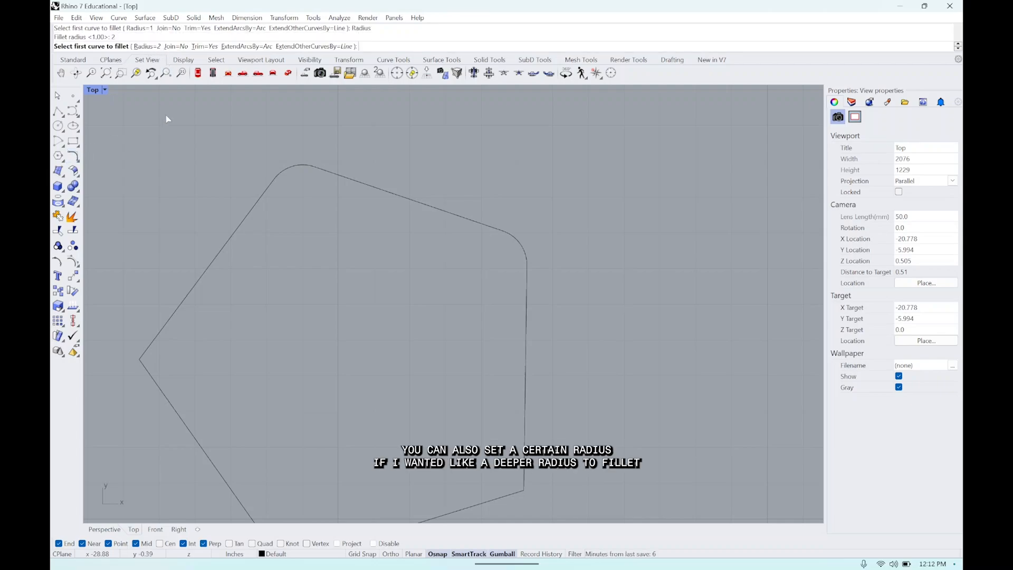
left_click(191, 294)
left_click(170, 400)
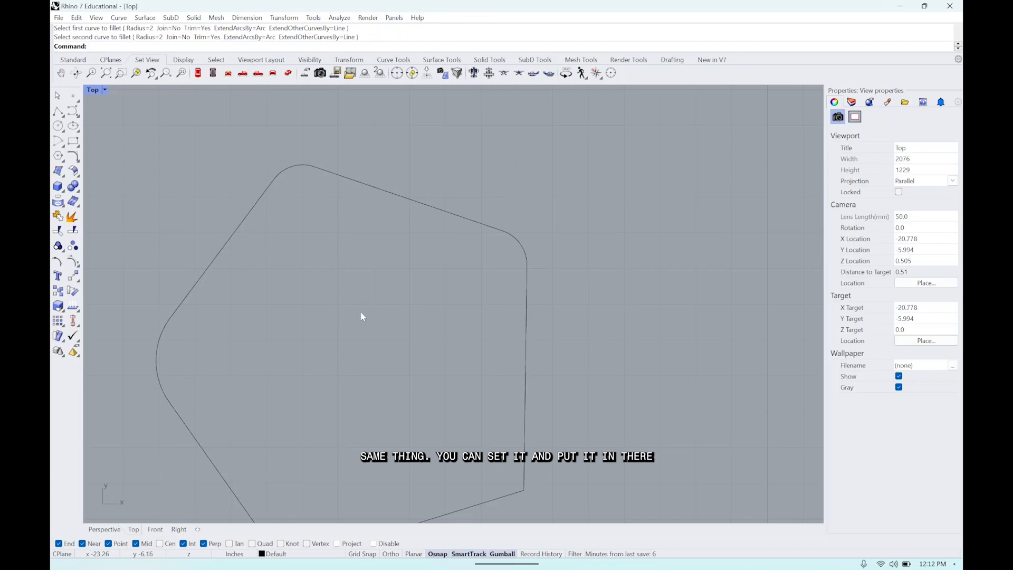
Step: Draw a nearly horizontal line 5 inches long in the empty area well above the closed polyline
scroll(411, 223, "down", 5)
scroll(401, 226, "down", 6)
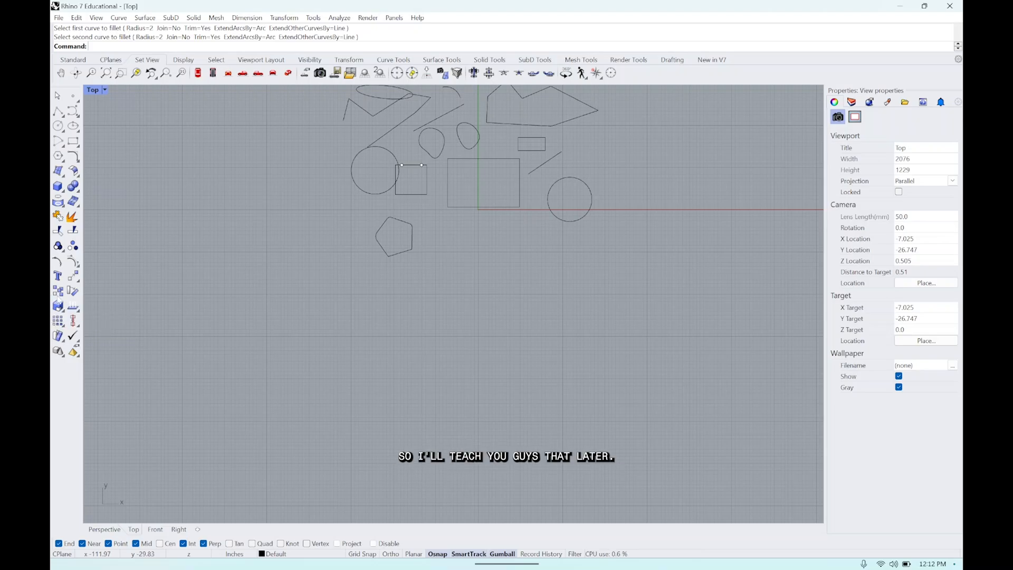
scroll(395, 258, "down", 5)
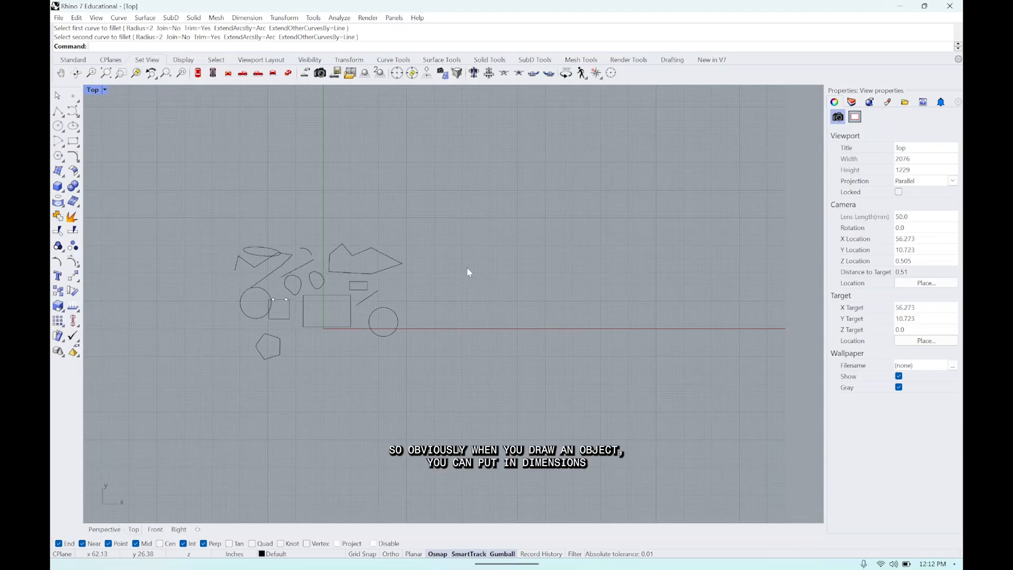
type("line")
key("Return")
left_click(355, 168)
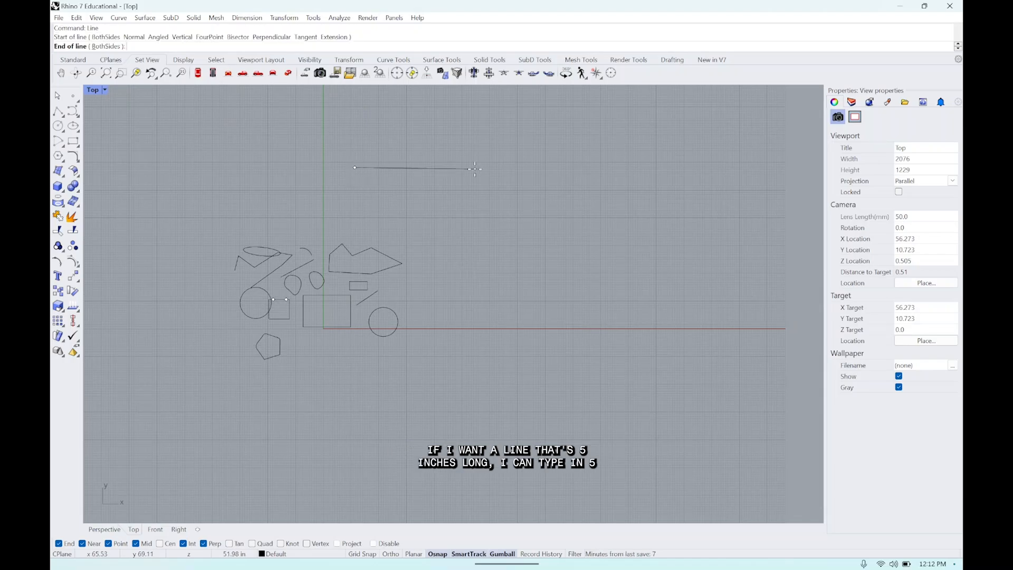
type("5")
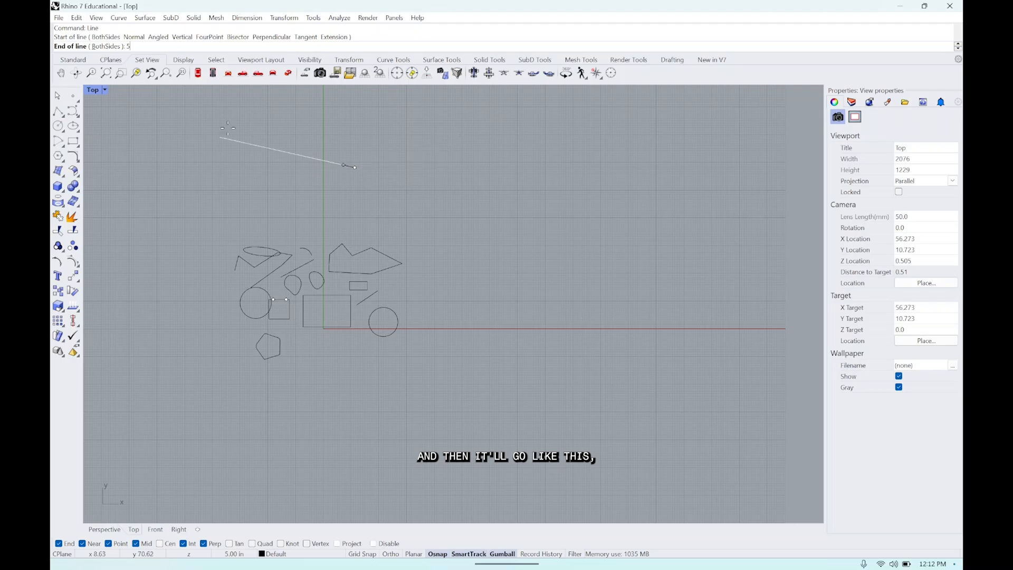
left_click(469, 155)
scroll(359, 184, "up", 5)
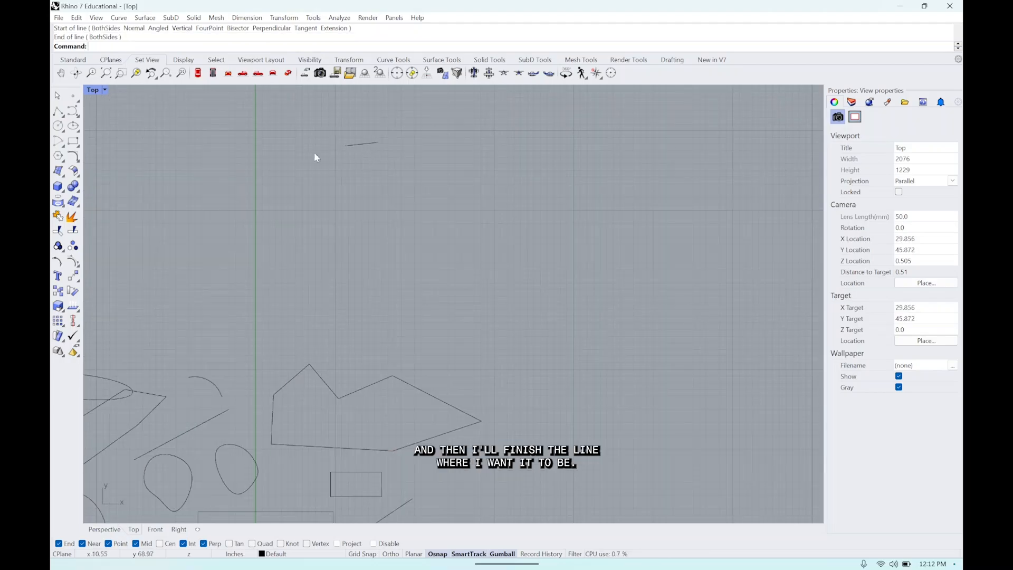
Step: Draw a rectangle 10 inches long and 8 inches wide just below the 5-inch line
left_click(73, 142)
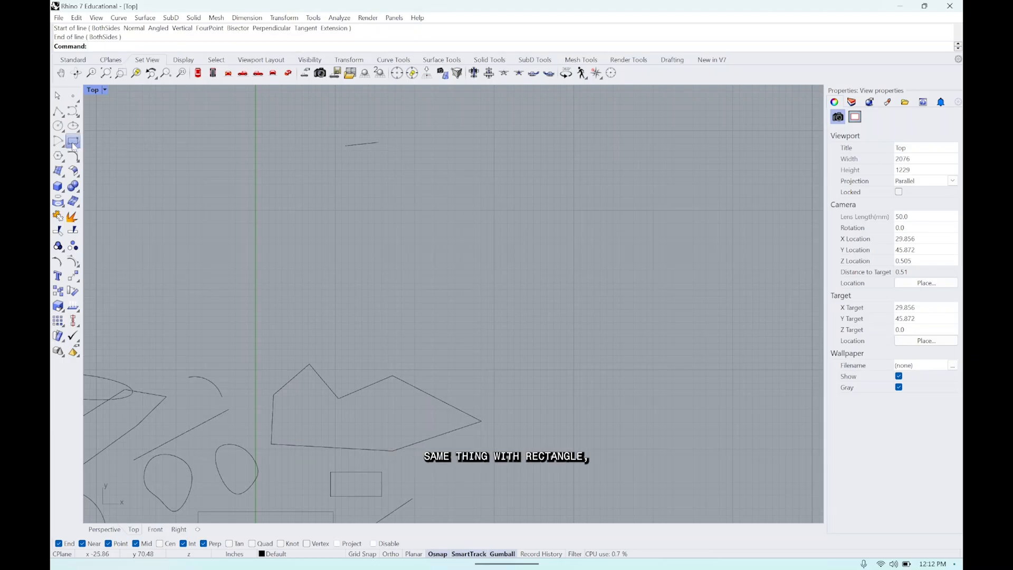
left_click(352, 220)
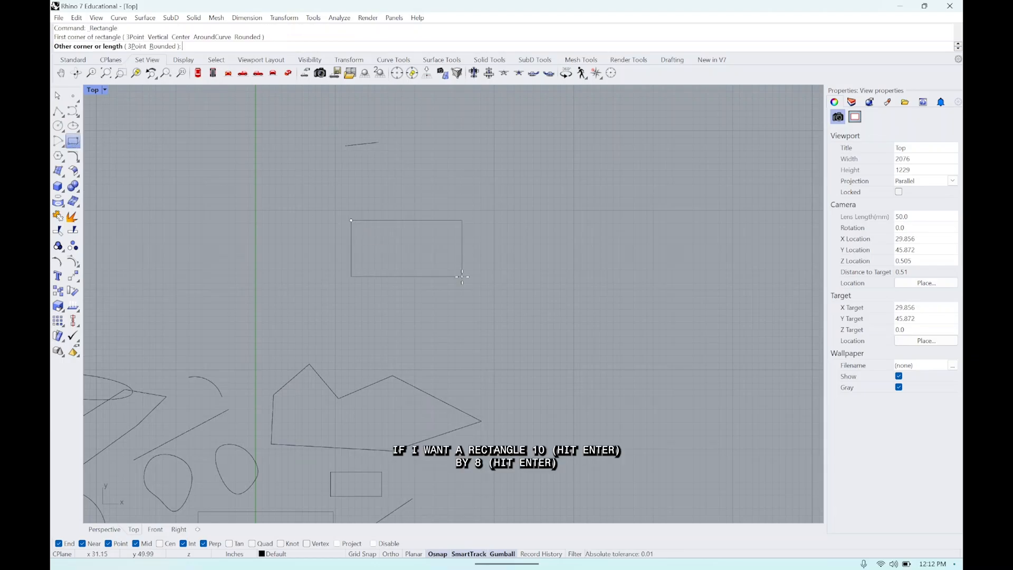
type("10")
key("Return")
type("8")
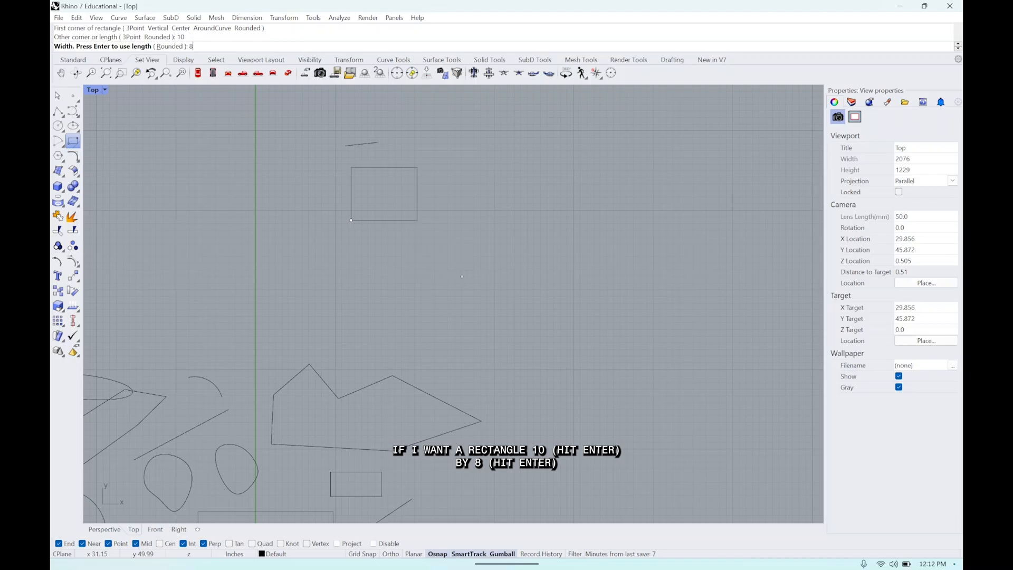
key("Return")
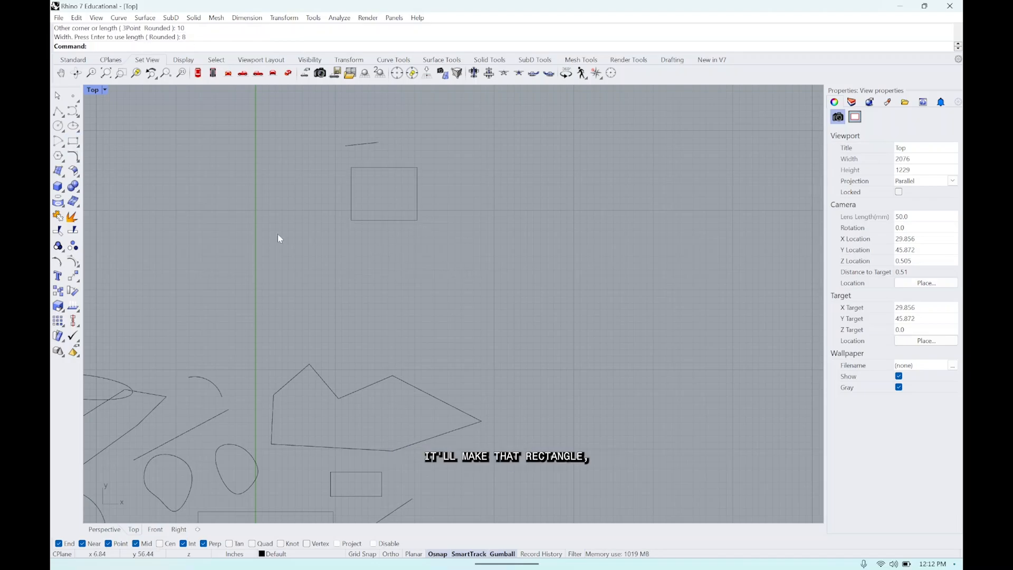
Step: Draw a circle with a radius of 3 inches below and to the right of the 10 by 8 rectangle
left_click(58, 125)
left_click(520, 311)
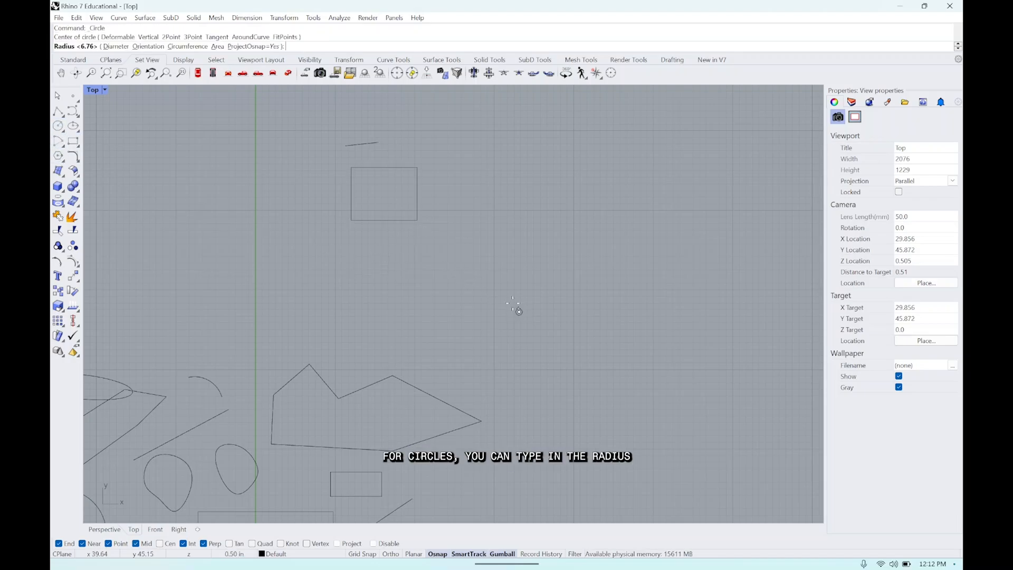
type("3")
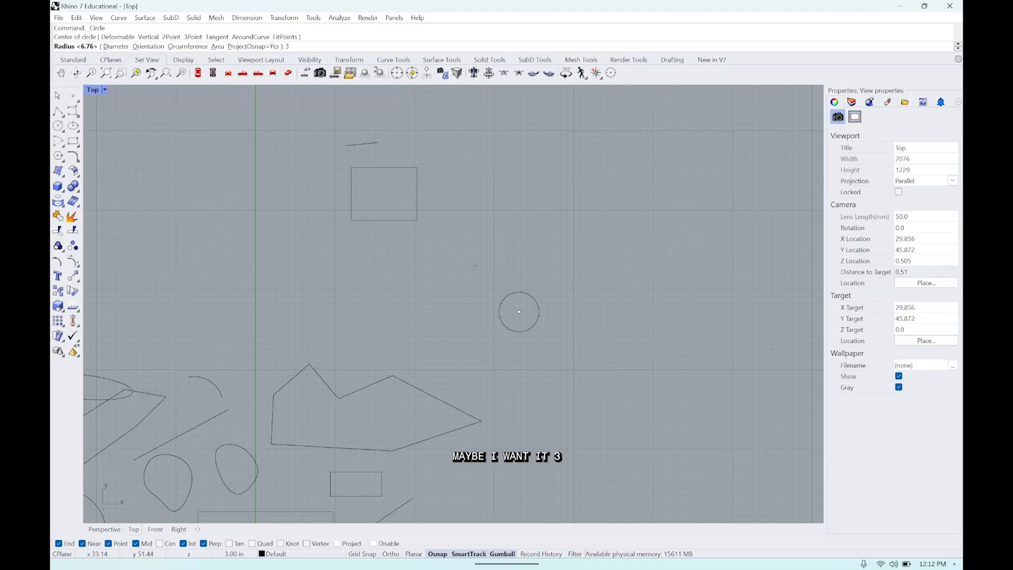
key("Return")
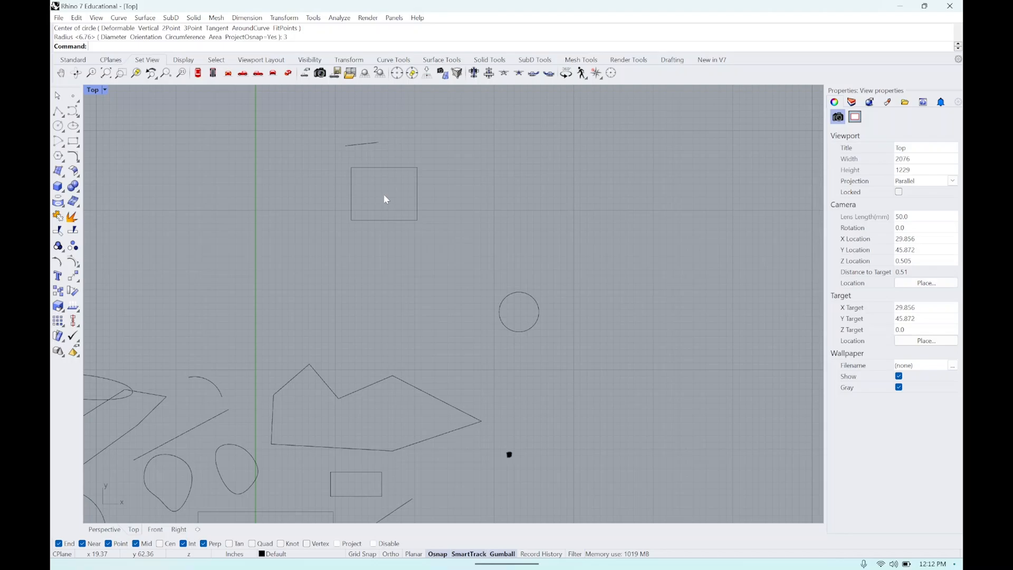
Step: Check the document's model units with the Units command, view the available units and keep Inches
type("Units")
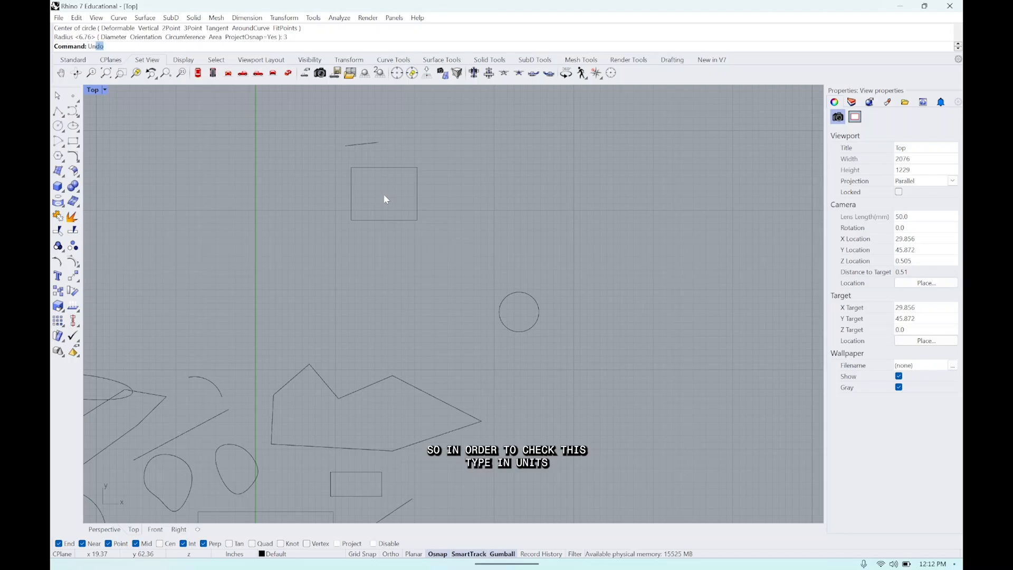
key("Return")
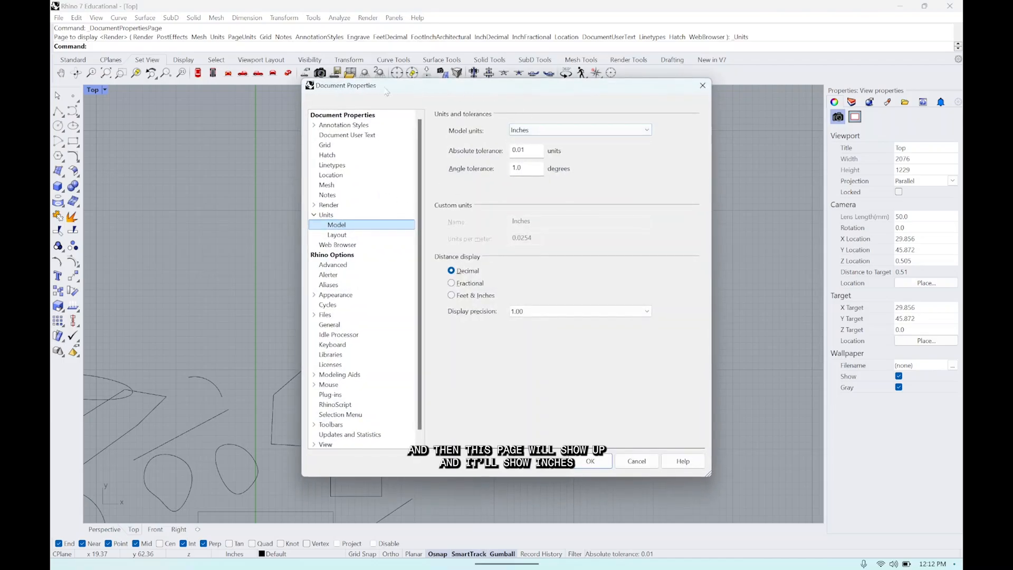
left_click(592, 130)
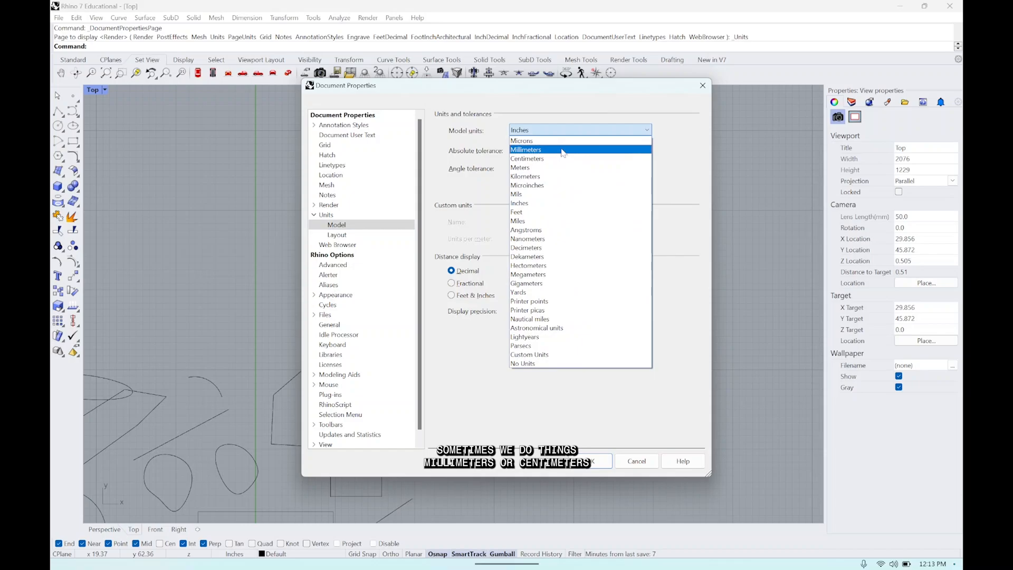
left_click(692, 167)
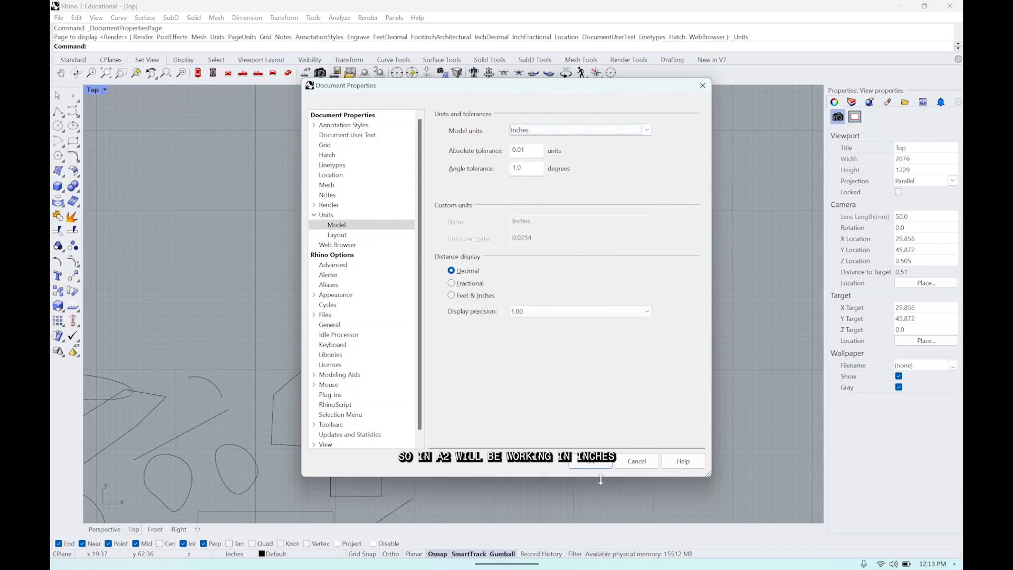
left_click(590, 462)
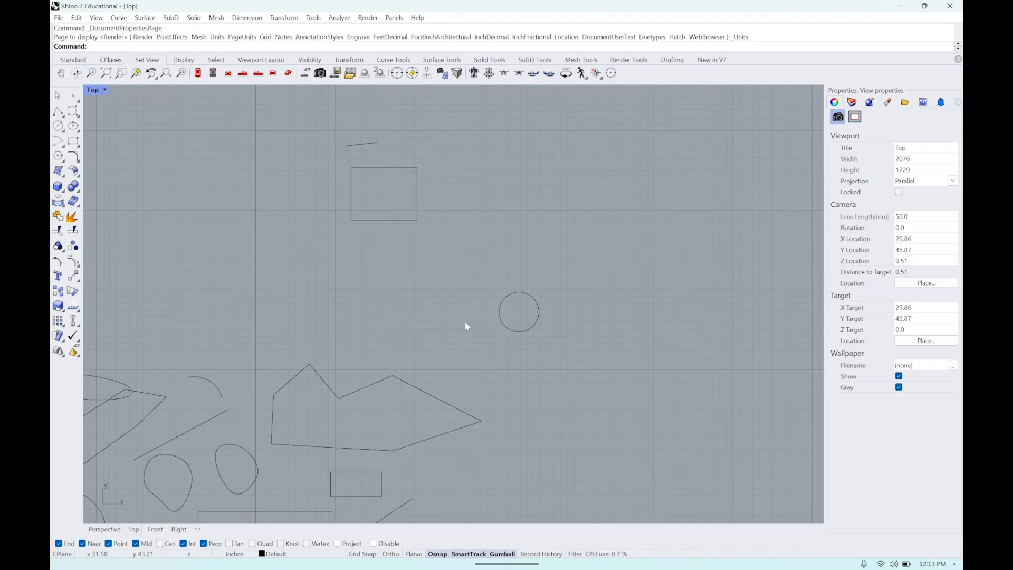
scroll(465, 325, "down", 2)
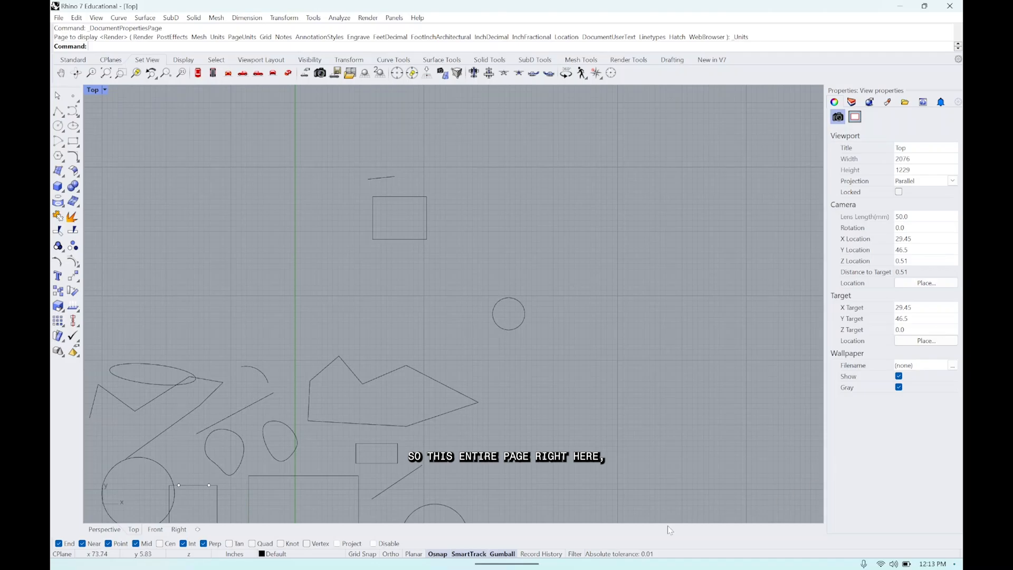
Step: Switch object snapping off and back on for the drawing
scroll(541, 328, "down", 2)
right_click_drag(486, 383, 527, 370)
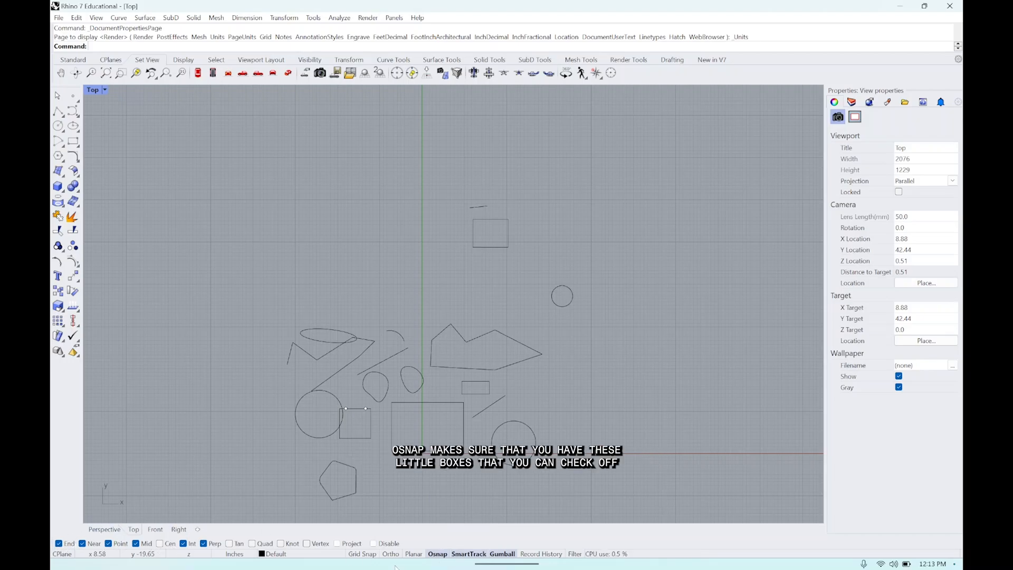
left_click(438, 554)
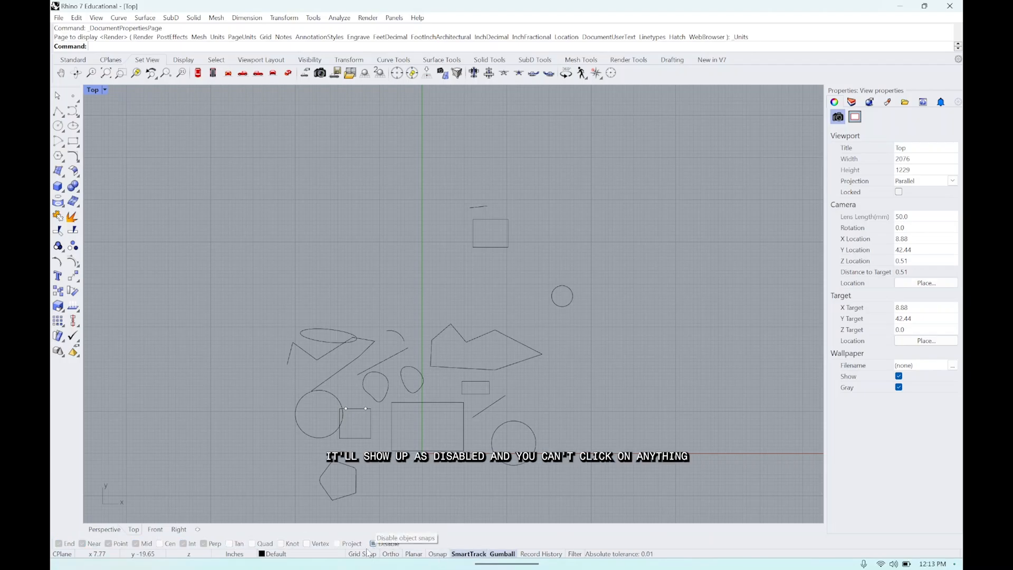
left_click(430, 554)
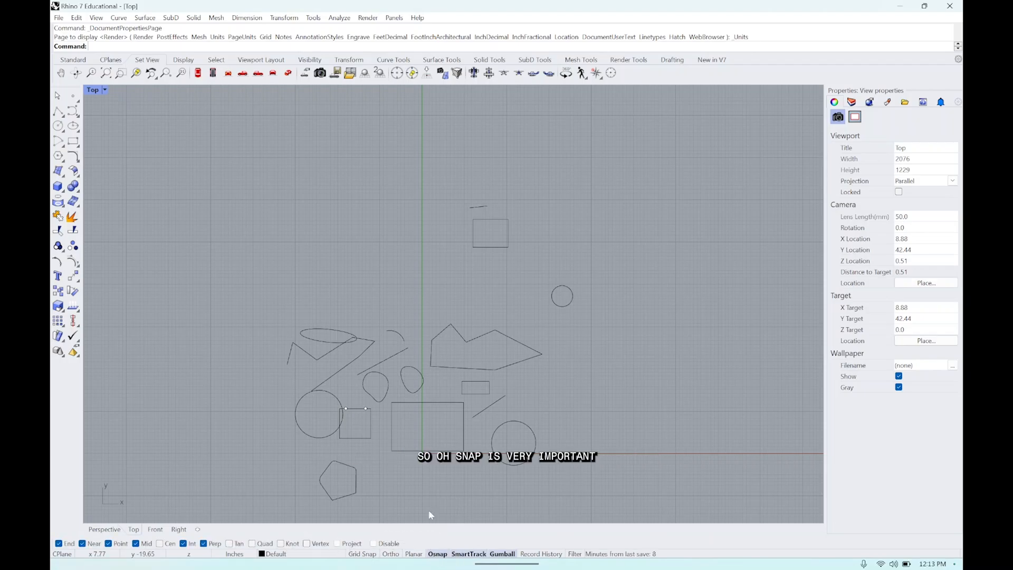
Step: Draw a line from the 10 by 8 rectangle's lower-left corner sloping down to the left, comparing object snaps off and on before starting it
scroll(625, 264, "up", 3)
scroll(572, 296, "up", 2)
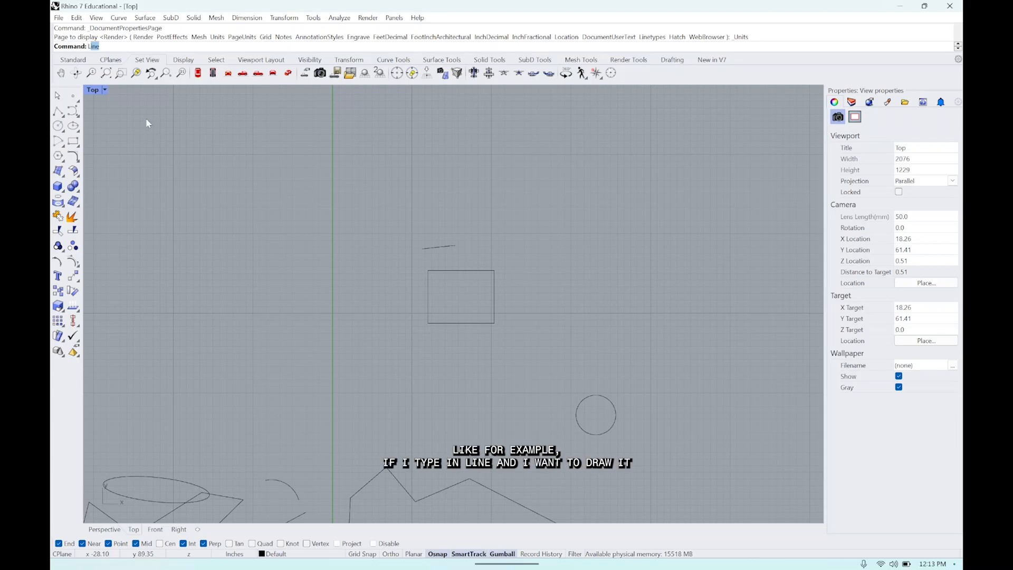
type("line")
key("Return")
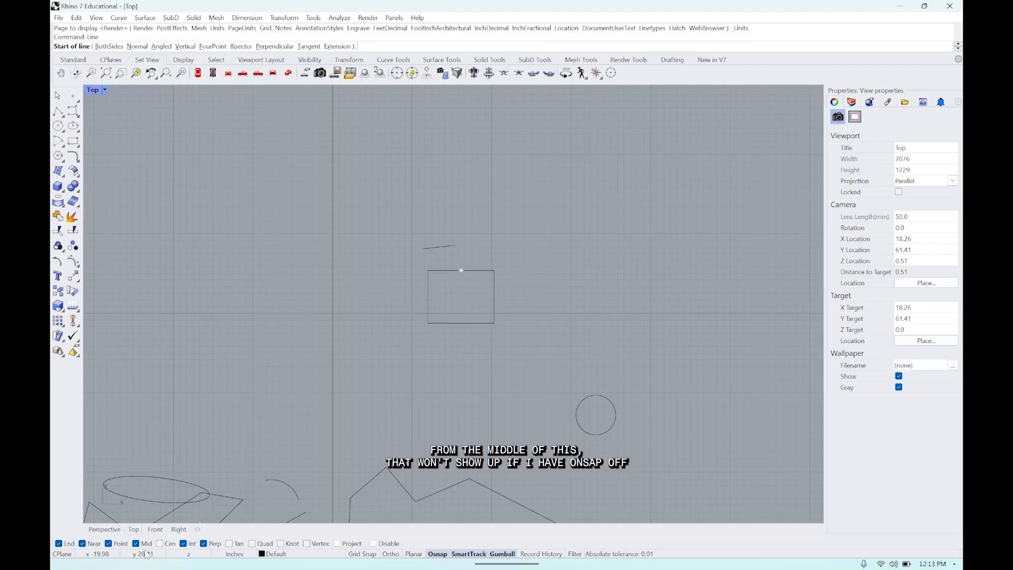
left_click(372, 544)
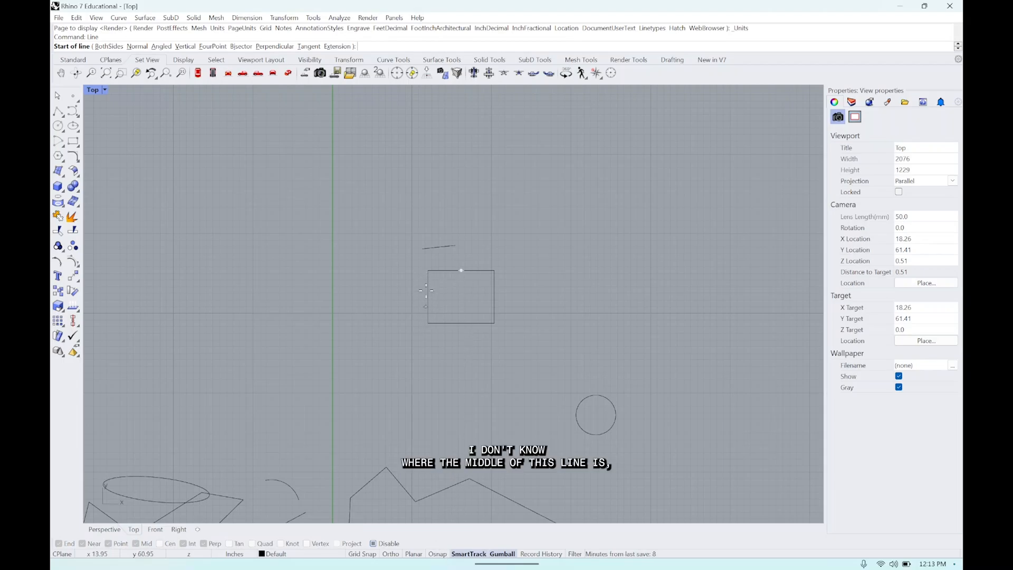
left_click(442, 552)
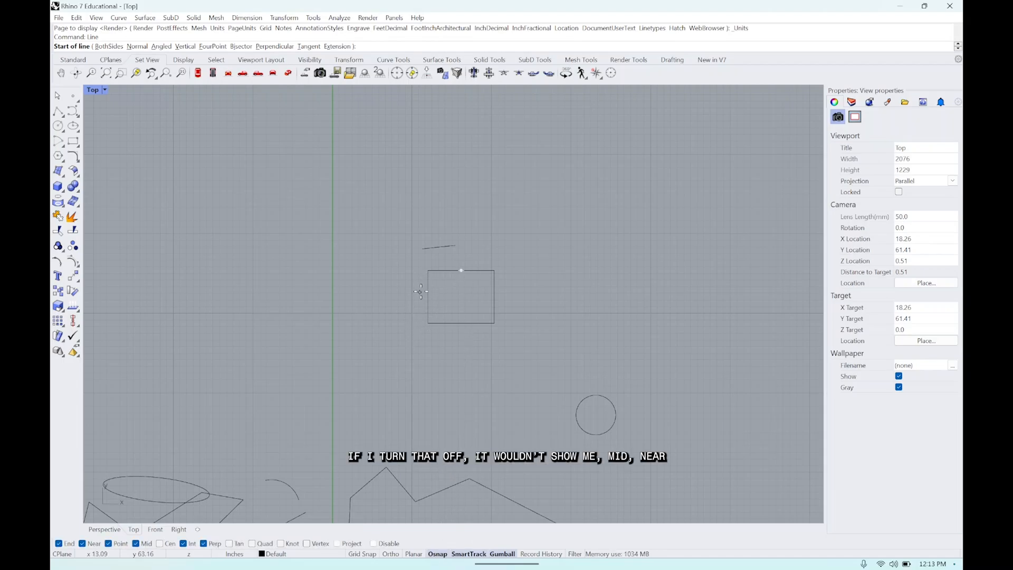
left_click(428, 324)
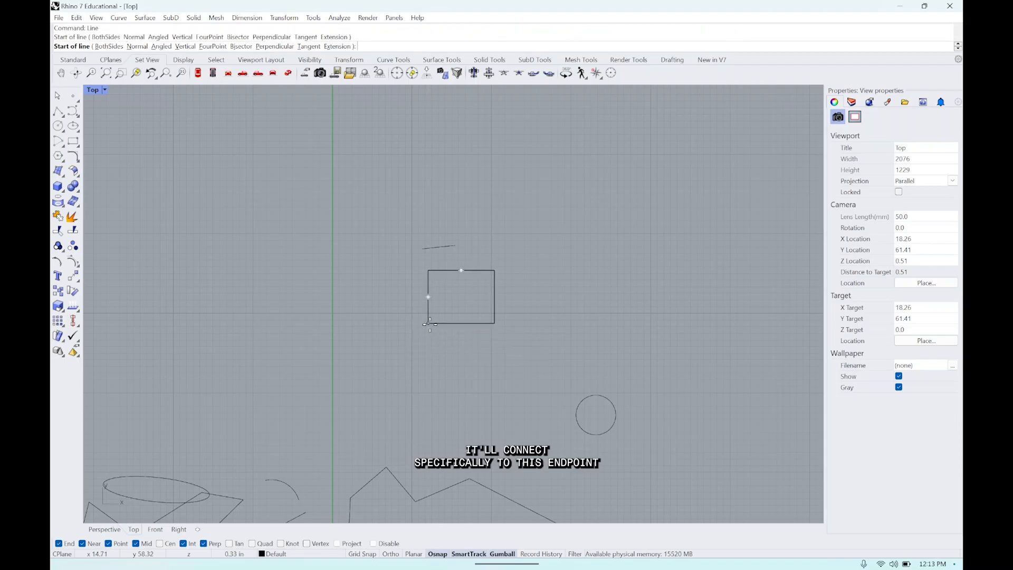
left_click(307, 374)
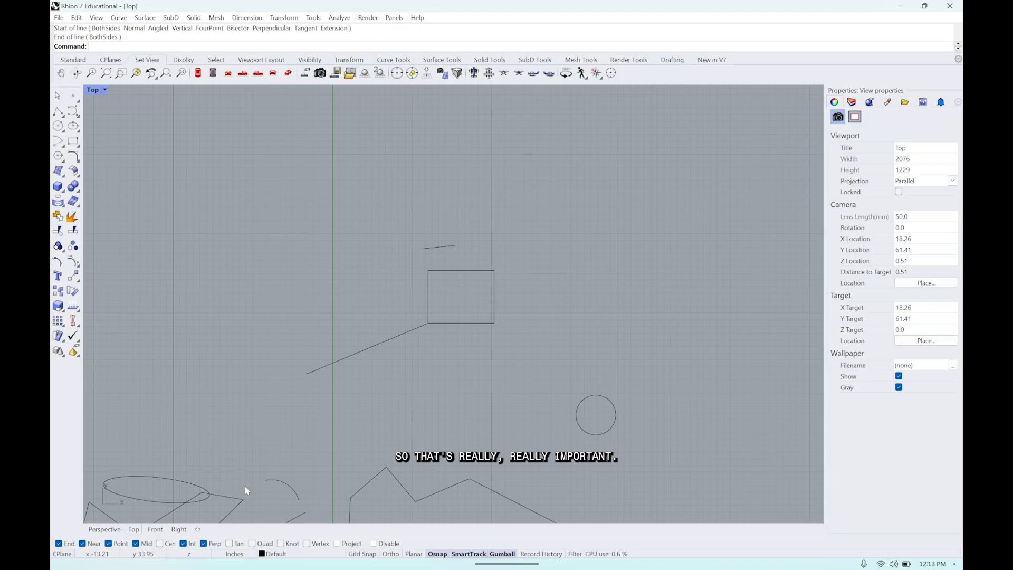
Step: Turn on Ortho and start a line in the empty area to the right of the rectangle, comparing its direction with Ortho off and on
left_click(390, 556)
scroll(605, 269, "down", 4)
right_click_drag(604, 269, 414, 331)
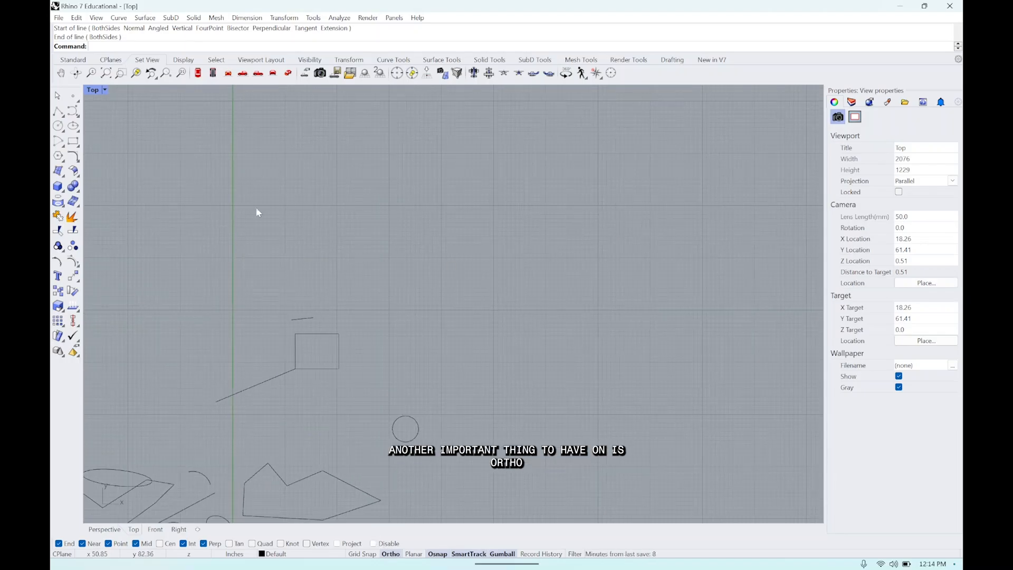
type("Line")
key("Return")
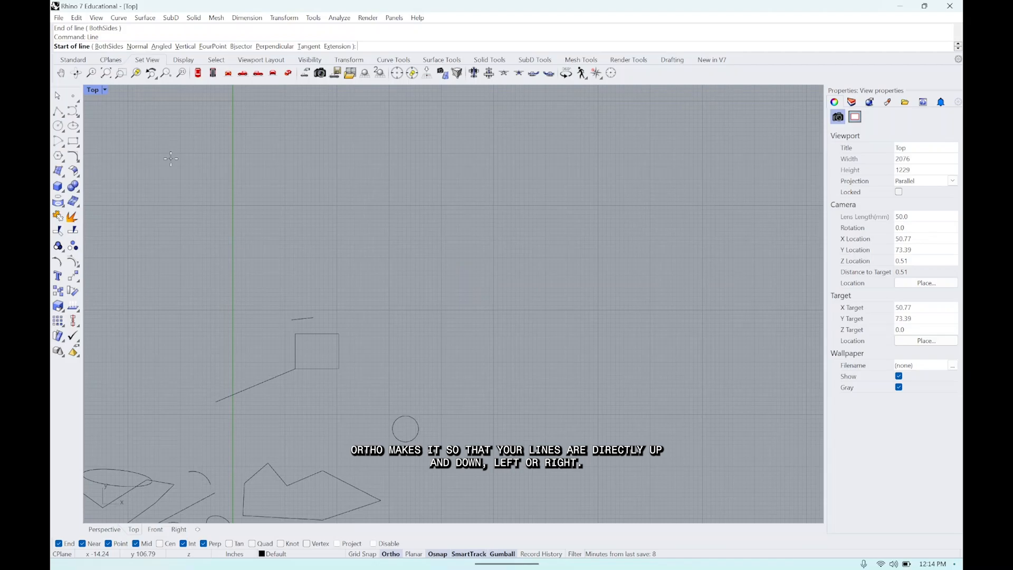
left_click(521, 362)
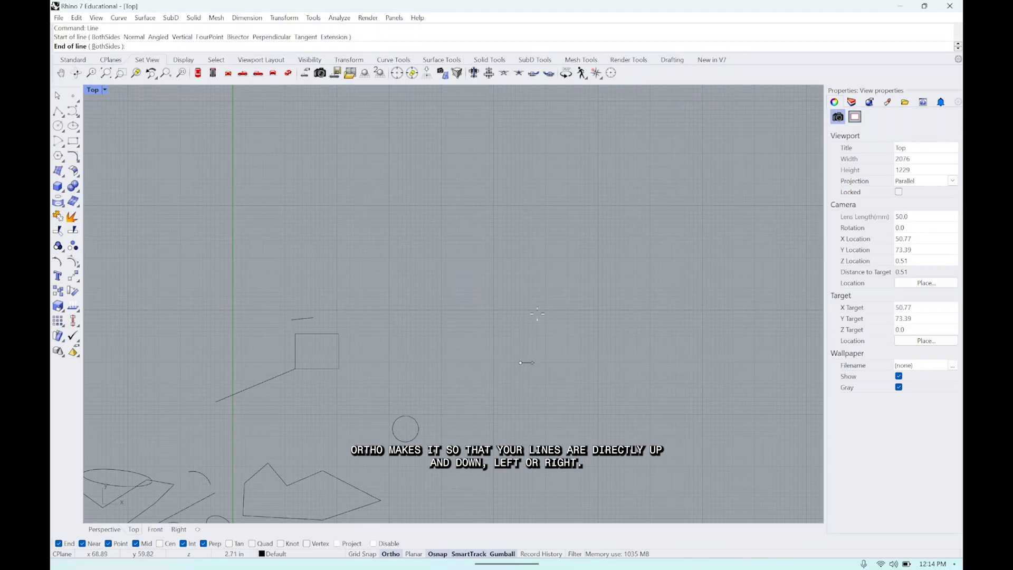
left_click(395, 554)
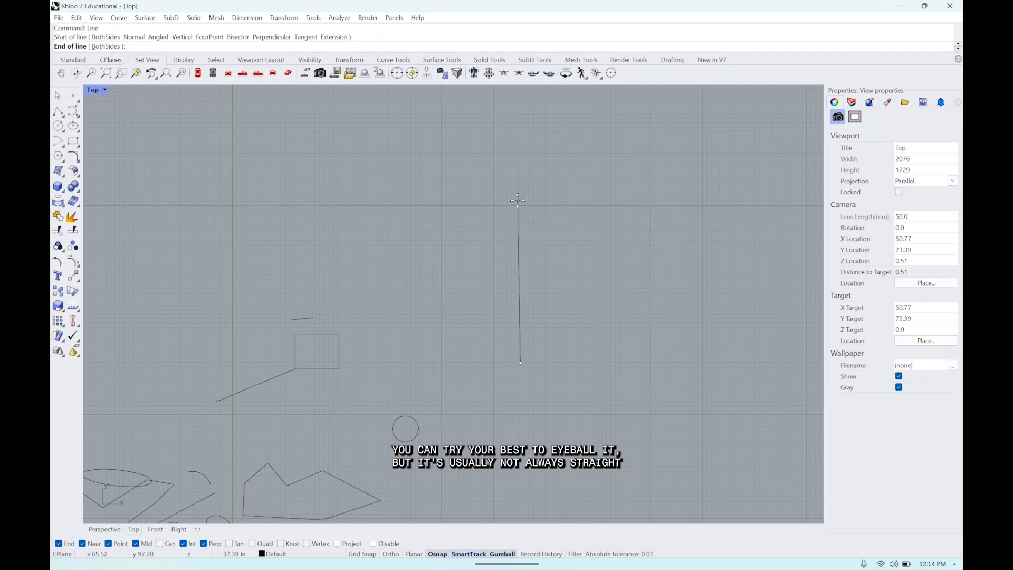
left_click(391, 554)
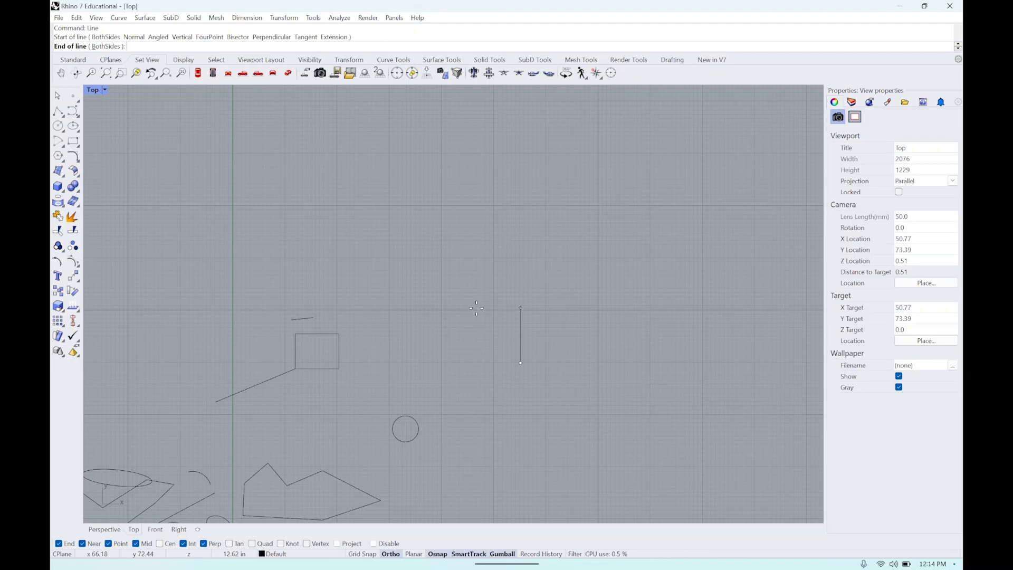
Step: Turn off Ortho and finish the line straight up at about 41 inches long, constraining it to vertical only temporarily
left_click(396, 554)
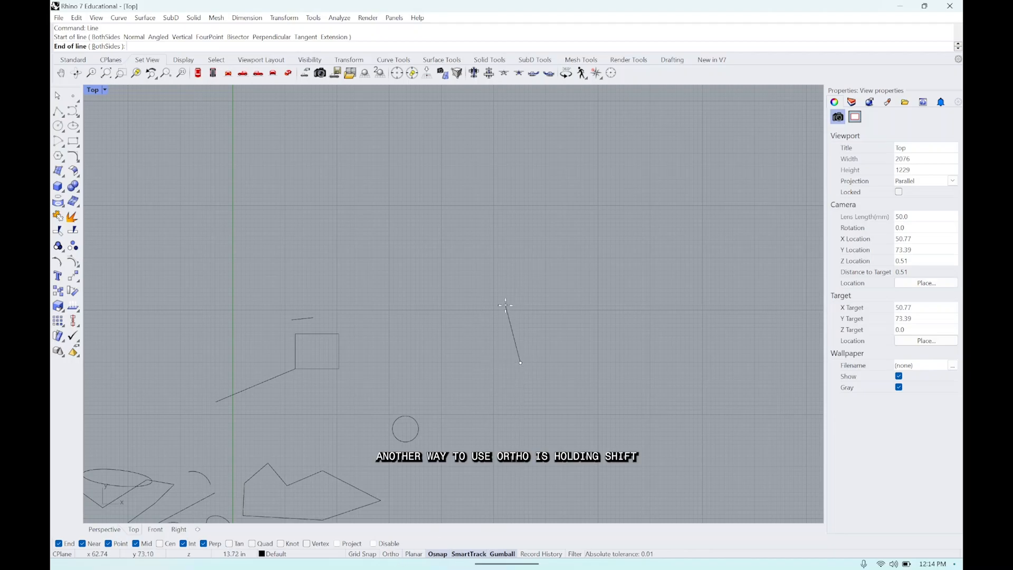
key("shift")
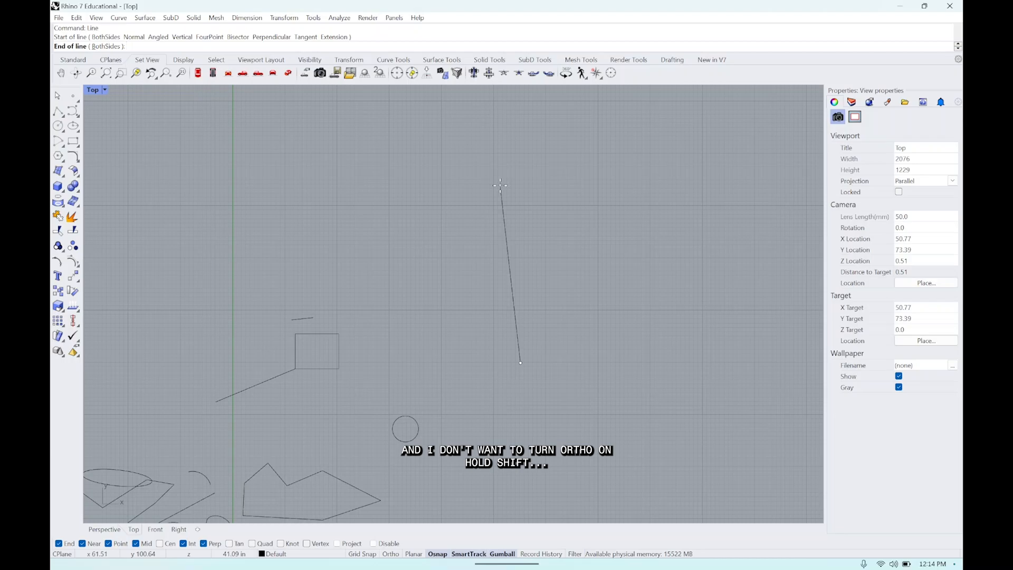
key("shift")
key("shift")
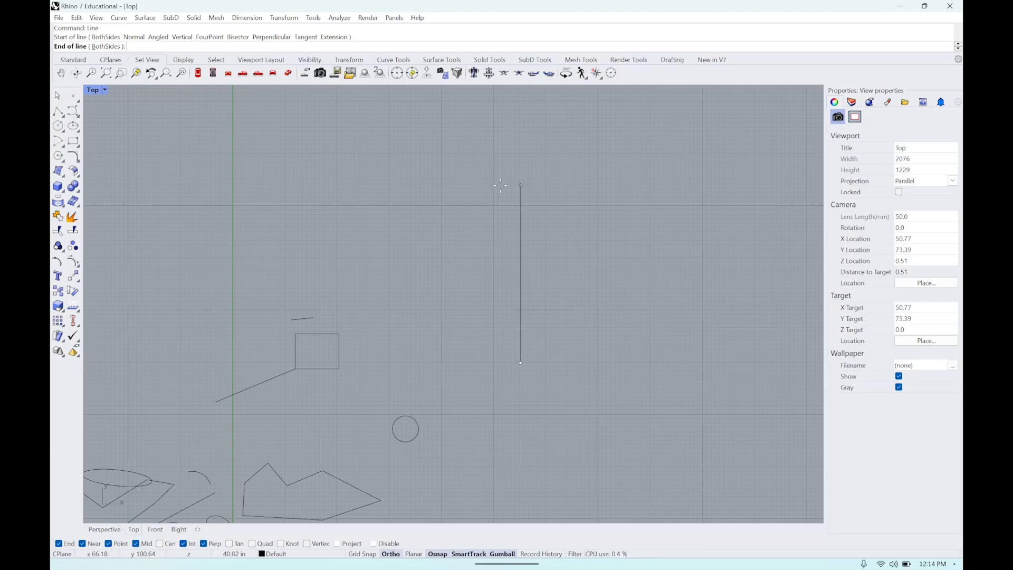
left_click(501, 186, "shift")
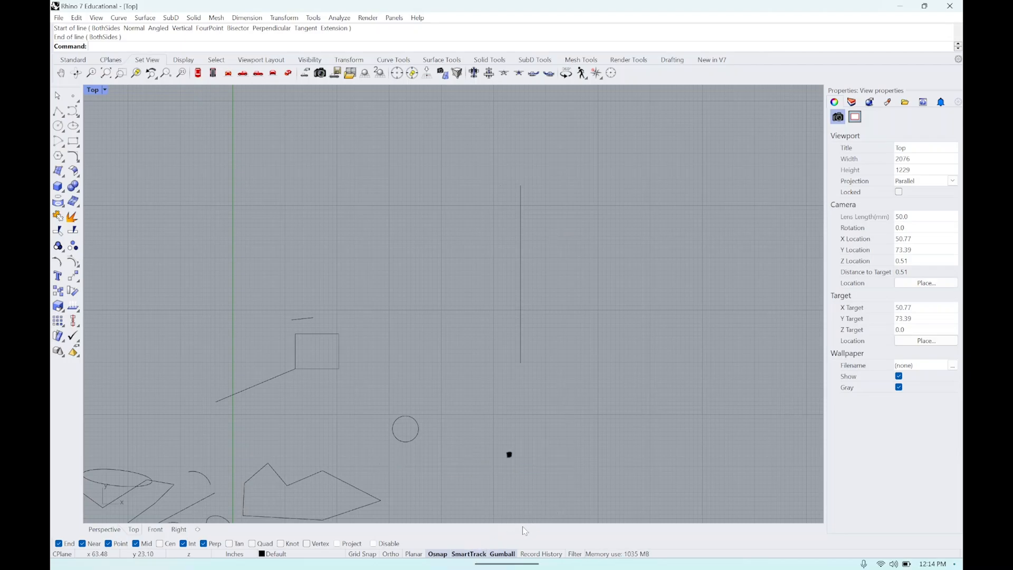
Step: Draw a vertical line straight down from the 10 by 8 rectangle's lower-left corner
type("Line")
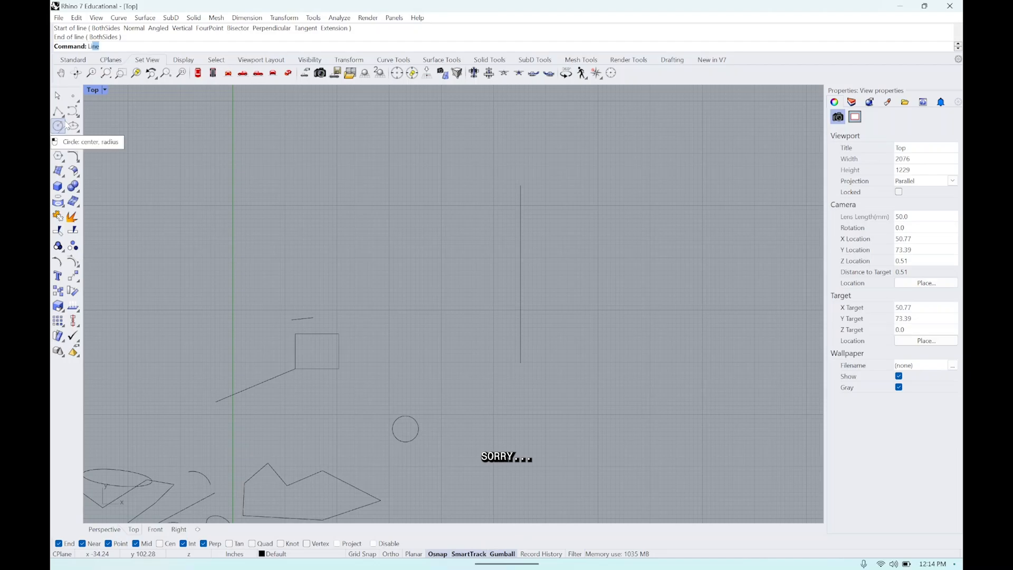
key("Return")
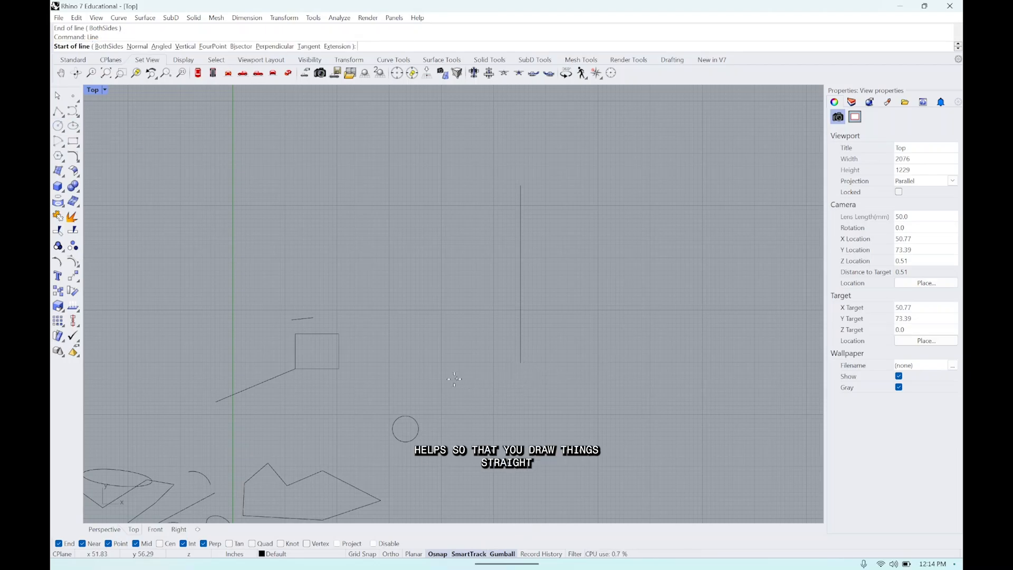
scroll(365, 365, "down", 5)
scroll(361, 370, "up", 11)
right_click_drag(335, 386, 508, 315)
left_click(409, 284)
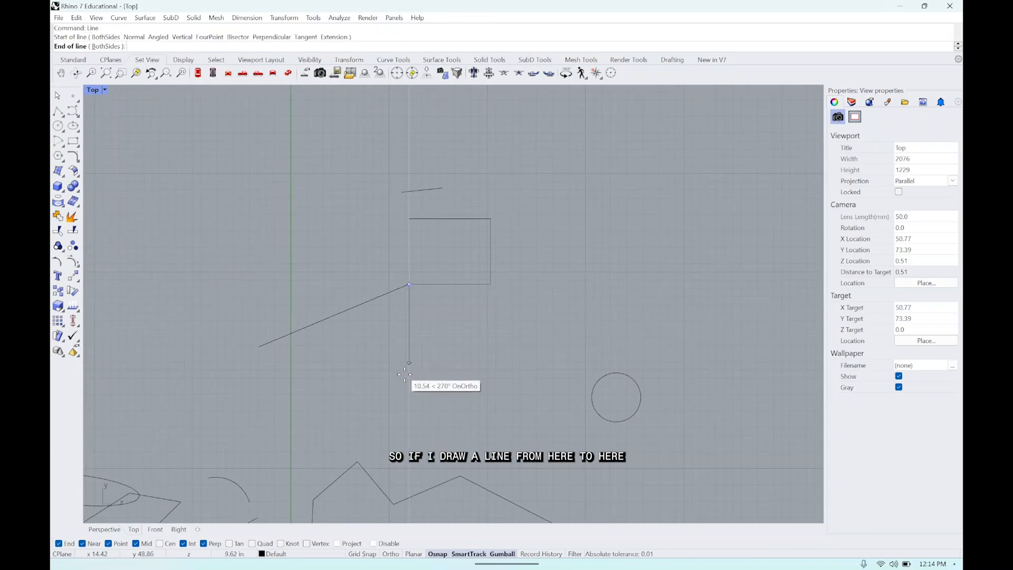
left_click(409, 391)
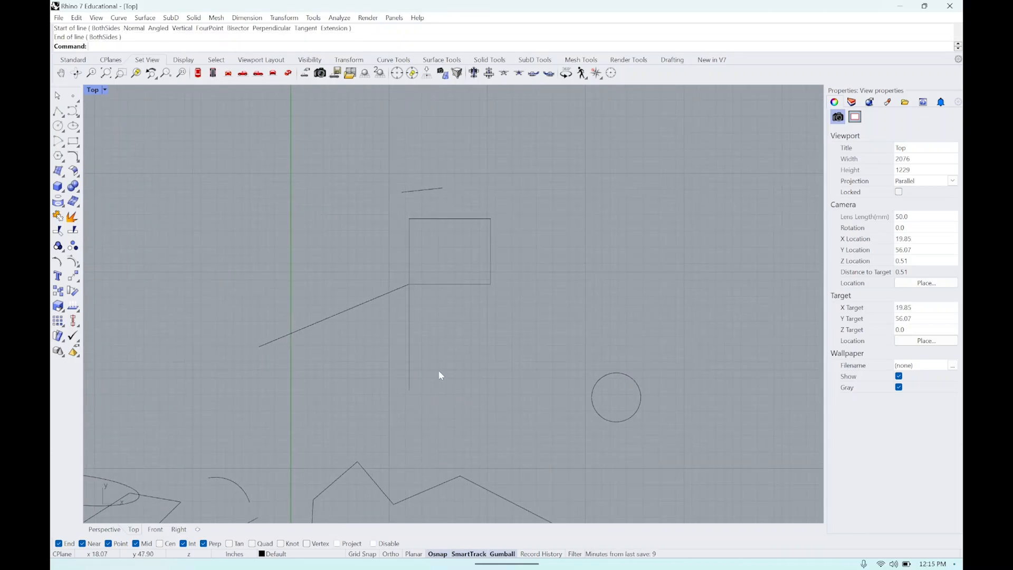
Step: Draw a horizontal line from the vertical line's lower end to the point aligned below the rectangle's lower-right corner, using SmartTrack guides
key("Return")
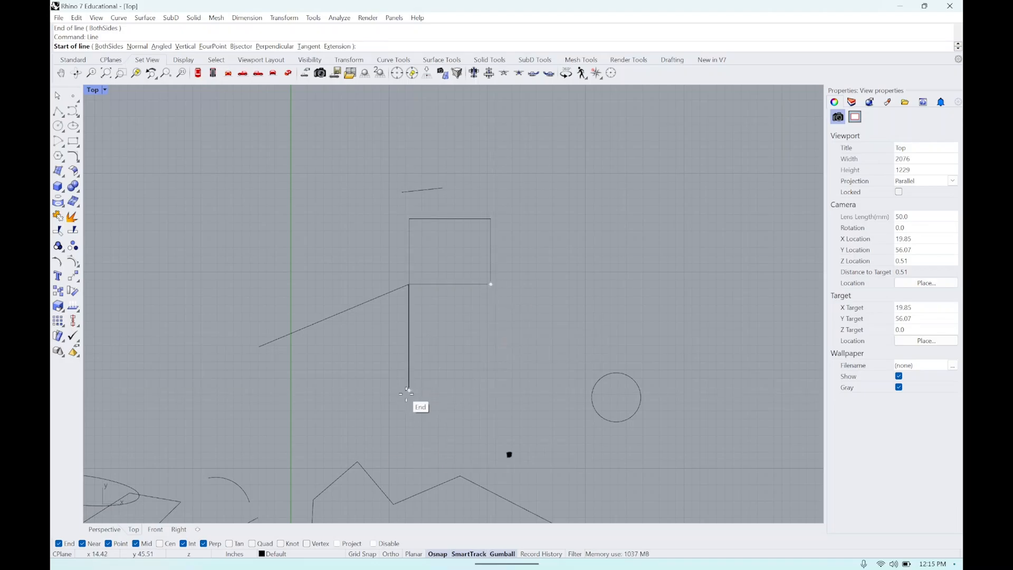
left_click(408, 391)
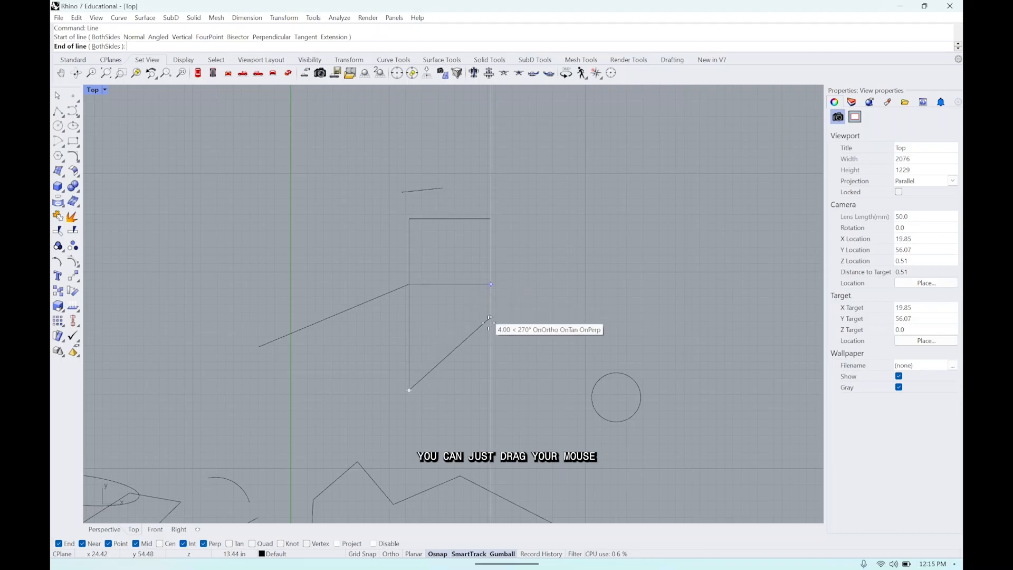
left_click(490, 391)
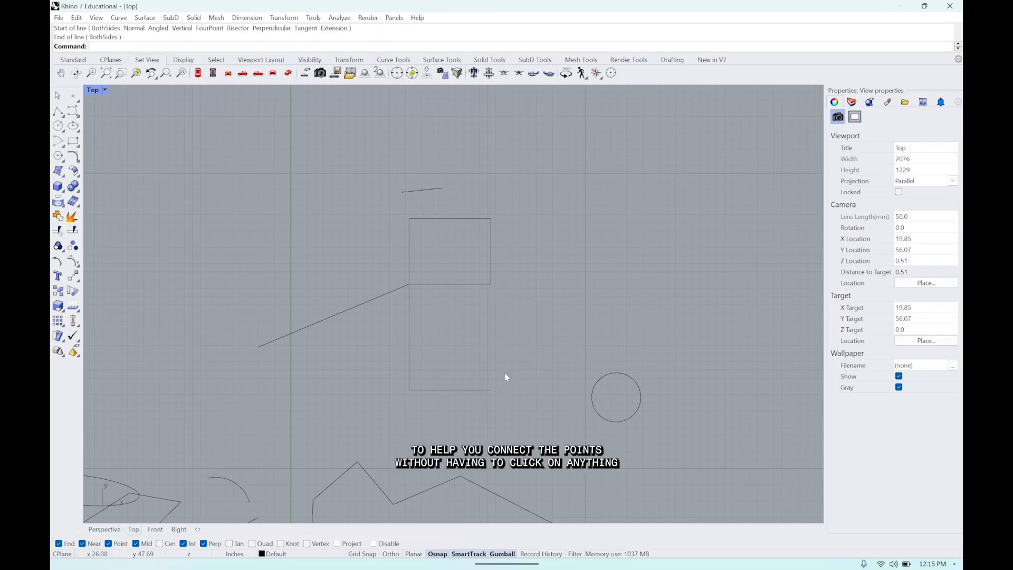
Step: Move the long vertical line on the right with the Gumball and rotate it to a nearly horizontal direction sloping slightly down to the right
scroll(510, 355, "down", 5)
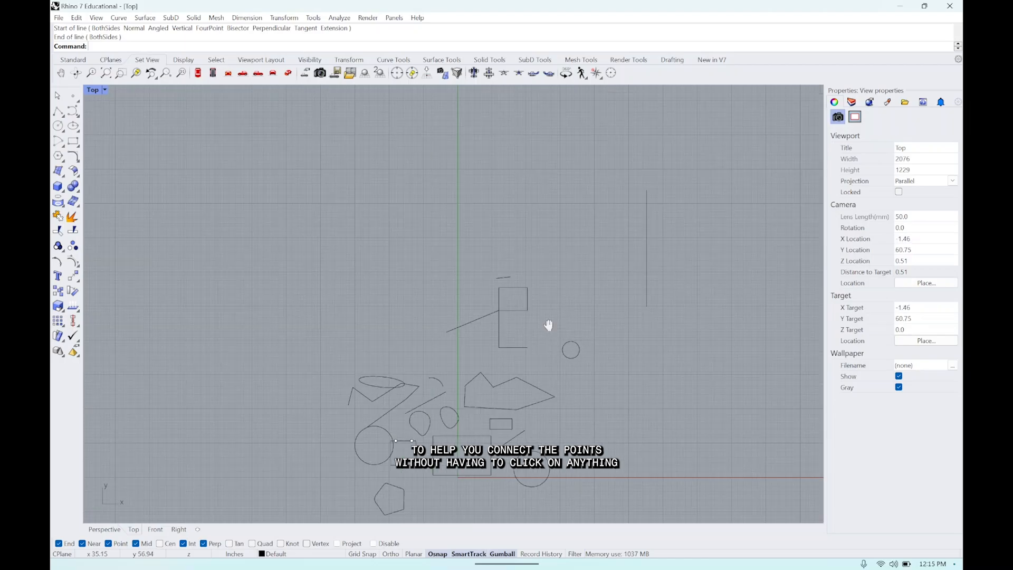
right_click_drag(542, 344, 483, 327)
scroll(485, 324, "up", 6)
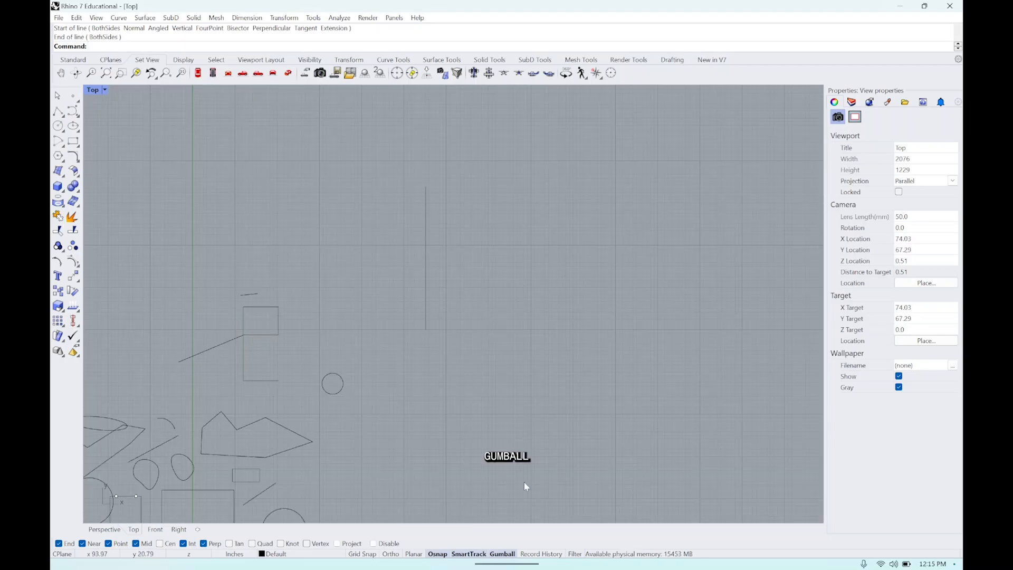
left_click(425, 262)
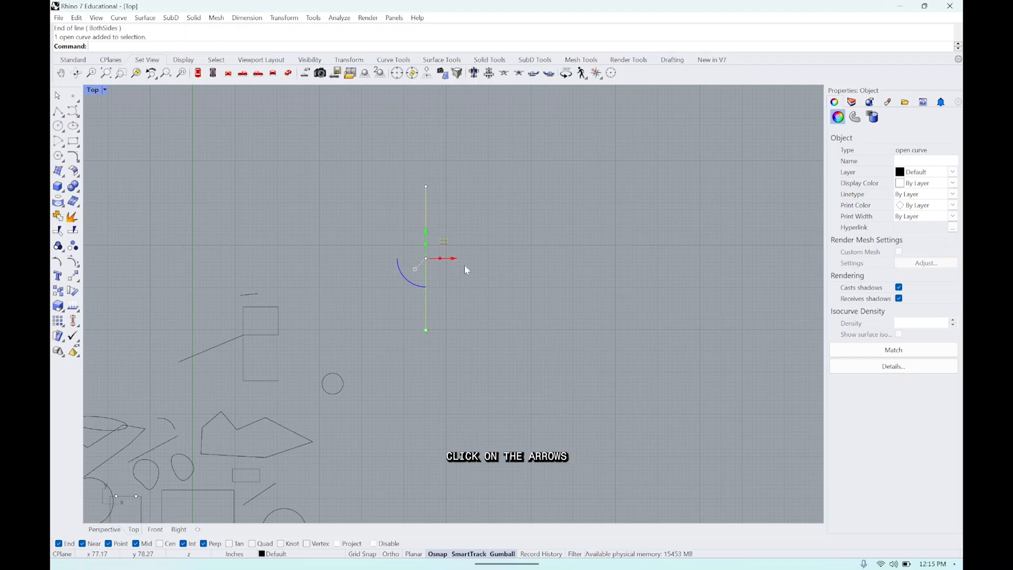
left_click_drag(457, 259, 366, 180)
left_click(556, 223)
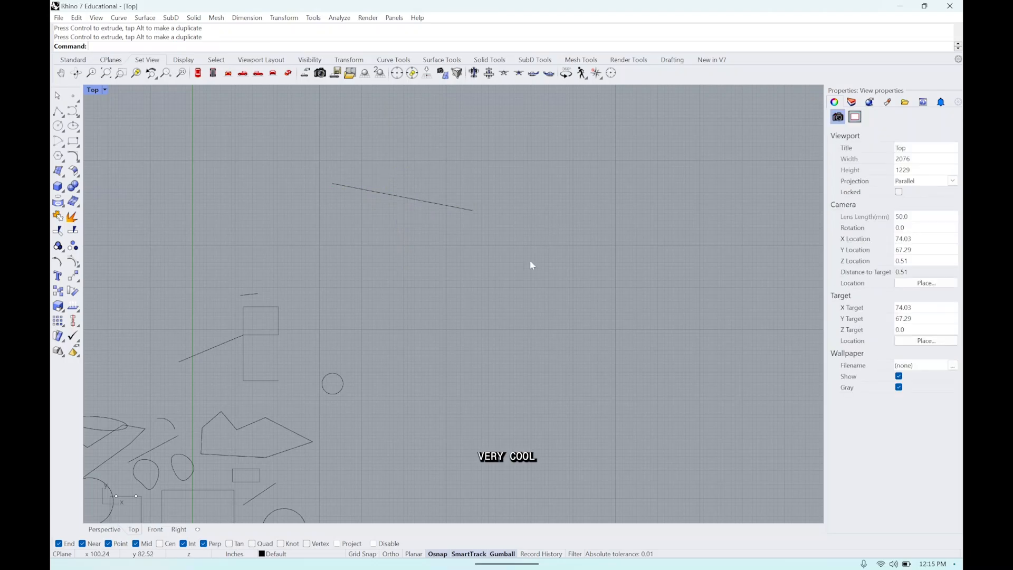
Step: Move the long sloped line a short distance down with the Gumball turned off, and turn the Gumball back on
scroll(493, 320, "down", 2)
left_click(501, 553)
left_click(407, 217)
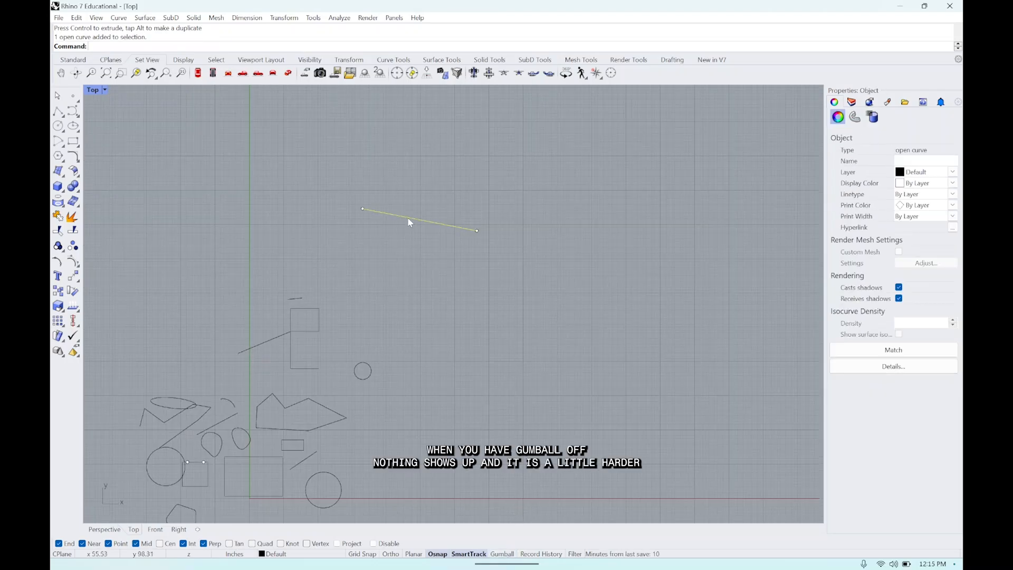
left_click_drag(396, 218, 434, 252)
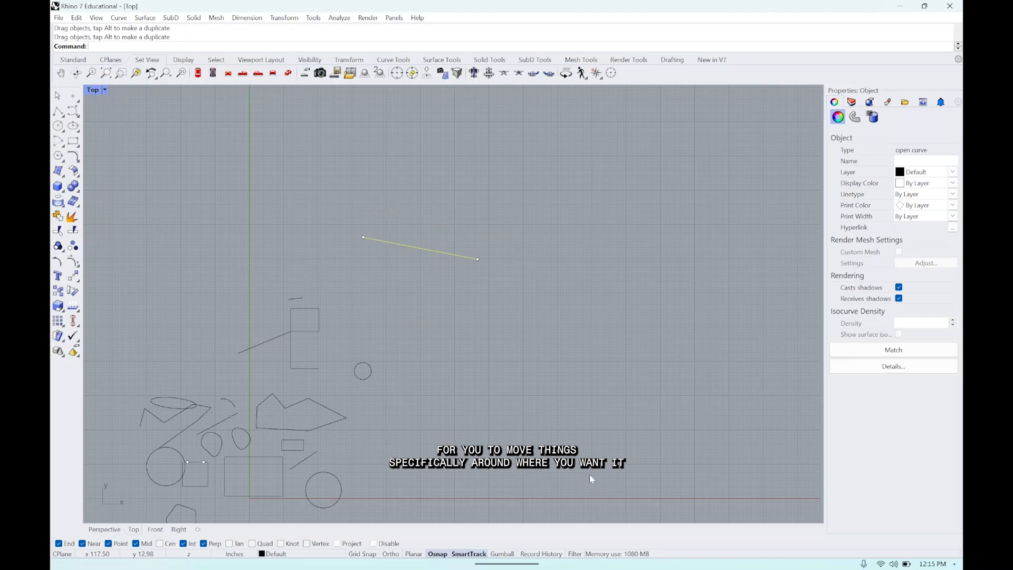
left_click(506, 555)
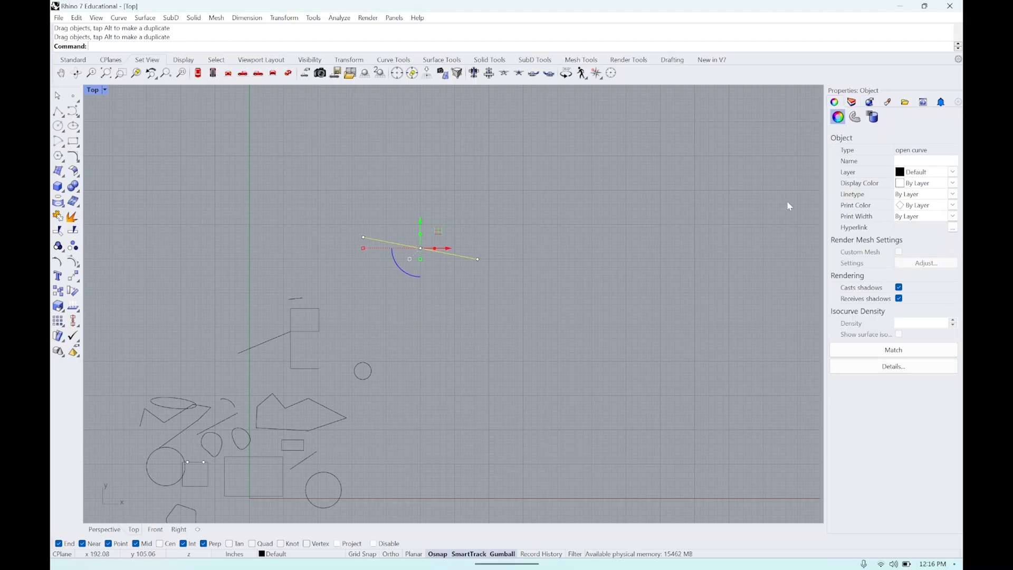
Step: Reselect the long sloped line to review its object properties, and view the document's layers and rendering settings
left_click(546, 265)
scroll(486, 266, "up", 2)
left_click(457, 250)
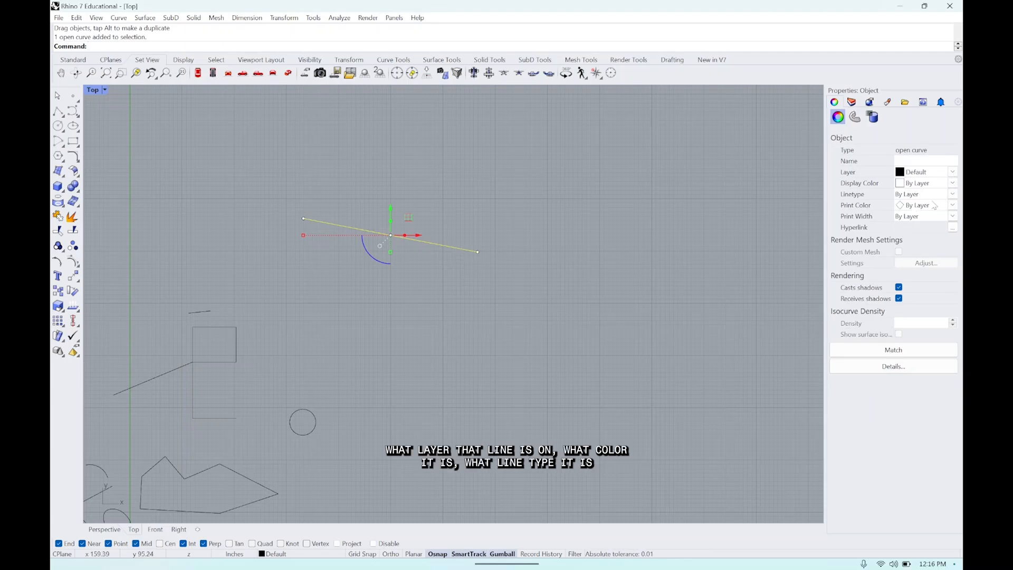
left_click(854, 105)
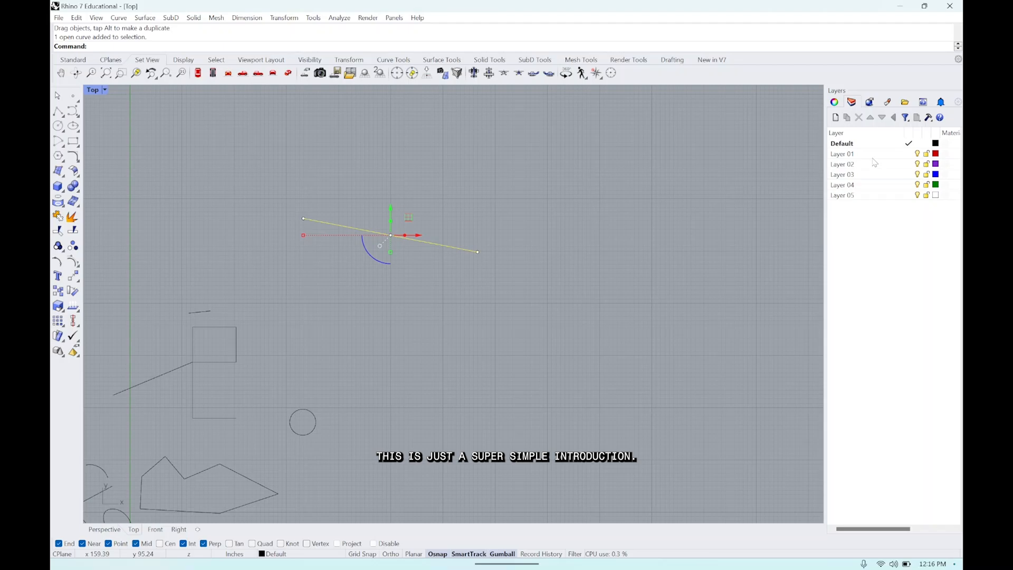
left_click(870, 102)
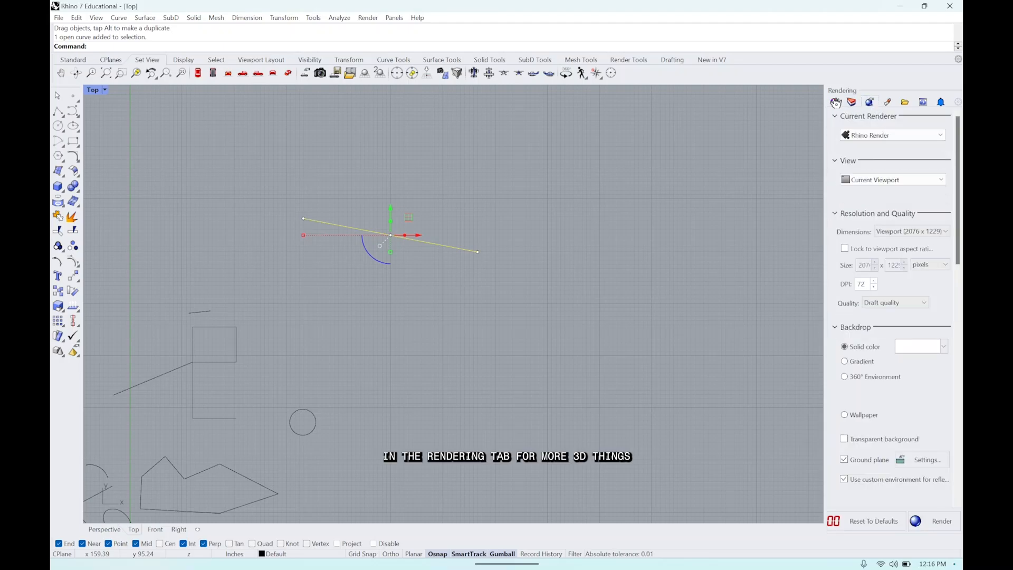
Step: Return to the object properties and draw a long, steep line in the empty area above and left of the existing shapes
left_click(835, 102)
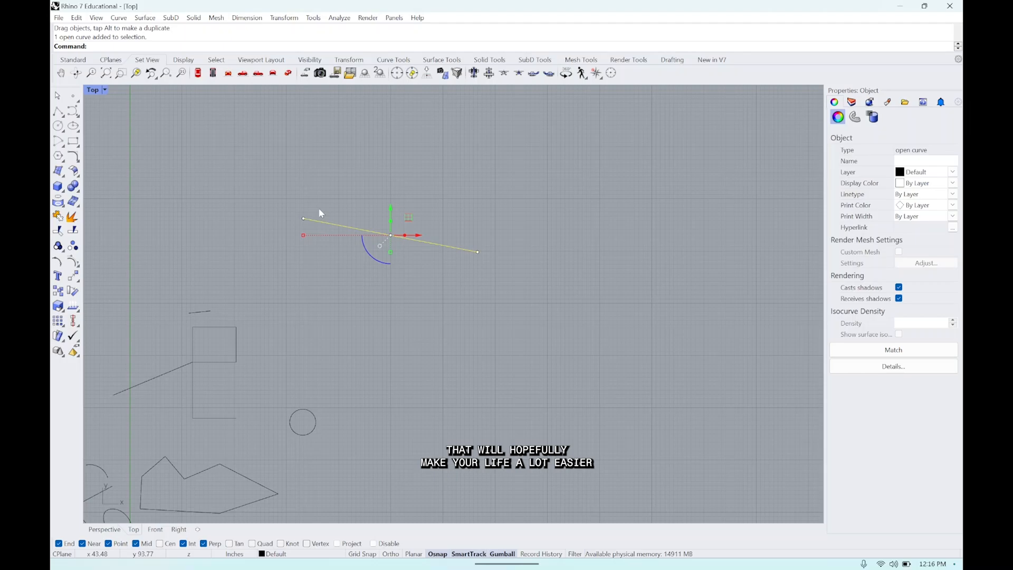
left_click(446, 395)
scroll(431, 328, "down", 4)
right_click_drag(400, 307, 545, 349)
right_click_drag(391, 273, 499, 283)
type("line")
key("Return")
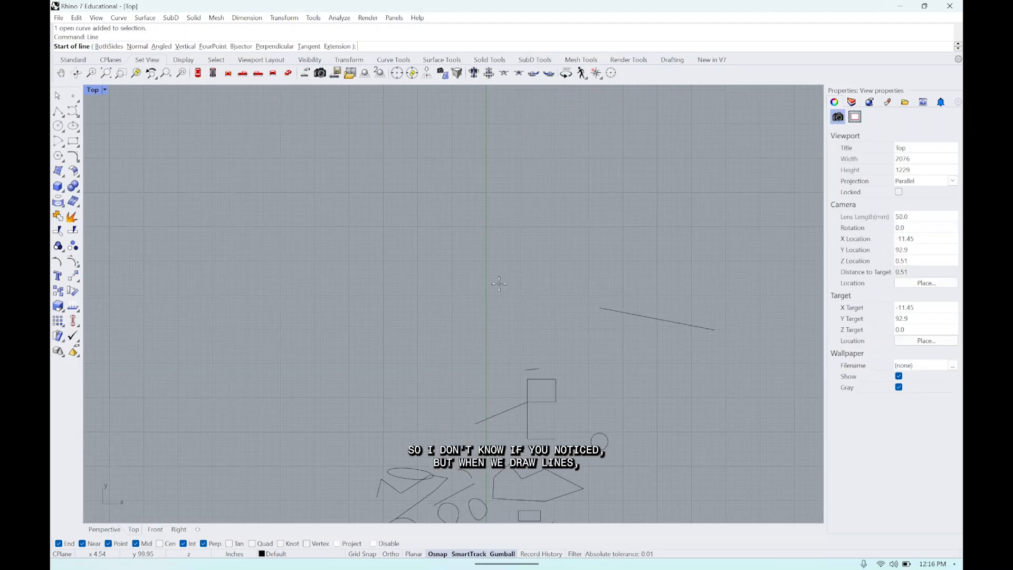
left_click(315, 334)
left_click(294, 197)
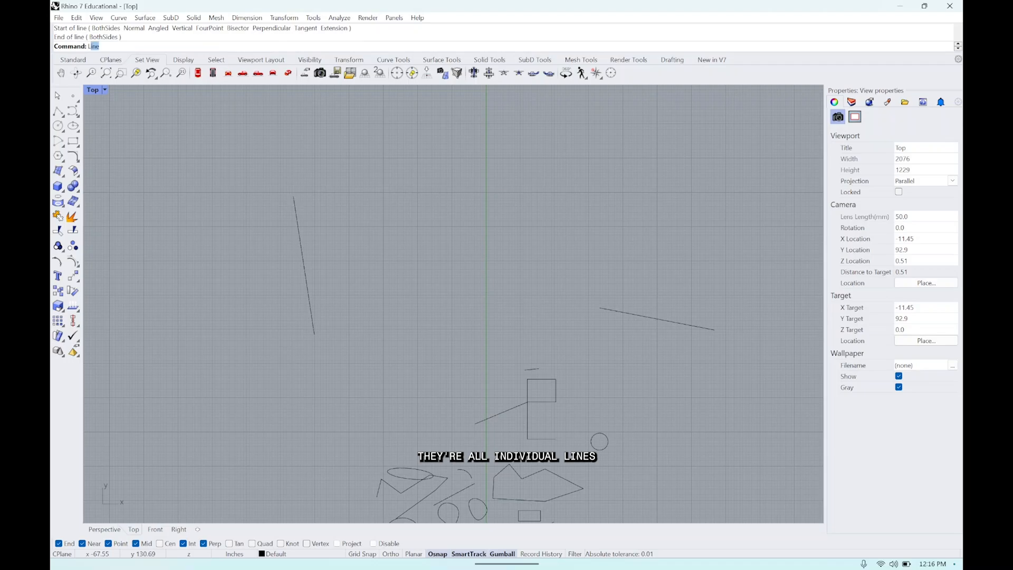
Step: Draw three more individual lines end to end from the steep line's upper end to its lower end, closing a four-sided outline
key("Return")
left_click(293, 196)
left_click(447, 182)
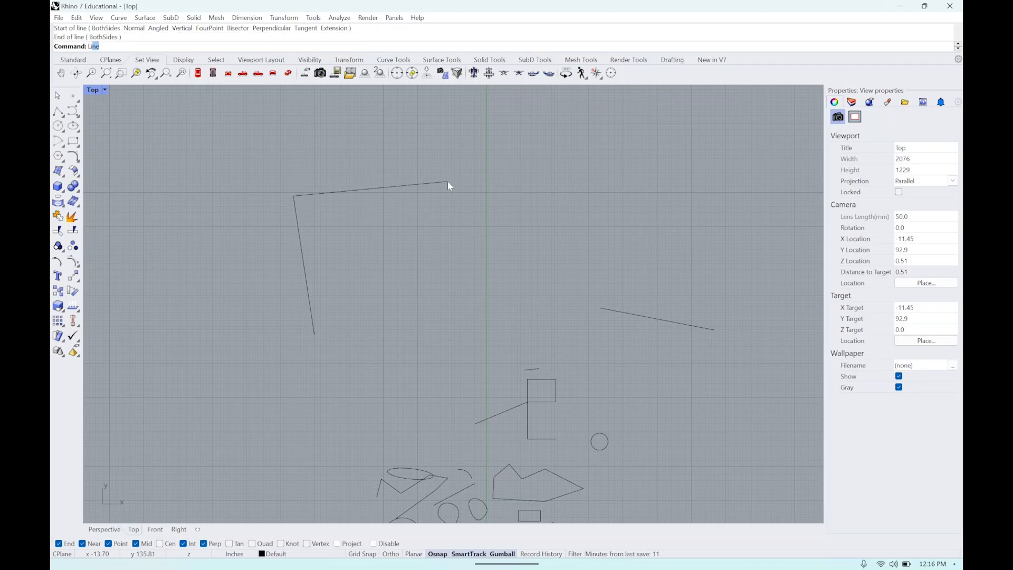
key("Return")
left_click(447, 182)
left_click(446, 300)
key("Return")
left_click(448, 300)
left_click(314, 334)
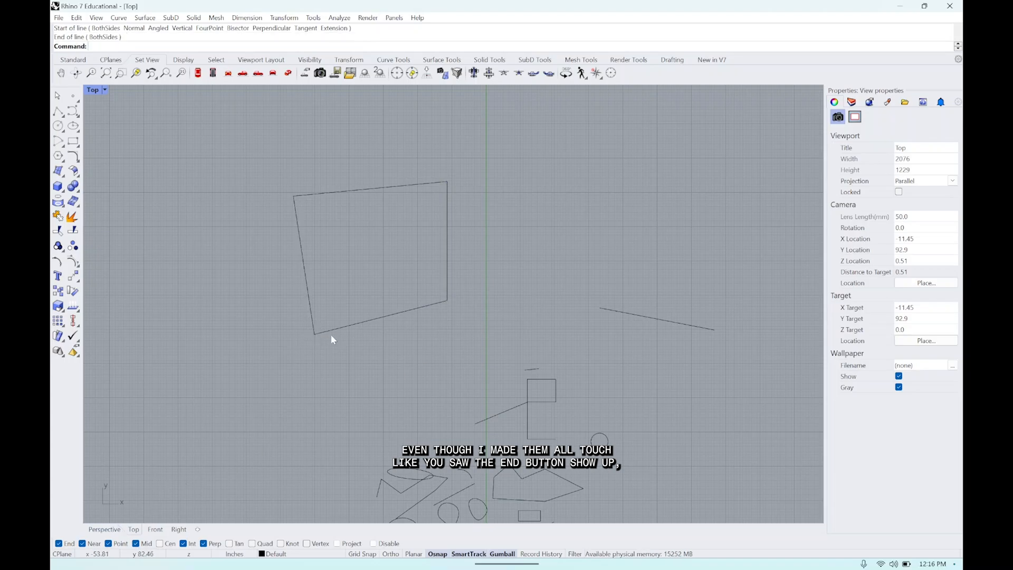
Step: Select sides of the four-sided outline one at a time to check whether they are separate curves
left_click(440, 303)
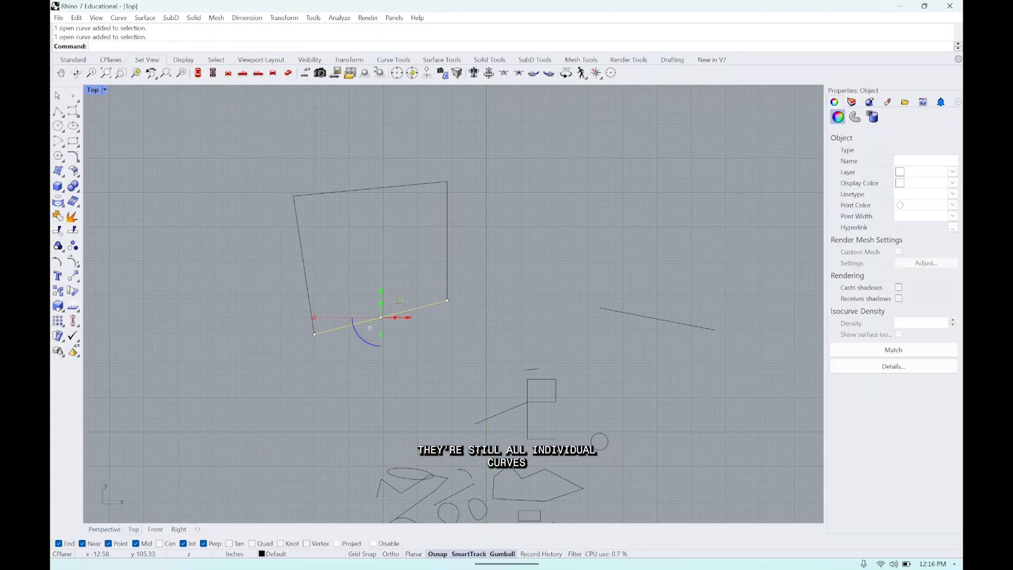
left_click(480, 229)
right_click_drag(447, 269, 447, 280)
scroll(441, 283, "up", 4)
left_click(414, 337)
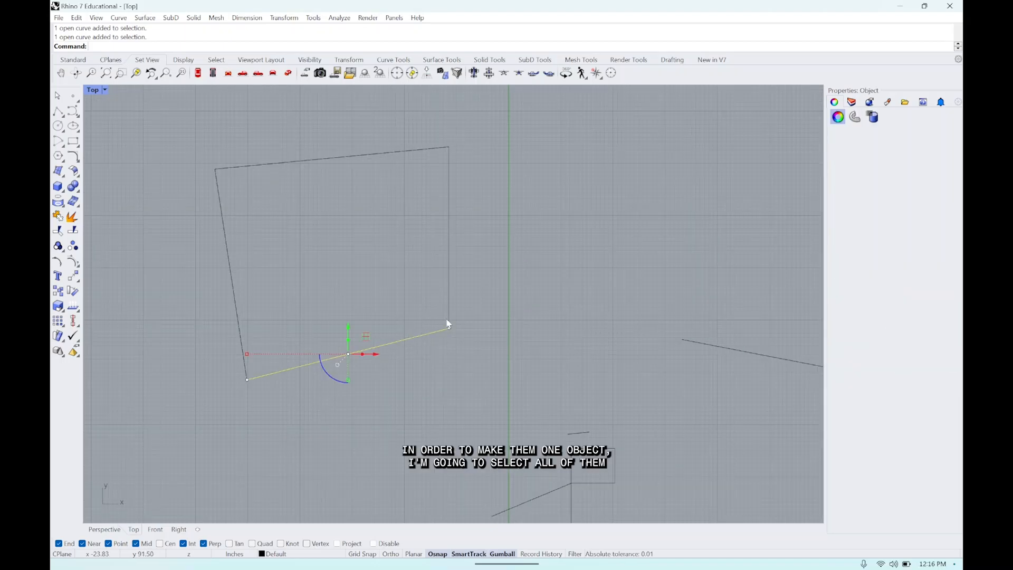
left_click(449, 296)
left_click(479, 295)
Step: Join the outline's four lines into one curve and review its type in the object properties
mouse_move(184, 146)
left_mouse_down()
mouse_move(301, 195)
mouse_move(557, 377)
mouse_move(355, 255)
mouse_move(199, 133)
left_mouse_up()
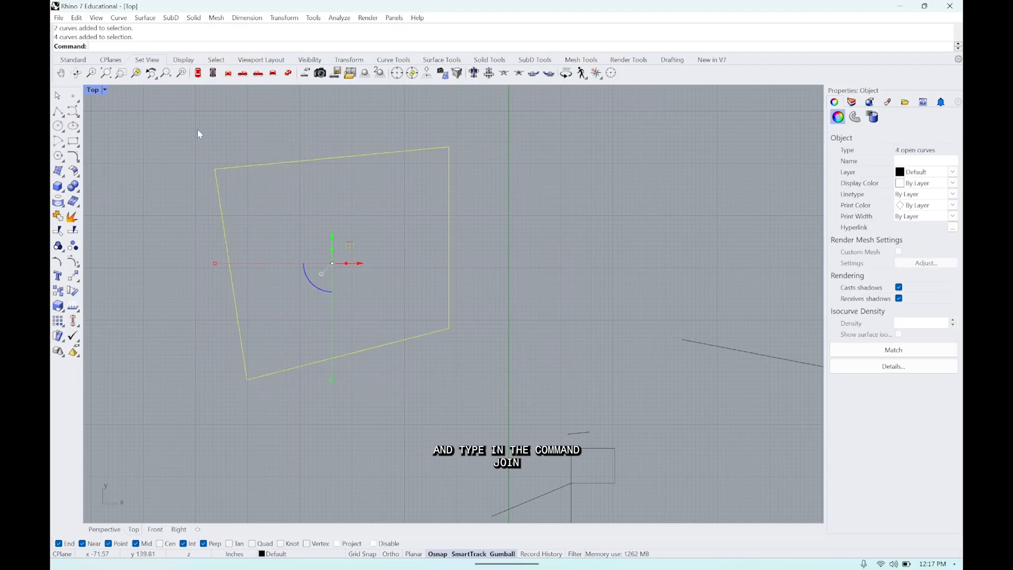
type("Join")
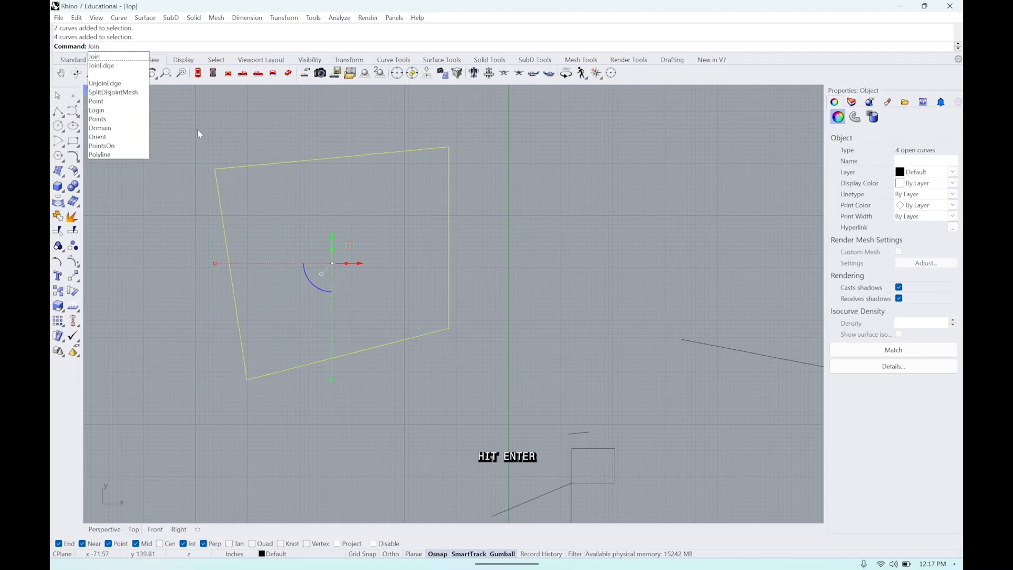
key("Return")
left_click(283, 199)
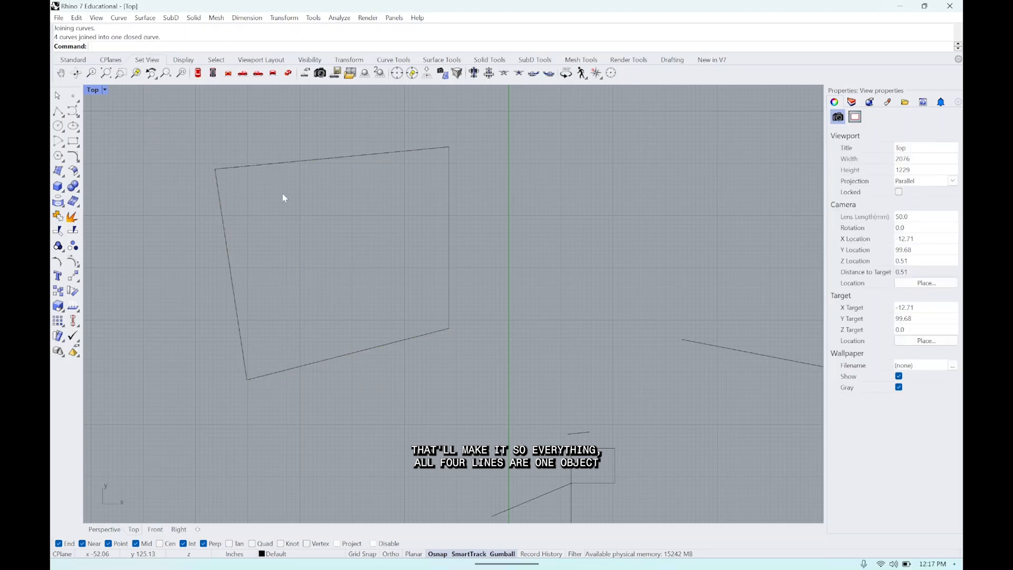
left_click(300, 161)
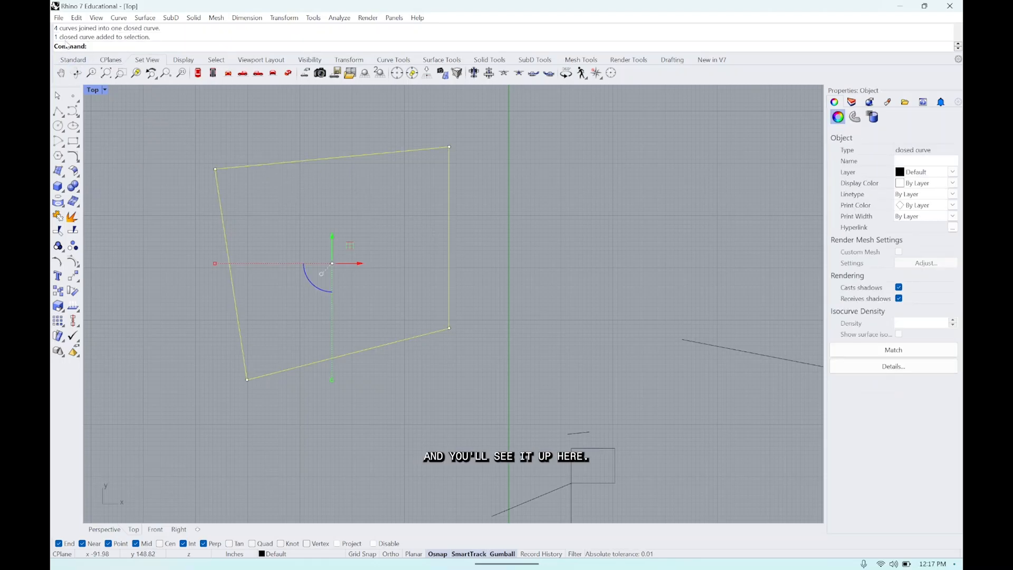
left_click(198, 129)
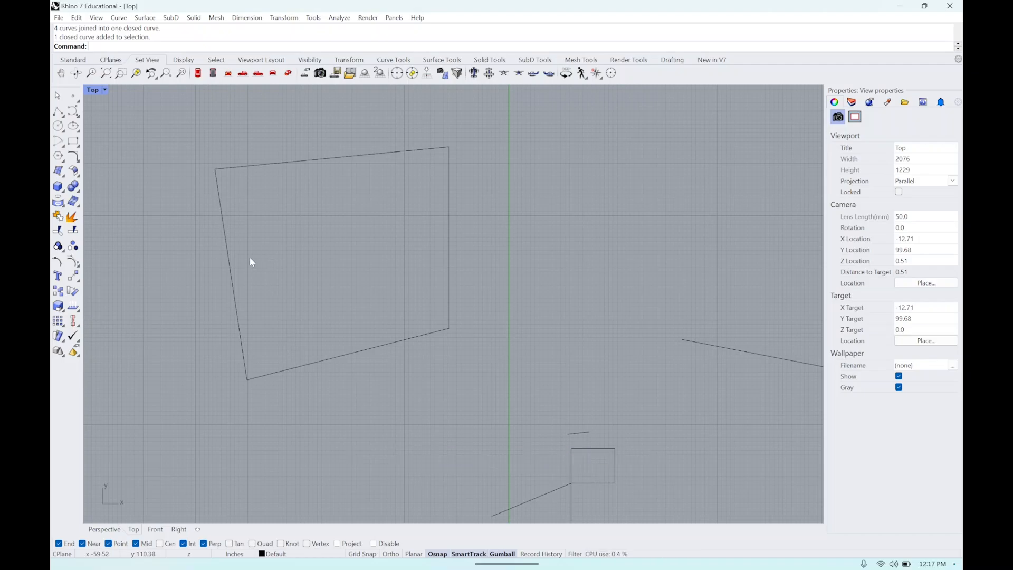
Step: Explode the joined four-sided outline into separate segments and check each side by selecting it individually
left_click(228, 249)
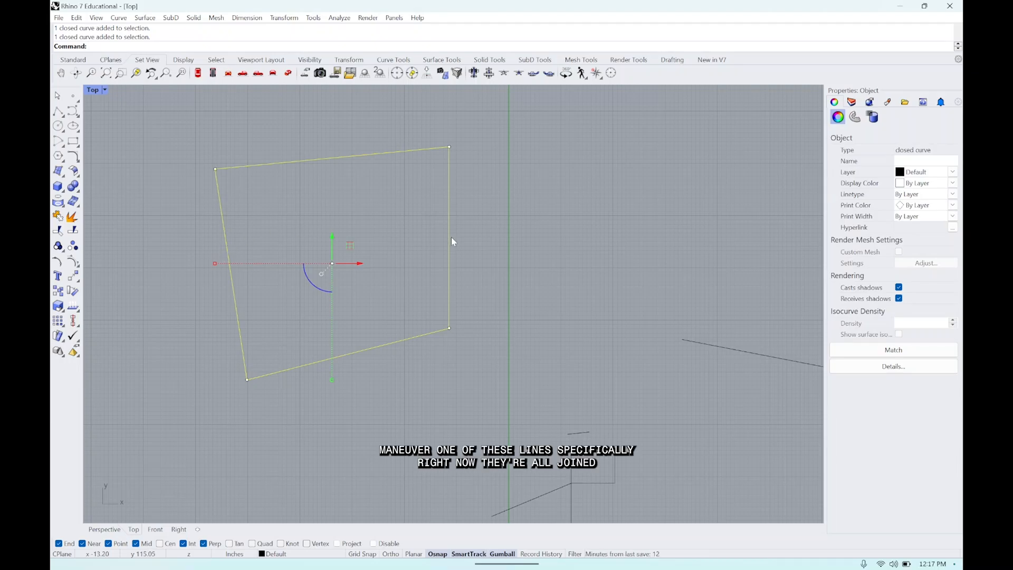
type("Explode")
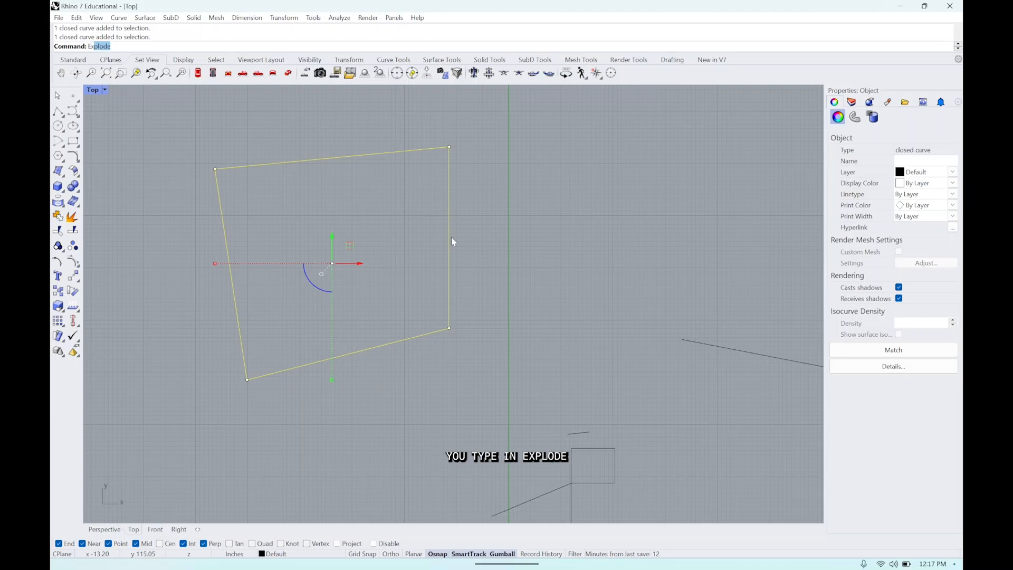
key("Return")
left_click(450, 236)
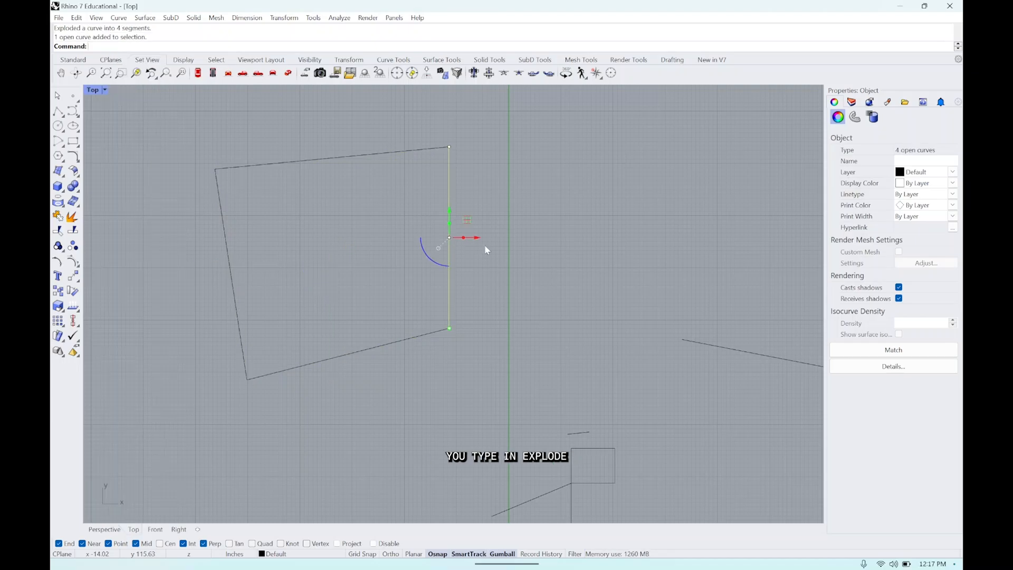
left_click(352, 351)
left_click(232, 276)
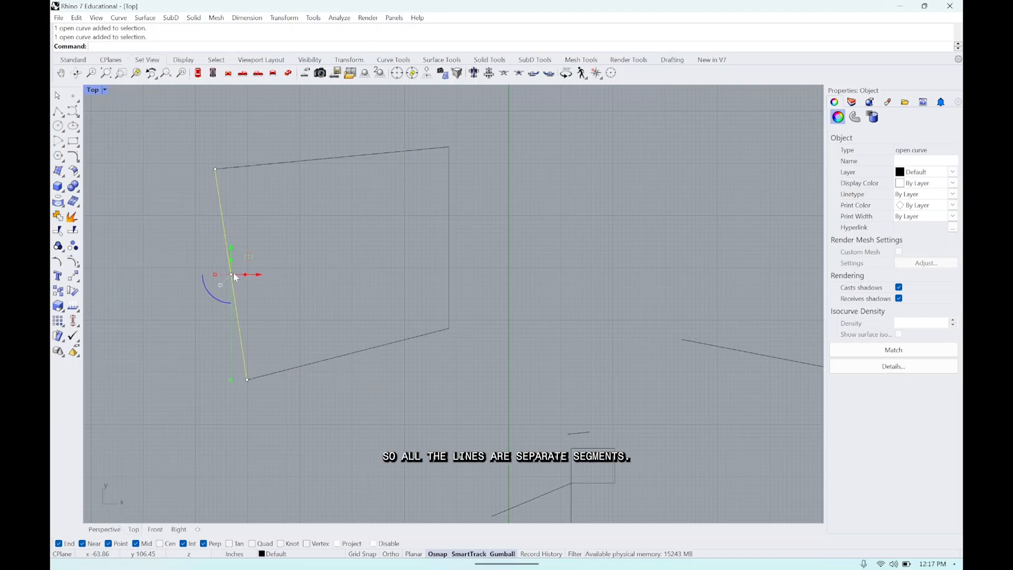
left_click(302, 163)
left_click(476, 298)
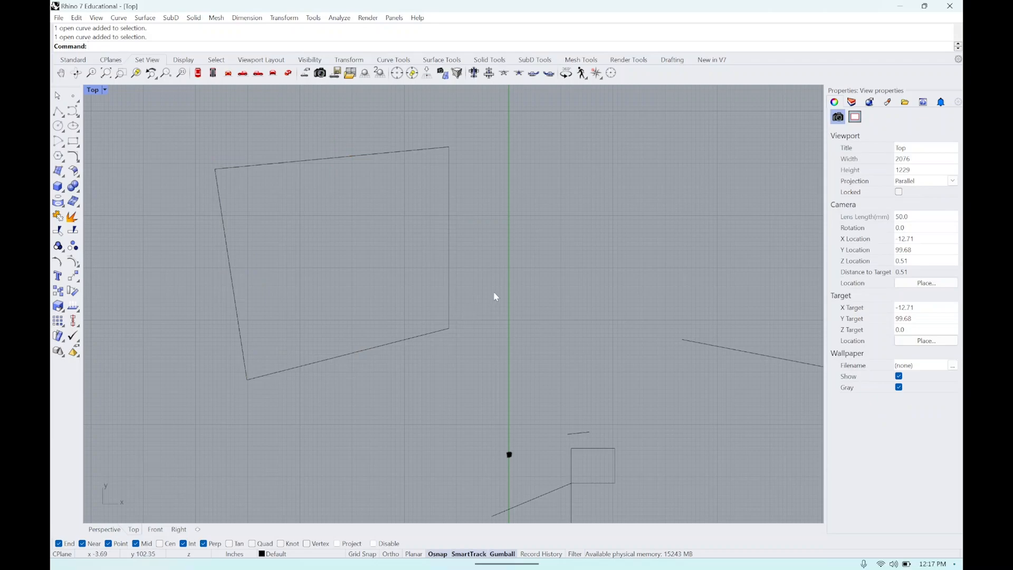
Step: Scale the outline's vertical right side slightly shorter with the Gumball, leaving small gaps at both adjoining corners
scroll(455, 224, "up", 3)
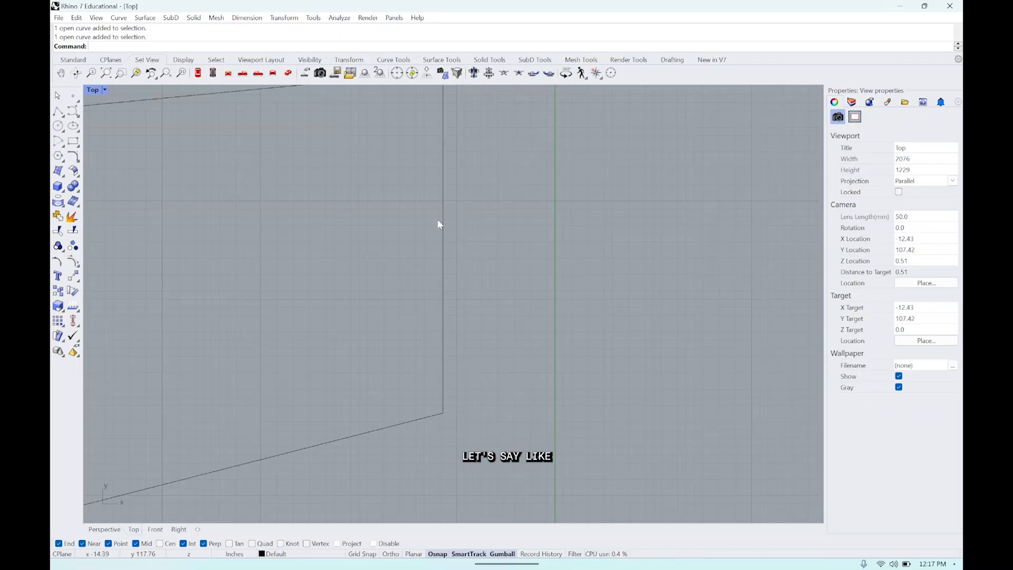
left_click(442, 226)
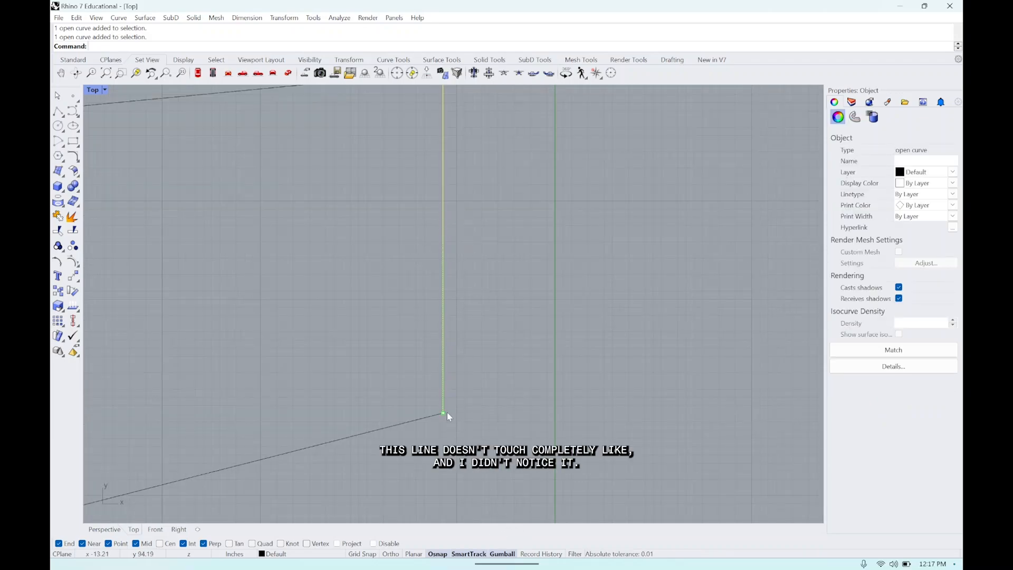
left_click_drag(448, 413, 447, 413)
left_click(508, 403)
scroll(516, 352, "down", 8)
scroll(493, 263, "up", 8)
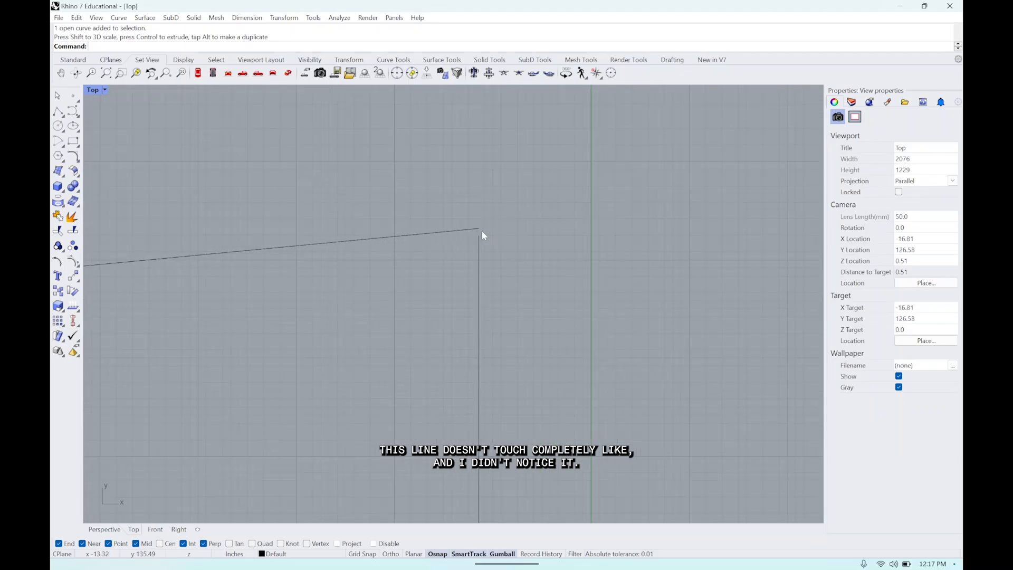
scroll(482, 232, "down", 6)
scroll(510, 303, "up", 4)
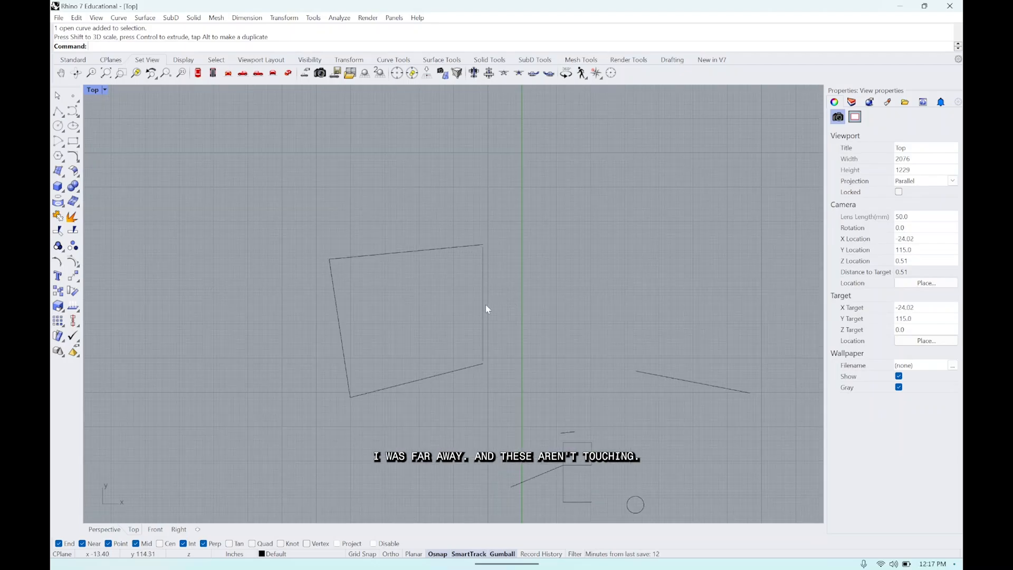
Step: Select all four sides of the gapped outline together and join them
scroll(485, 309, "up", 3)
left_click_drag(539, 453, 183, 136)
type("j")
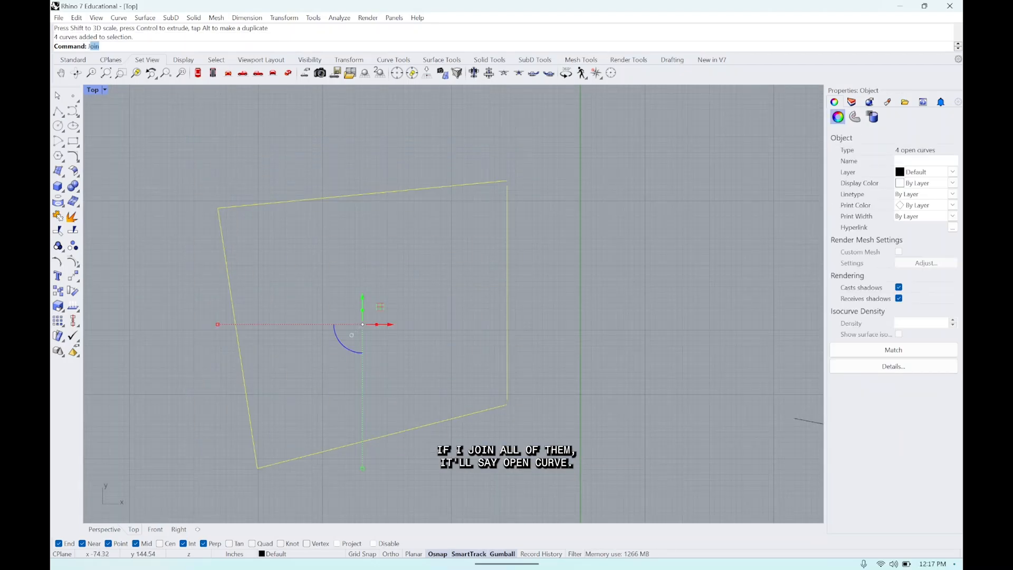
type("oin")
key("Return")
left_click(145, 113)
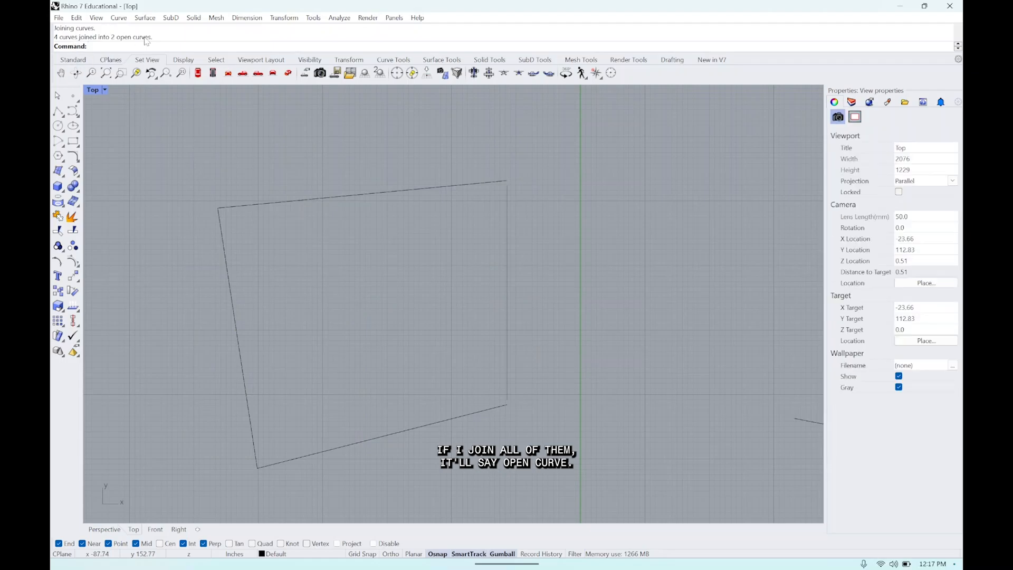
Step: Check the curve types of the joined three-sided part and of the separate vertical side
left_click(283, 202)
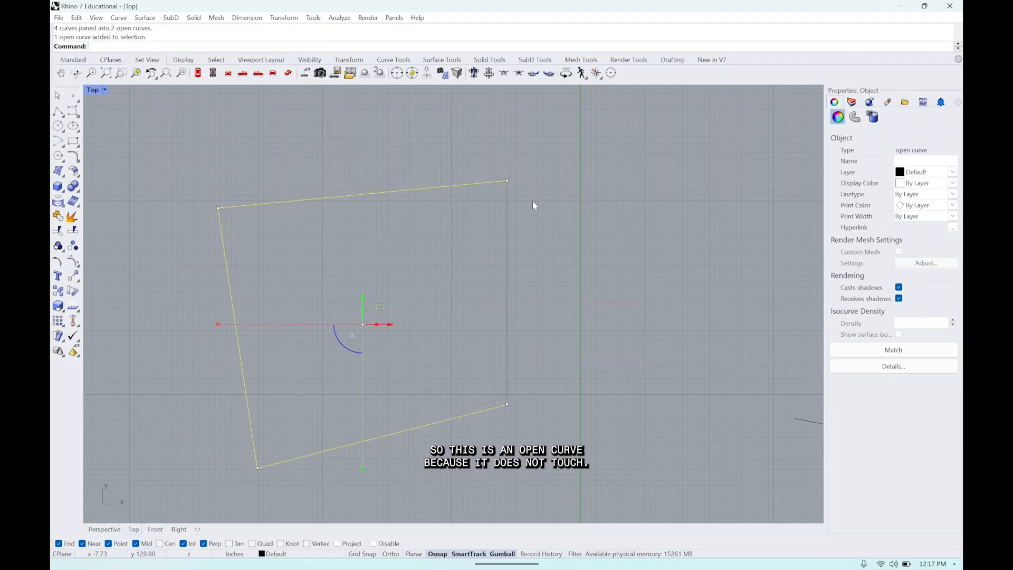
left_click(508, 340)
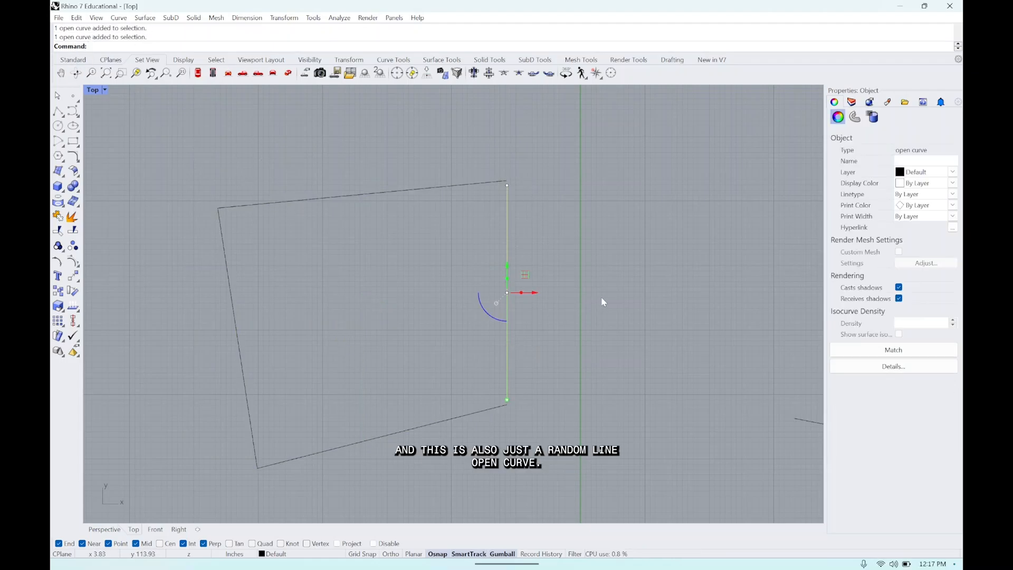
left_click(575, 268)
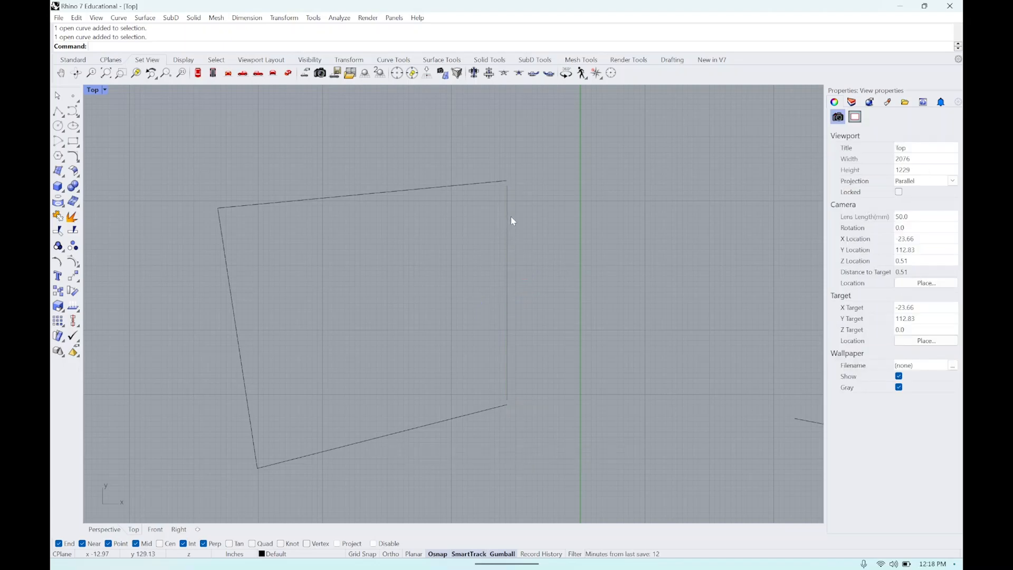
Step: Copy the long sloped line to the clipboard, paste it in place, and check for overlapping curves there
scroll(581, 274, "down", 5)
right_click_drag(629, 294, 436, 272)
scroll(515, 315, "up", 10)
right_click_drag(581, 319, 548, 345)
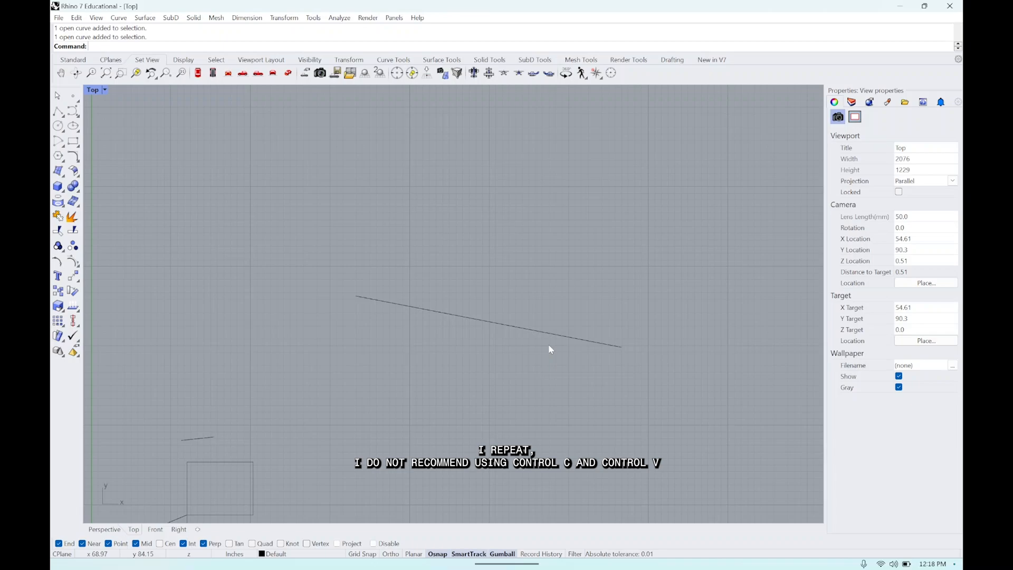
left_click(523, 327)
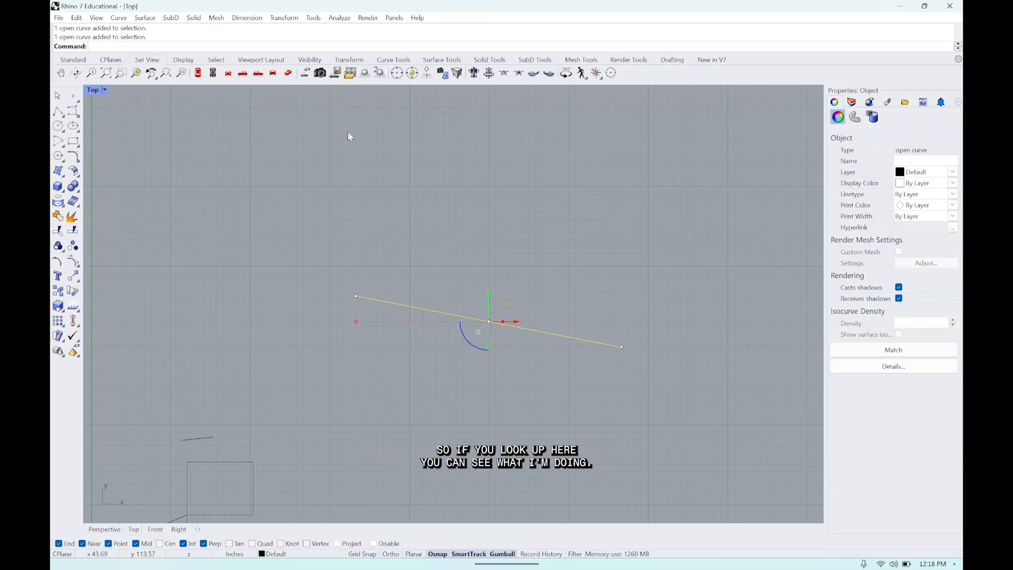
key("ctrl+c")
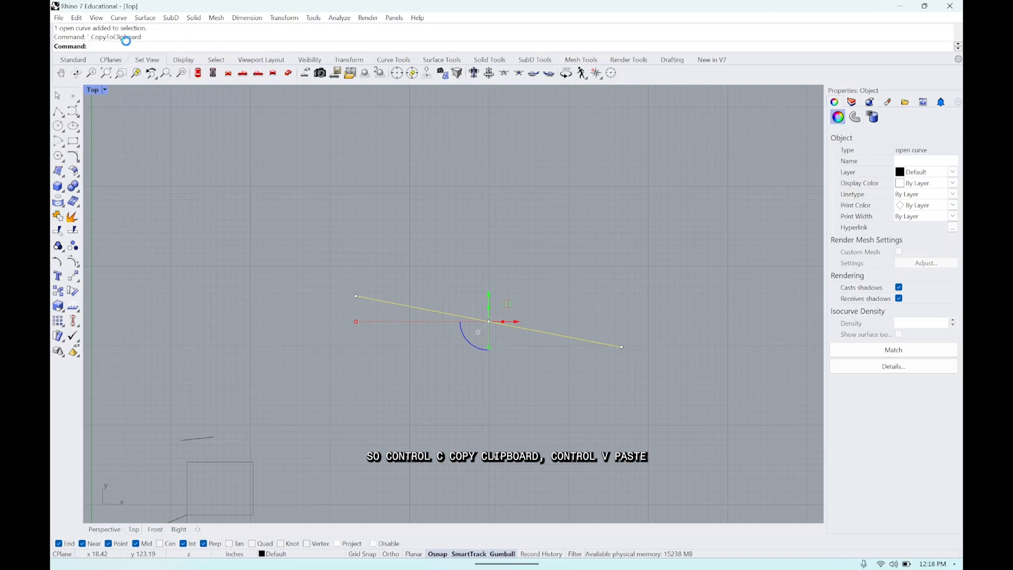
key("ctrl+v")
left_click(589, 288)
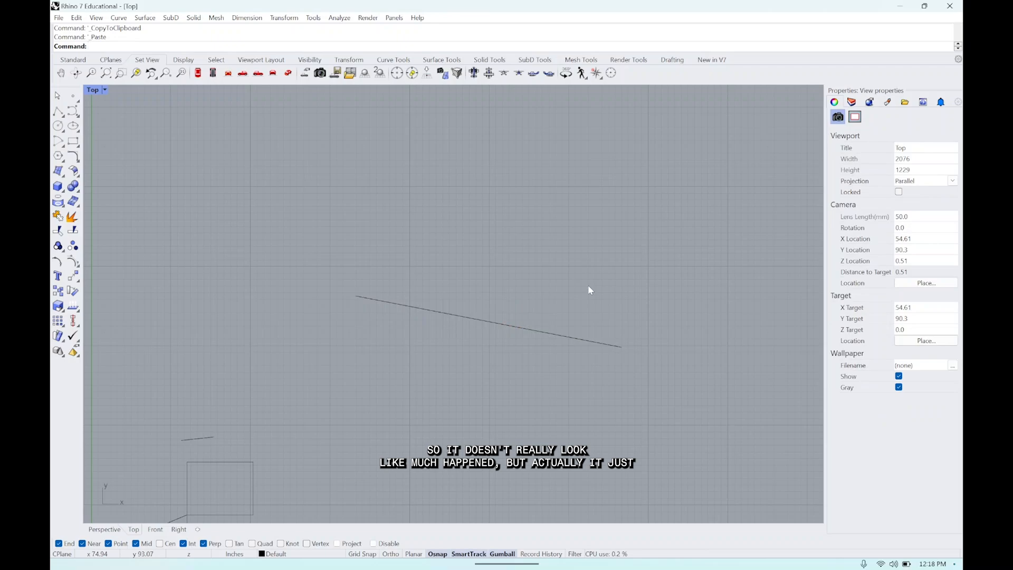
left_click(556, 334)
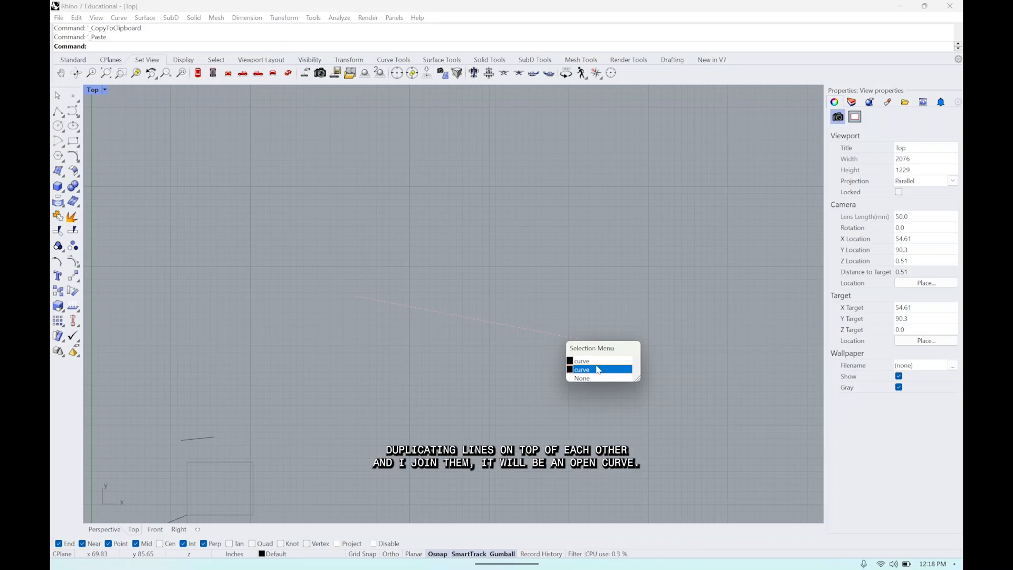
left_click(575, 303)
type("Line")
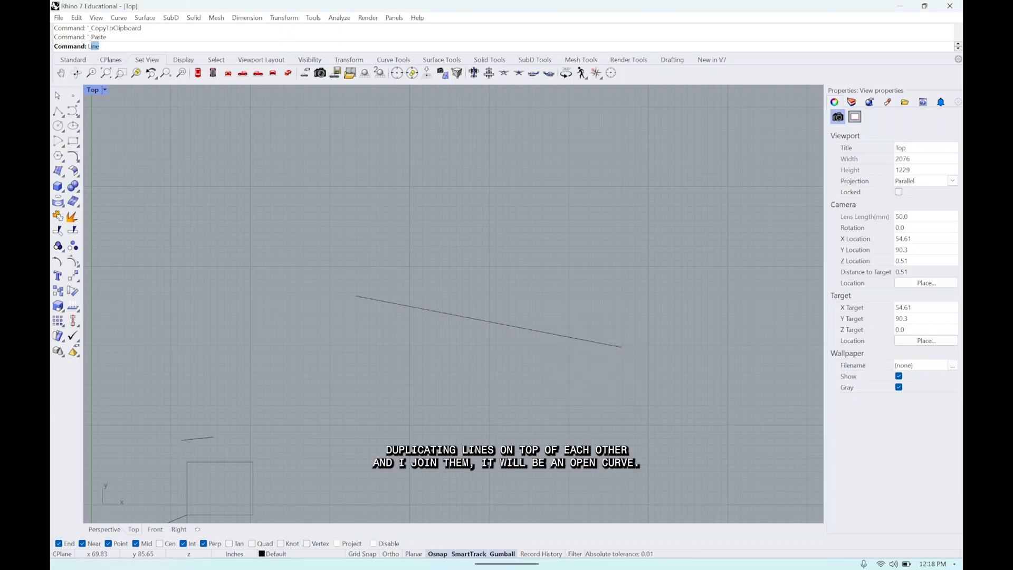
key("Return")
key("Escape")
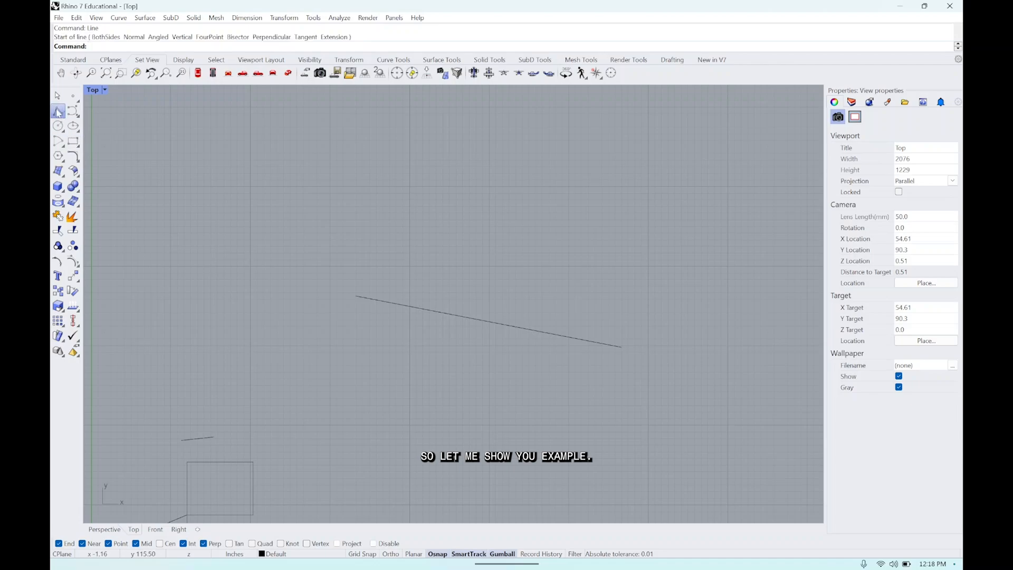
Step: Draw a three-segment polyline above the long sloped line, starting at its left end and finishing at its right end
left_click(58, 111)
left_click(356, 295)
left_click(526, 137)
left_click(631, 273)
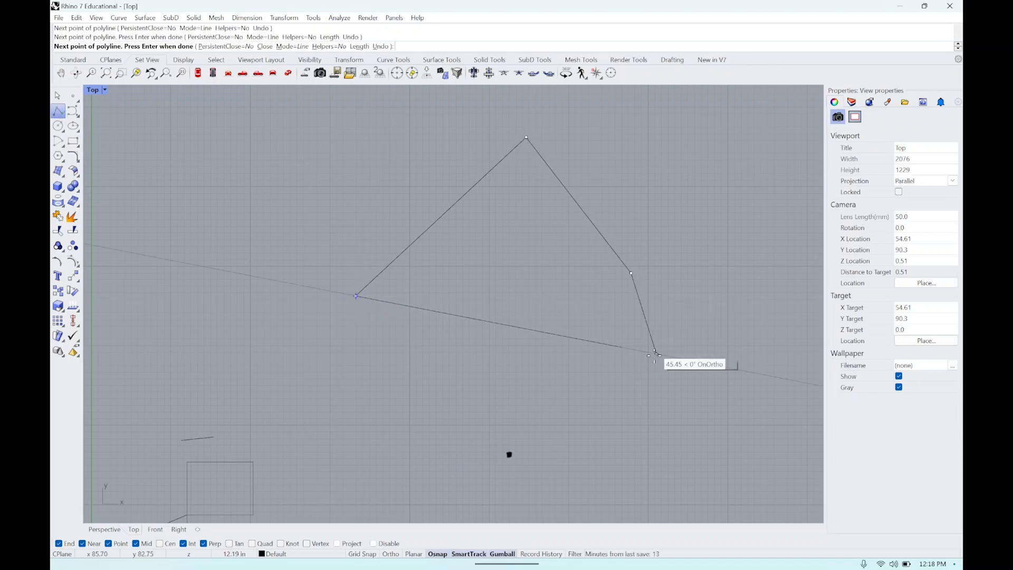
left_click(622, 347)
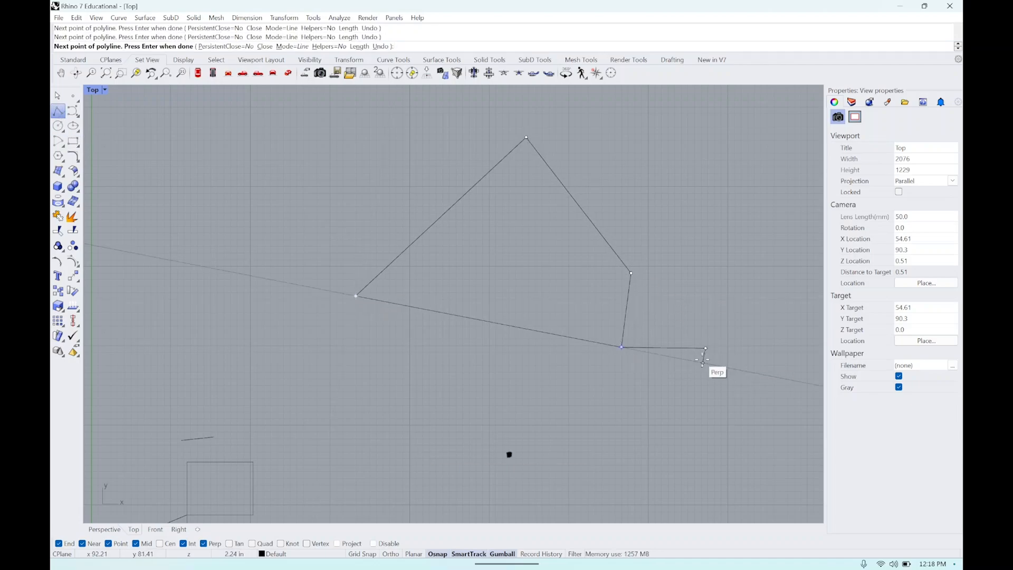
key("ctrl+z")
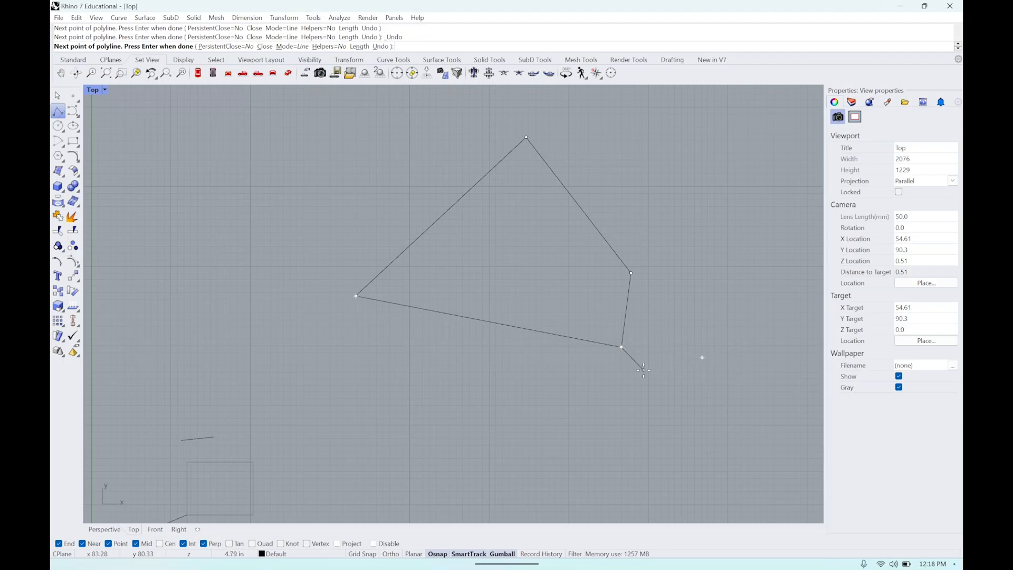
key("Return")
Step: Select all curves of the polygon, join them, and check which sides belong to the joined curve
left_click_drag(467, 231, 337, 146)
type("join")
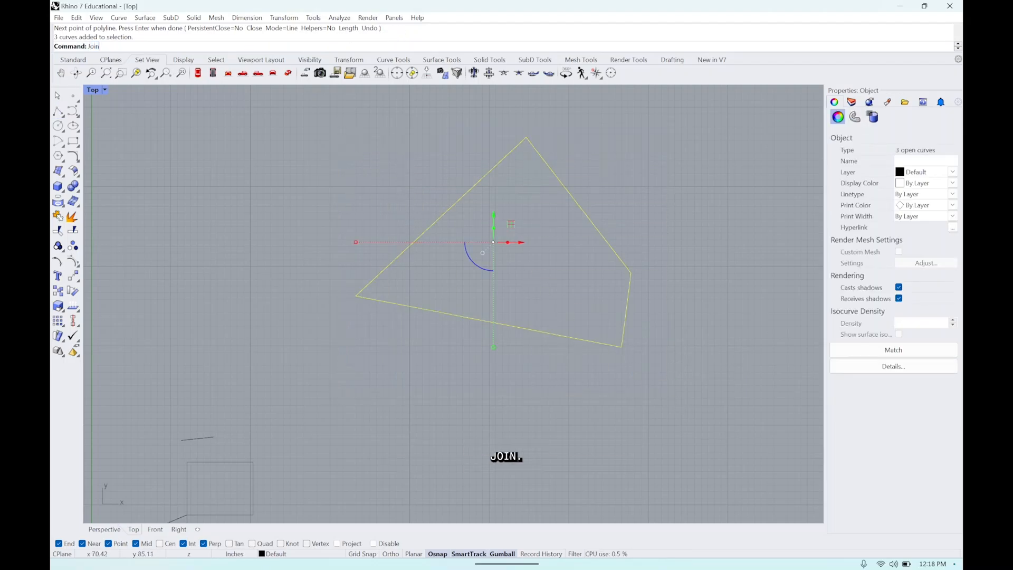
key("Return")
key("Escape")
left_click(621, 342)
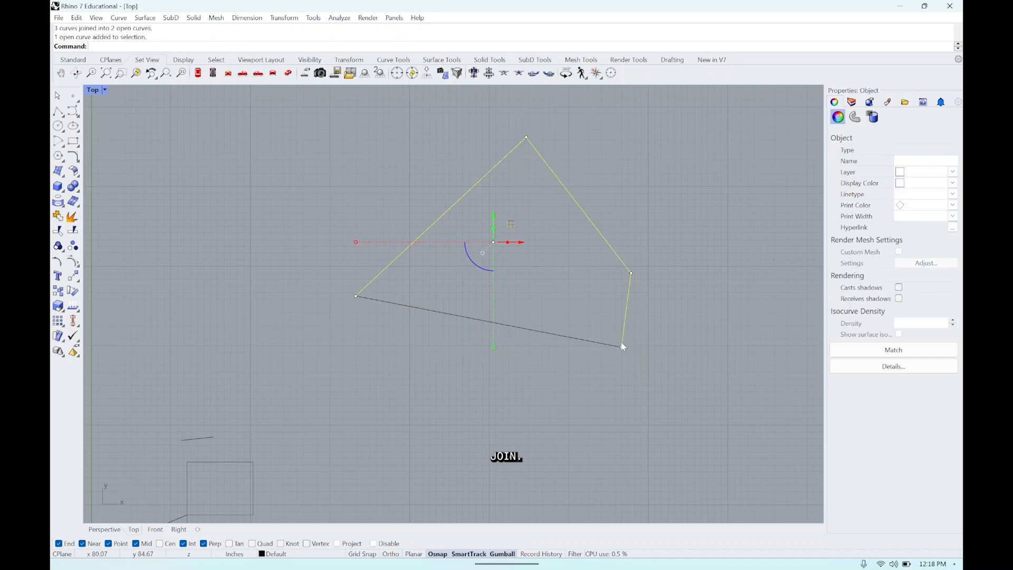
left_click(589, 346)
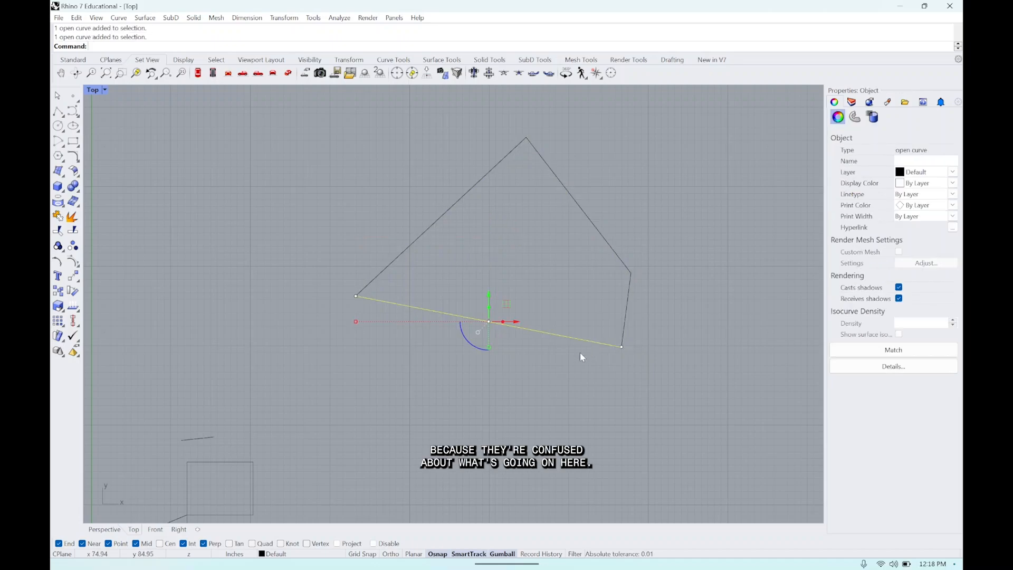
left_click(560, 379)
left_click(567, 335)
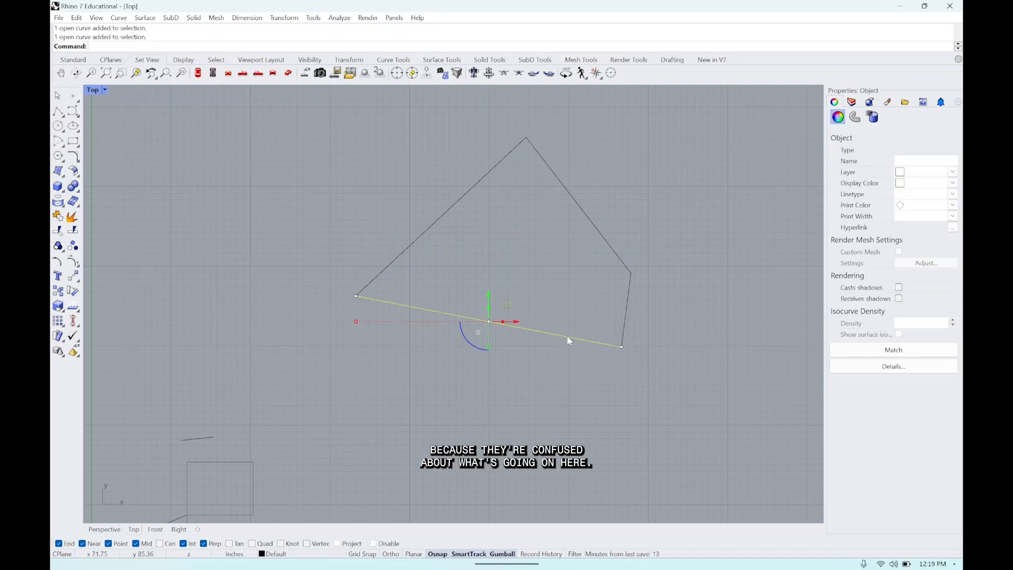
left_click(559, 371)
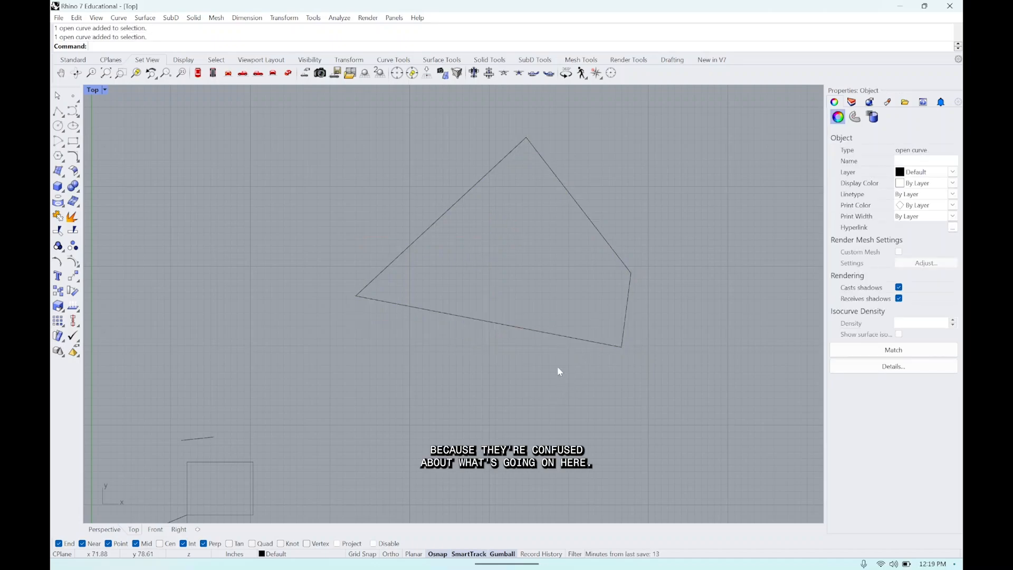
Step: Undo the join and the three-segment polyline, leaving only the long sloped line
left_click(489, 325)
key("ctrl+z")
key("Escape")
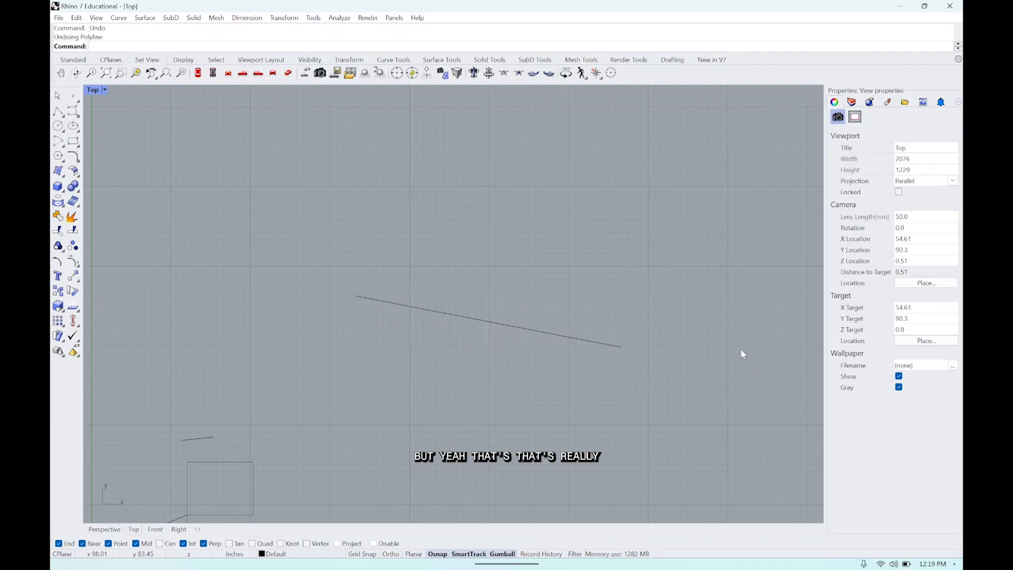
Step: Delete one of the two overlapping curves at the long sloped line
left_click(518, 327)
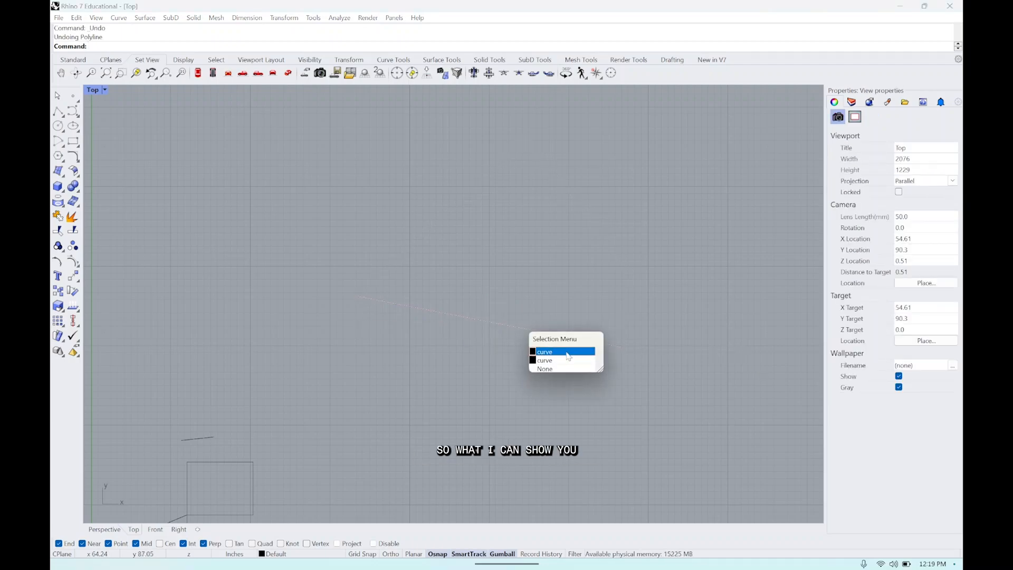
left_click(568, 359)
key("Delete")
Step: Duplicate the remaining sloped line straight upward with the Gumball and select both lines in turn to check them
left_click(535, 330)
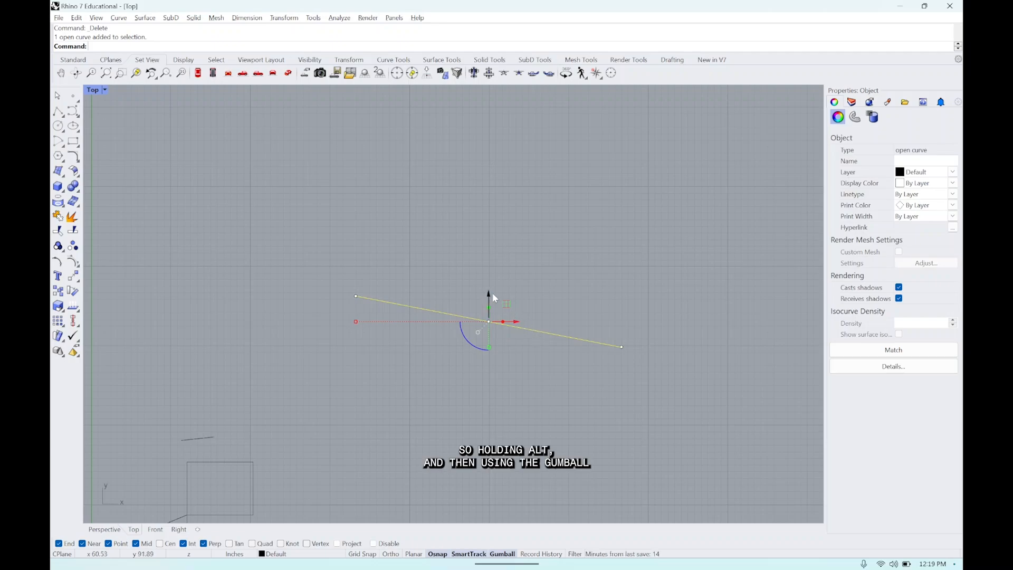
left_click_drag(491, 299, 549, 194, "alt")
left_click(550, 191)
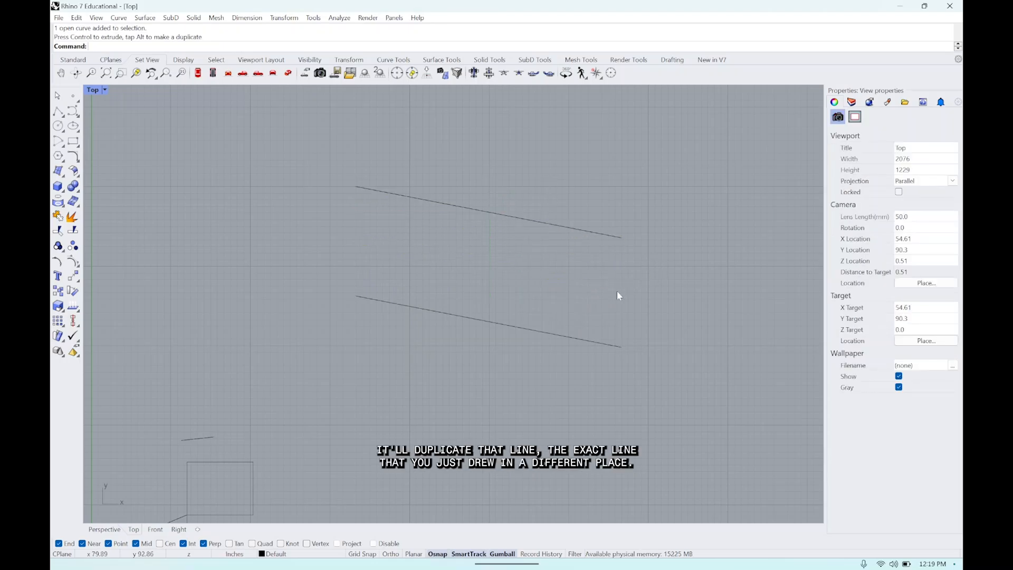
left_click(580, 342)
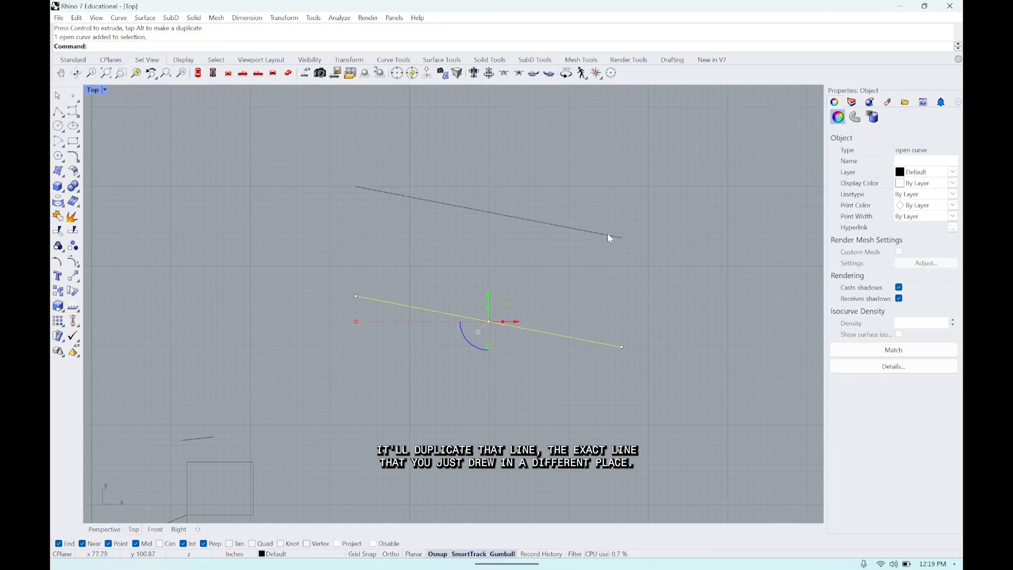
left_click(608, 235)
left_click(583, 339)
left_click(600, 302)
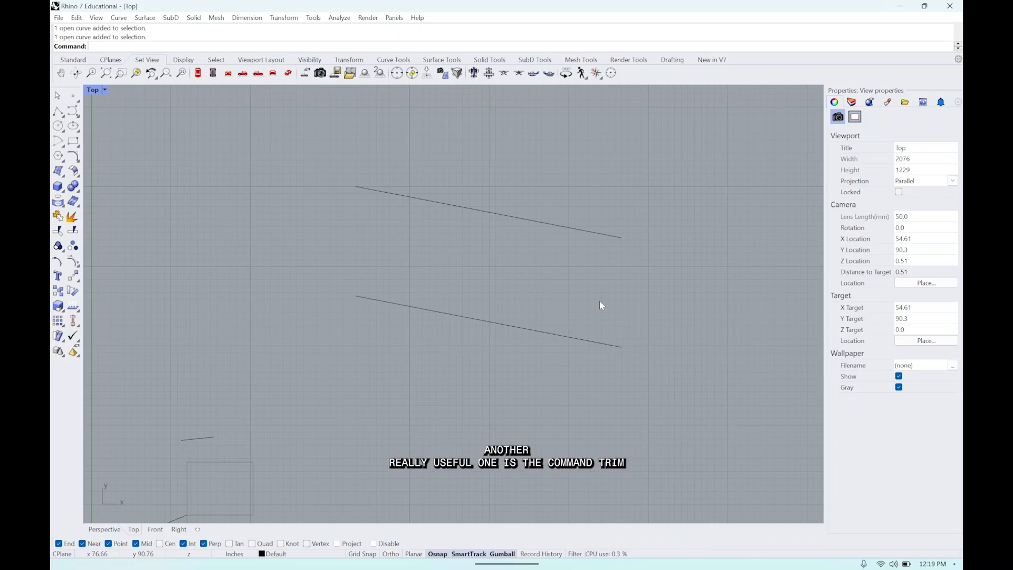
Step: Draw a vertical line from the upper sloped line's left end down to slightly past the lower line's left end
type("line")
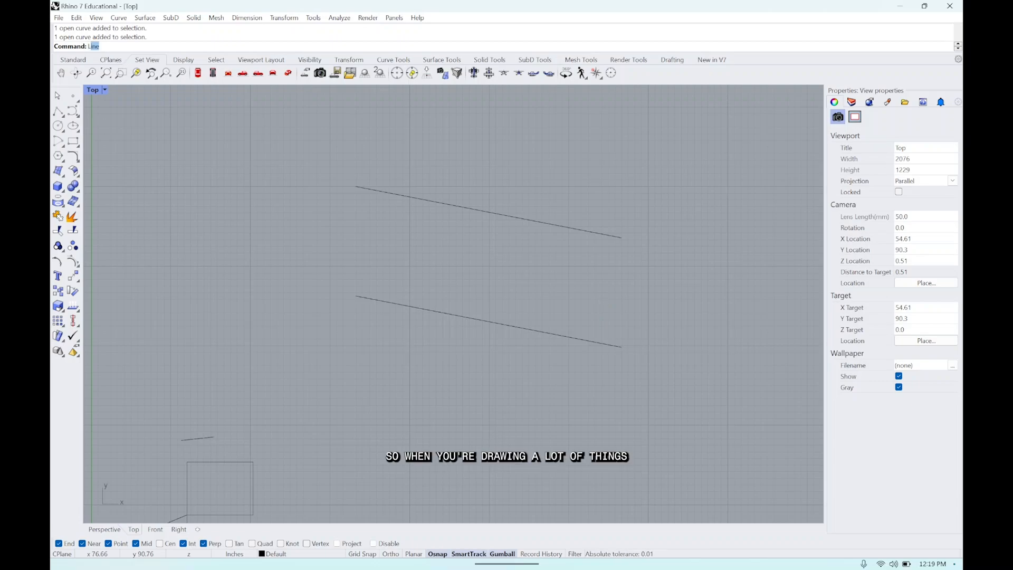
key("Return")
left_click(356, 186)
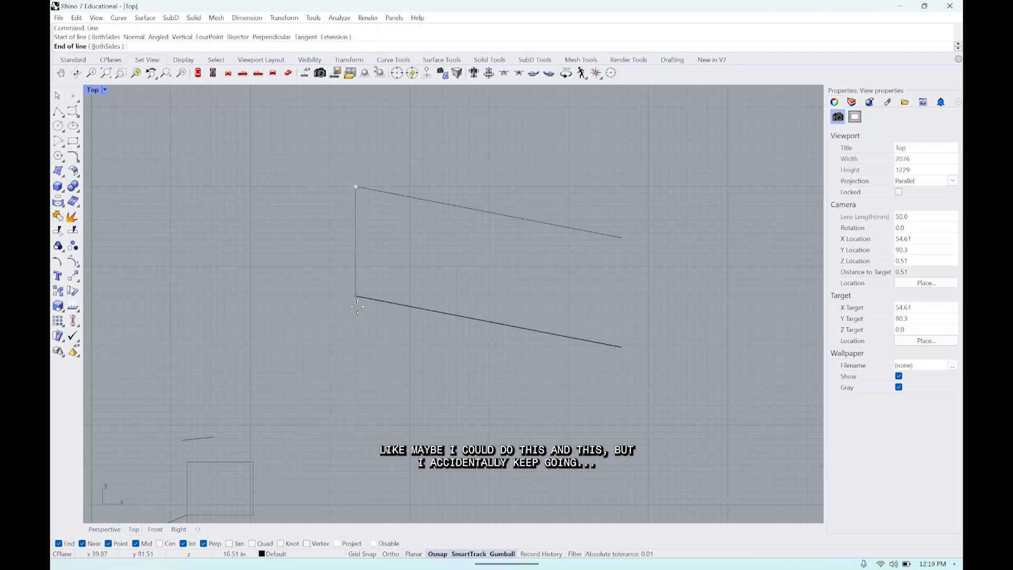
left_click(358, 304)
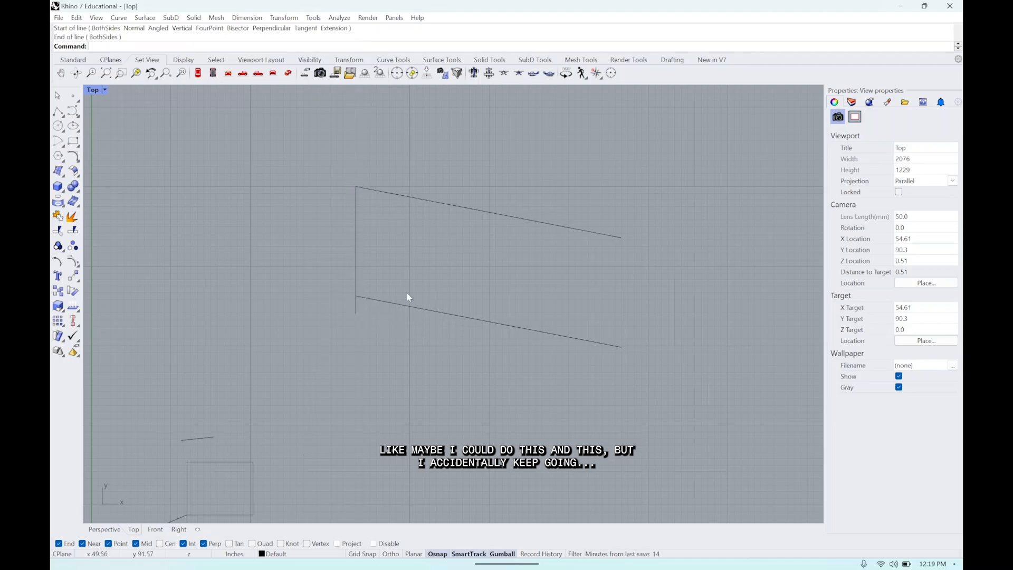
Step: Trim the vertical line's overhang using the lower sloped line as the cutting object, and check the resulting corner
scroll(407, 296, "up", 3)
scroll(386, 292, "down", 2)
scroll(411, 285, "up", 1)
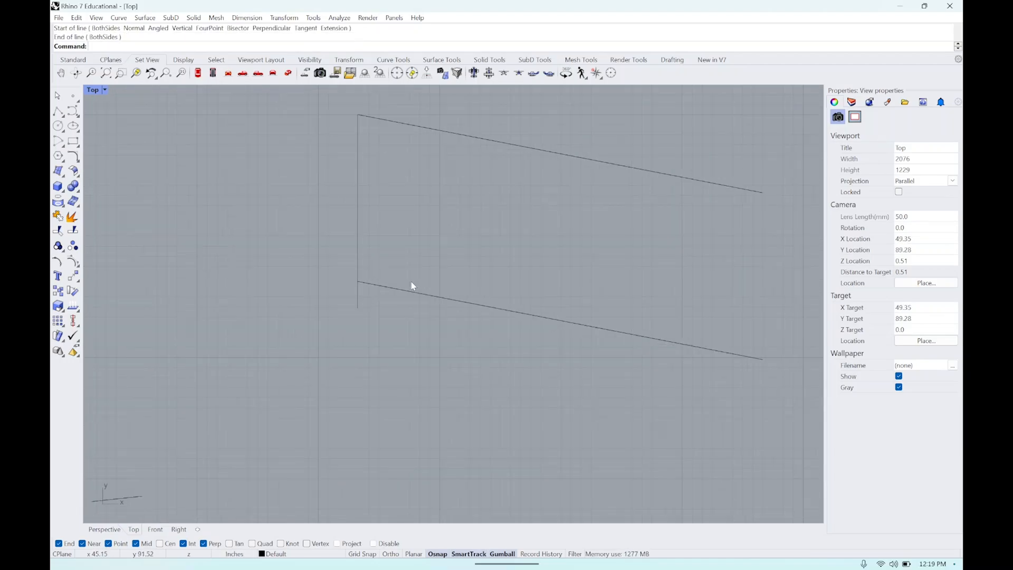
left_click(409, 291)
left_click(443, 264)
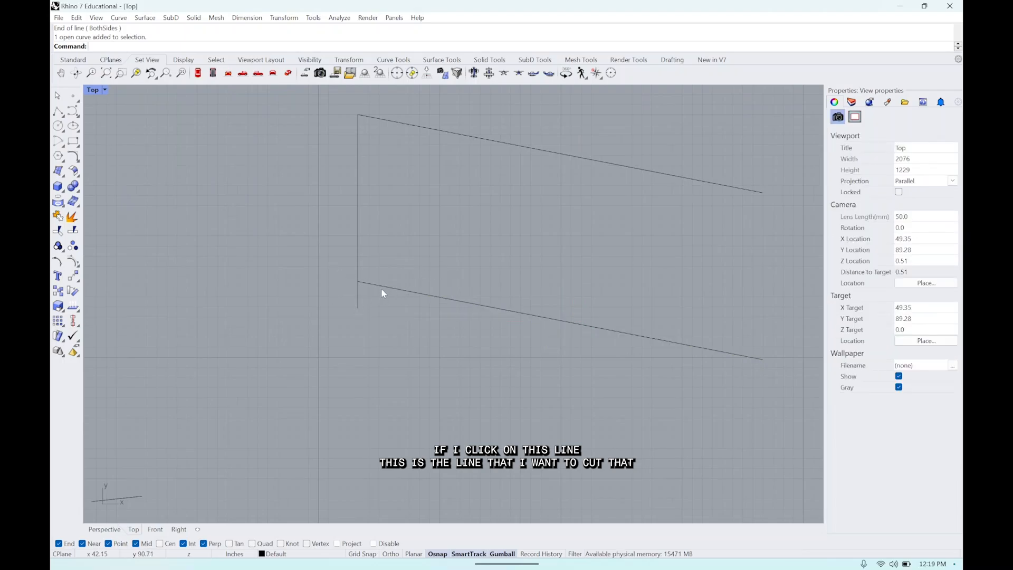
left_click(384, 287)
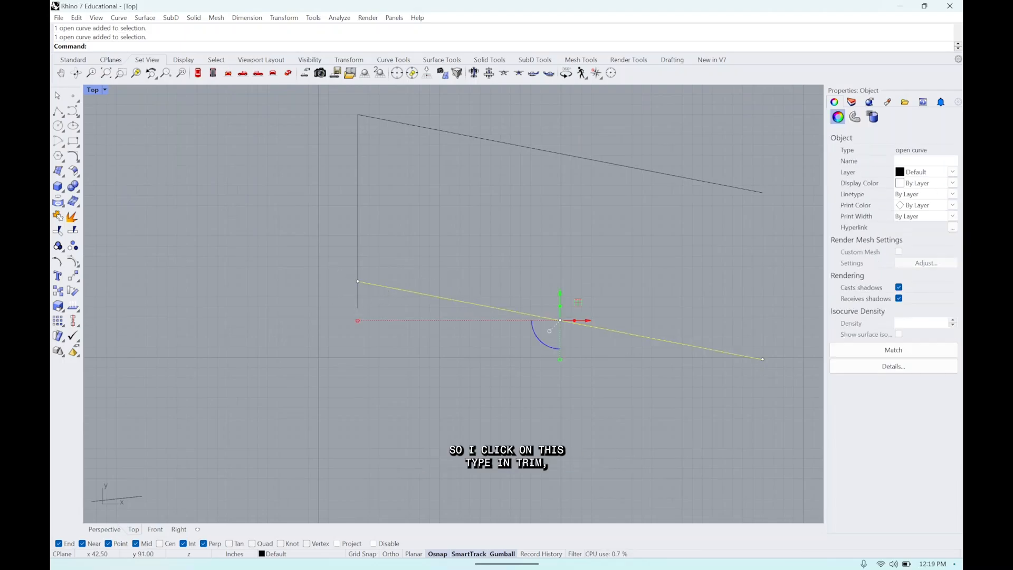
type("Trim")
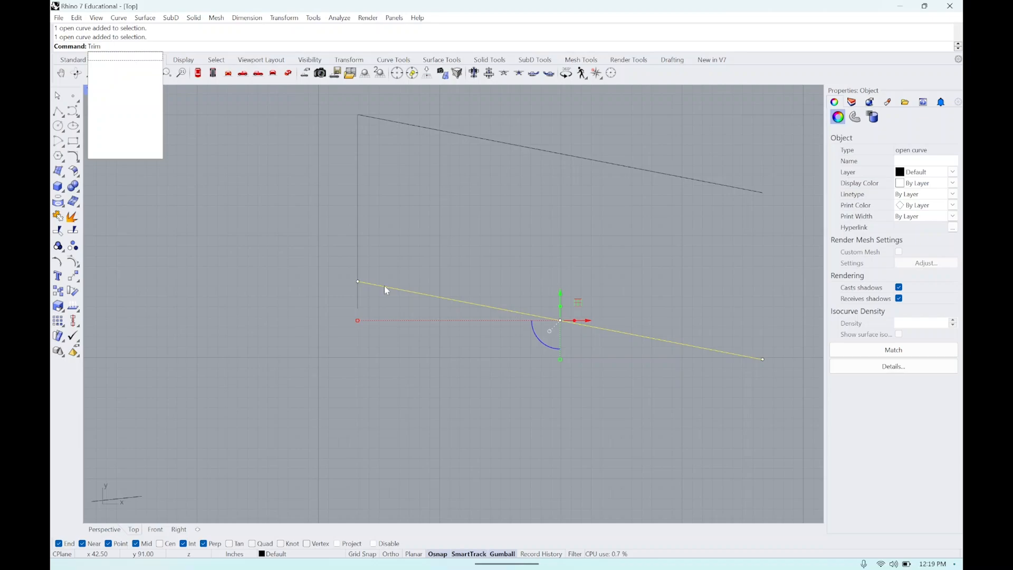
key("Return")
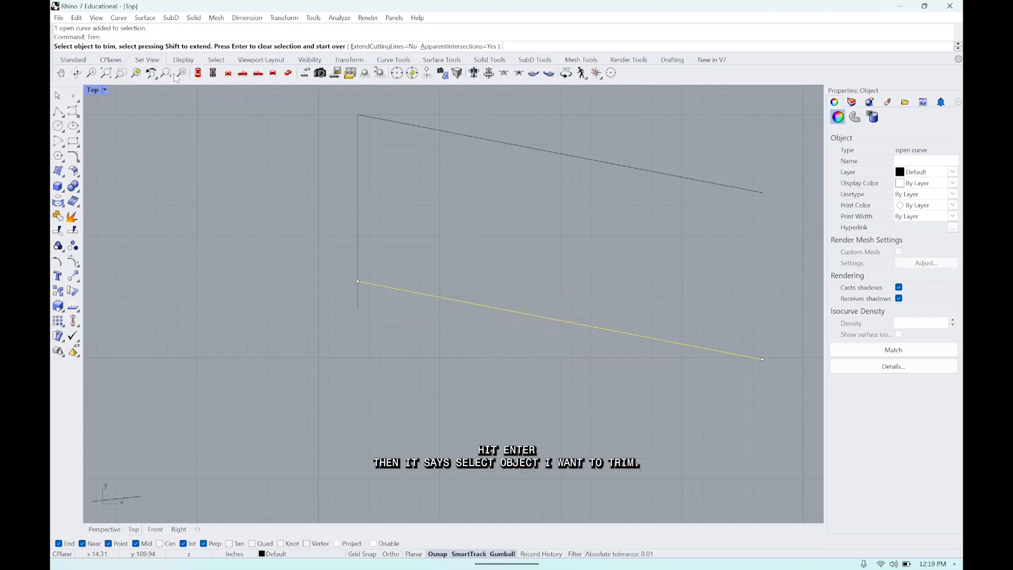
scroll(428, 302, "up", 2)
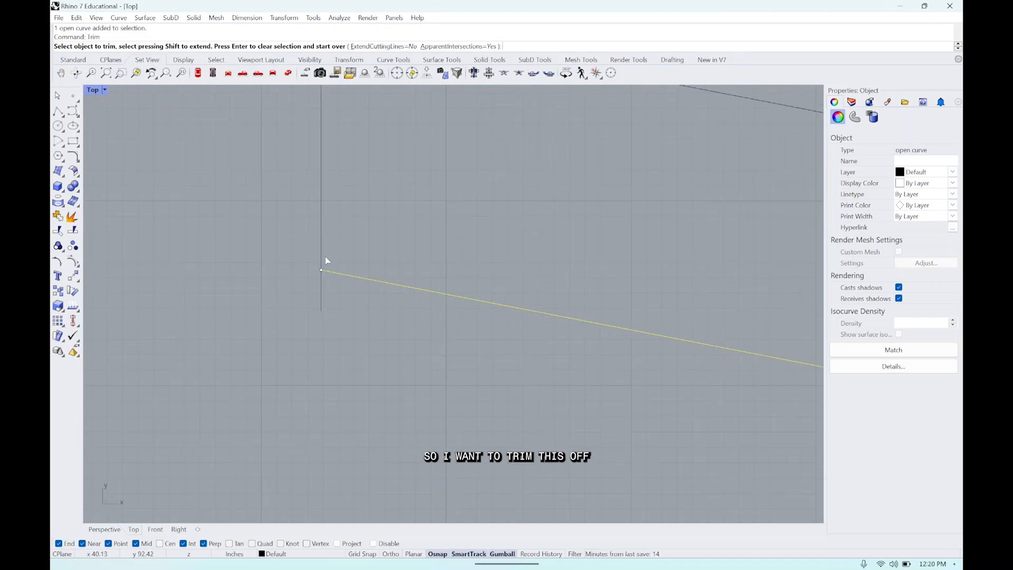
left_click(321, 293)
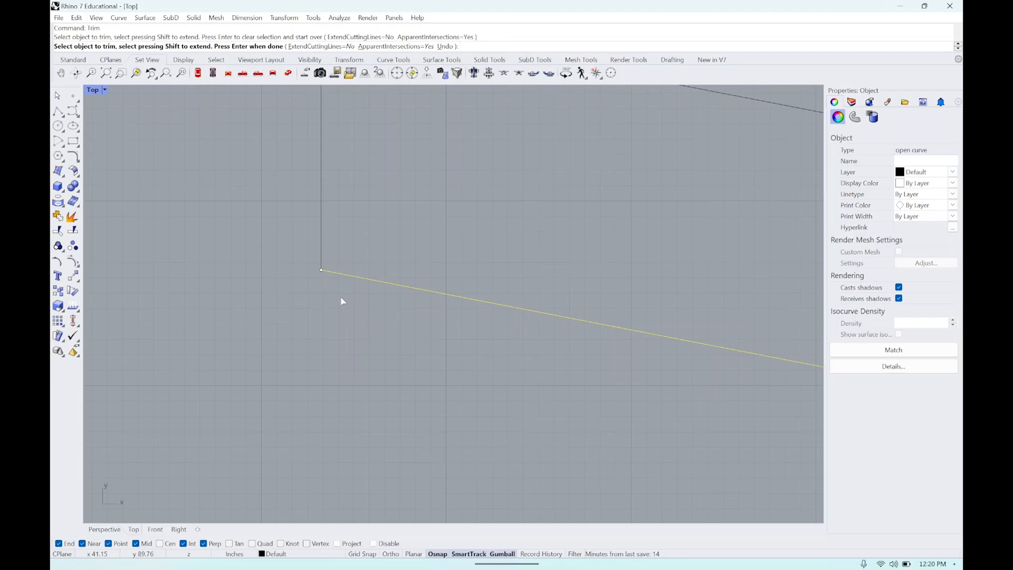
key("Return")
scroll(371, 285, "down", 2)
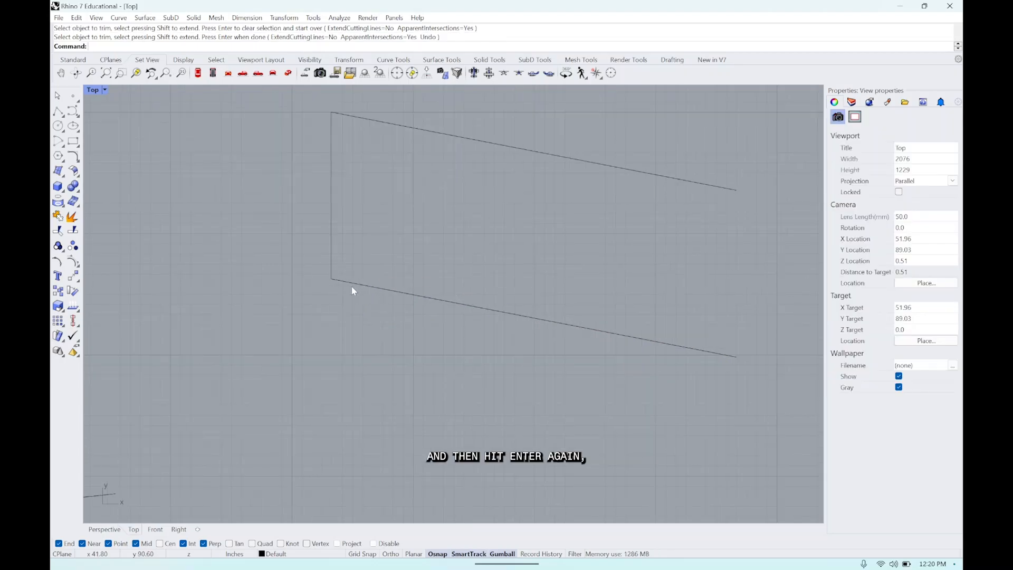
left_click(352, 285)
left_click(331, 259)
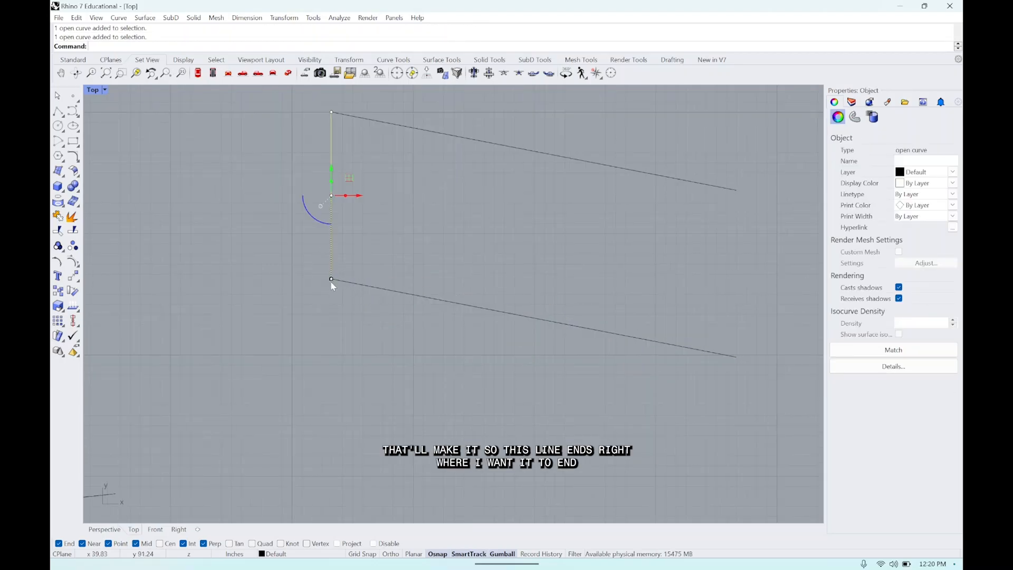
key("Escape")
Step: Move the vertical line from its midpoint to the midpoint of the small rectangle's right side
scroll(442, 277, "down", 2)
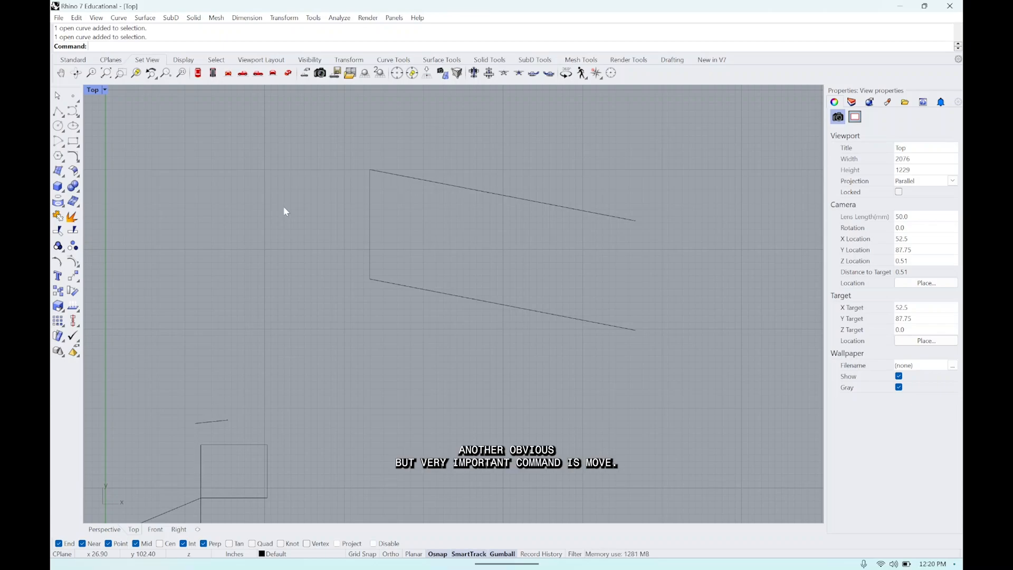
type("move")
key("Return")
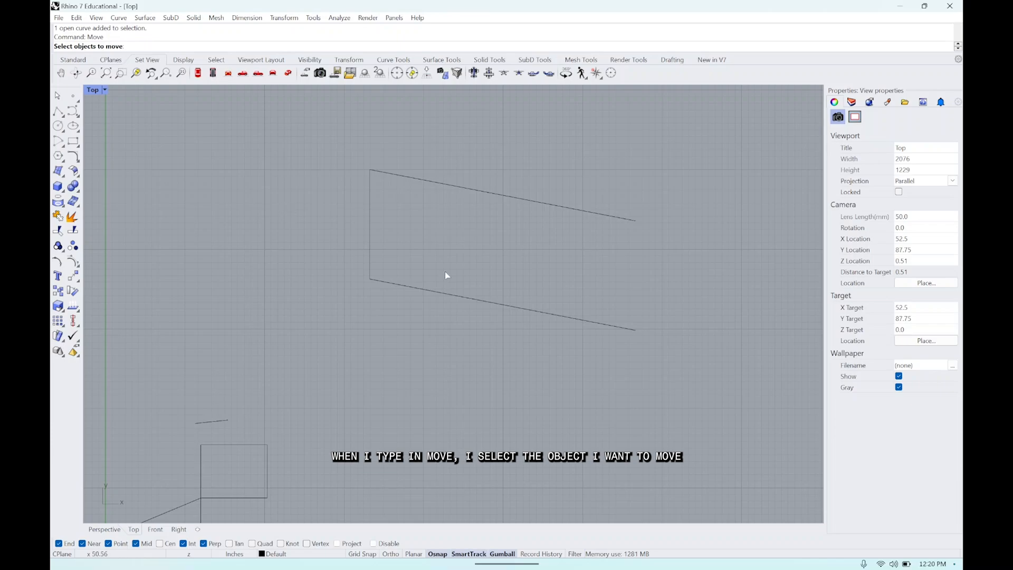
left_click(369, 231)
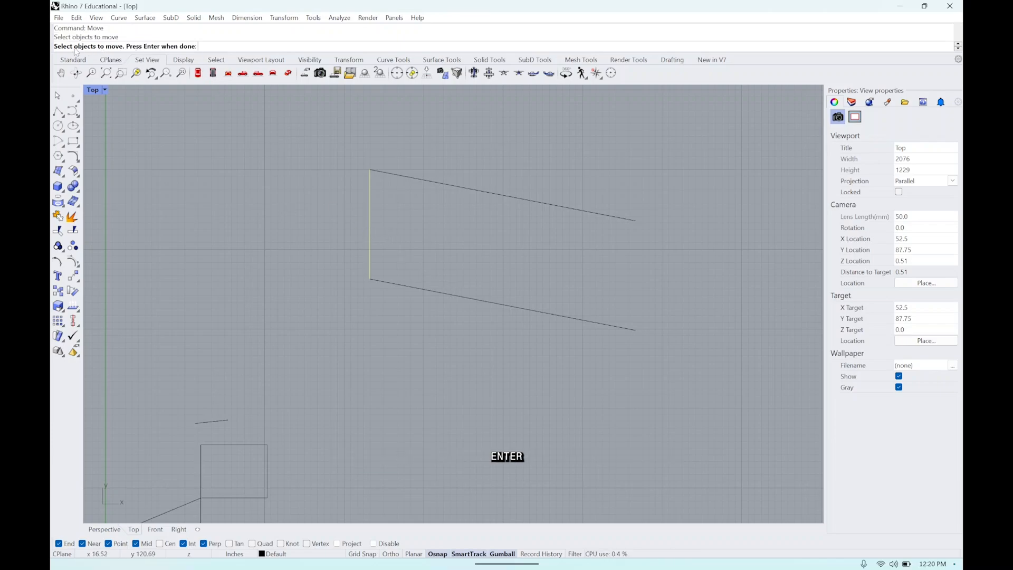
key("Return")
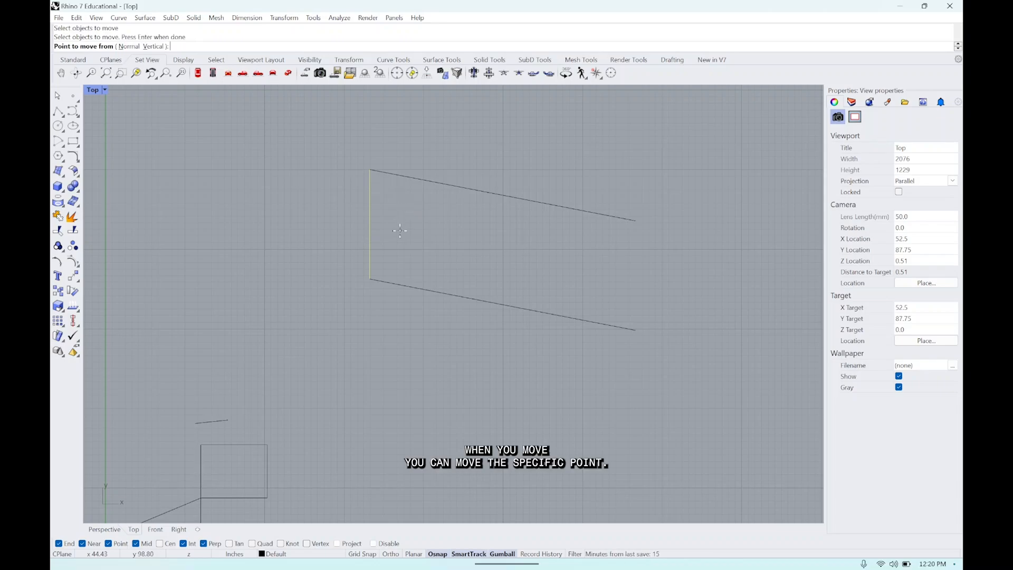
left_click(369, 219)
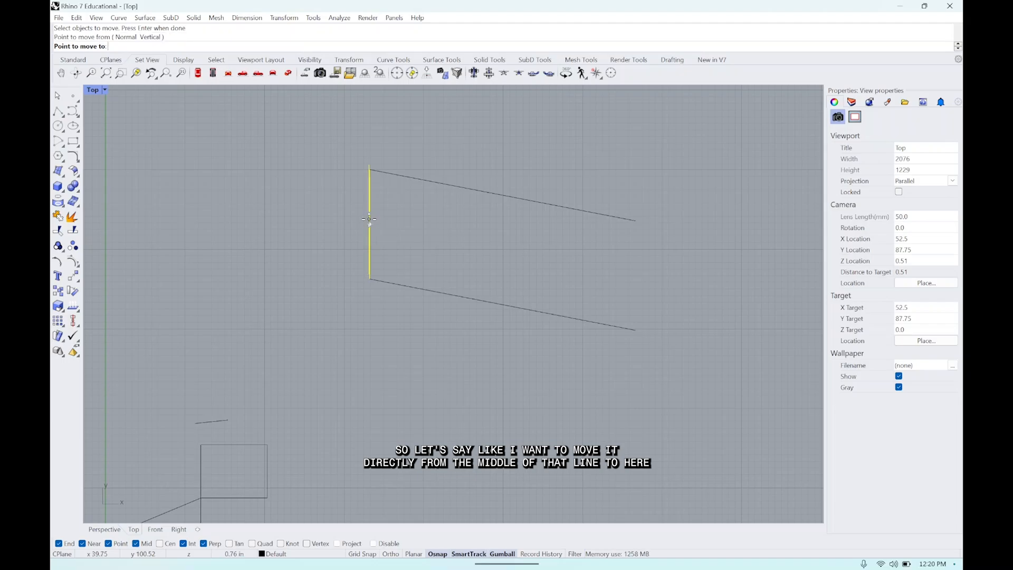
left_click(268, 471)
scroll(359, 458, "down", 4)
right_click_drag(325, 439, 369, 375)
Step: Move the vertical line from its upper end to the midpoint of the lower sloped line
left_click(349, 375)
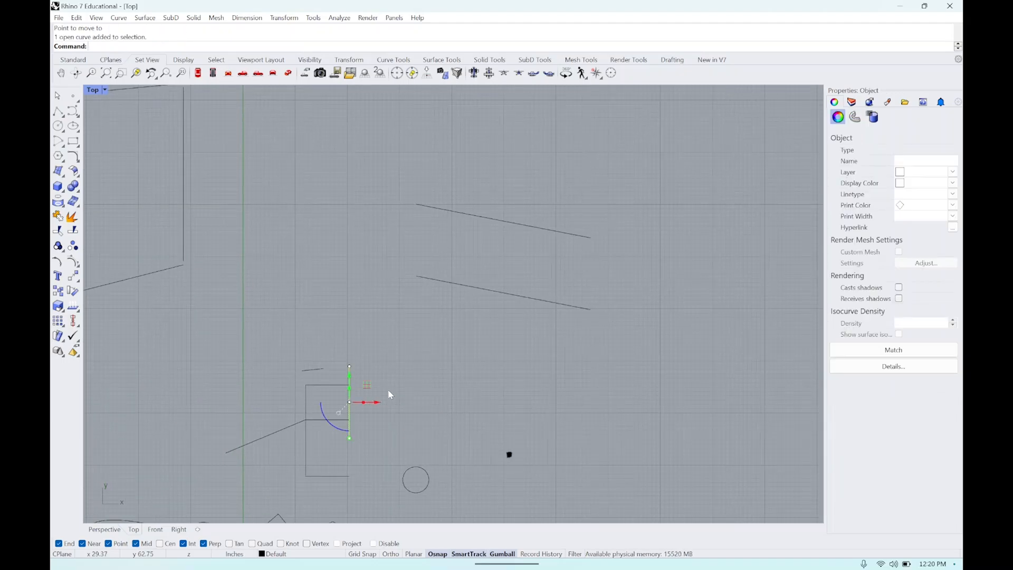
scroll(391, 391, "up", 2)
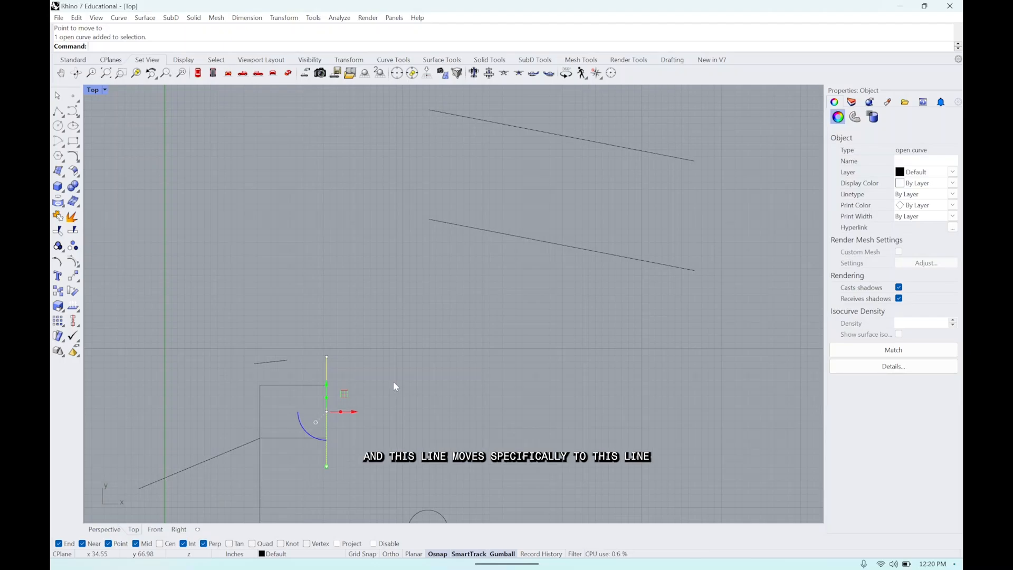
type("Move")
key("Return")
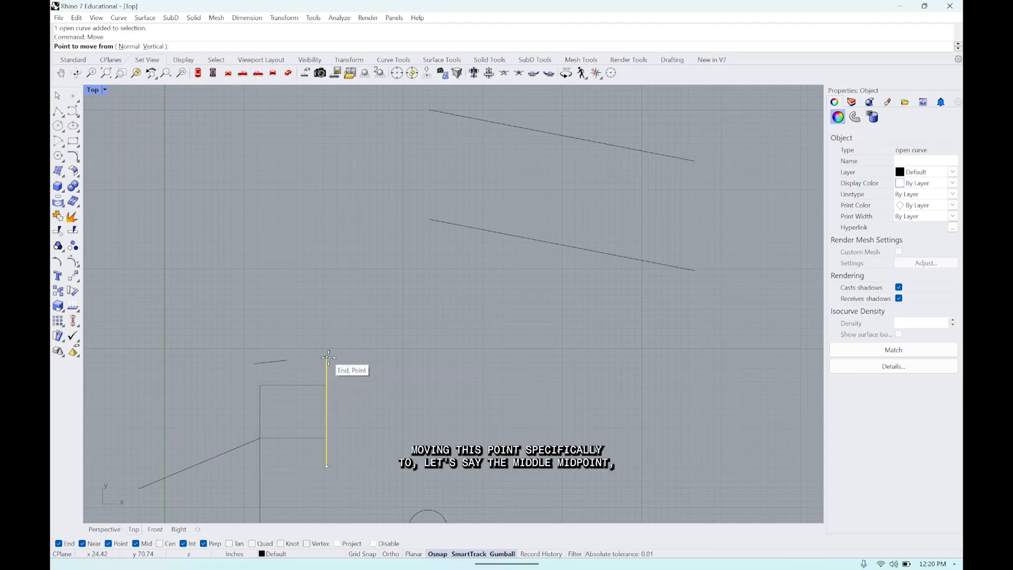
left_click(326, 356)
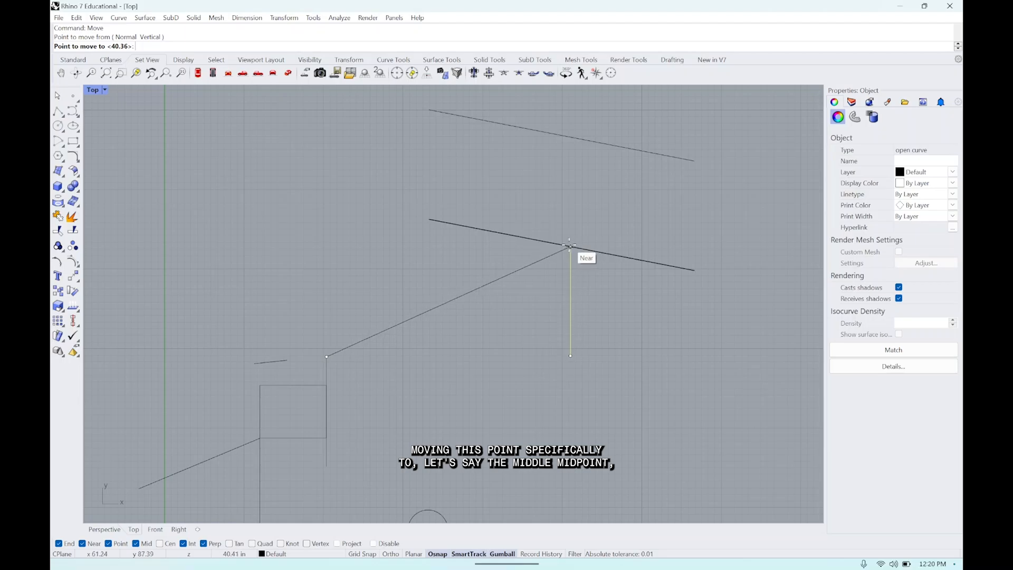
left_click(562, 244)
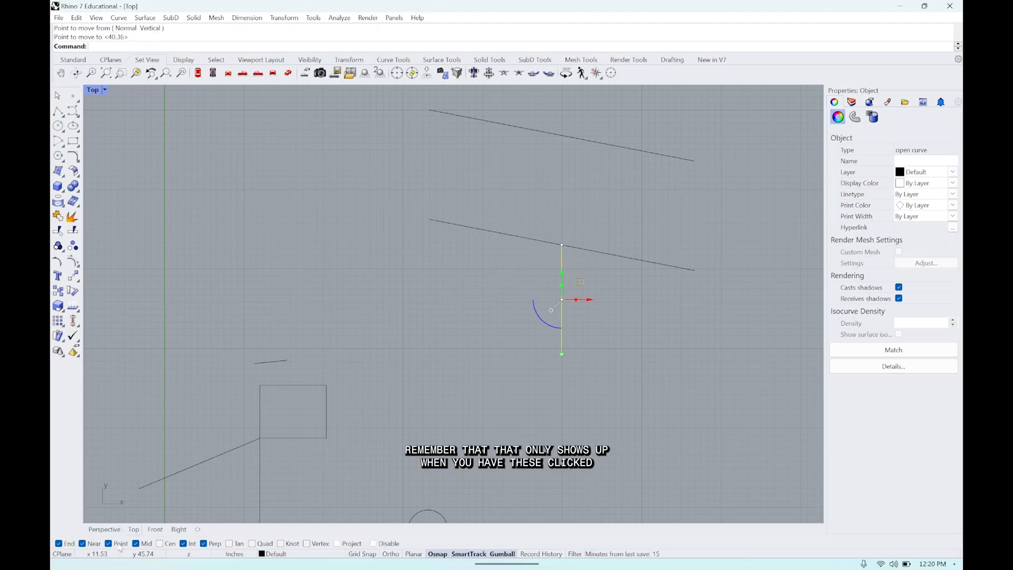
left_click(608, 355)
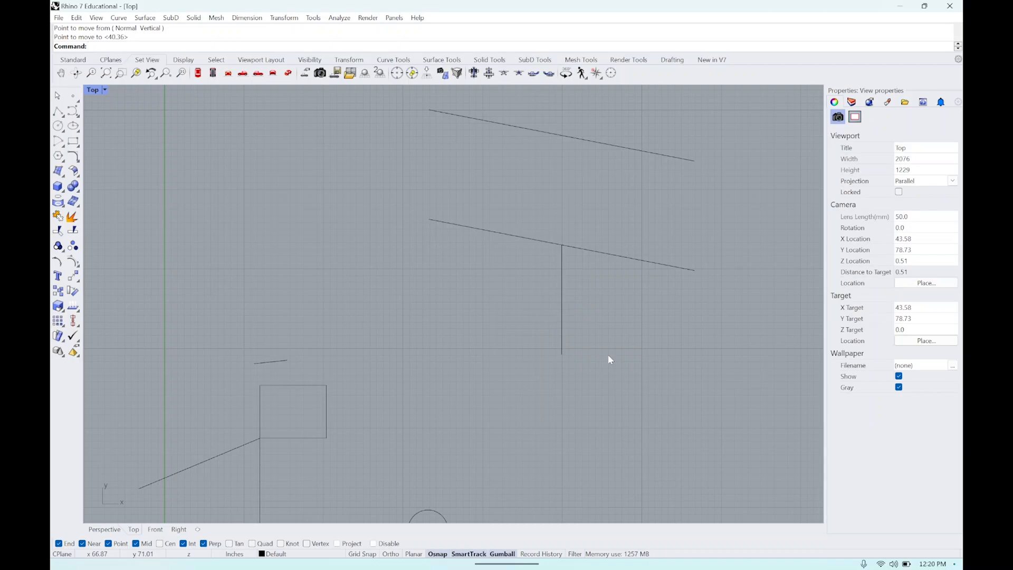
left_click(562, 312)
type("move")
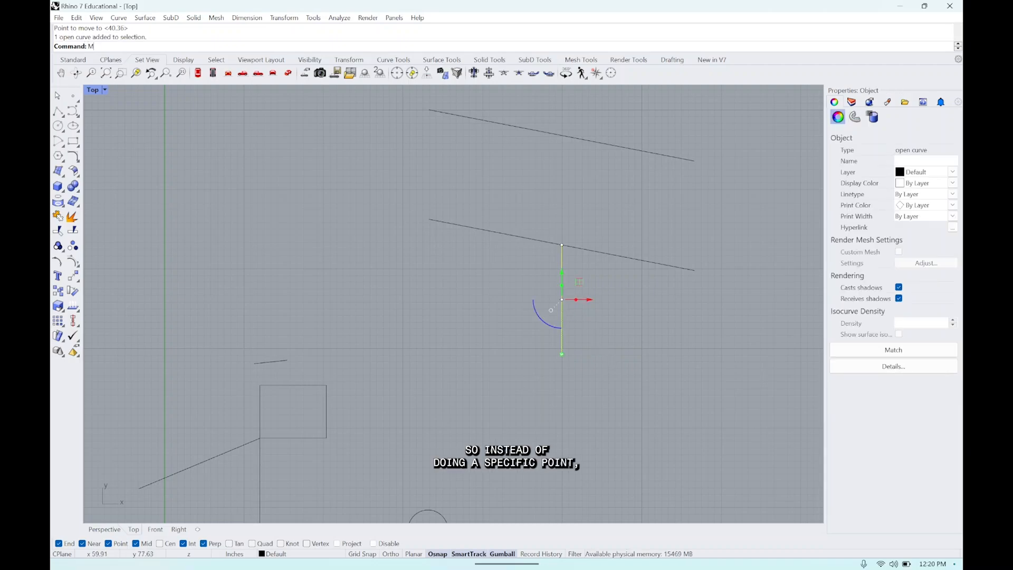
key("Return")
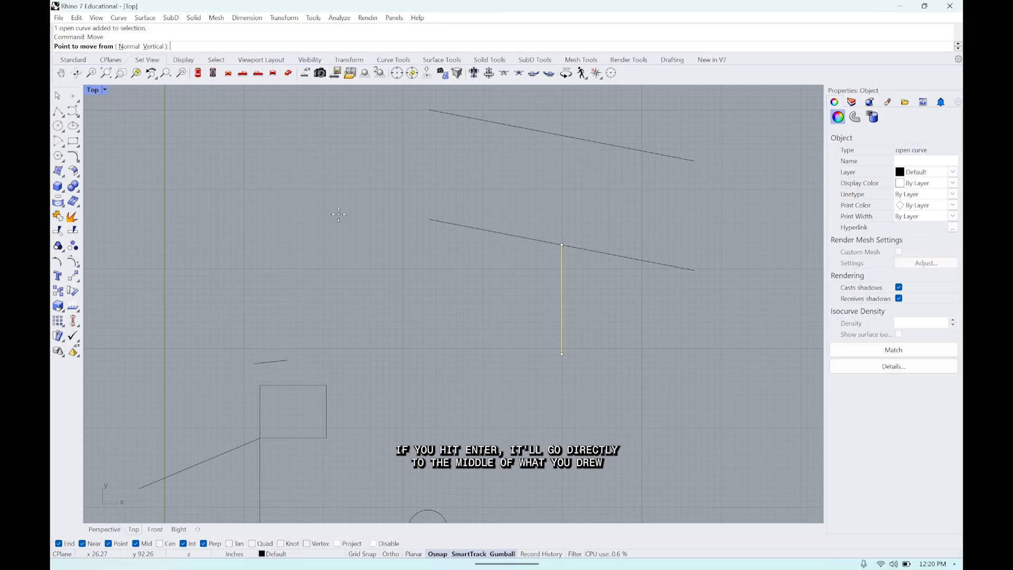
key("Escape")
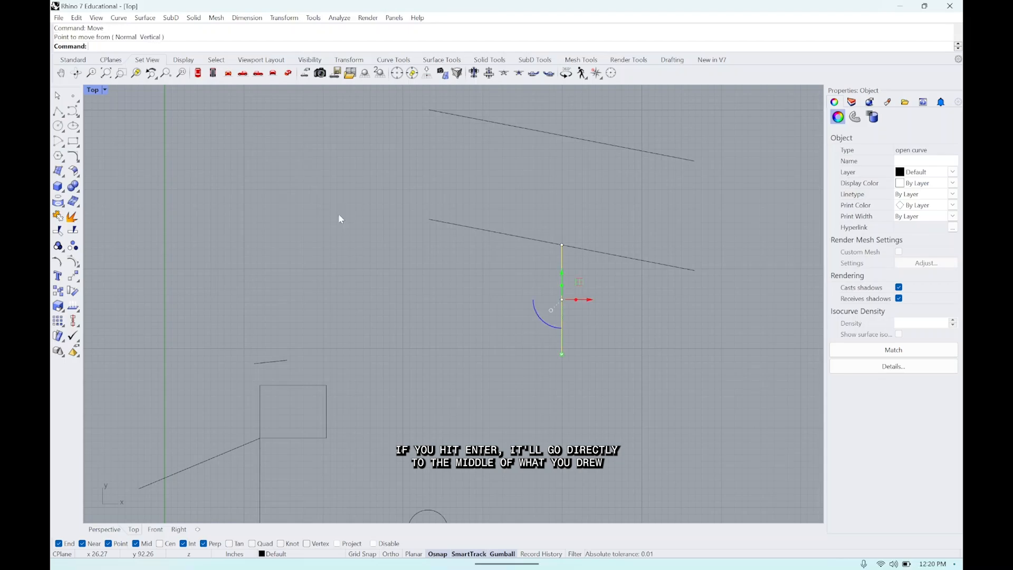
left_click(613, 308)
Step: Move the small rectangle straight up with the Gumball, clear of the lines below it
scroll(215, 380, "down", 2)
left_click(306, 387)
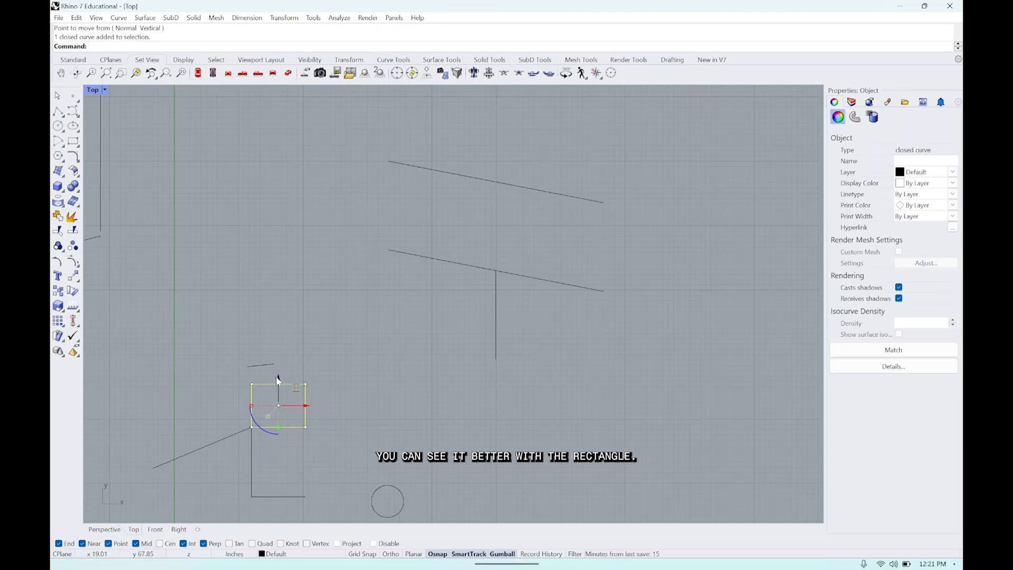
left_click_drag(279, 380, 278, 254)
left_click(334, 275)
right_click_drag(318, 318, 465, 337)
scroll(456, 318, "up", 6)
Step: Try the Move command on the small rectangle, and shift it freely up and to the right with the Gumball
left_click(451, 312)
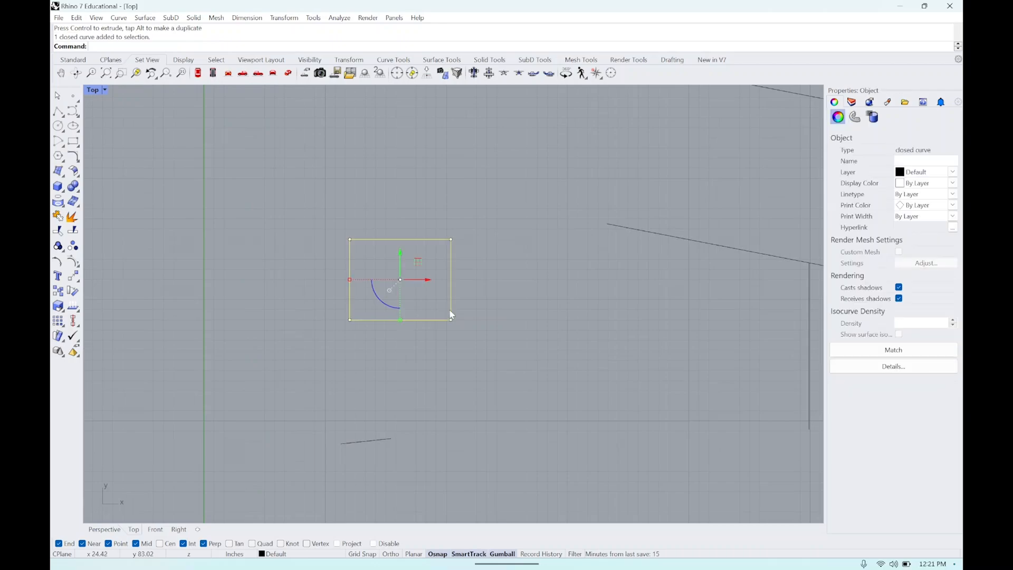
type("move")
key("Return")
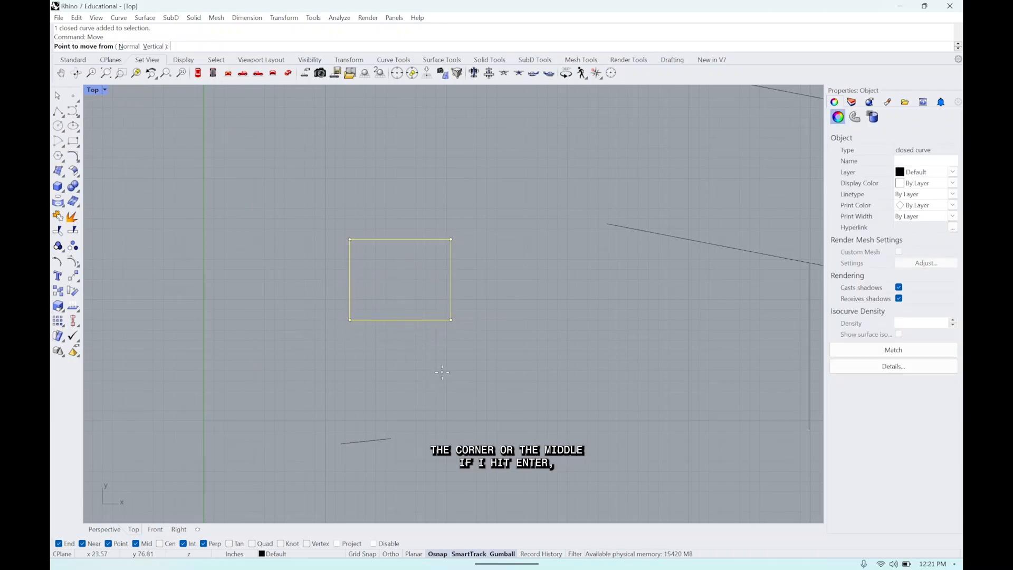
key("Return")
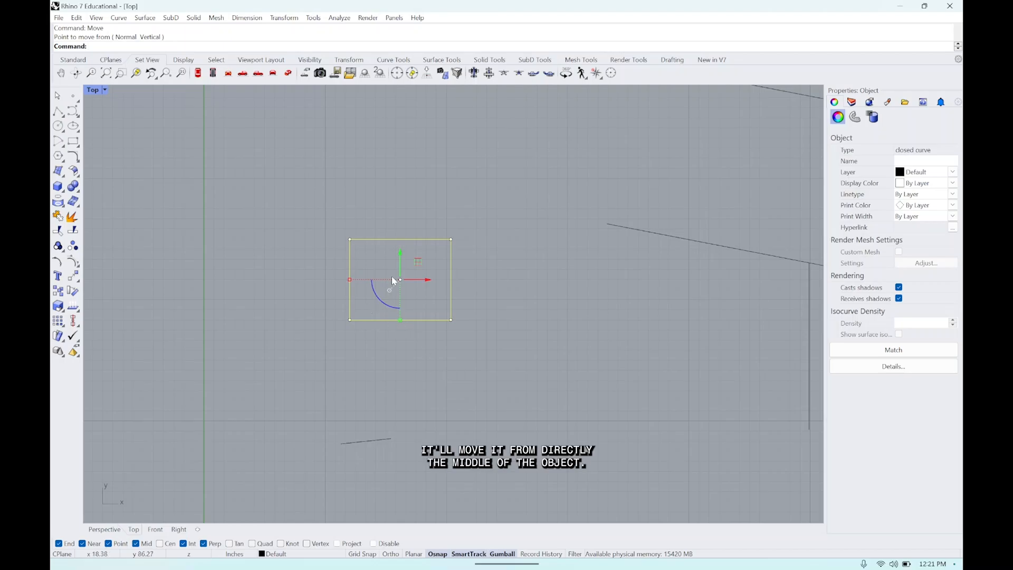
left_click_drag(401, 281, 469, 248)
left_click(530, 340)
Step: Move the small rectangle from its lower-left corner to the origin by entering 0.0 as the target point
scroll(556, 334, "down", 3)
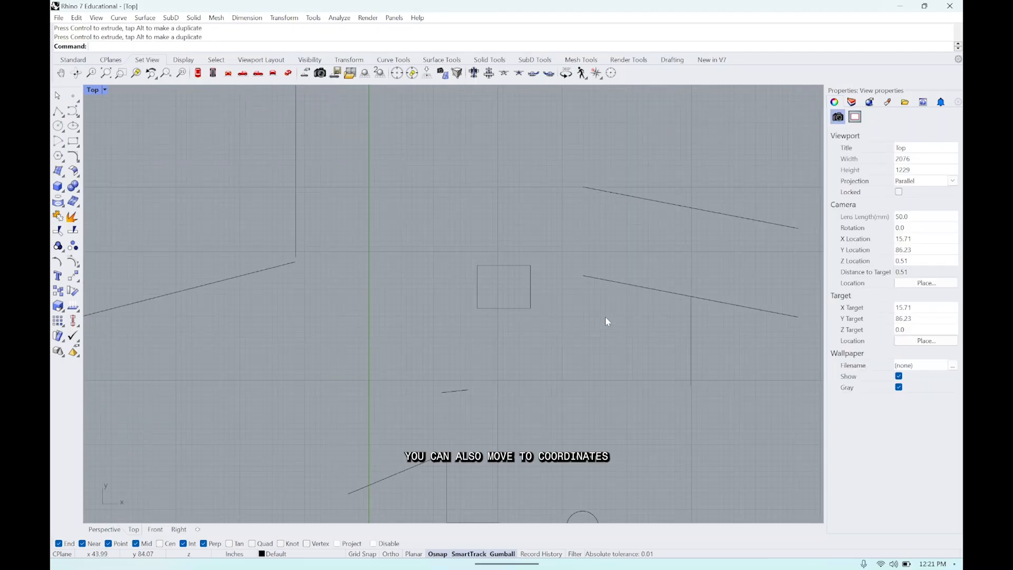
scroll(605, 317, "down", 3)
scroll(628, 328, "up", 2)
left_click(534, 304)
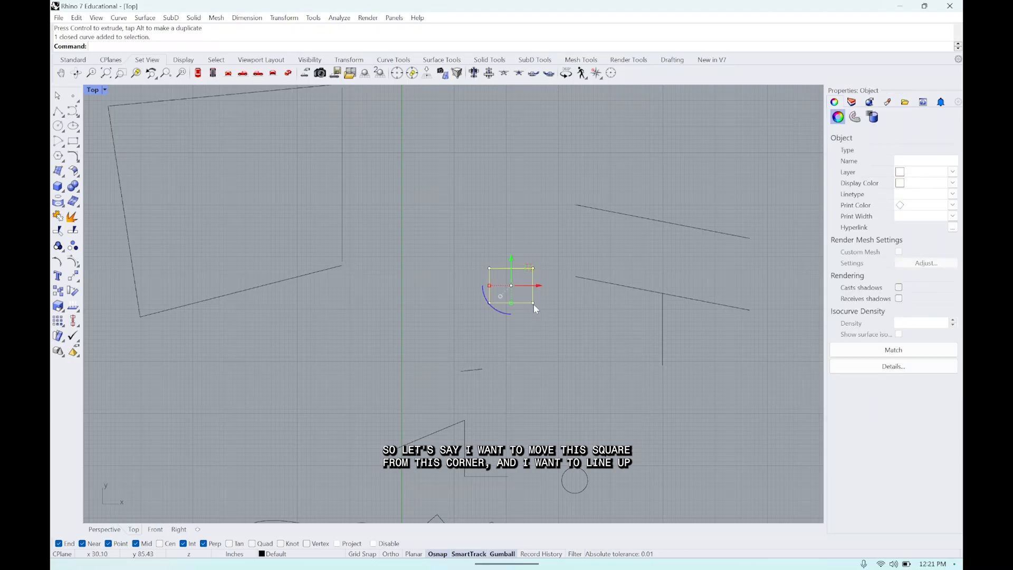
type("Move")
key("Return")
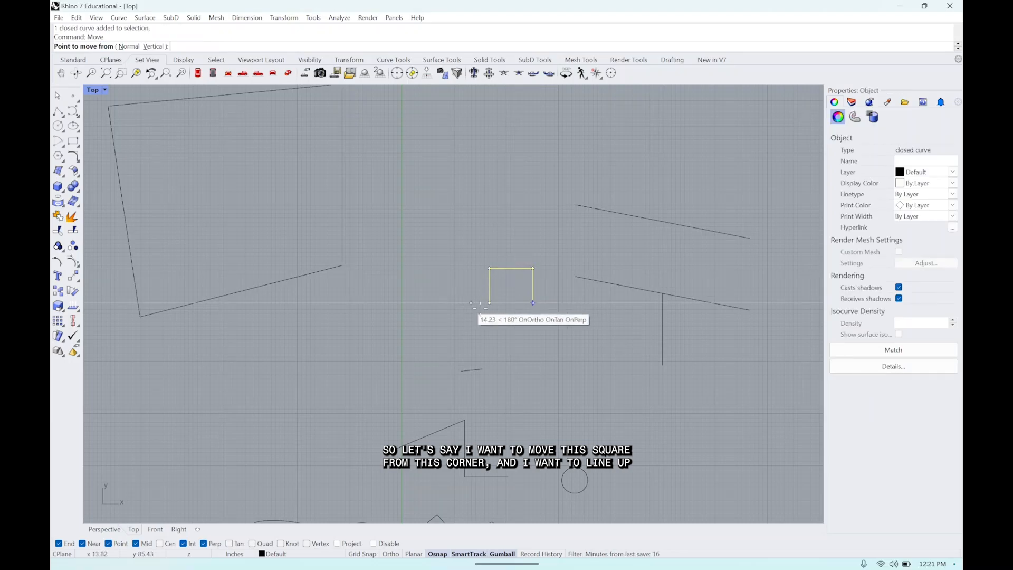
left_click(489, 303)
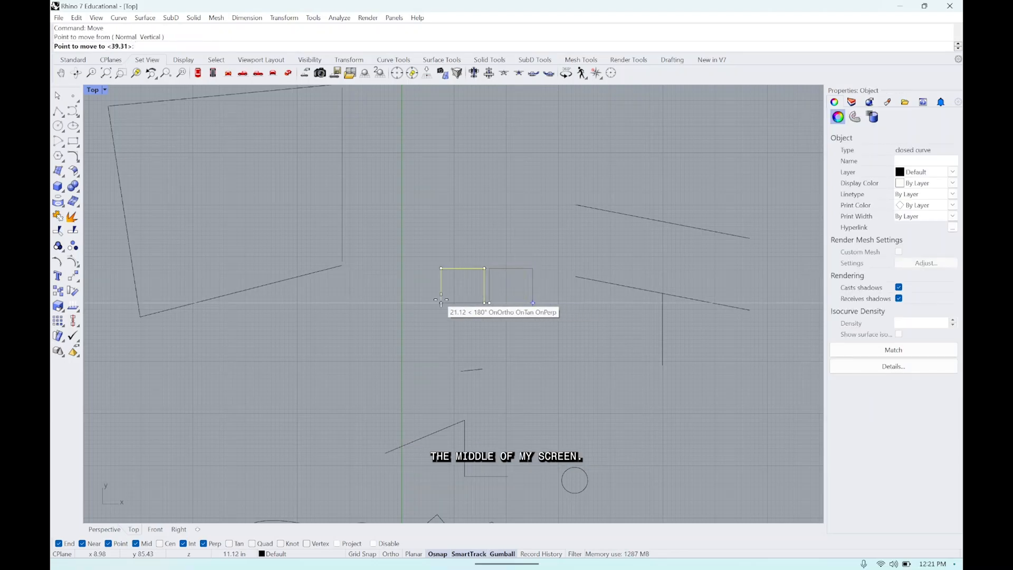
type("0")
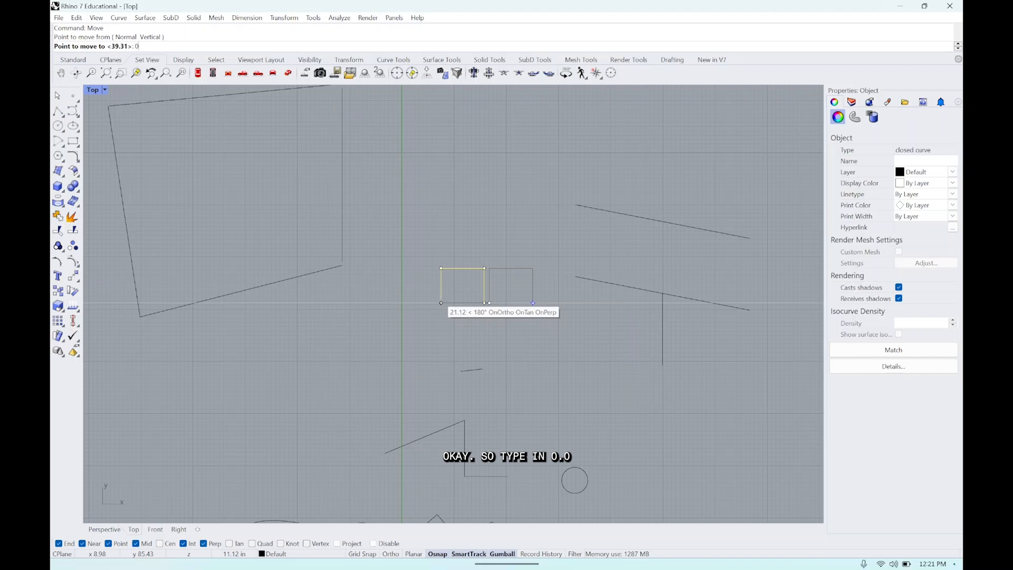
type(".0")
key("Return")
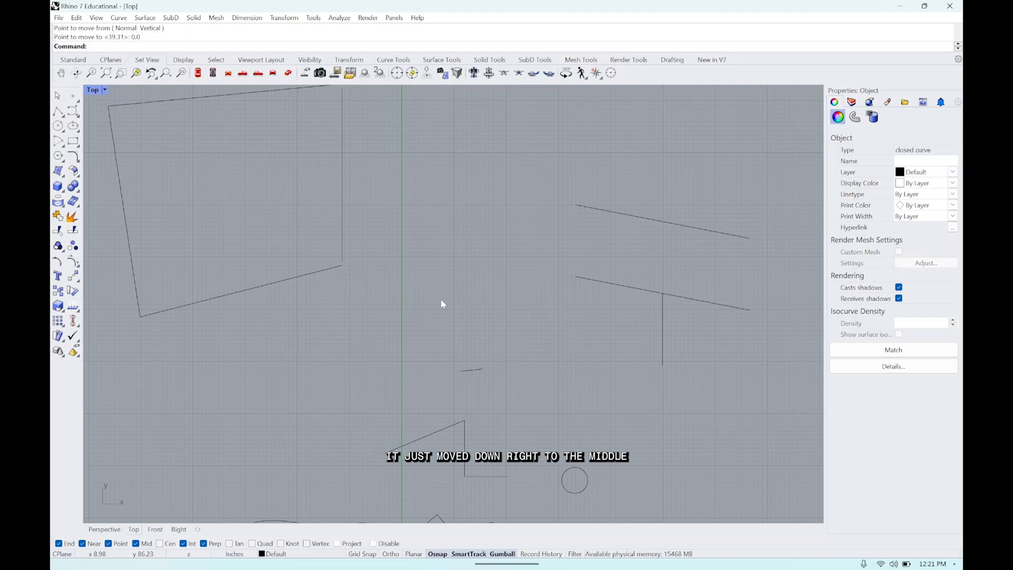
scroll(502, 283, "down", 4)
scroll(409, 362, "up", 4)
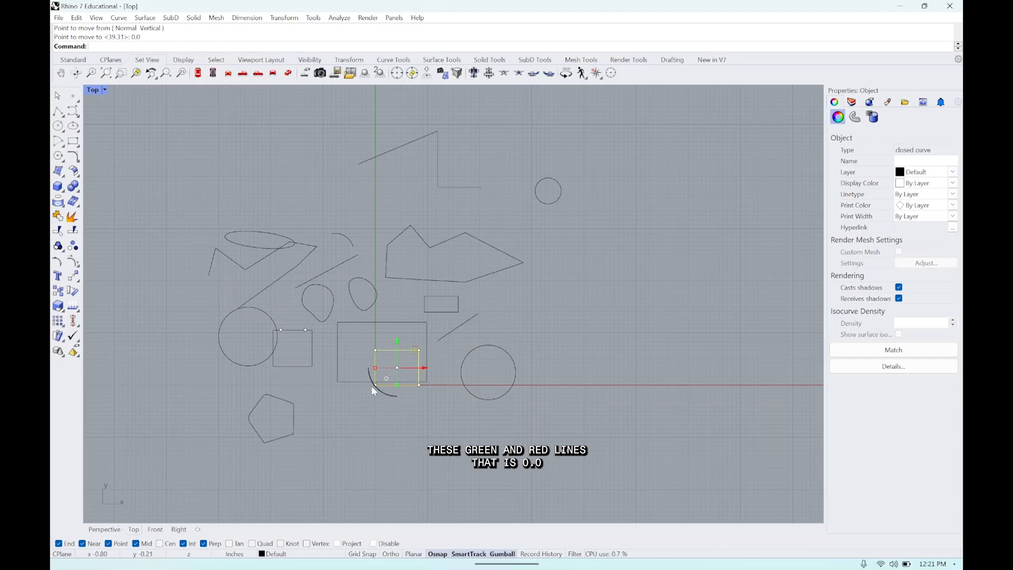
left_click(594, 372)
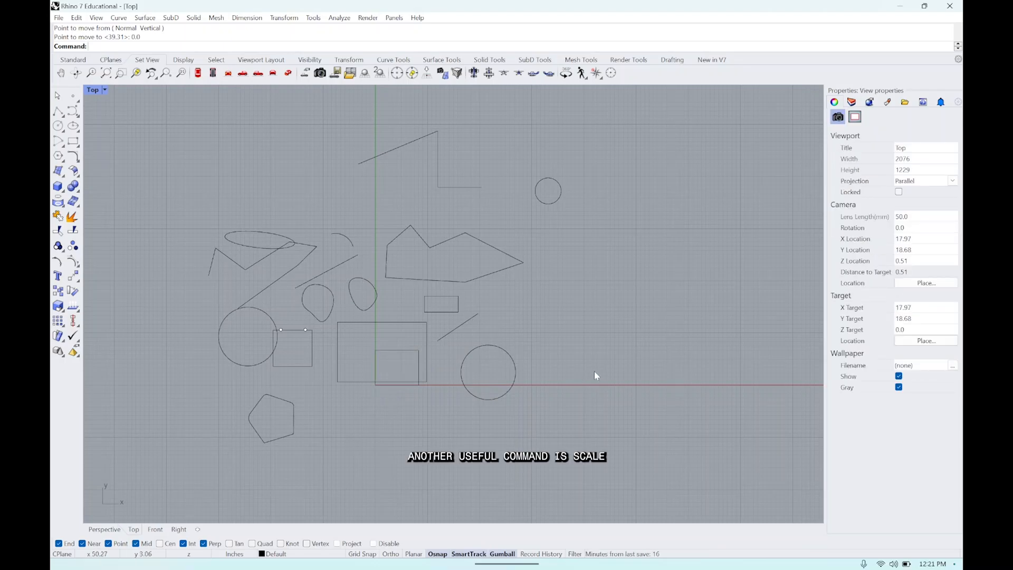
Step: Enable the Cen object snap and scale the small upper circle by a factor of 2 about its centre
scroll(546, 241, "up", 2)
right_click_drag(547, 241, 518, 265)
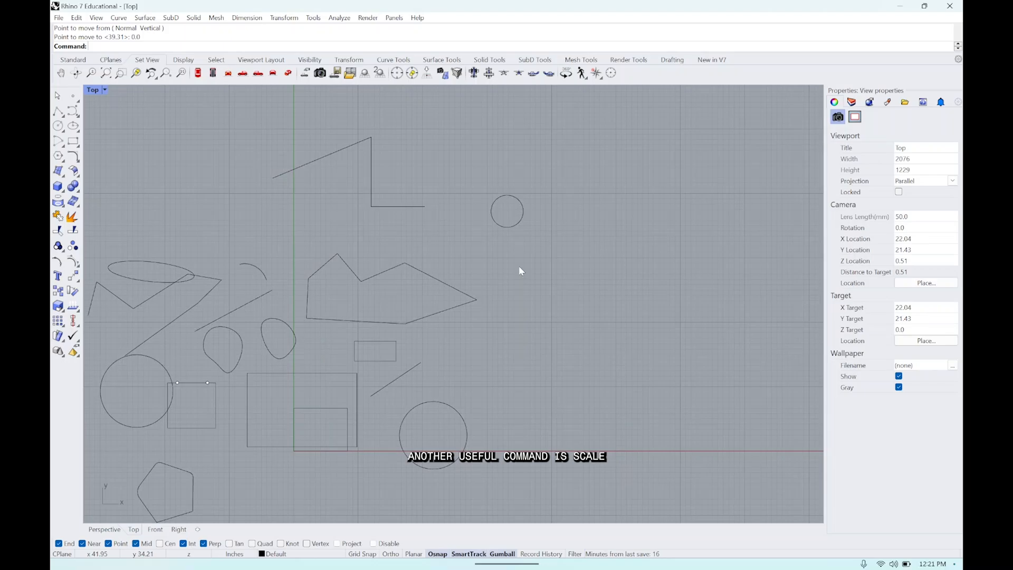
left_click(515, 227)
scroll(545, 274, "up", 3)
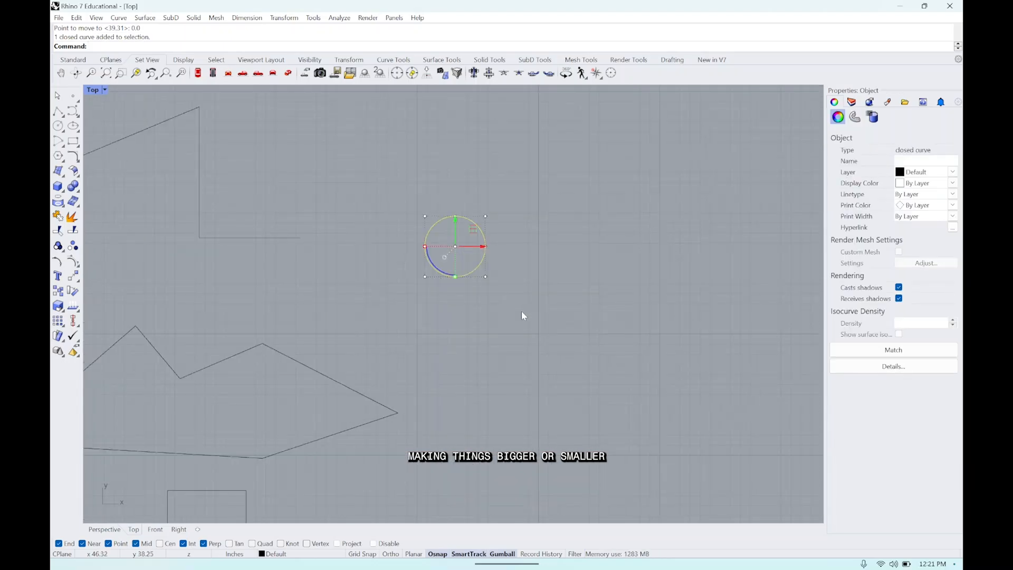
type("Scale")
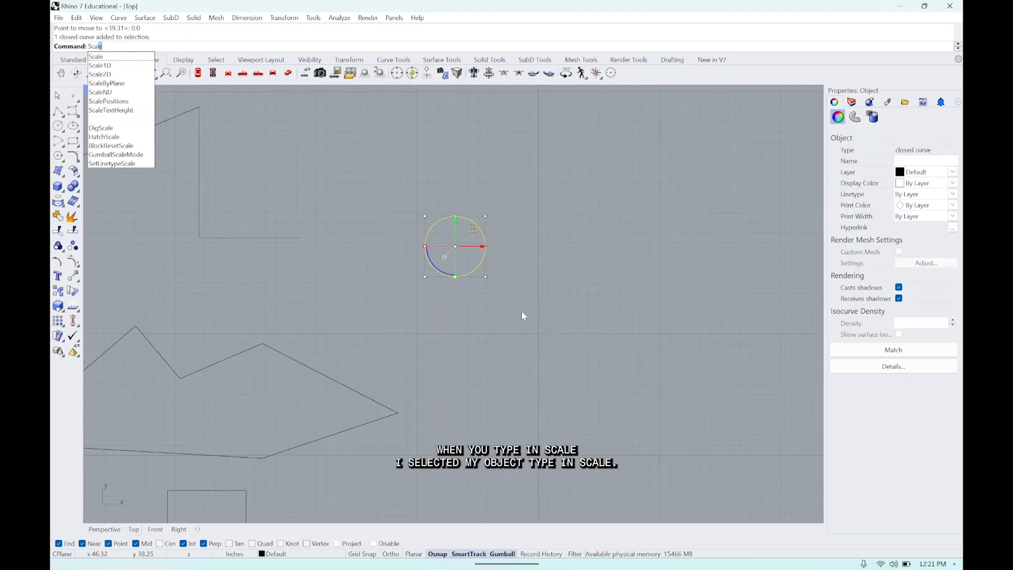
key("Return")
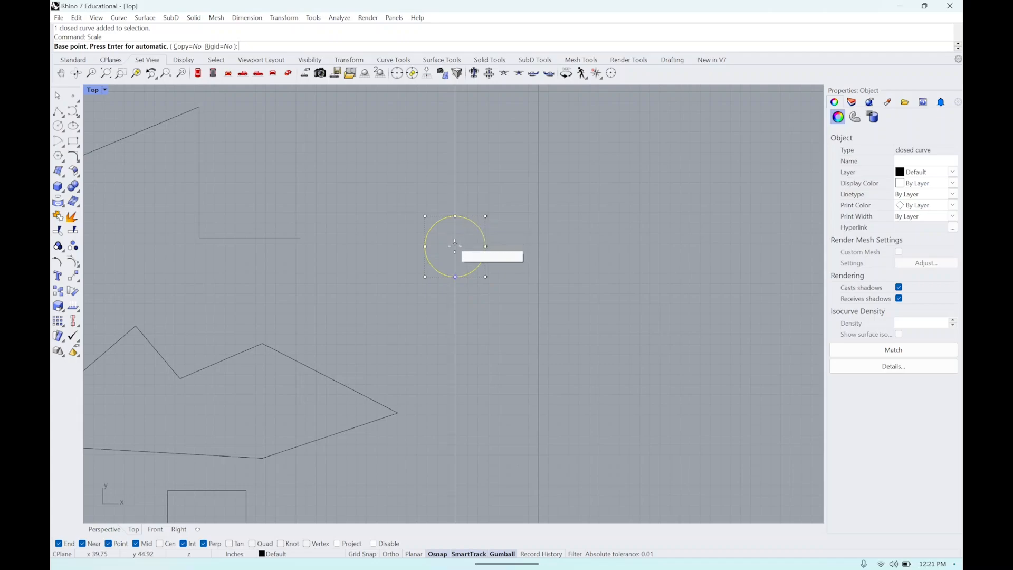
left_click(160, 544)
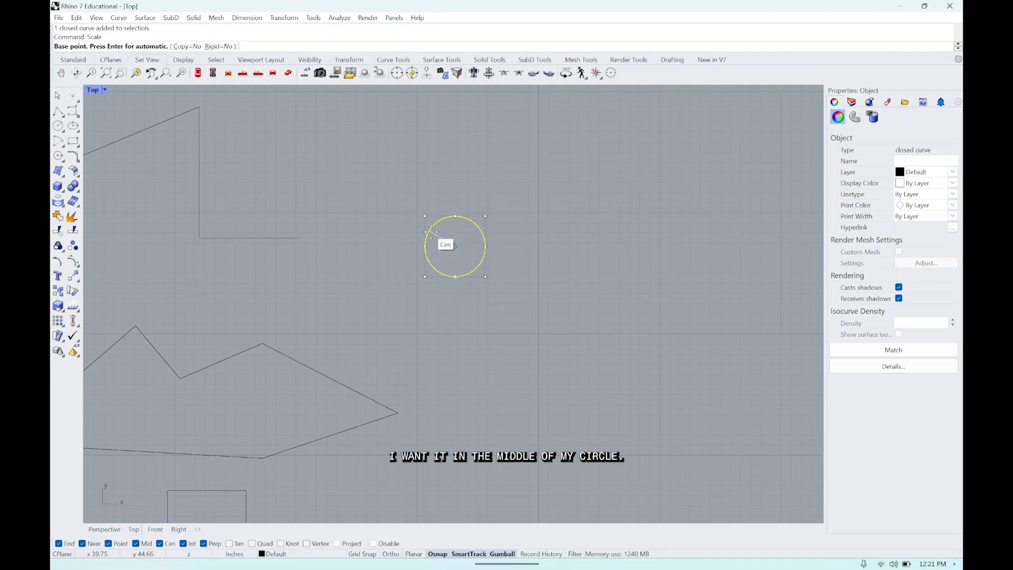
left_click(431, 232)
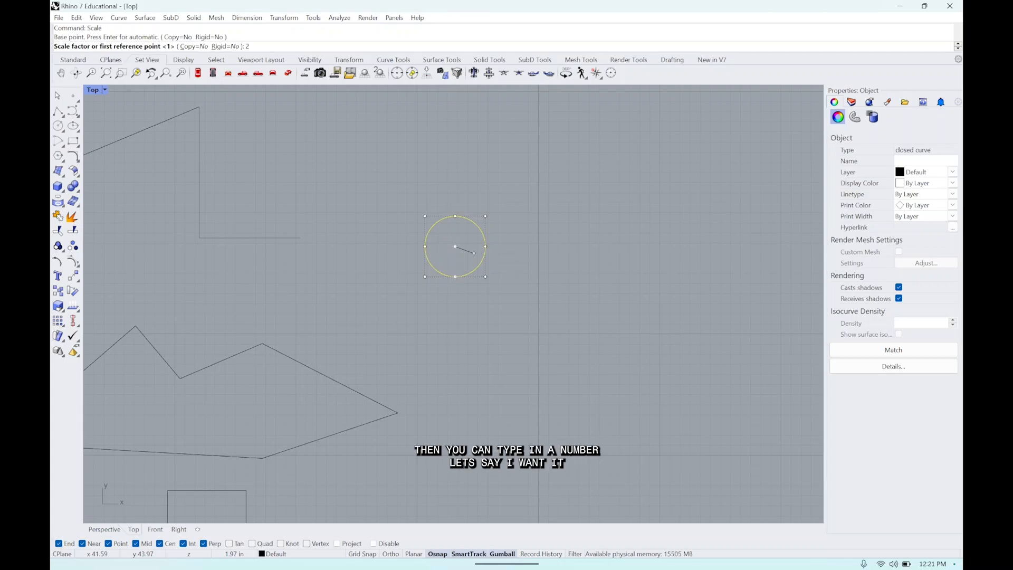
type("2")
key("Return")
left_click(618, 283)
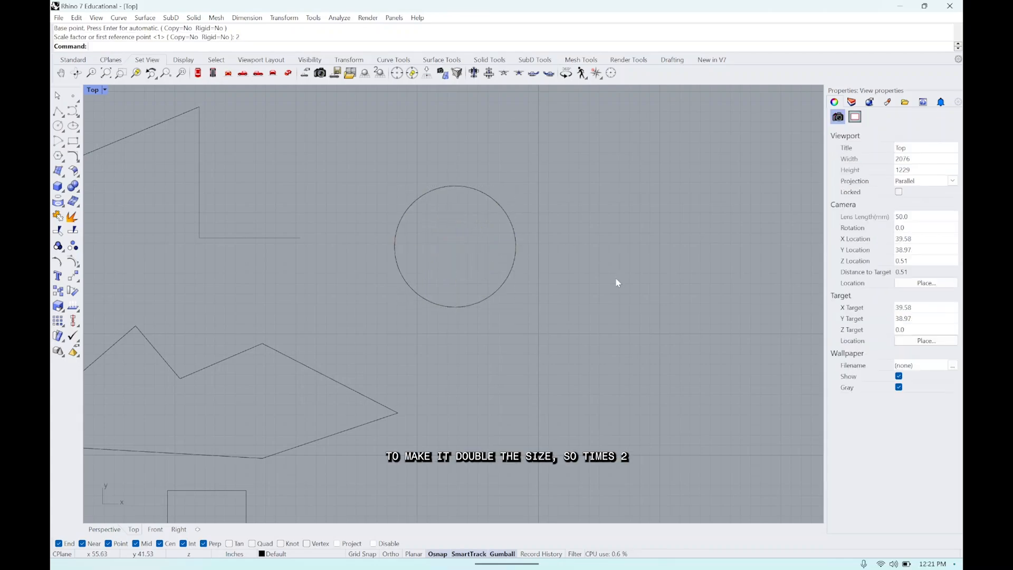
Step: Scale the enlarged circle by a factor of .3 about its centre
left_click(505, 212)
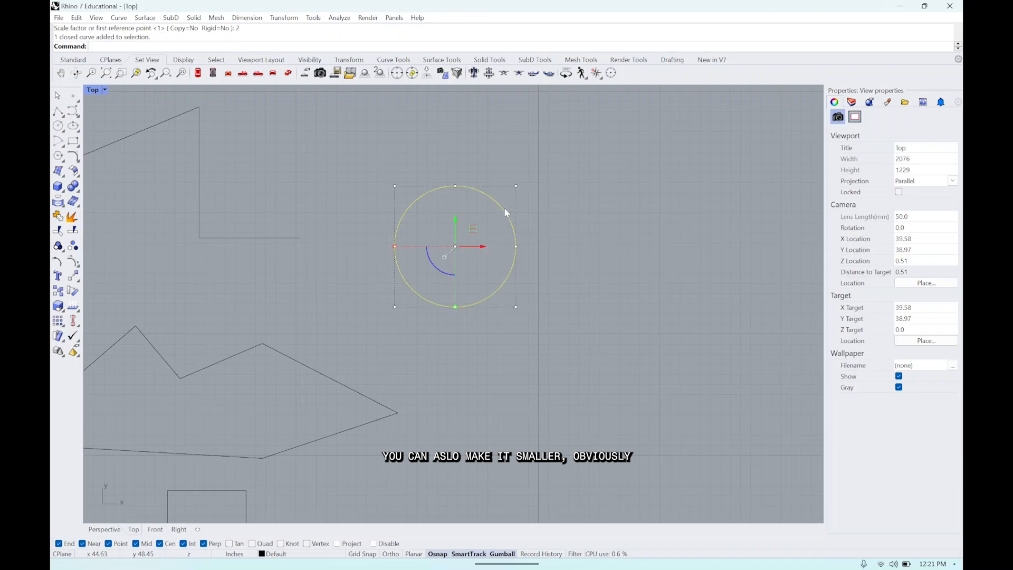
type("Scale")
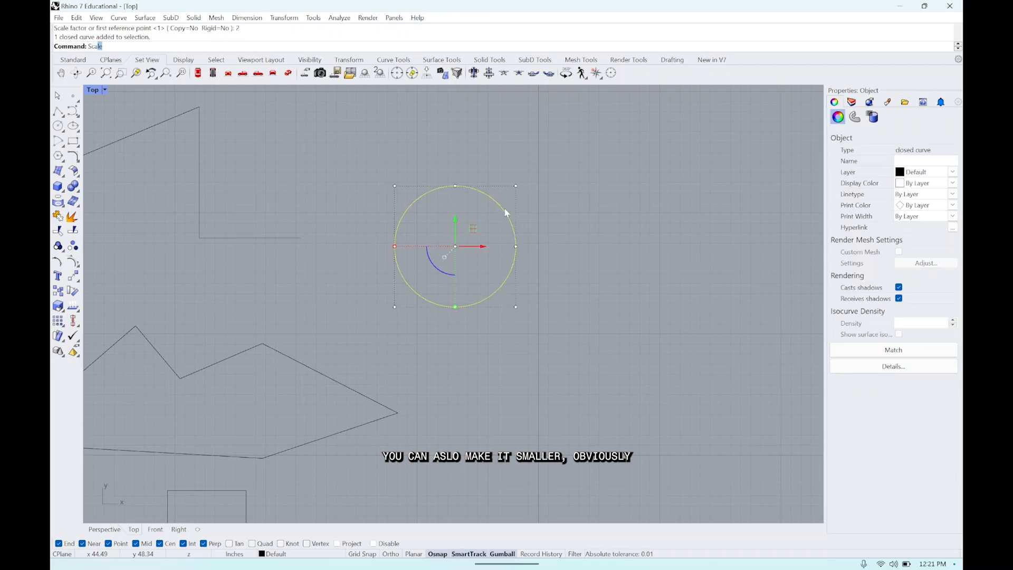
key("Return")
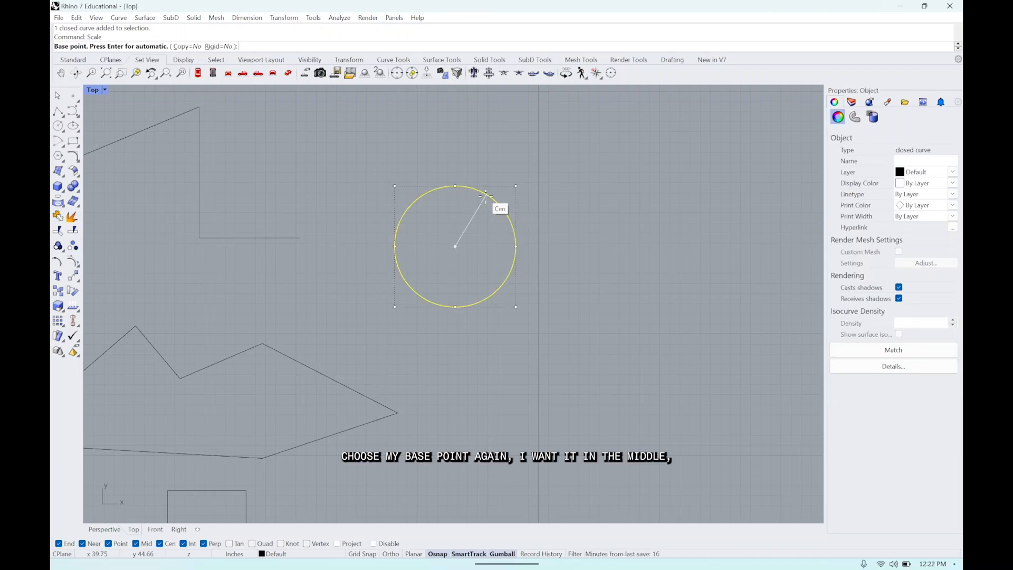
left_click(486, 195)
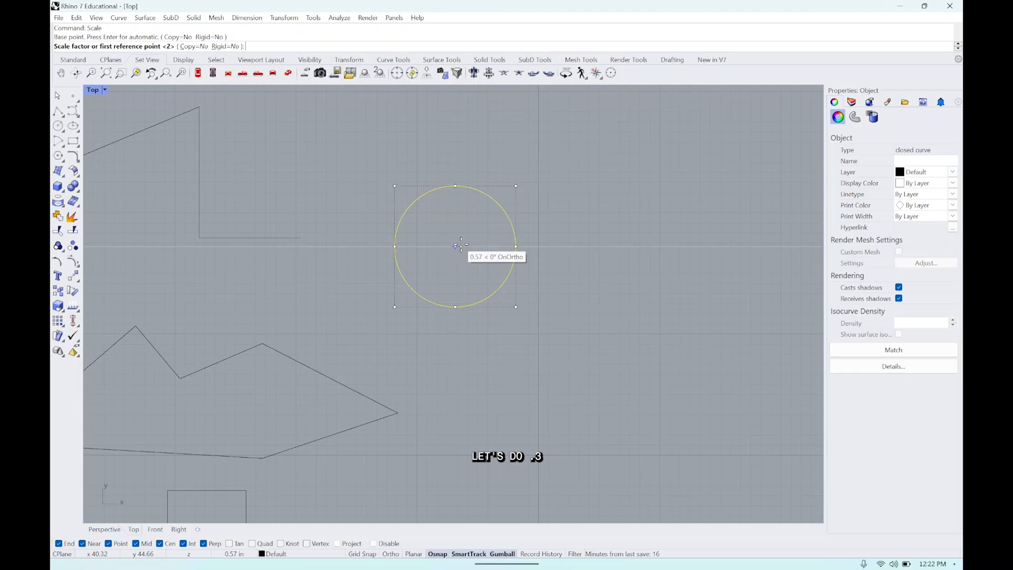
type(".3")
key("Return")
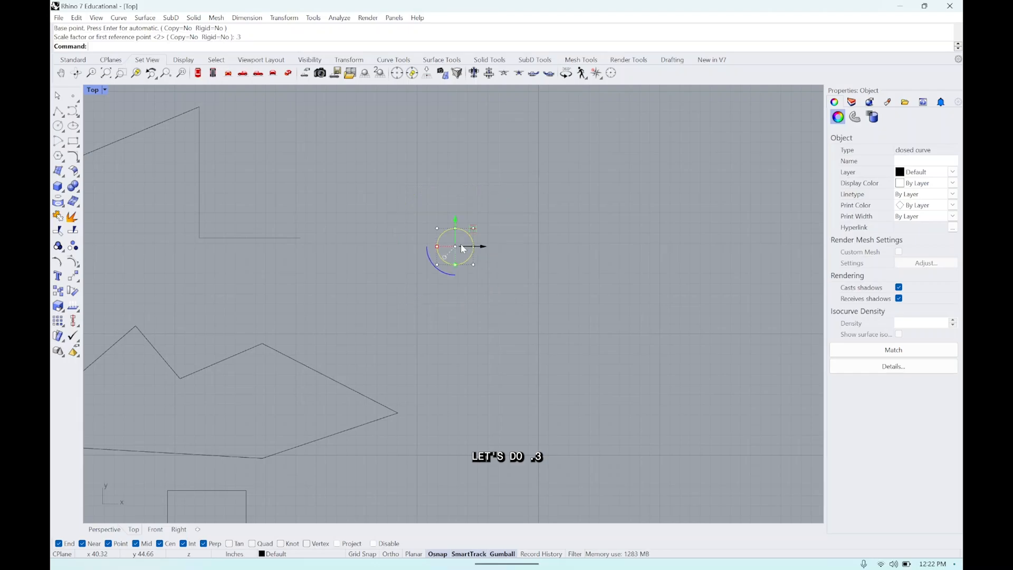
left_click(613, 257)
Step: Scale the small upper circle up freehand about its centre by picking two reference points beside it
left_click(472, 249)
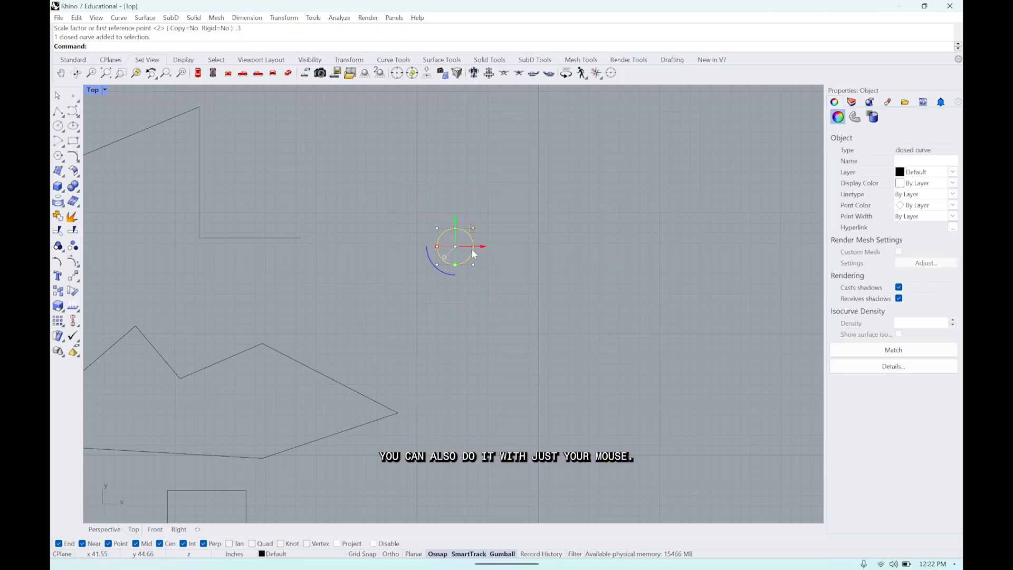
scroll(472, 249, "up", 2)
right_click(472, 254)
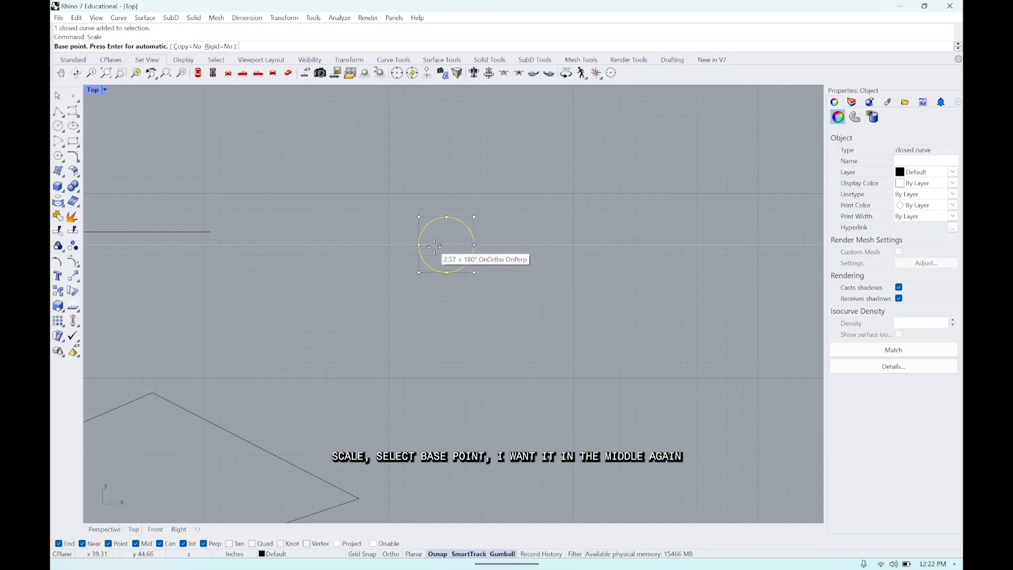
left_click(446, 244)
left_click(539, 189)
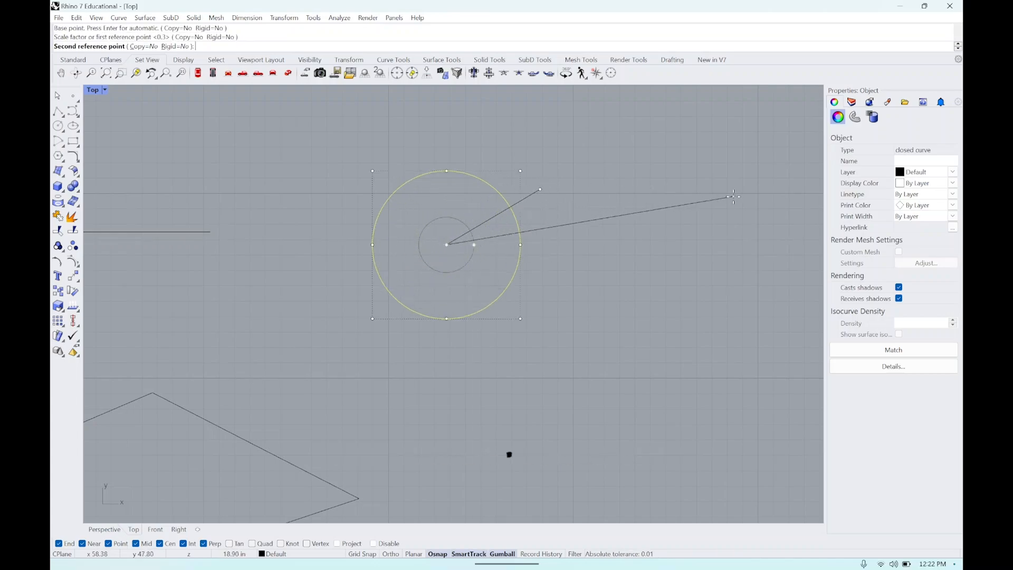
left_click(615, 241)
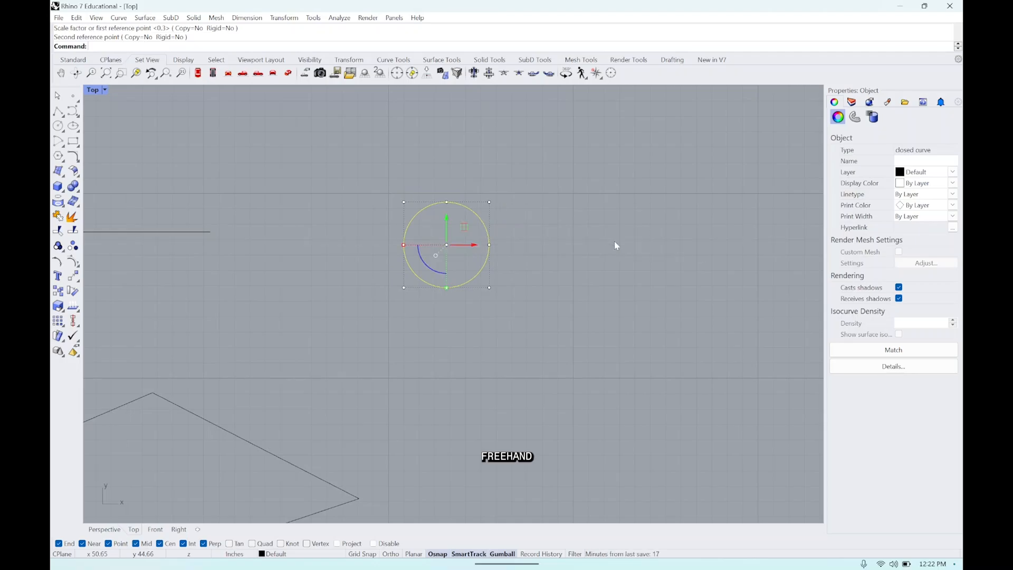
Step: Move the larger rectangle near the origin up with the Gumball into the clear space below the big quadrilateral
scroll(614, 242, "down", 10)
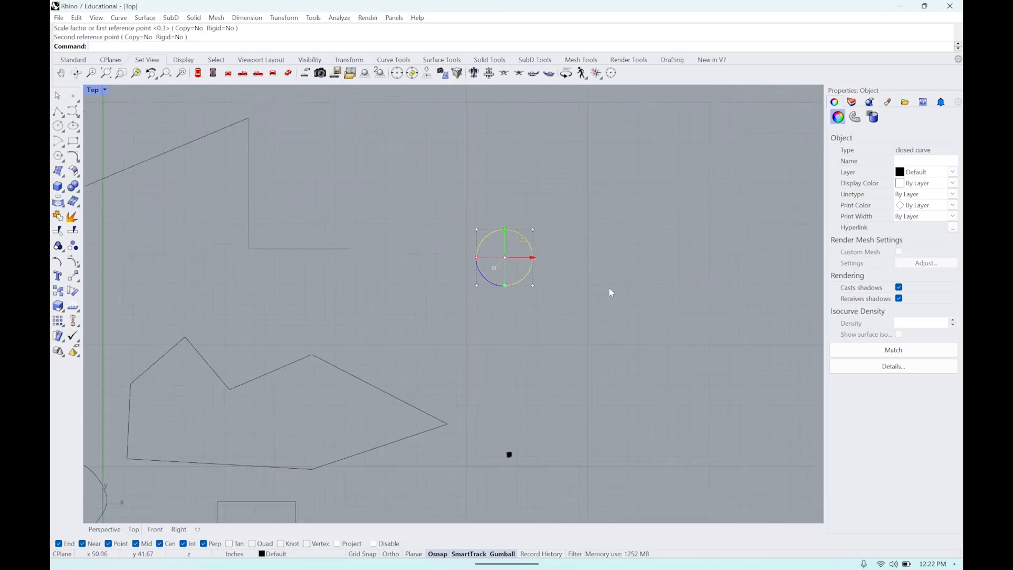
scroll(565, 314, "down", 5)
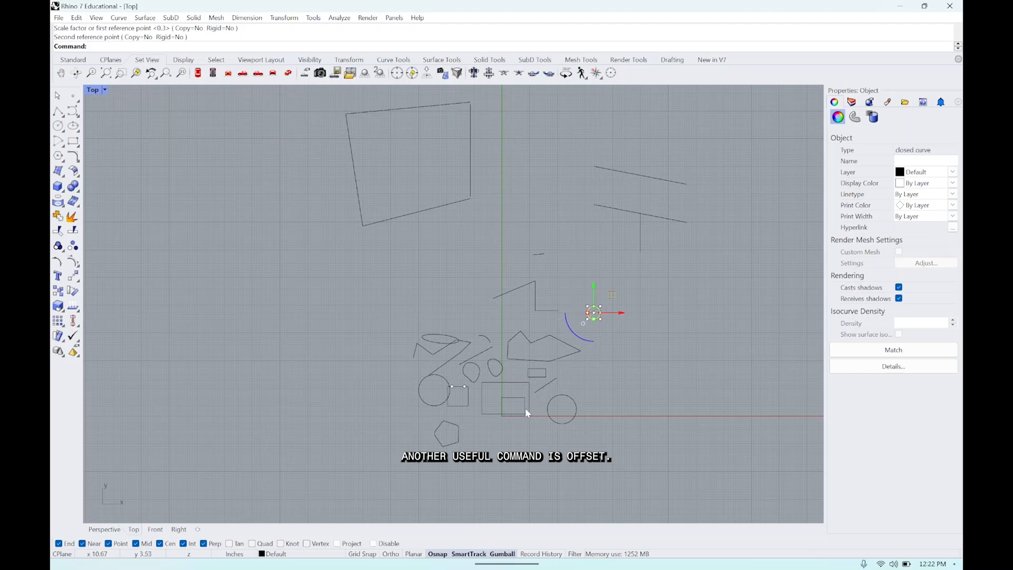
scroll(522, 388, "up", 5)
left_click(510, 368)
left_click_drag(495, 365, 489, 204)
left_click(467, 255)
scroll(477, 180, "up", 8)
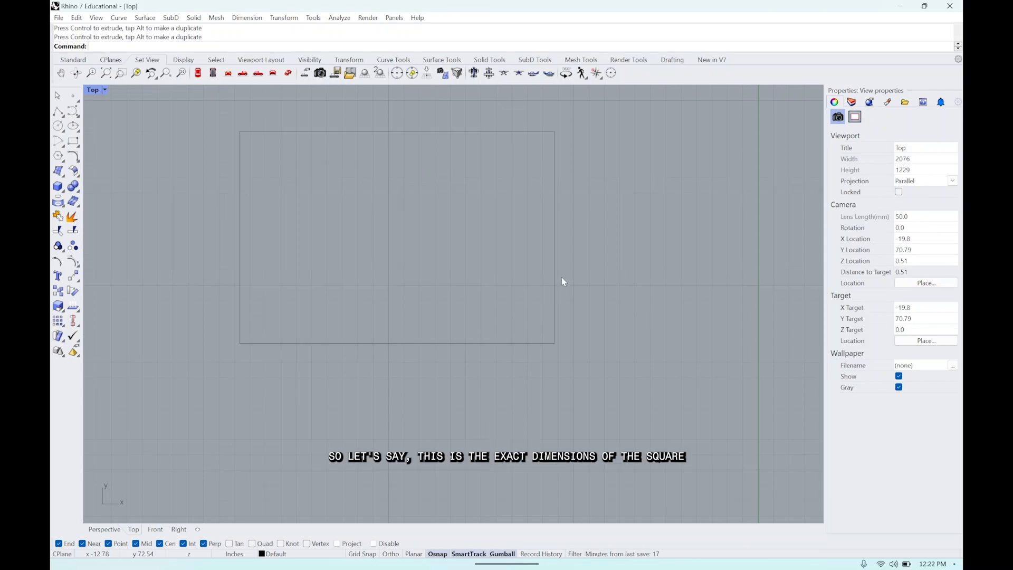
Step: Offset the moved rectangle outward with a distance of 1 and sharp corners
left_click(554, 264)
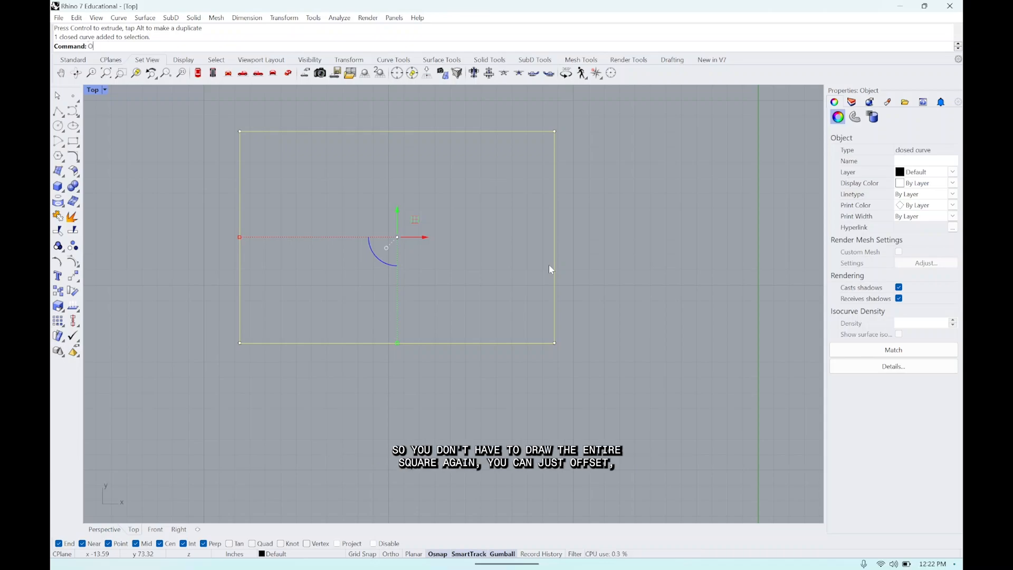
type("Od")
key("BackSpace")
type("ffset")
key("Return")
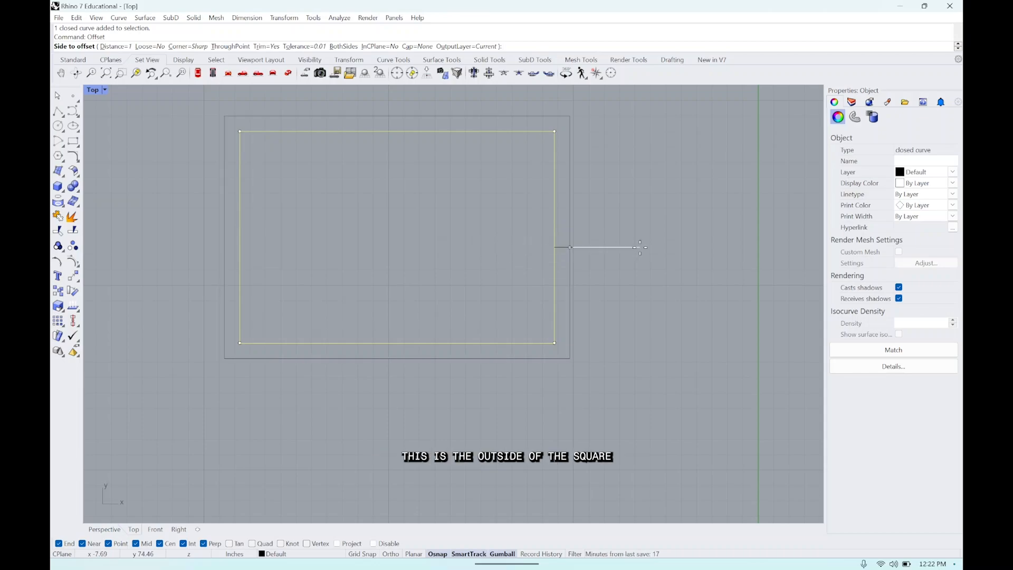
left_click(621, 272)
left_click(615, 301)
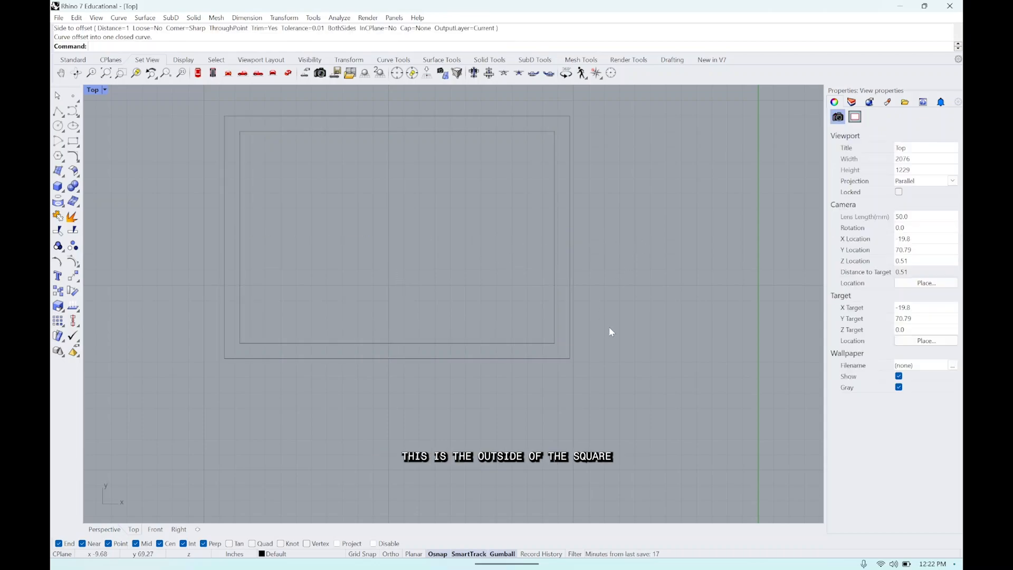
Step: Offset the original middle rectangle inward with a distance of 1
left_click(553, 268)
key("Return")
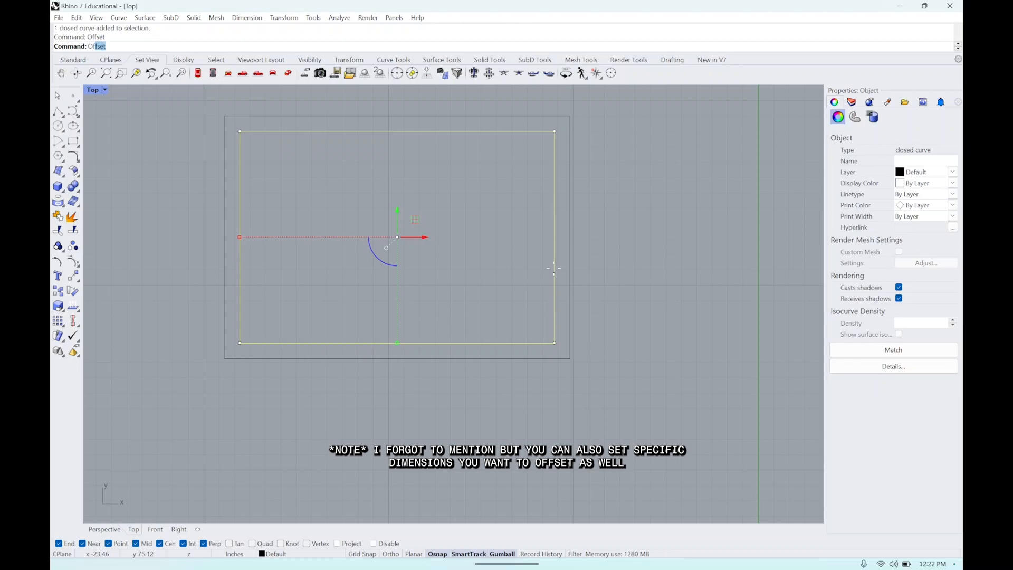
left_click(553, 268)
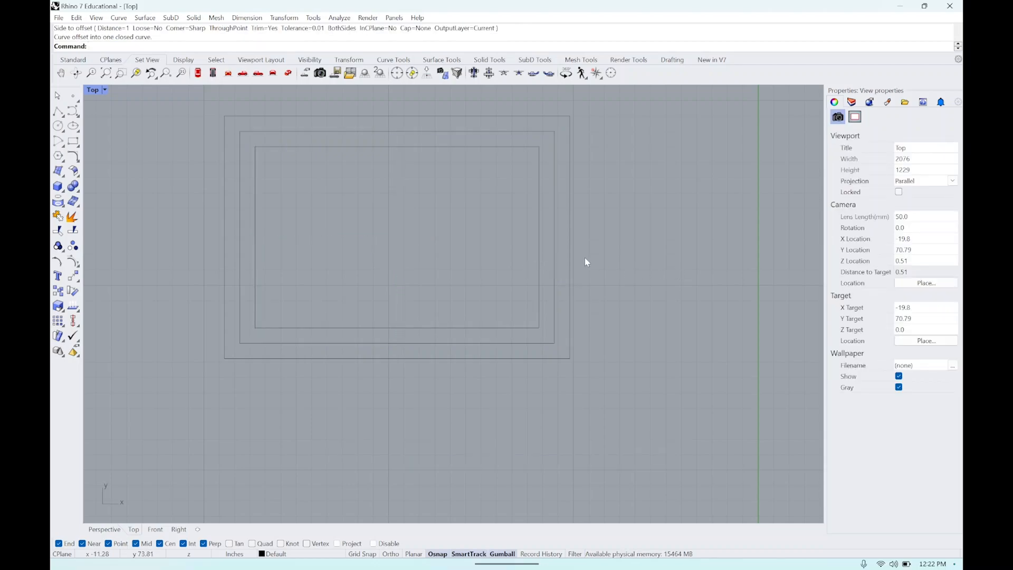
Step: Select the nested rectangles one at a time to check whether they are separate curves
left_click(559, 258)
left_click(554, 259)
left_click(540, 259)
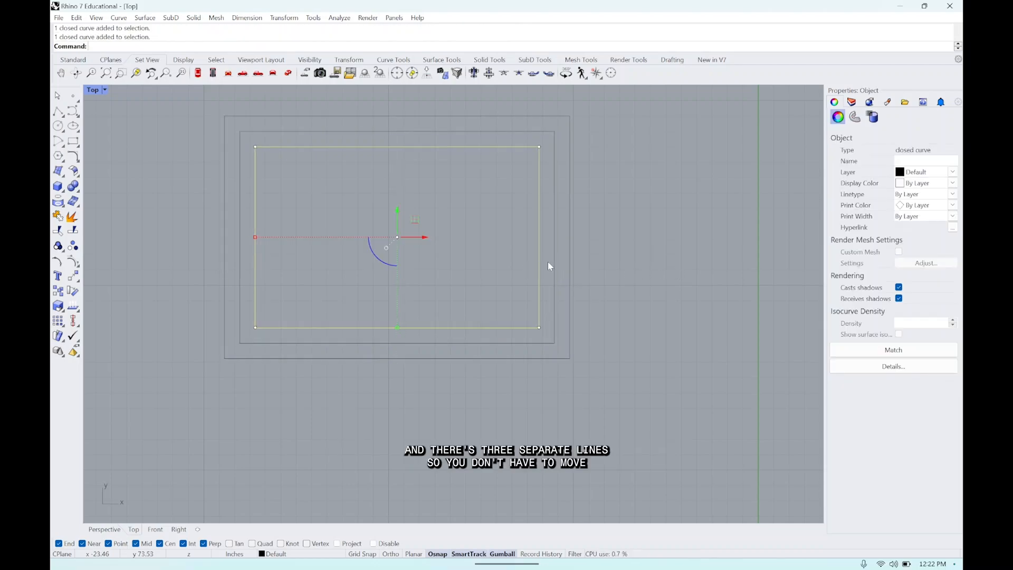
left_click(566, 261)
left_click(540, 262)
left_click(555, 262)
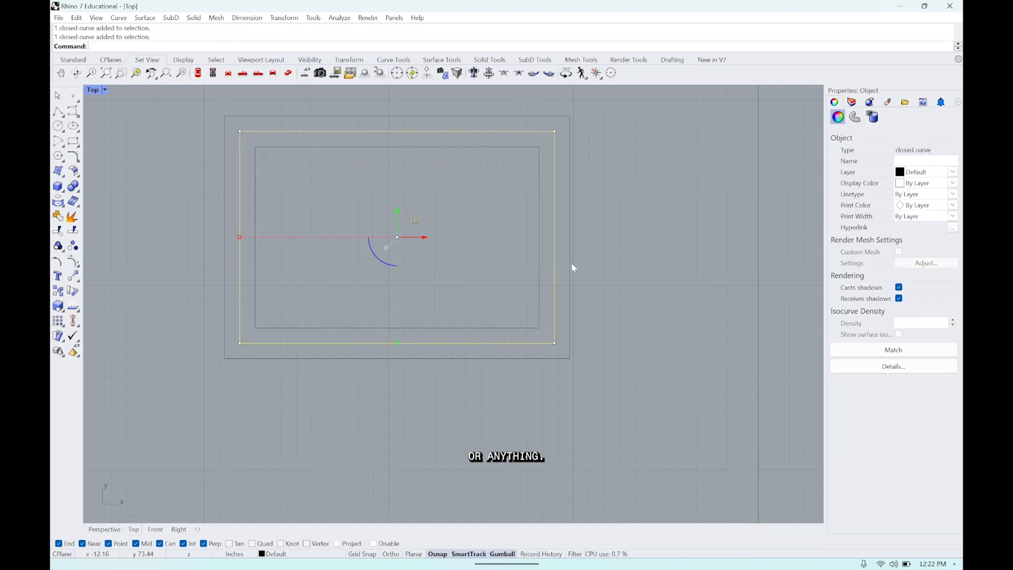
left_click(571, 262)
left_click(609, 263)
Step: Offset the upper slanted line upward with a distance of 1
scroll(609, 263, "down", 4)
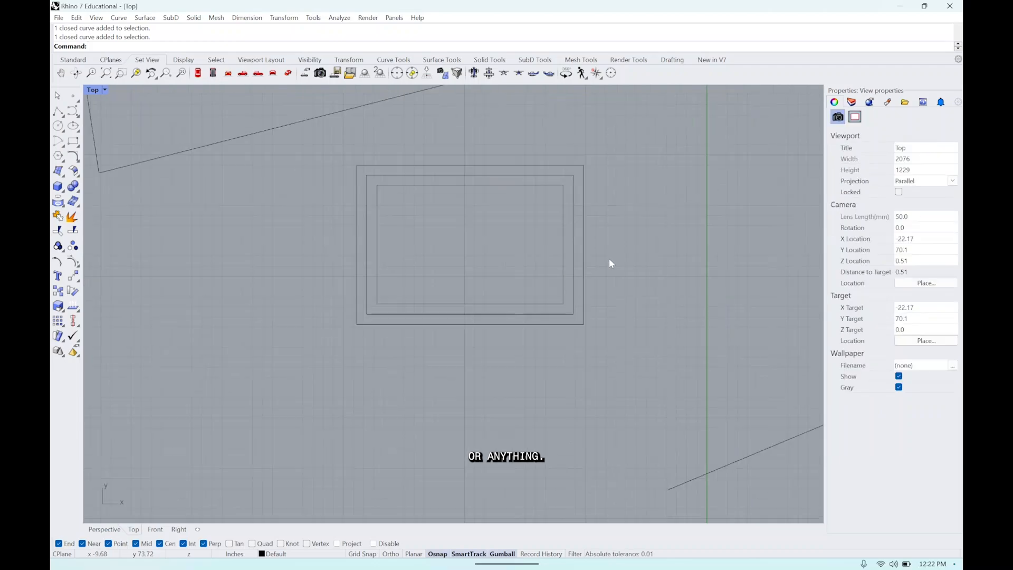
scroll(612, 267, "down", 4)
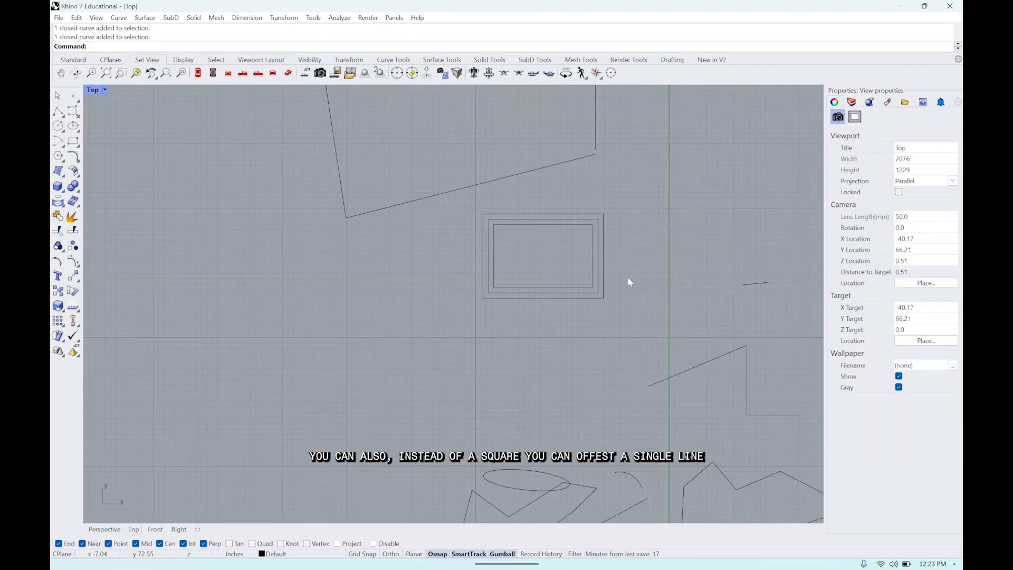
scroll(660, 307, "down", 4)
right_click_drag(746, 281, 589, 317)
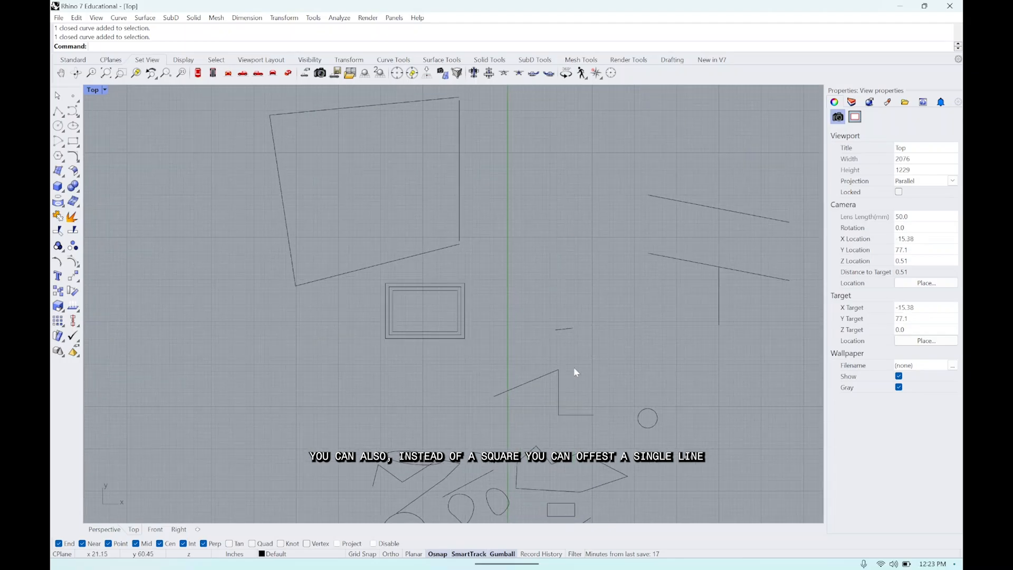
scroll(574, 366, "up", 6)
right_click_drag(707, 231, 424, 382)
left_click(532, 213)
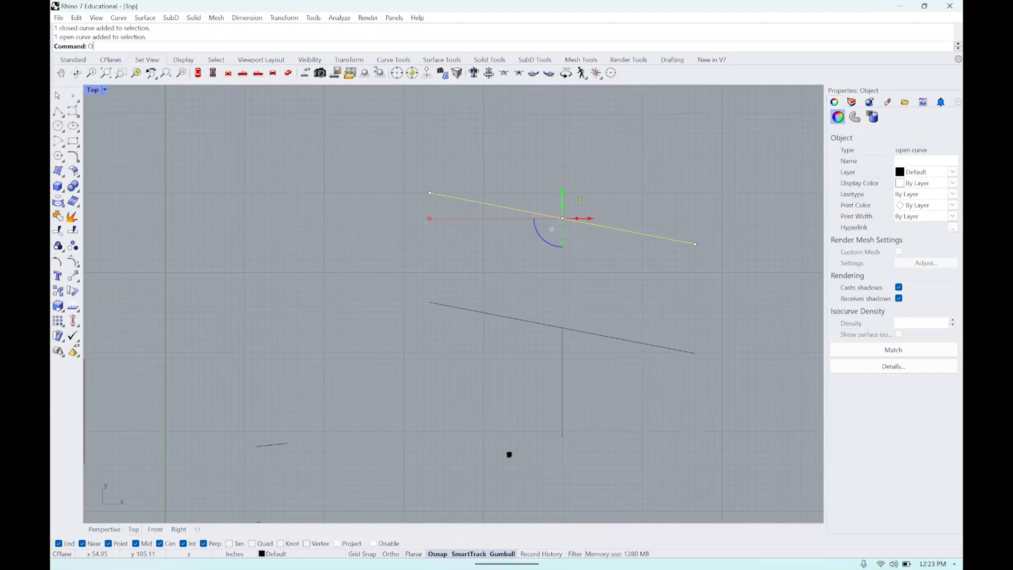
type("offset")
key("Return")
left_click(556, 174)
left_click(516, 283)
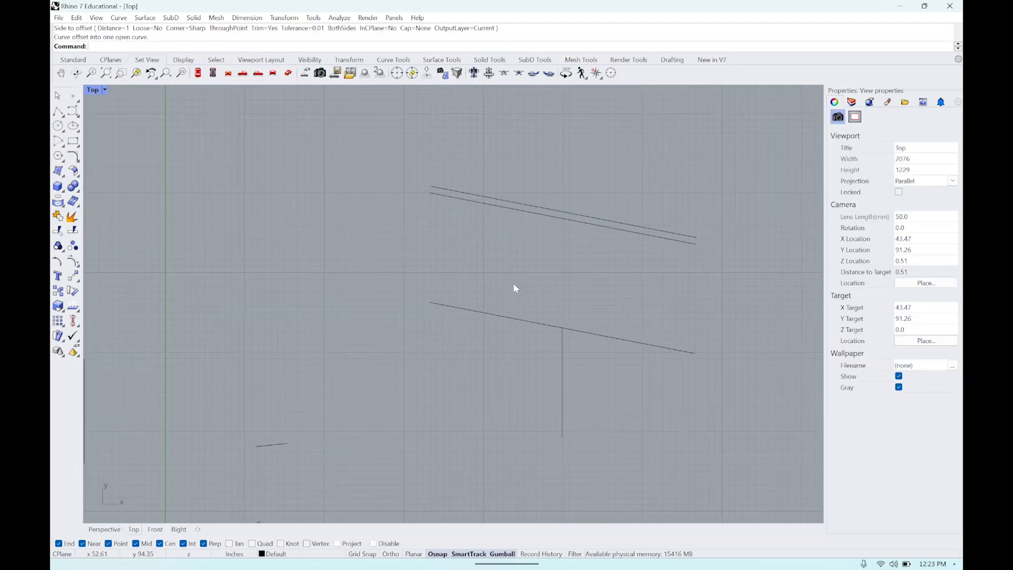
Step: Delete the upper slanted line together with its parallel offset copy
scroll(443, 237, "down", 8)
right_click_drag(336, 282, 402, 256)
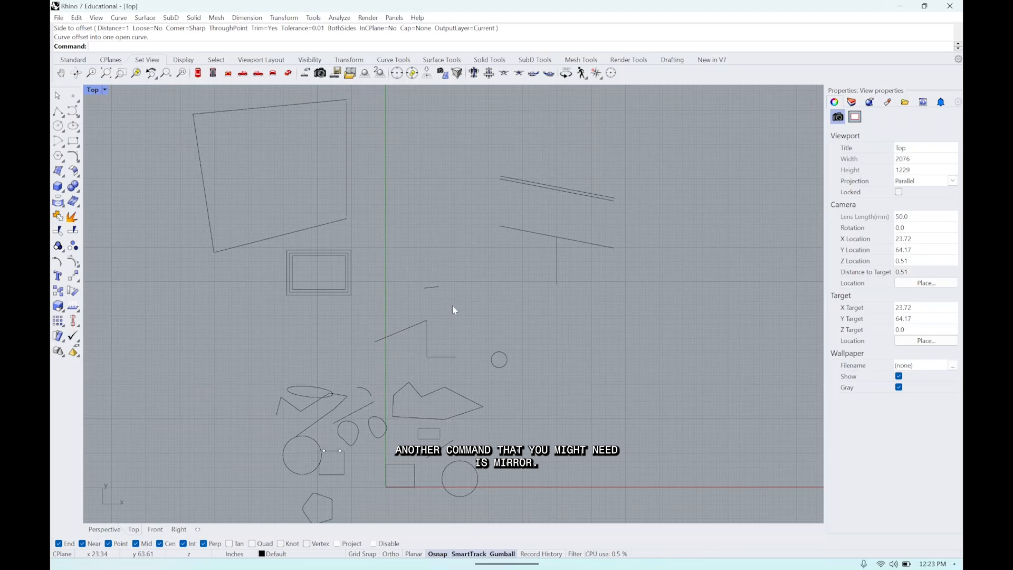
scroll(556, 232, "up", 2)
scroll(641, 239, "up", 6)
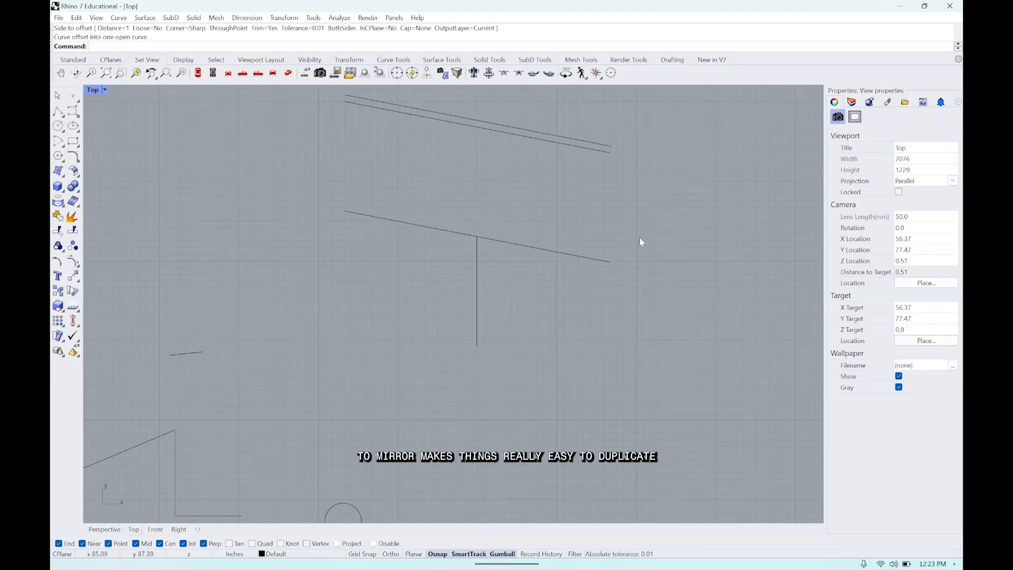
right_click_drag(639, 237, 612, 308)
left_click_drag(557, 239, 502, 182)
key("Delete")
Step: Mirror a copy of the three nested rectangles across a vertical line running down from the quadrilateral's lower-left corner, trying Ortho on and off
scroll(502, 315, "up", 3)
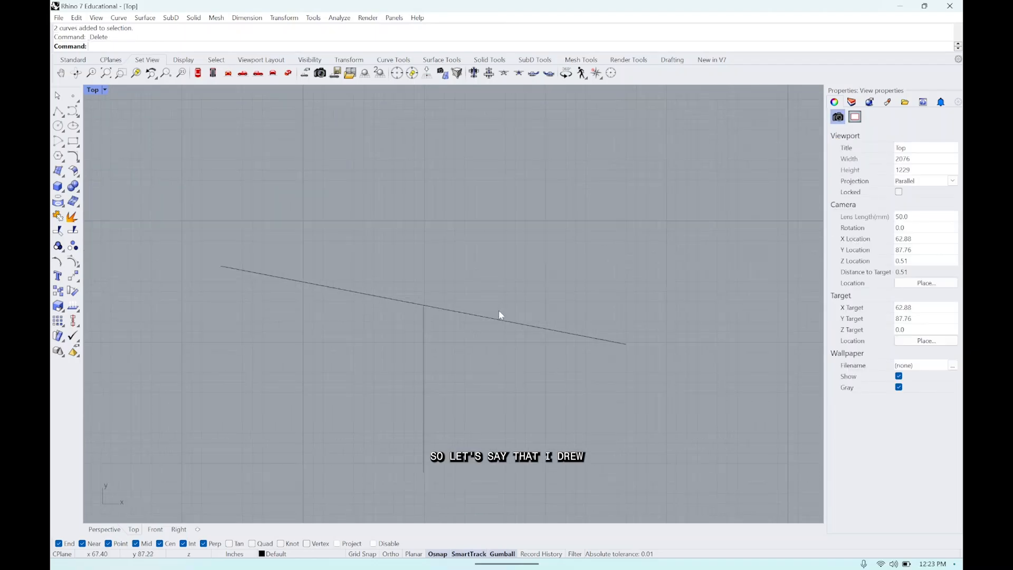
scroll(462, 337, "down", 2)
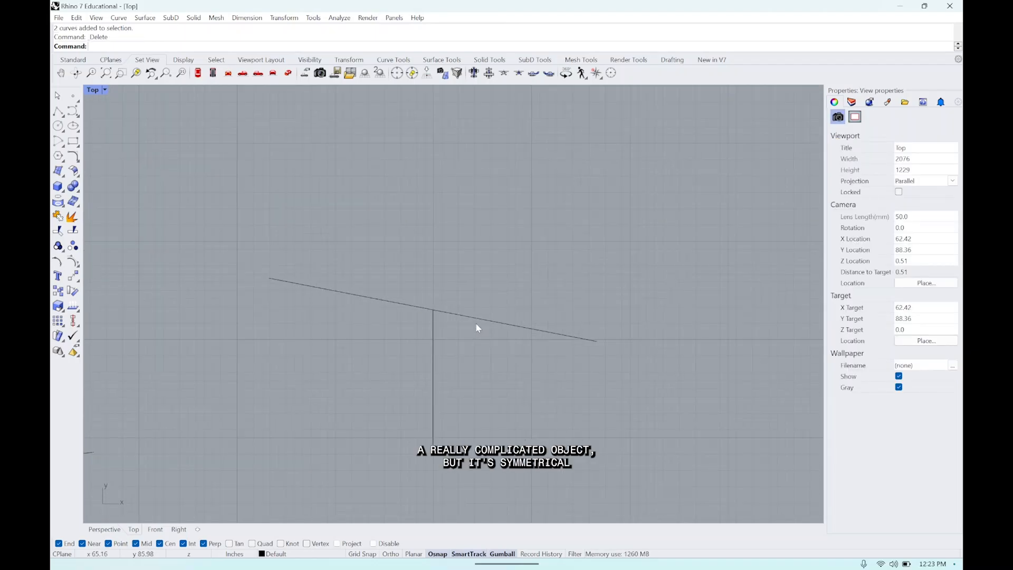
scroll(477, 328, "down", 8)
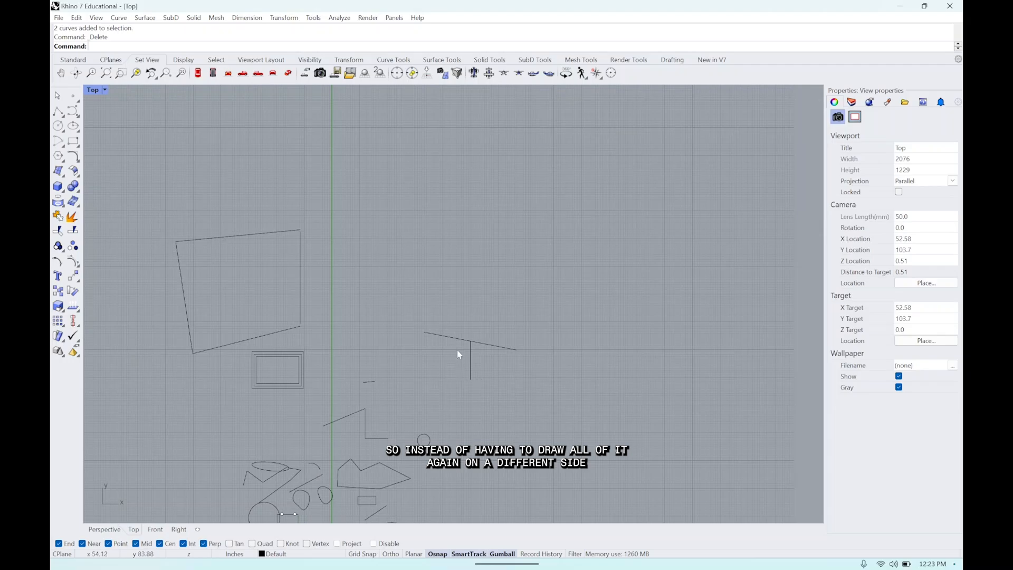
right_click_drag(385, 350, 457, 344)
scroll(405, 304, "up", 4)
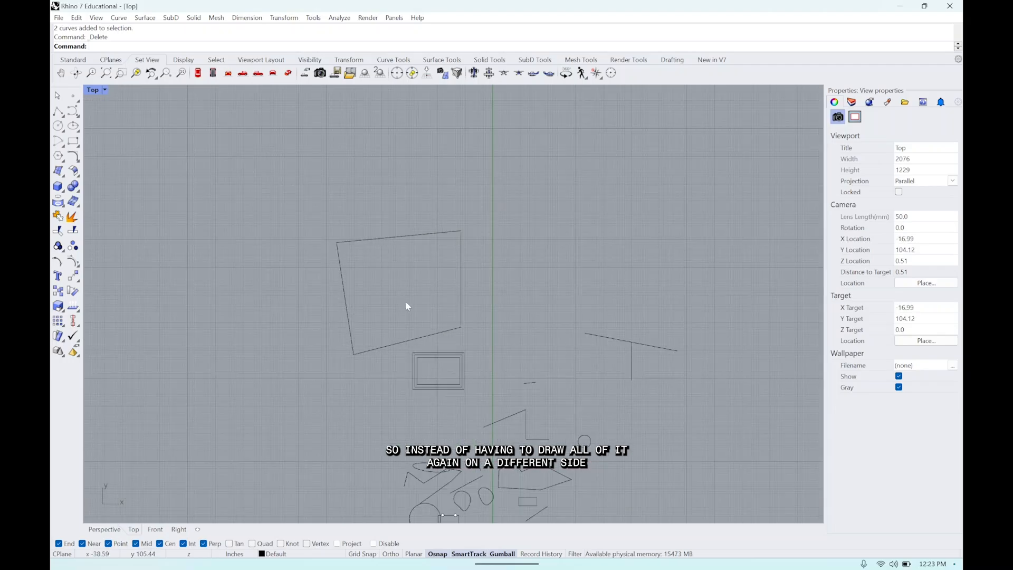
scroll(472, 377, "up", 3)
left_click_drag(475, 426, 376, 335)
right_click_drag(295, 354, 427, 340)
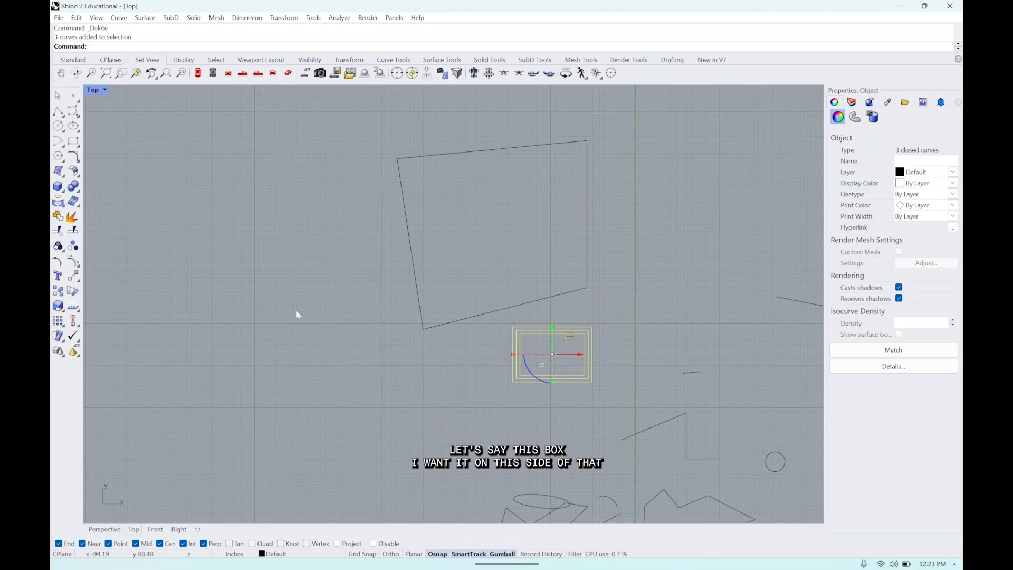
type("mi")
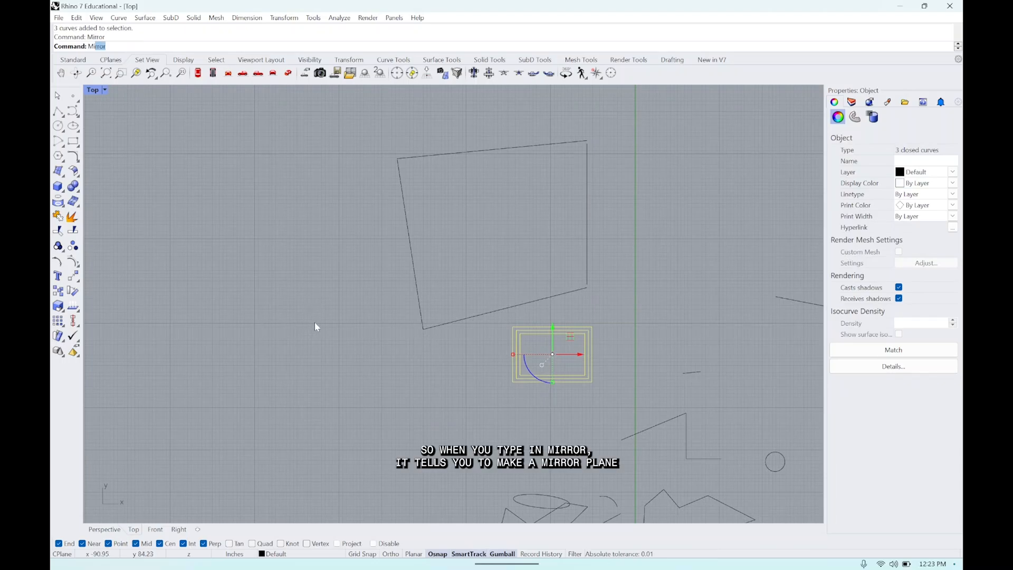
key("Return")
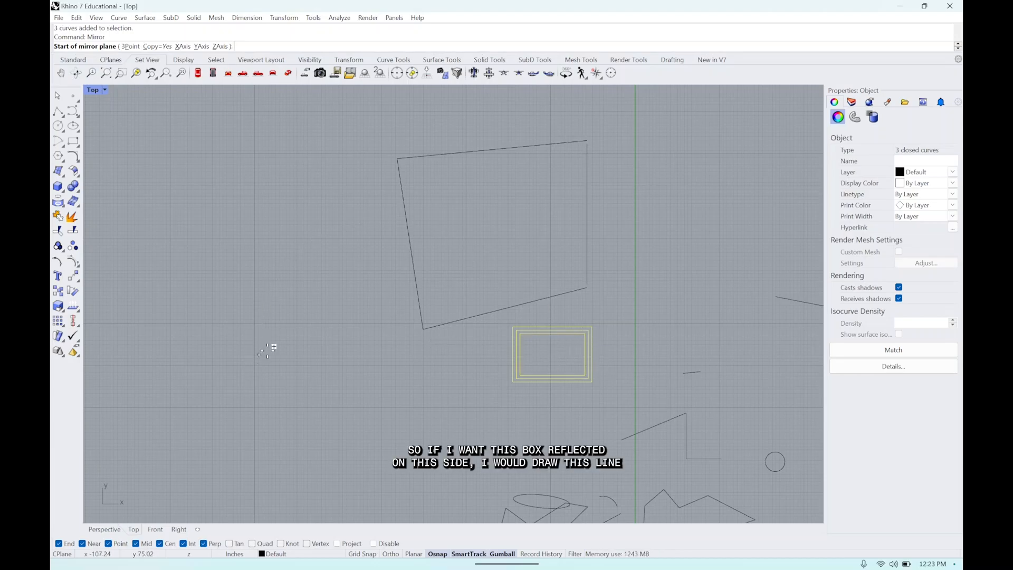
left_click(423, 328)
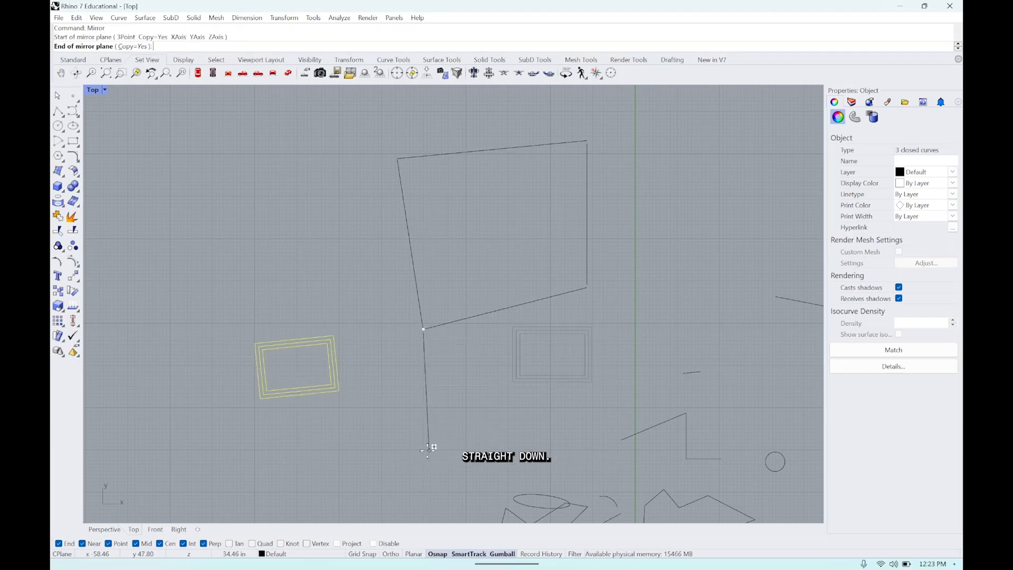
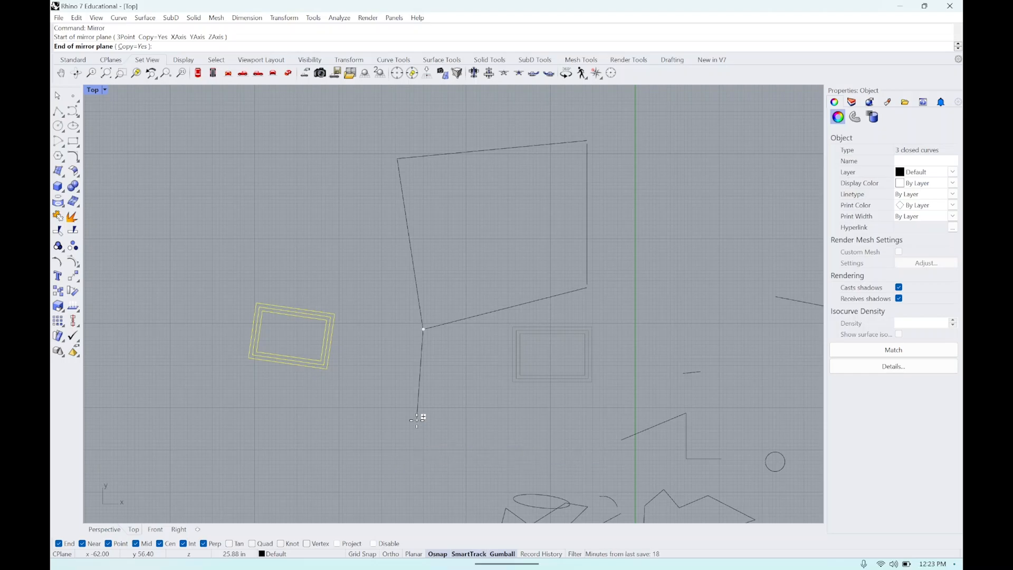
left_click(390, 555)
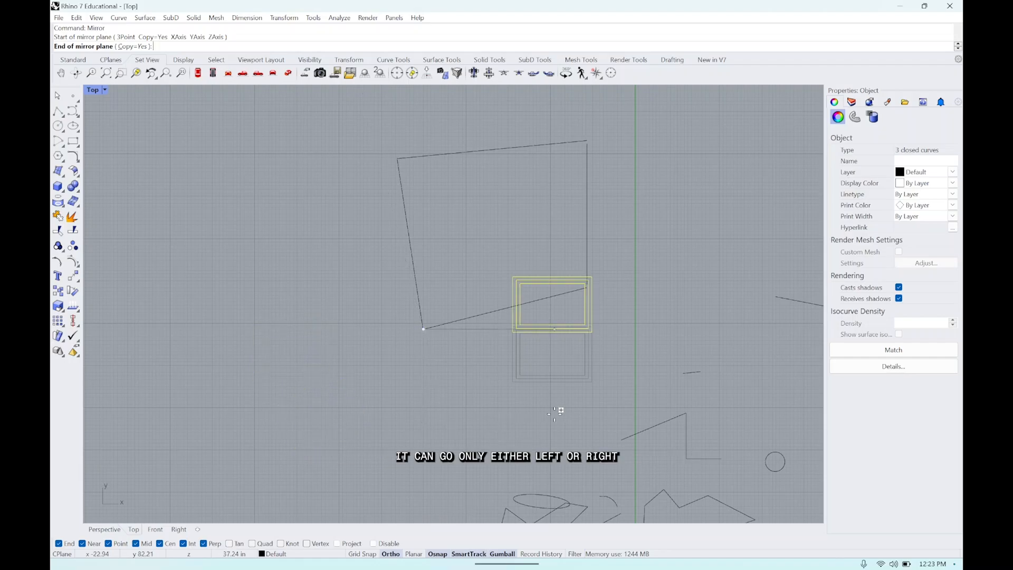
left_click(391, 555)
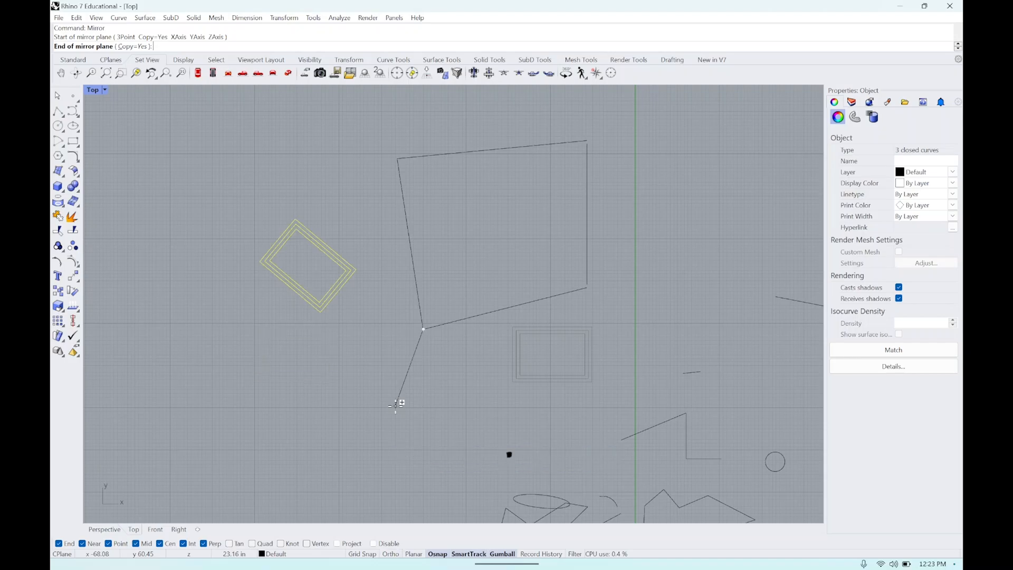
left_click(401, 404)
left_click(426, 422)
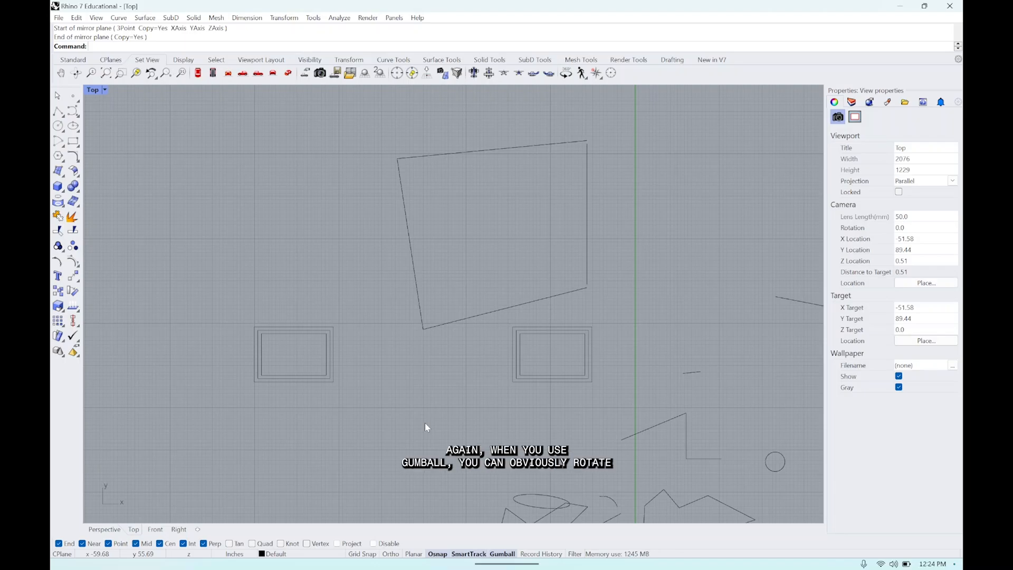
Step: Rotate the mirrored set of three rectangles freely with the Gumball until it stands nearly upright
left_click_drag(360, 402, 222, 302)
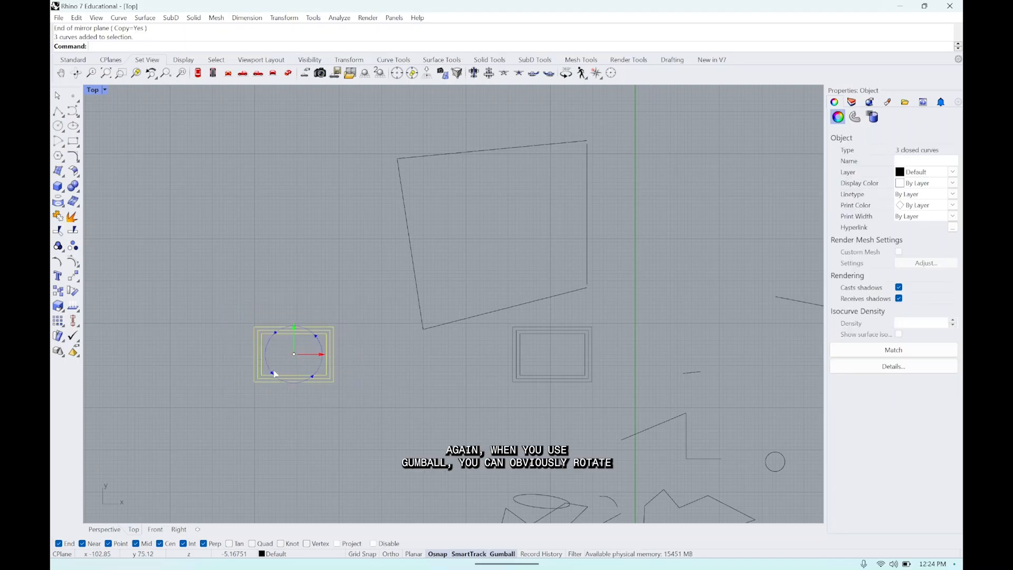
left_click_drag(272, 351, 254, 323)
left_click(331, 271)
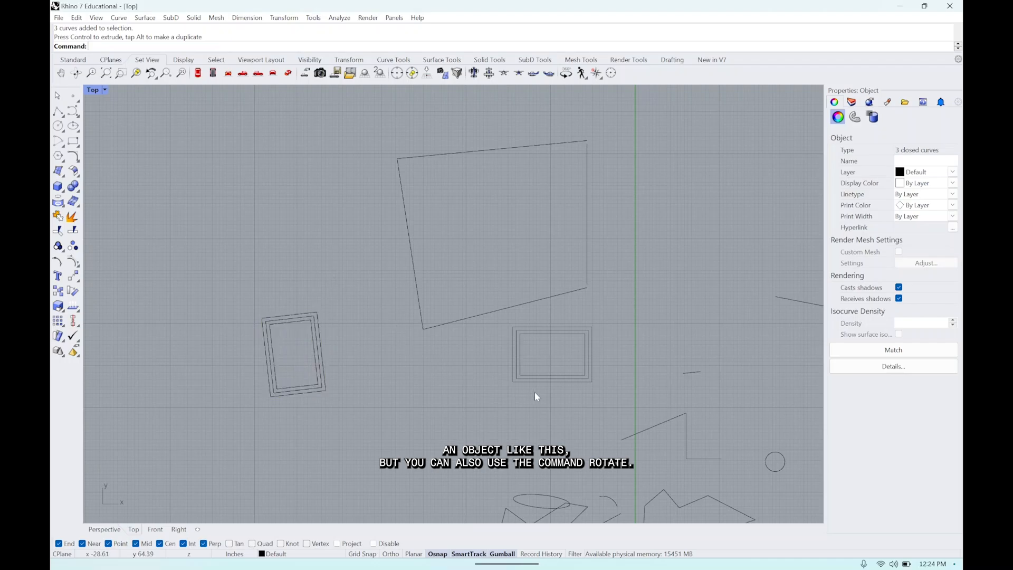
Step: Rotate the short vertical line about its junction with the slanted line, using that line's left end as reference, until it points upward
right_click_drag(593, 362, 342, 360)
left_click(595, 344)
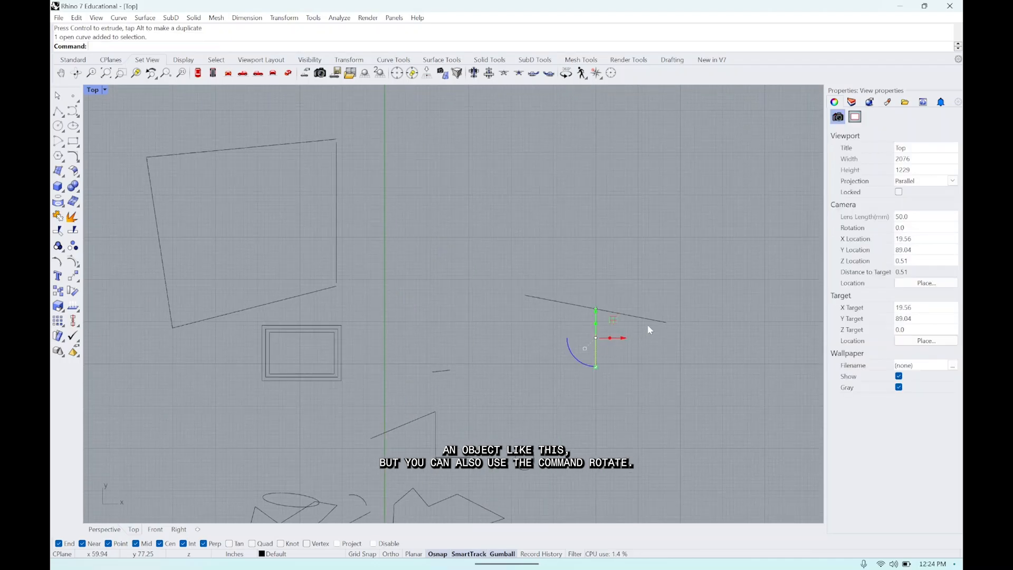
type("rotate")
key("Return")
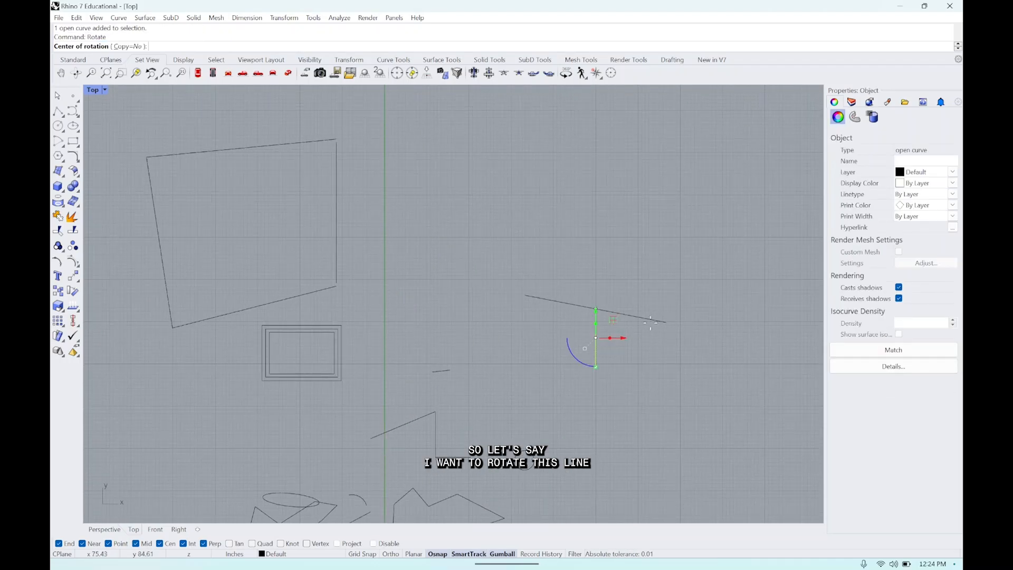
scroll(635, 325, "up", 5)
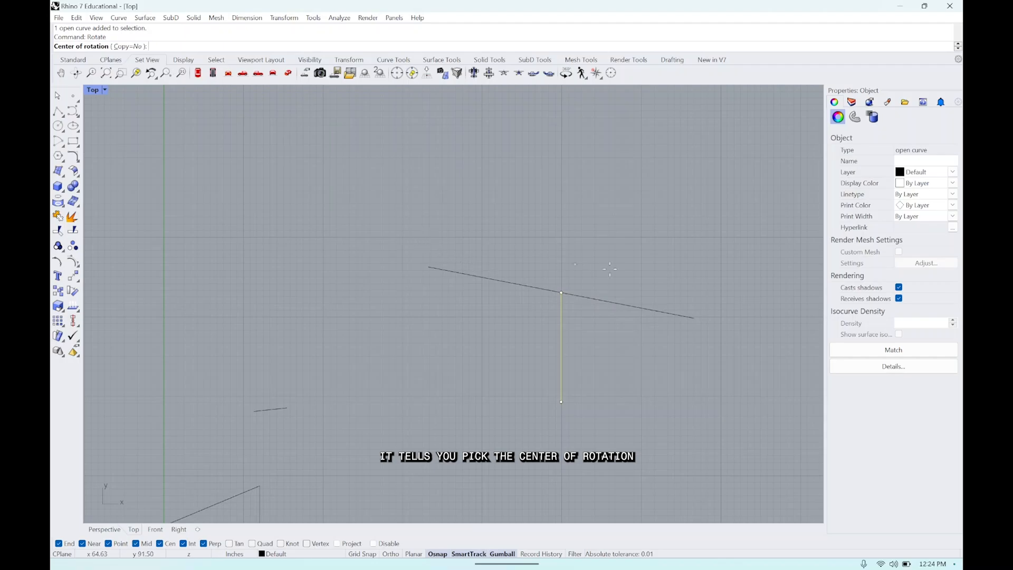
left_click(561, 292)
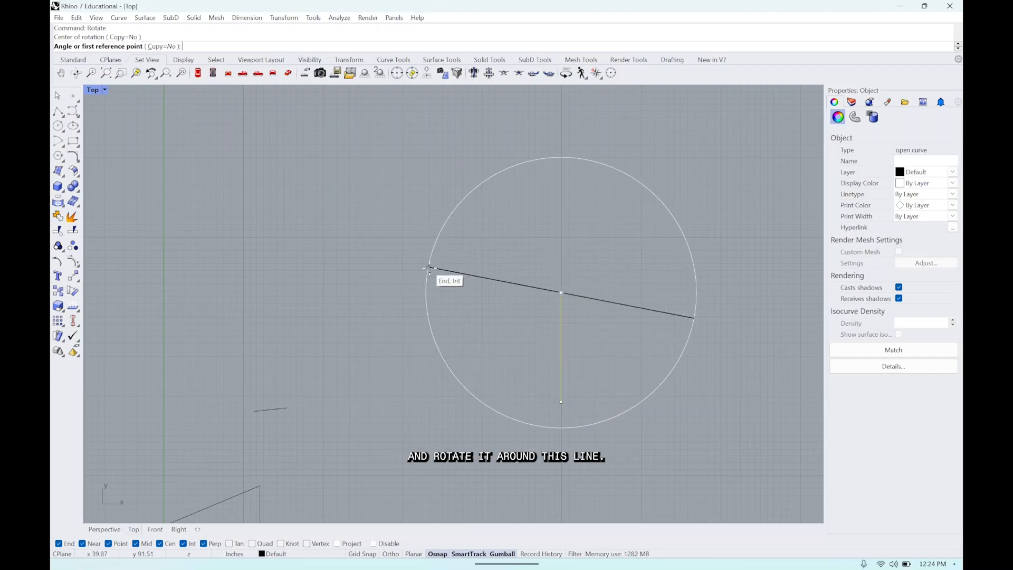
left_click(429, 268)
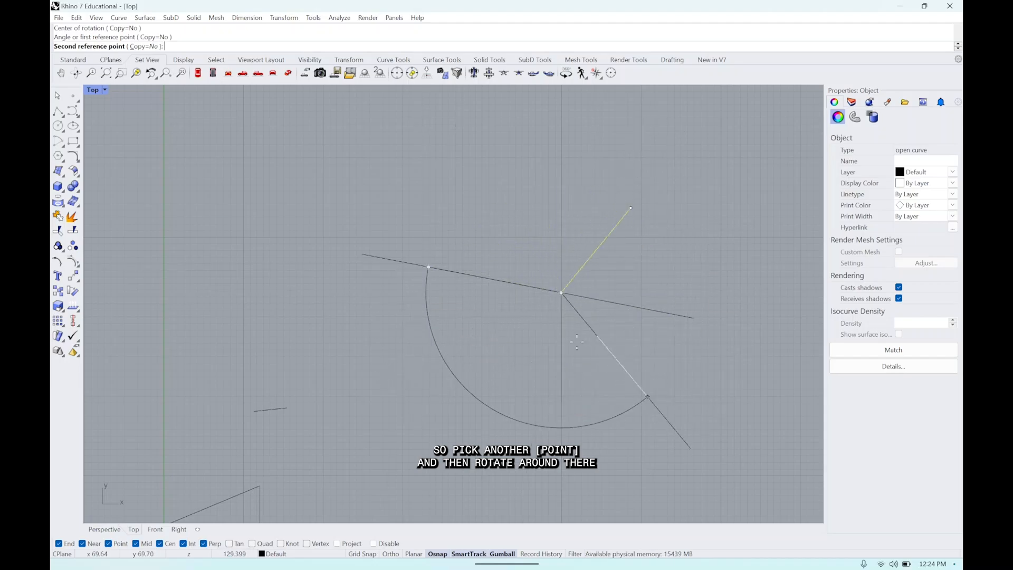
left_click(661, 334)
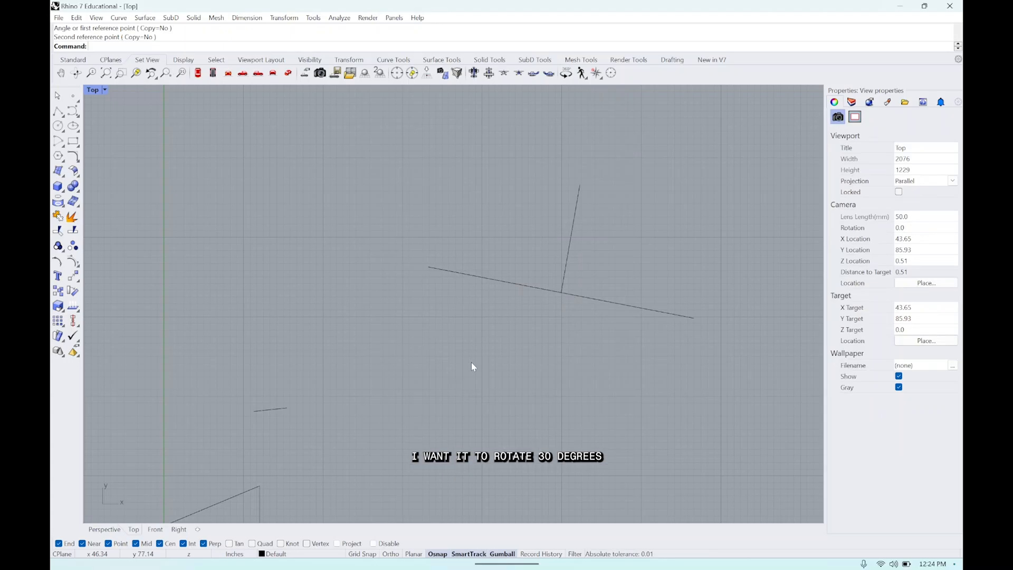
Step: Rotate the same short line by 30 degrees about its lower end on the slanted line
left_click(569, 257)
type("rotate")
key("Return")
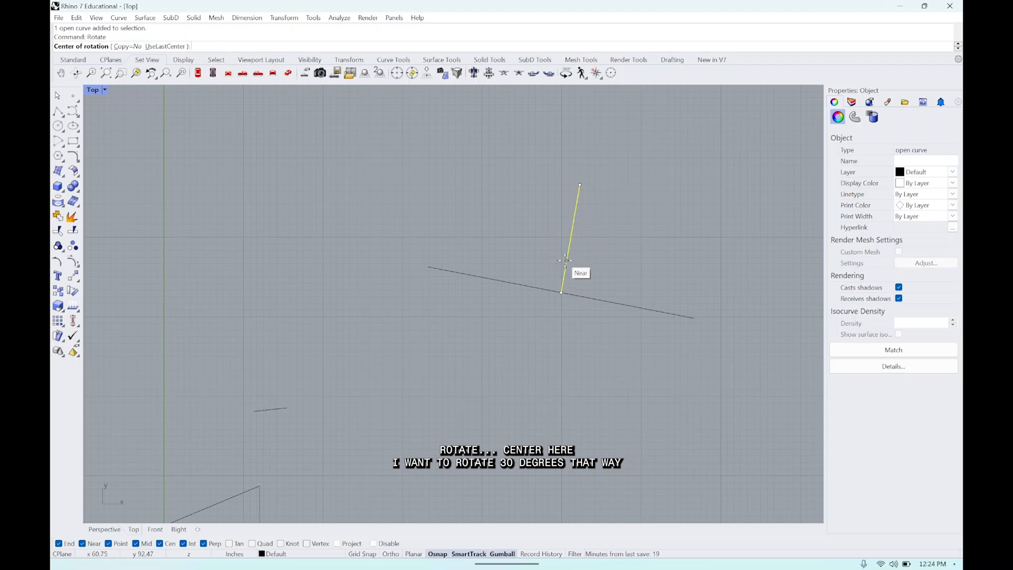
left_click(560, 293)
type("3")
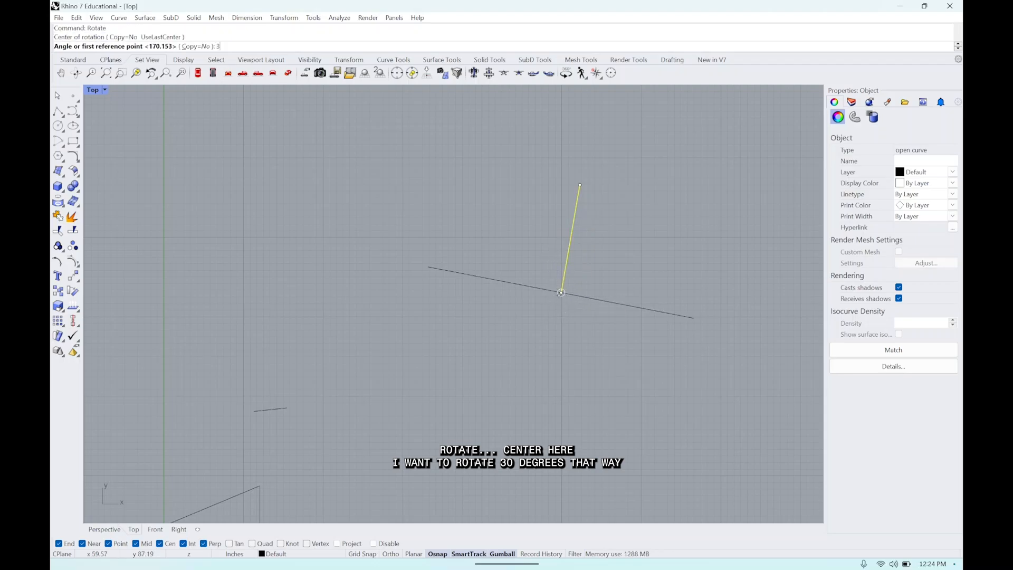
type("0")
key("Return")
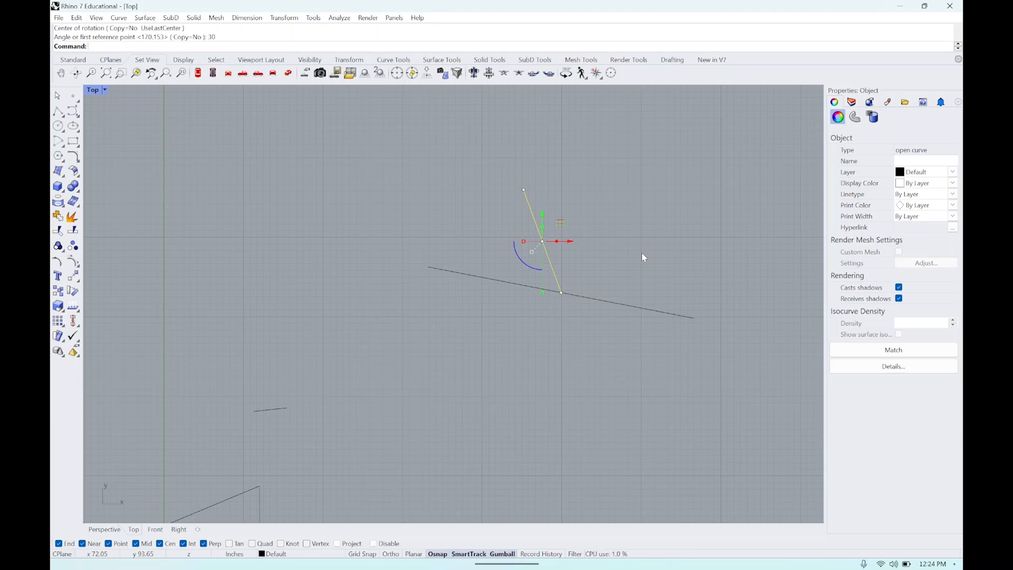
Step: Move the three-line zigzag near the small circle with the Gumball
scroll(618, 277, "down", 5)
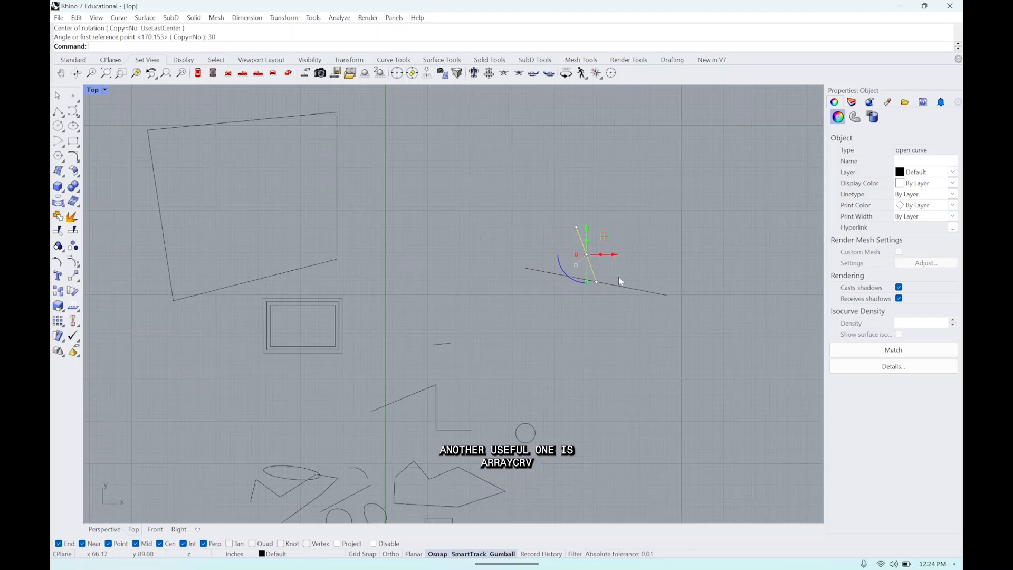
scroll(604, 349, "up", 4)
left_click(555, 374)
left_click_drag(578, 365, 635, 323)
left_click(527, 352)
left_click(484, 363)
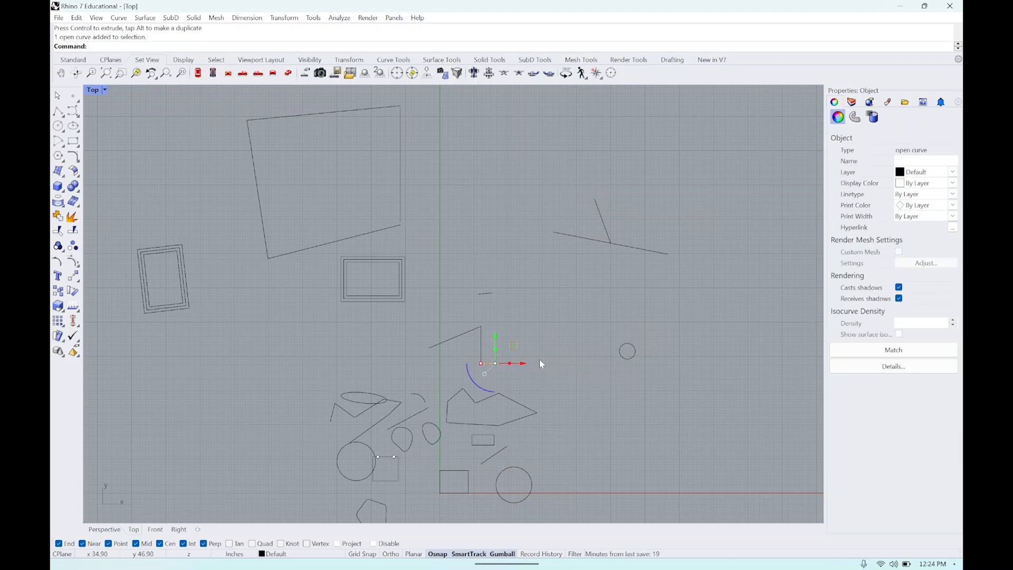
left_click(559, 372)
left_click_drag(543, 373, 437, 317)
left_click_drag(502, 346, 640, 370)
left_click(688, 359)
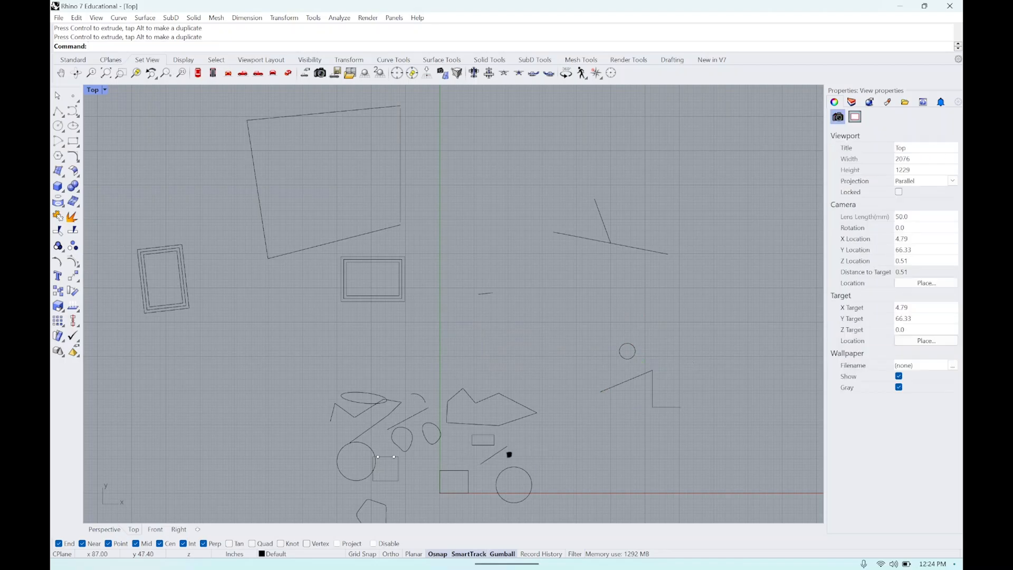
Step: Move the three zigzag lines from the free end of the diagonal so that it snaps to the small circle's right side
right_click(689, 358)
left_click_drag(690, 423, 622, 373)
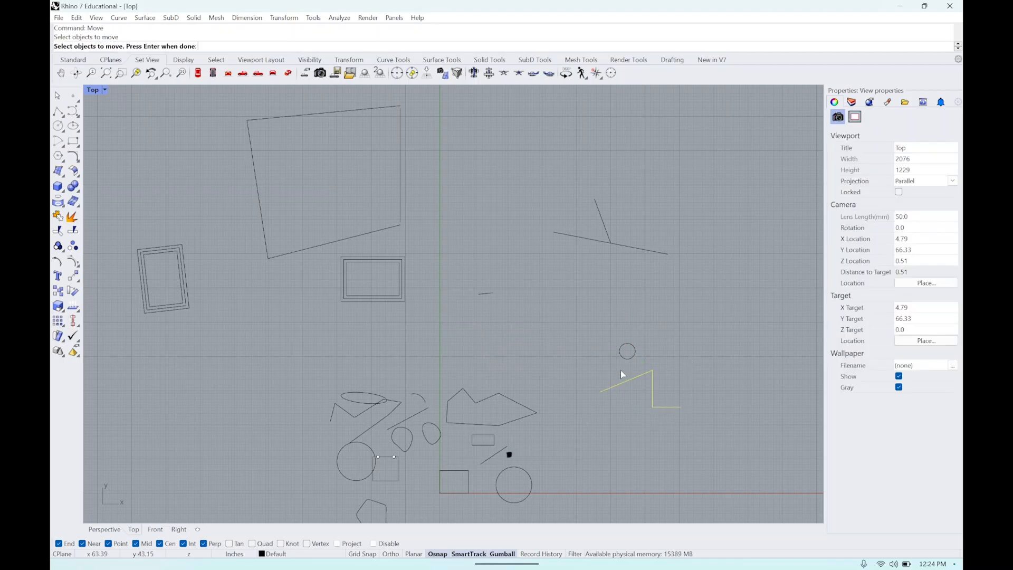
right_click(628, 385)
scroll(640, 409, "up", 4)
scroll(629, 405, "up", 2)
left_click(570, 378)
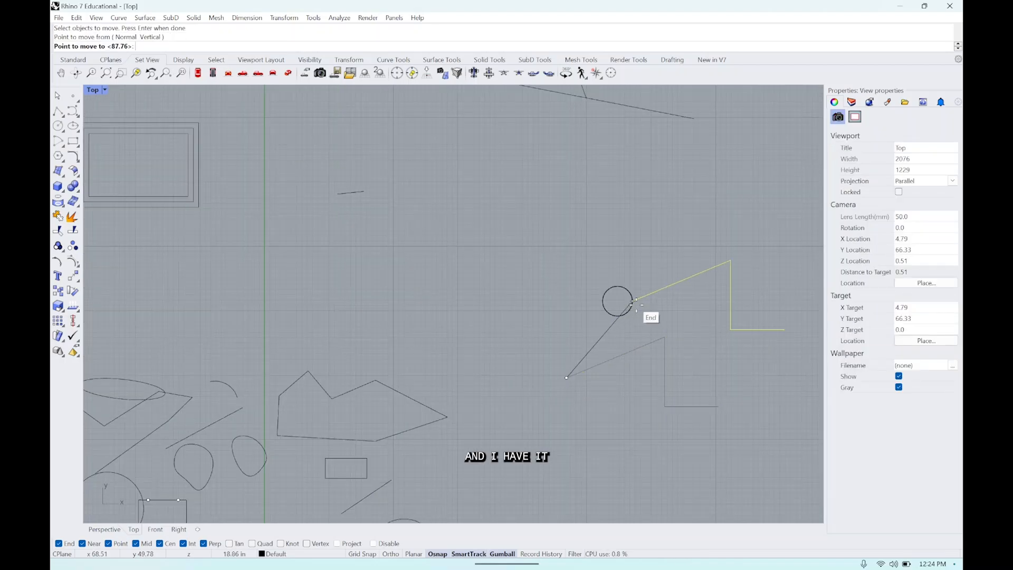
left_click(633, 302)
scroll(642, 322, "up", 3)
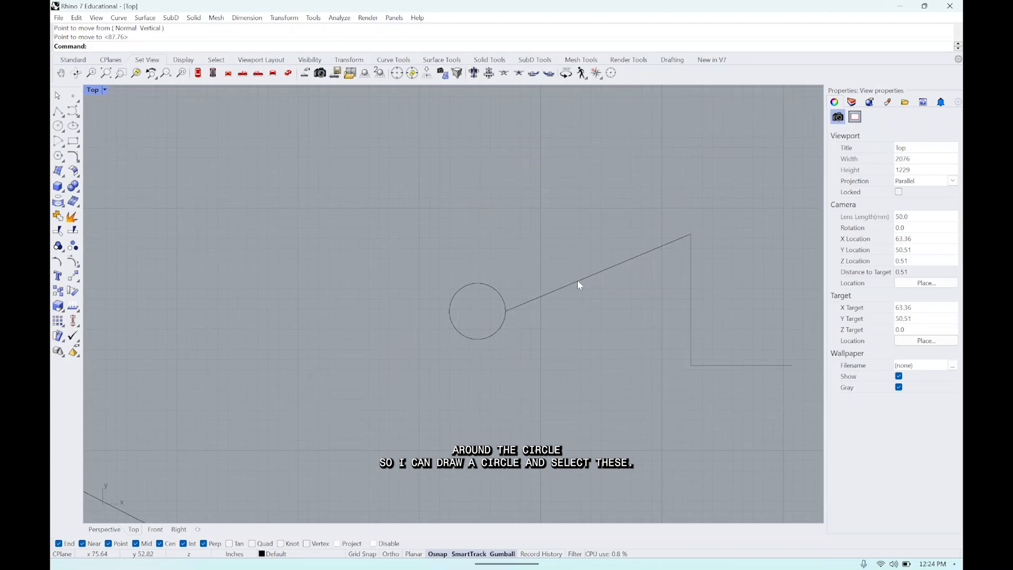
Step: Array the three zigzag lines along the small circle with ArrayCrv, using 4 items, and clear the selection
left_click_drag(769, 414, 622, 228)
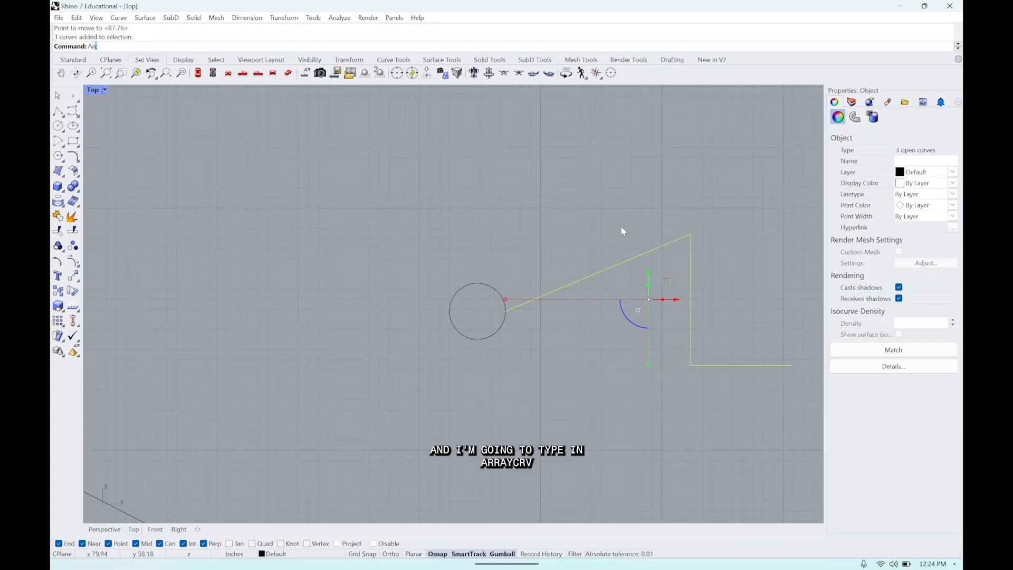
type("ArrayCrv")
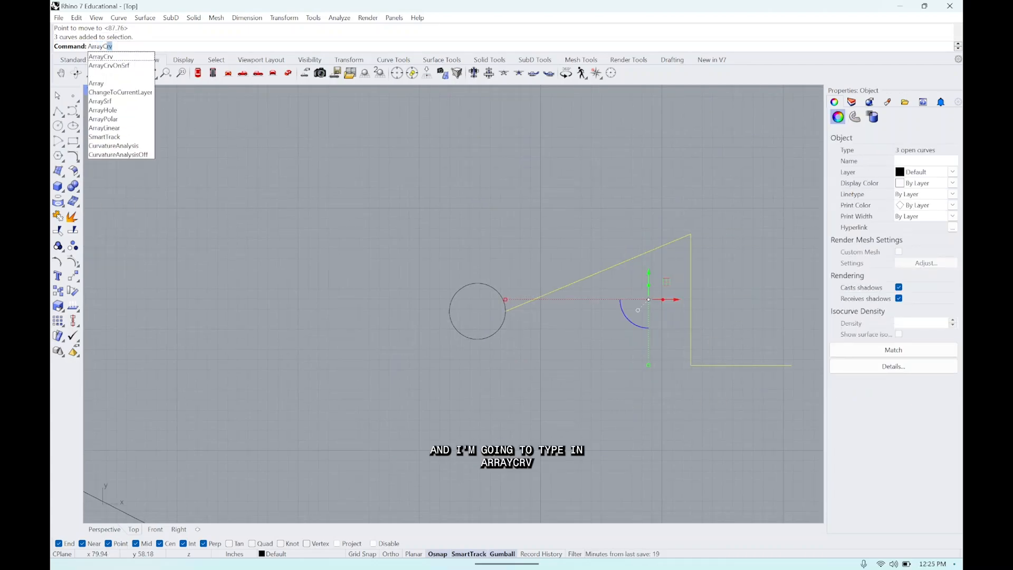
key("Return")
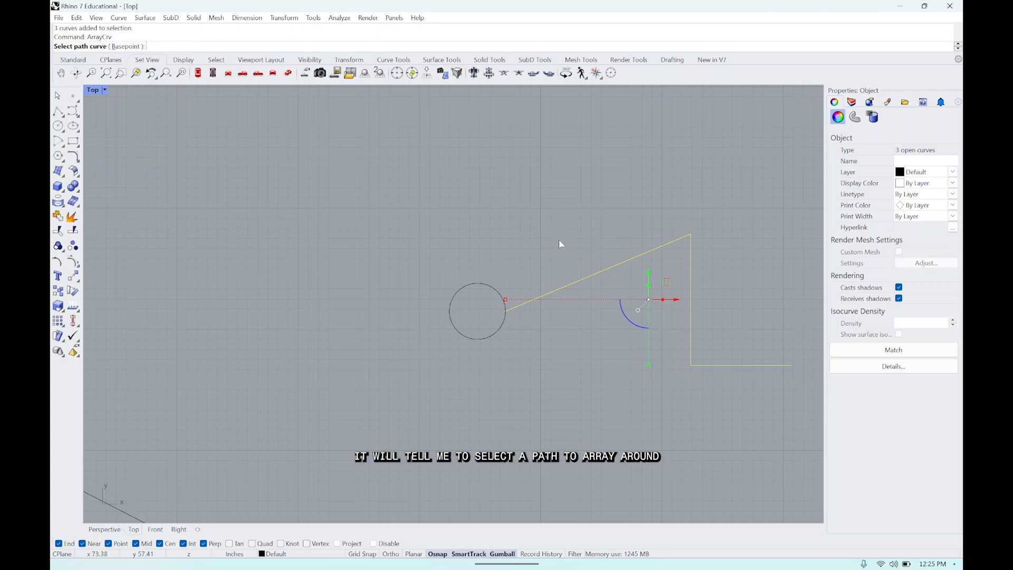
left_click(470, 285)
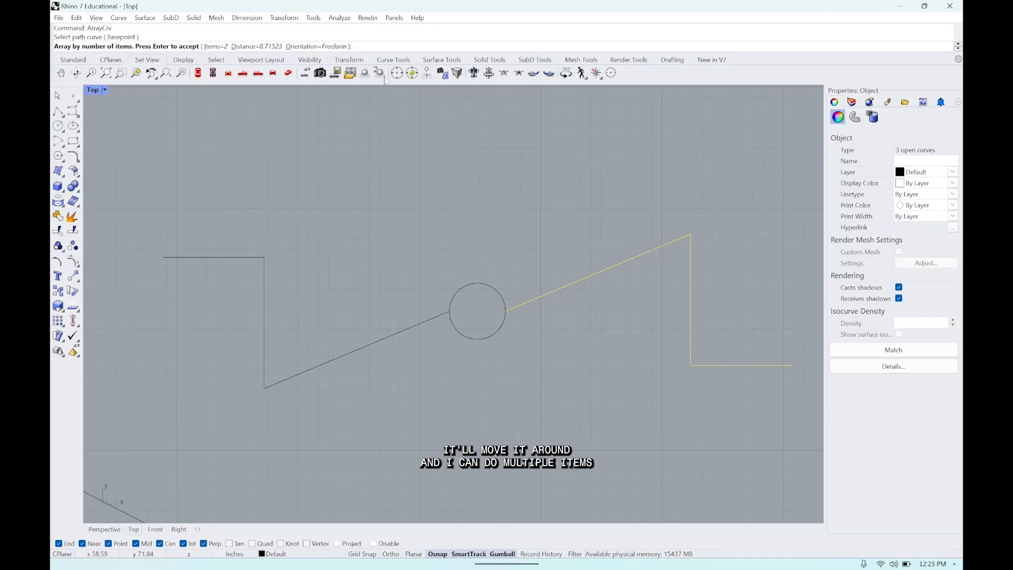
left_click(217, 47)
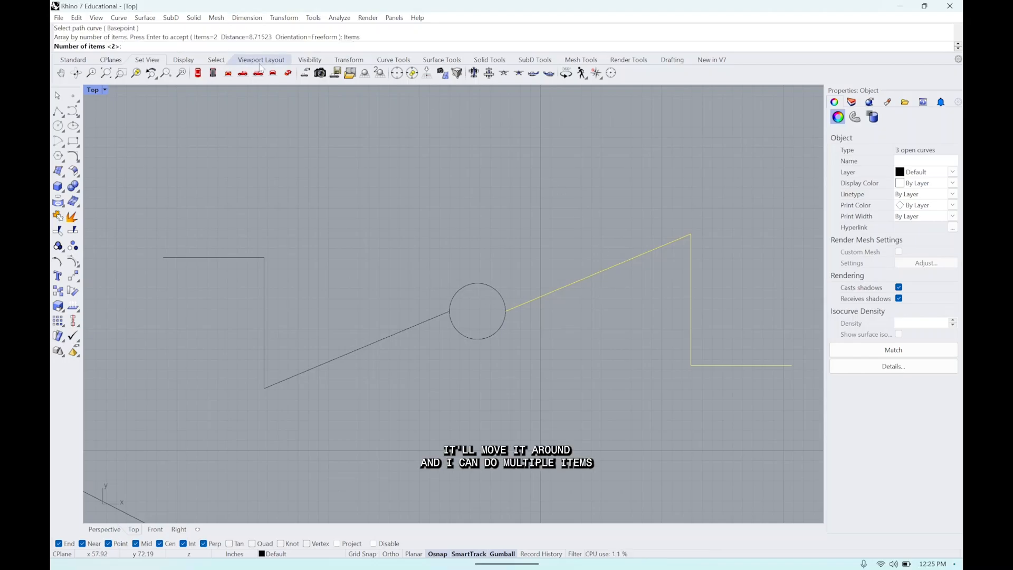
type("4")
key("Return")
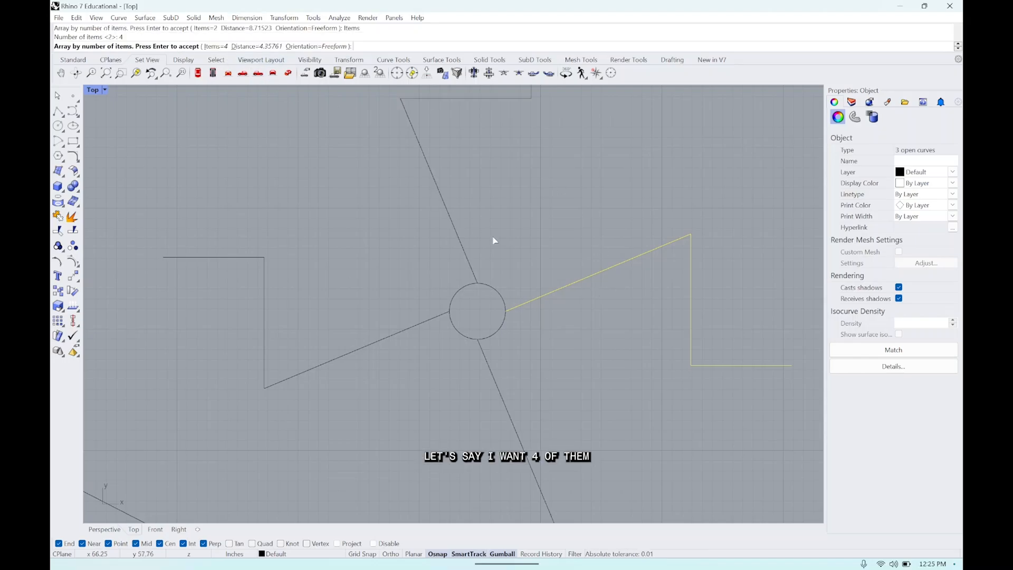
scroll(643, 302, "down", 3)
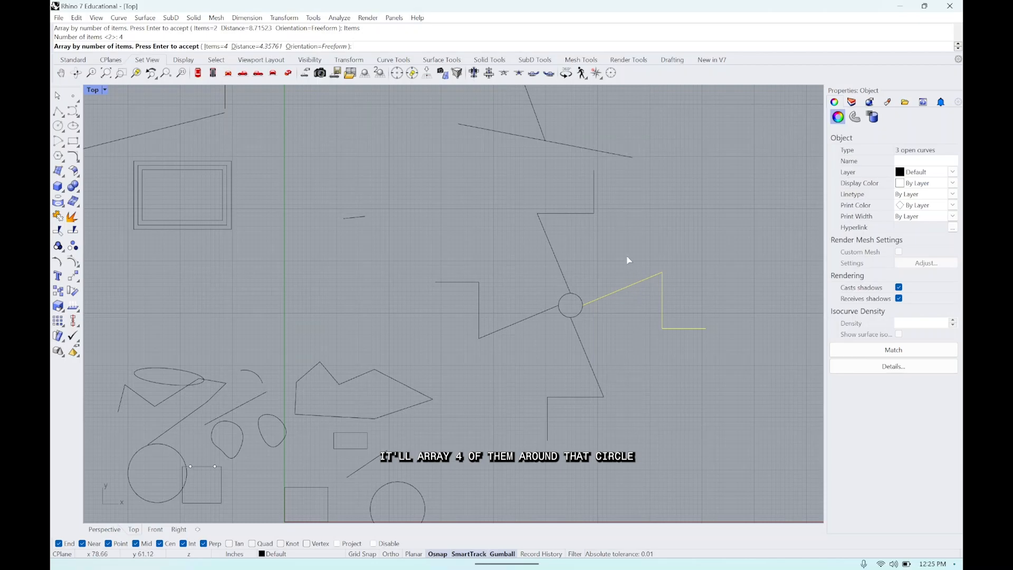
key("Return")
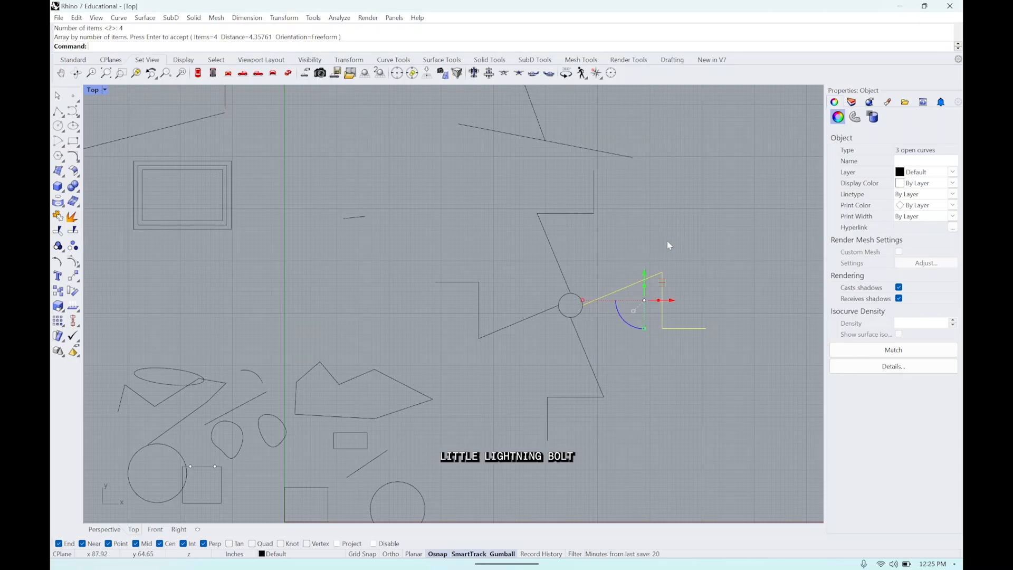
key("Escape")
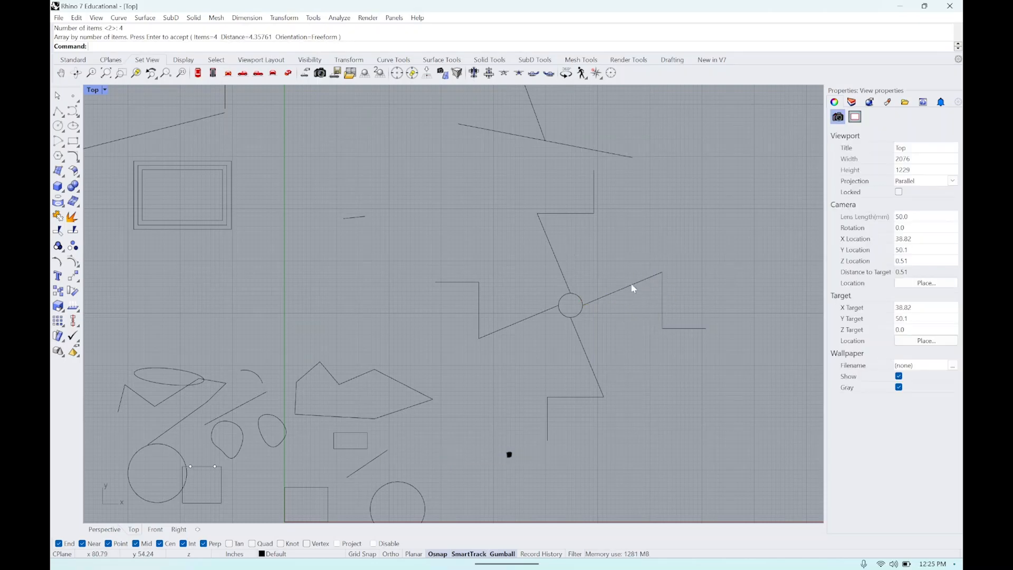
left_click(633, 286)
left_click(731, 266)
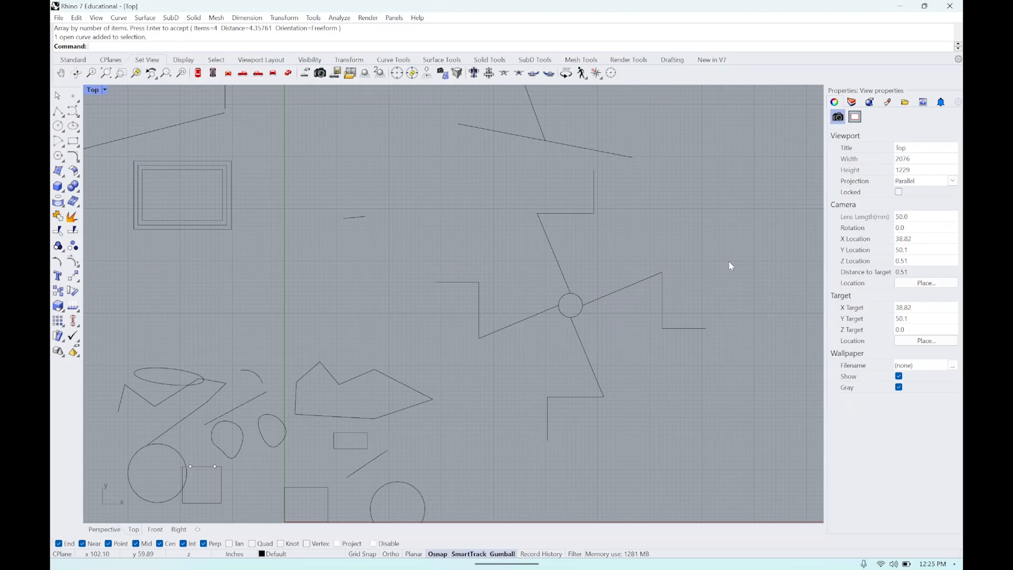
Step: Measure the length of the large quadrilateral's slanted bottom edge from its lower-left corner to its right end
scroll(730, 261, "down", 4)
right_click_drag(562, 223, 597, 302)
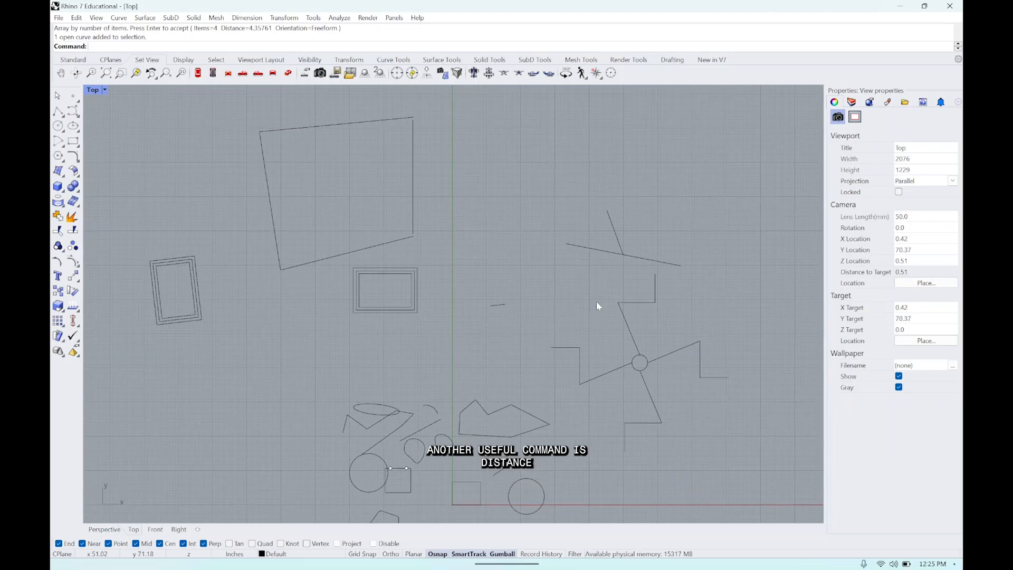
scroll(360, 258, "up", 8)
right_click_drag(386, 263, 501, 249)
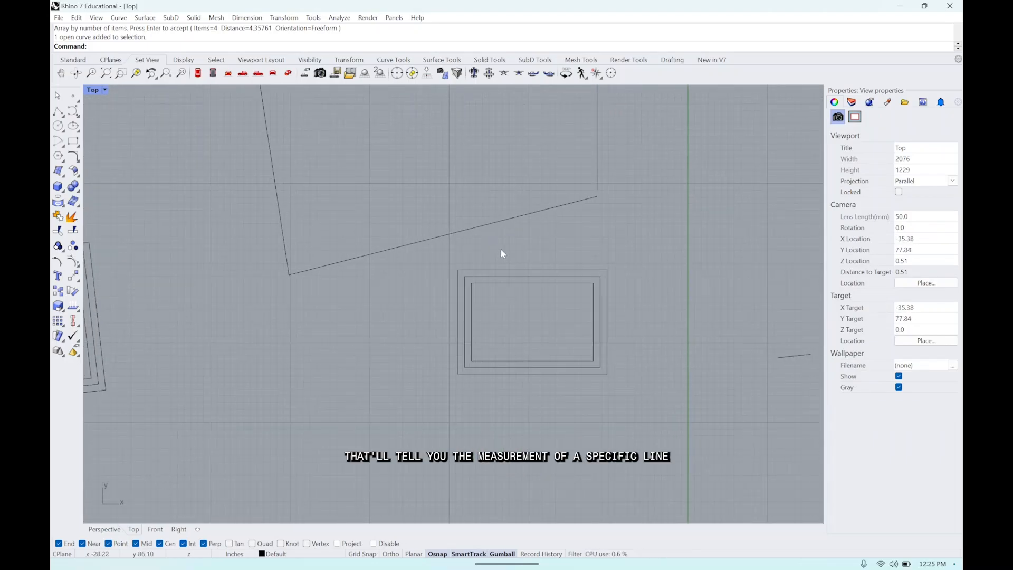
type("Distance")
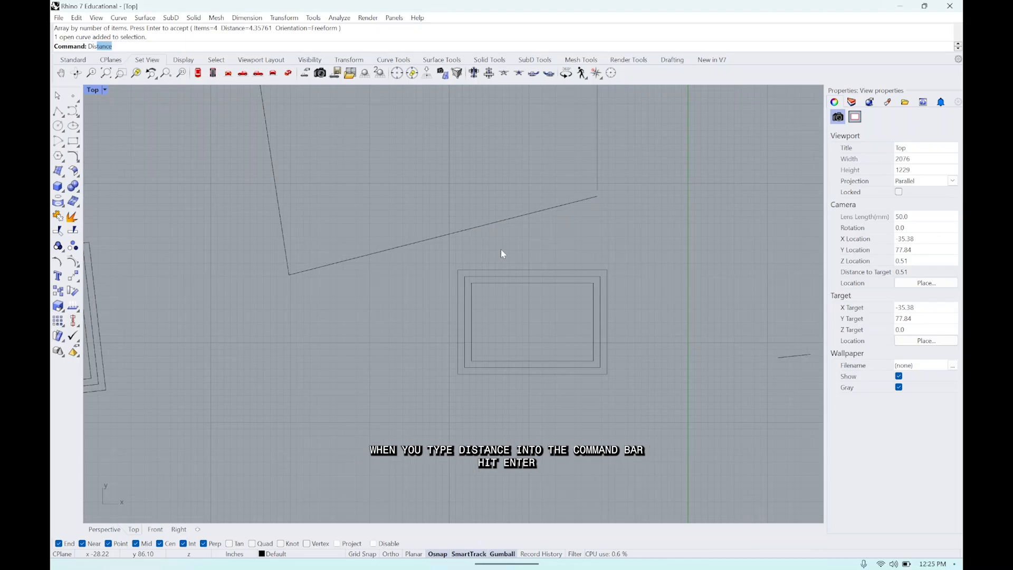
key("Return")
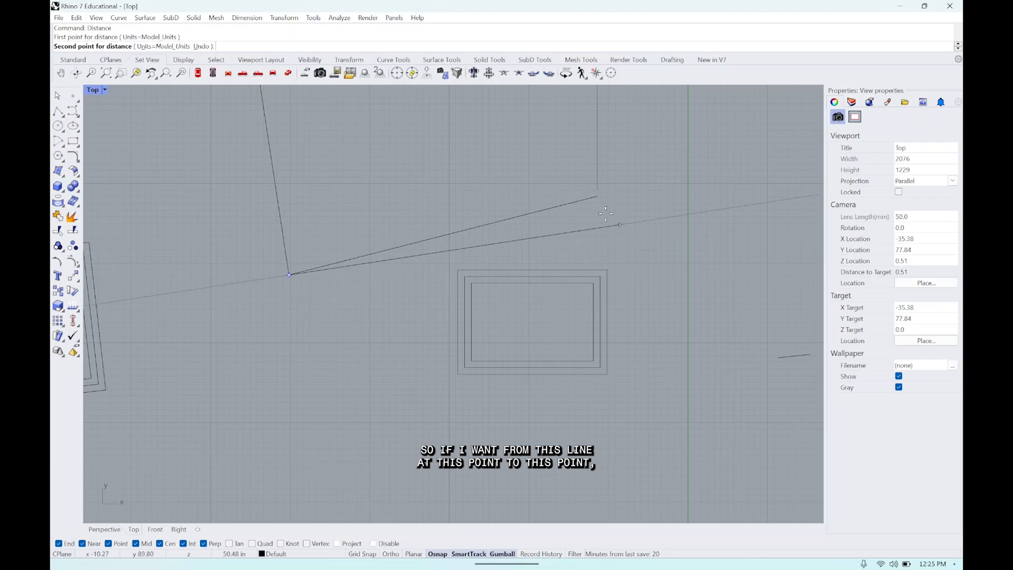
left_click(597, 197)
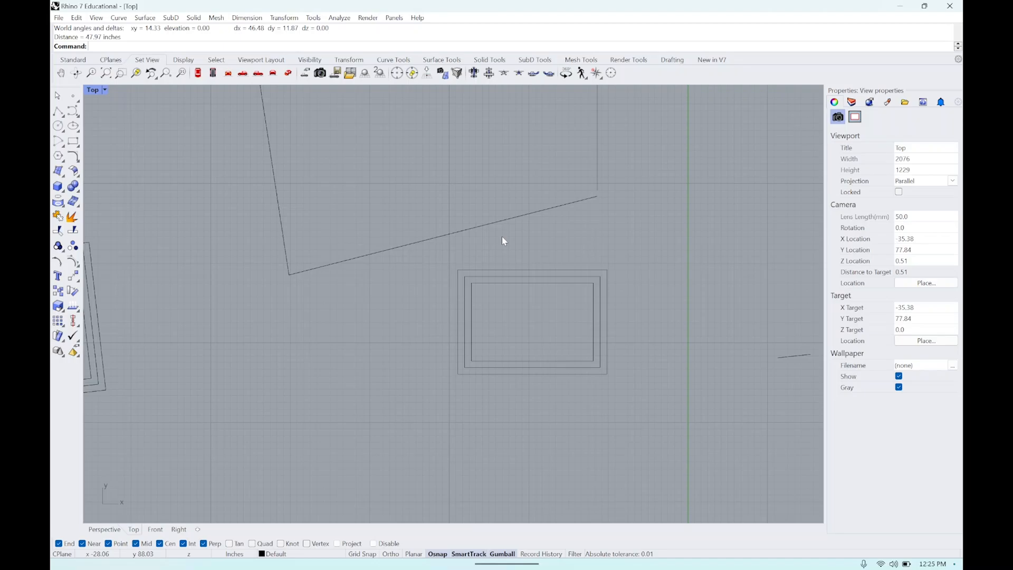
Step: Select the diagonal line above the small circle, replace it with the adjoining horizontal line as the selection, and clear the selection
scroll(502, 243, "down", 2)
scroll(543, 280, "up", 1)
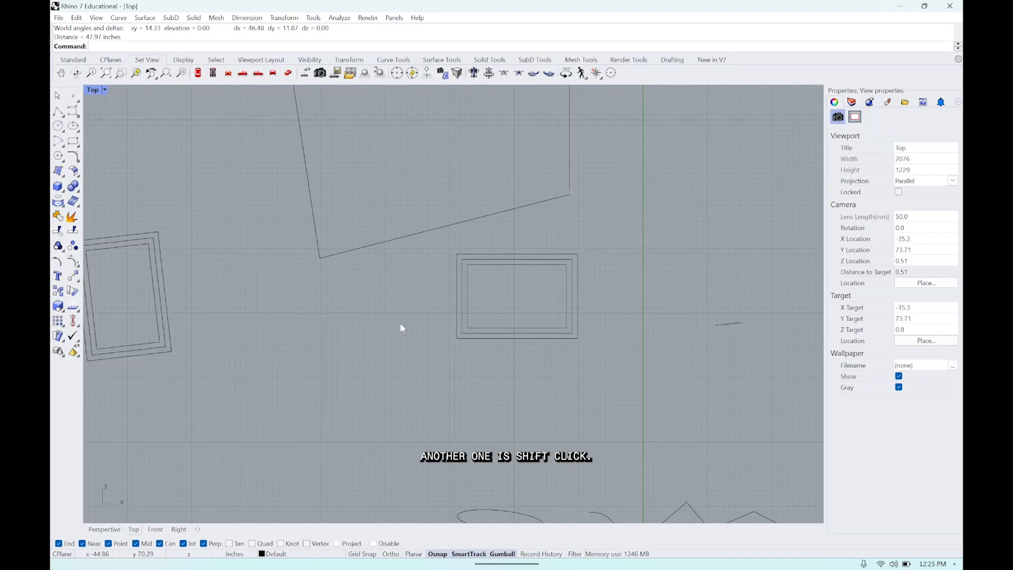
scroll(403, 322, "down", 4)
right_click_drag(464, 266, 470, 282)
scroll(618, 336, "down", 4)
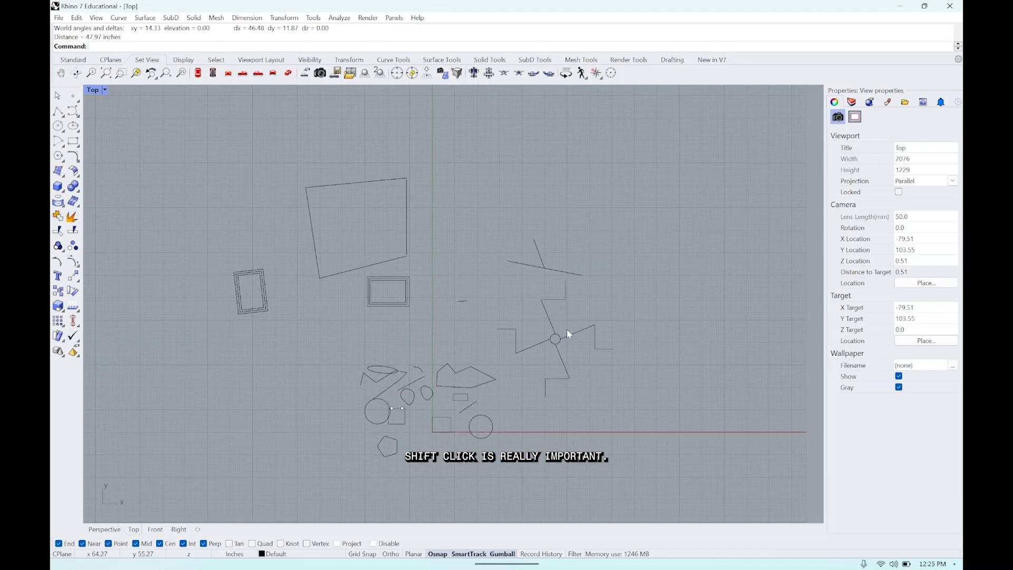
scroll(582, 331, "up", 4)
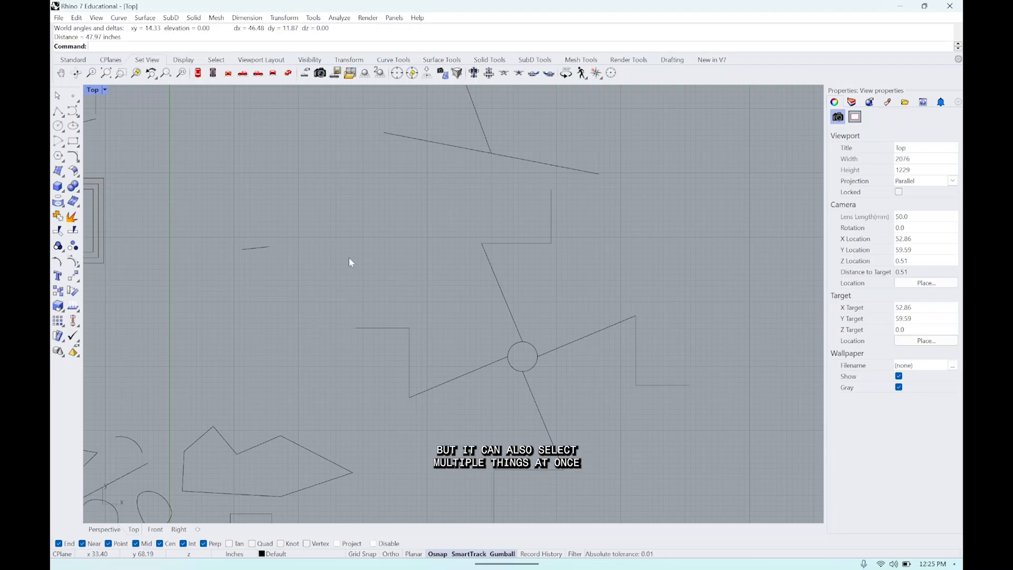
scroll(515, 319, "down", 2)
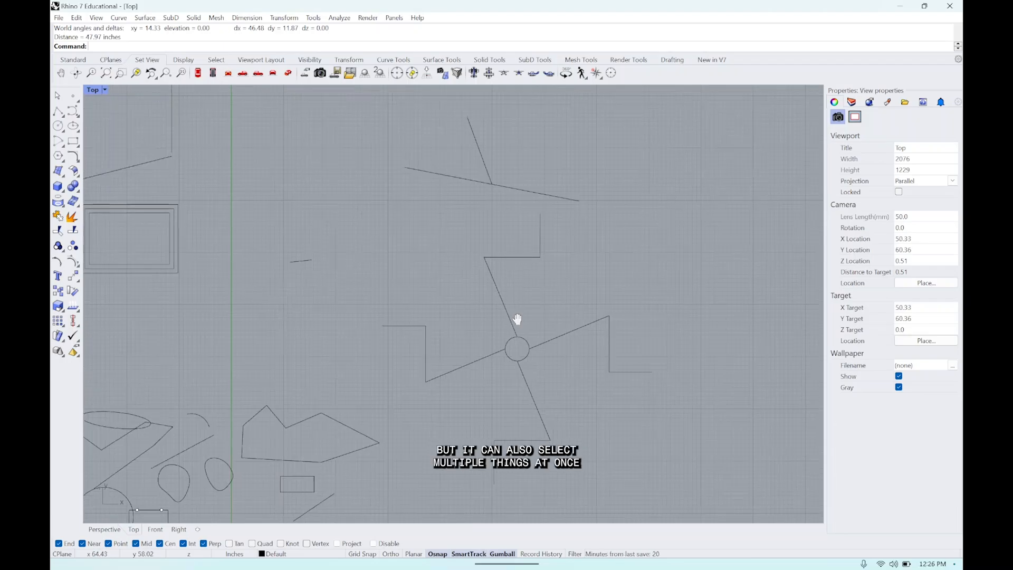
right_click_drag(518, 321, 472, 268)
left_click(474, 263)
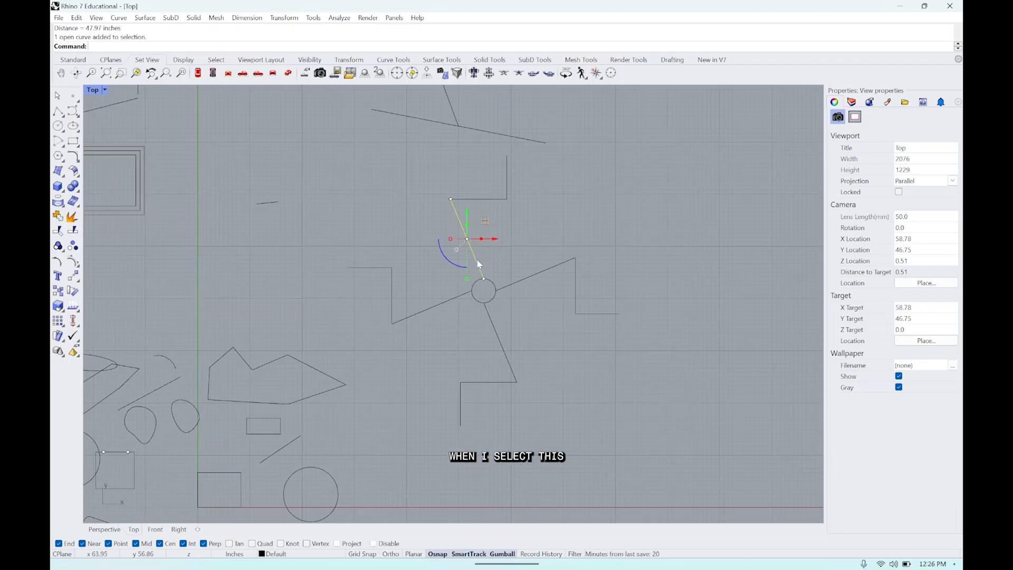
left_click(495, 199)
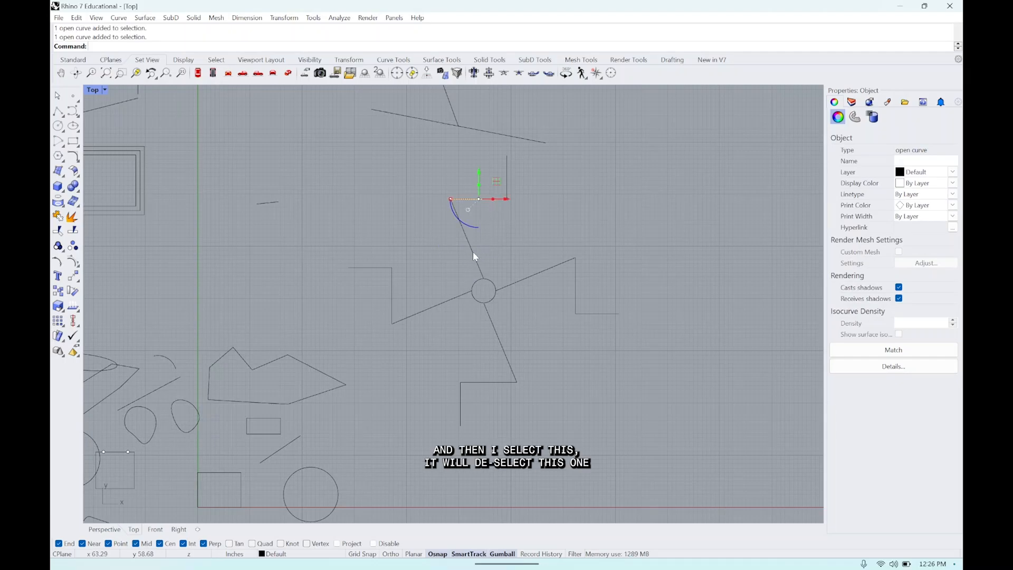
scroll(476, 248, "up", 6)
right_click_drag(514, 222, 495, 257)
left_click(495, 258)
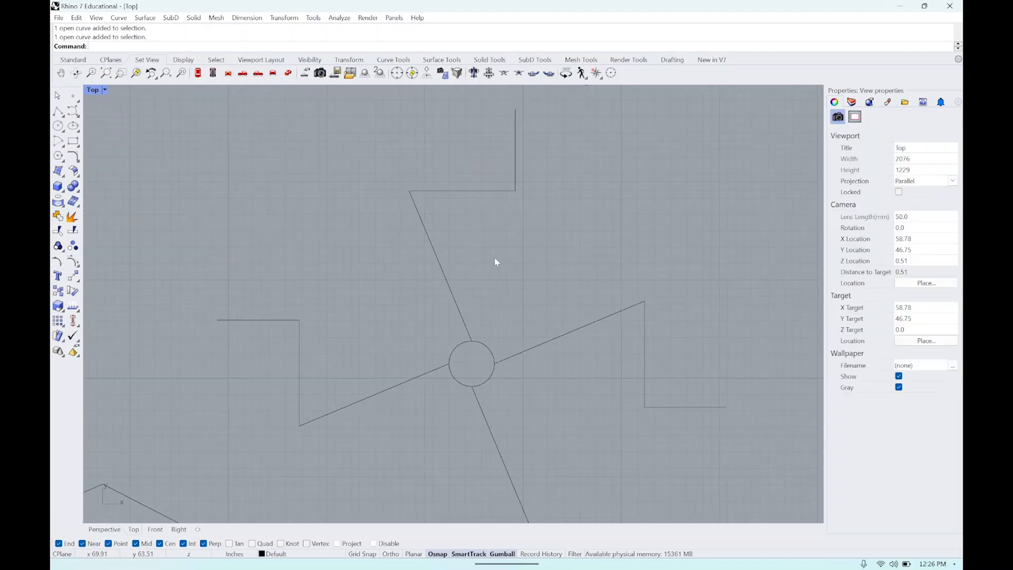
Step: Select the three zigzag lines above the small circle together, move them left with the Gumball, and clear the selection
left_click(448, 280)
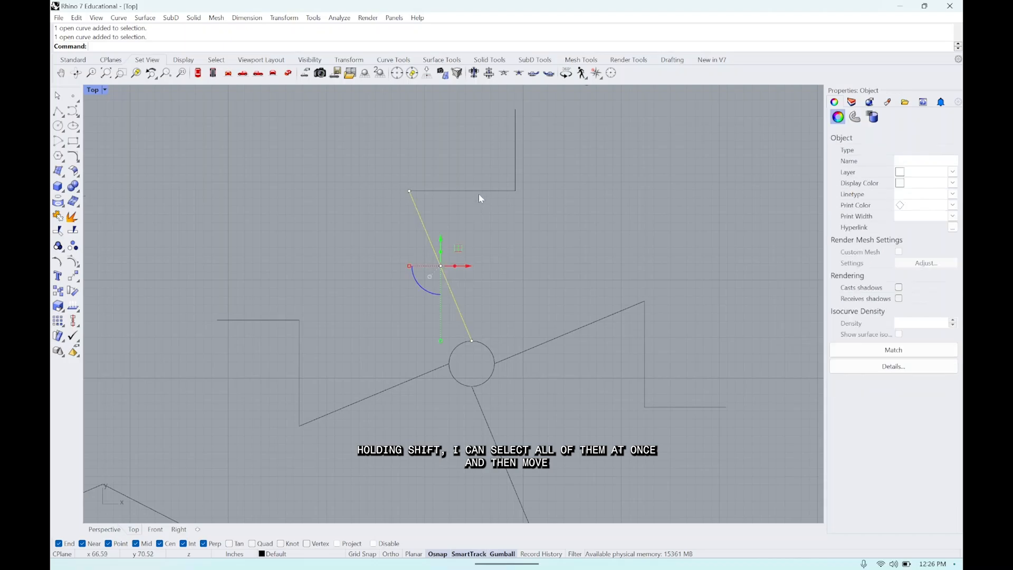
left_click(479, 192, "shift")
left_click(515, 159, "shift")
left_click_drag(490, 224, 388, 226)
left_click(532, 229)
Step: Select the moved diagonal and horizontal zigzag lines one at a time, and clear the selection
left_click(344, 273)
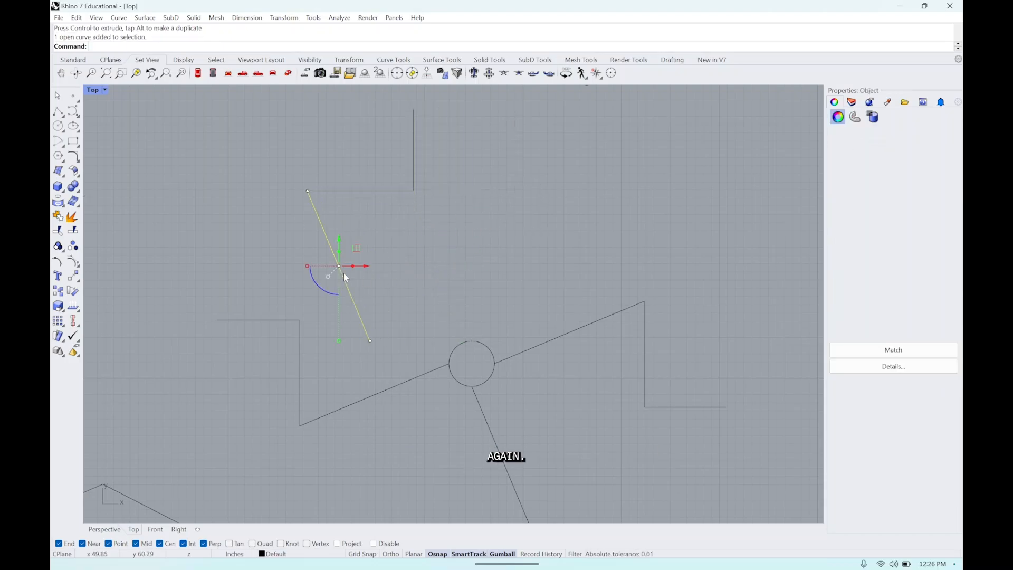
left_click(392, 192)
left_click(342, 273)
left_click(381, 226)
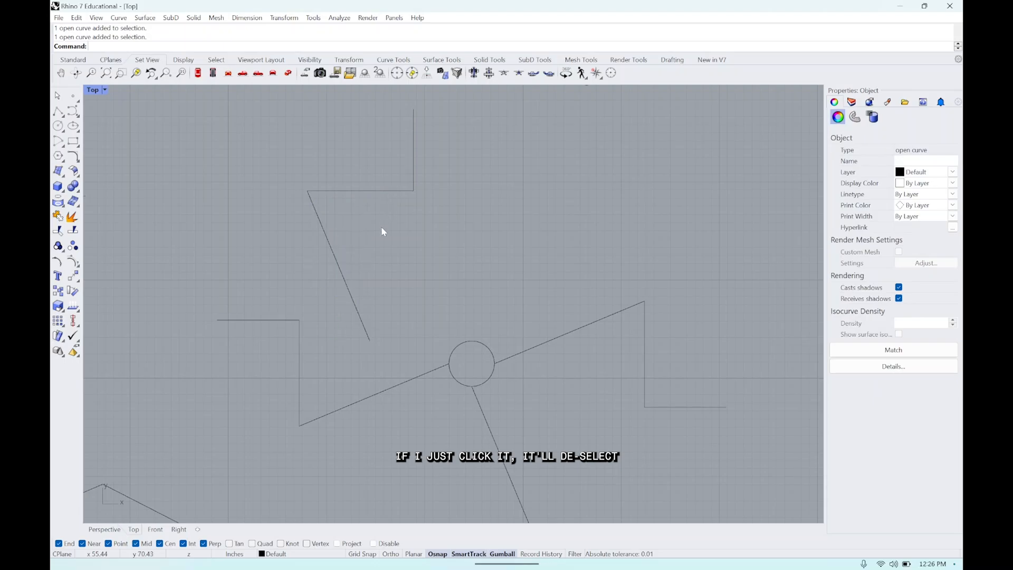
Step: Select the three moved zigzag lines, the small circle and the diagonals on its left and right together, and delete them
left_click(382, 191)
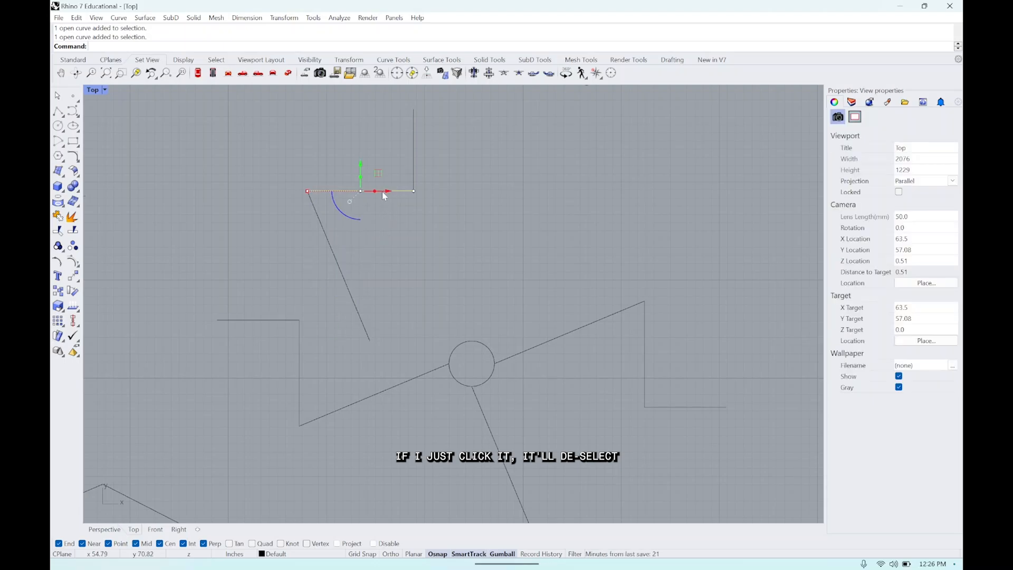
left_click(344, 280, "shift")
left_click(414, 173, "shift")
left_click(450, 354, "shift")
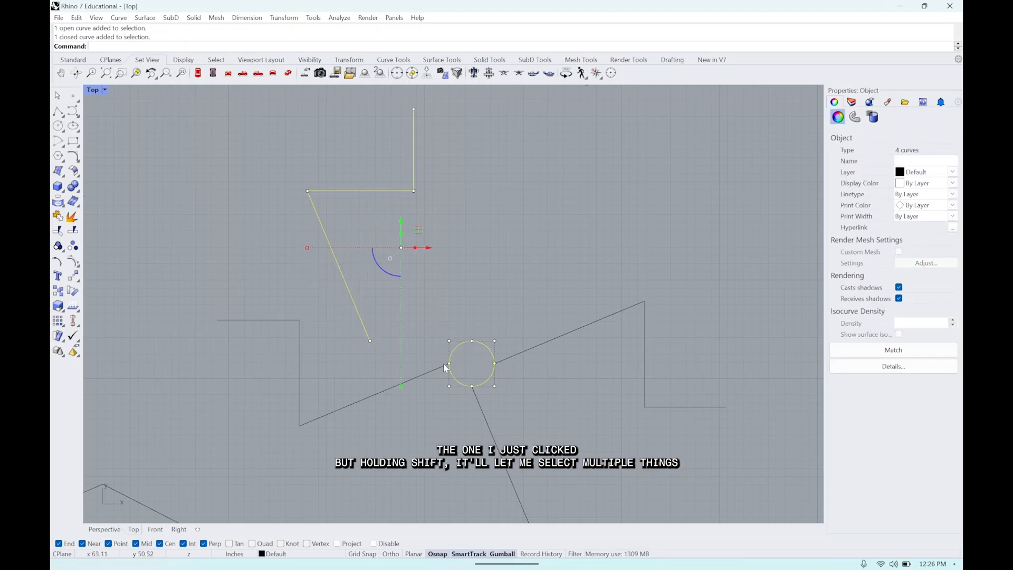
left_click(443, 364, "shift")
key("Delete")
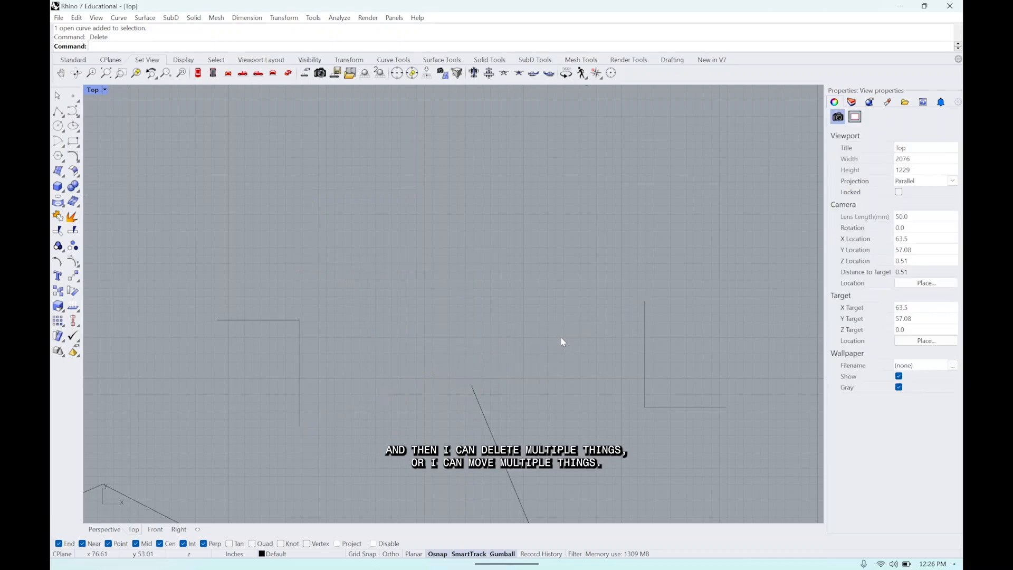
Step: Select the remaining lower diagonal and the two lines of the right-hand corner together, and move them straight up with the Gumball
left_click(498, 440)
left_click(644, 338, "shift")
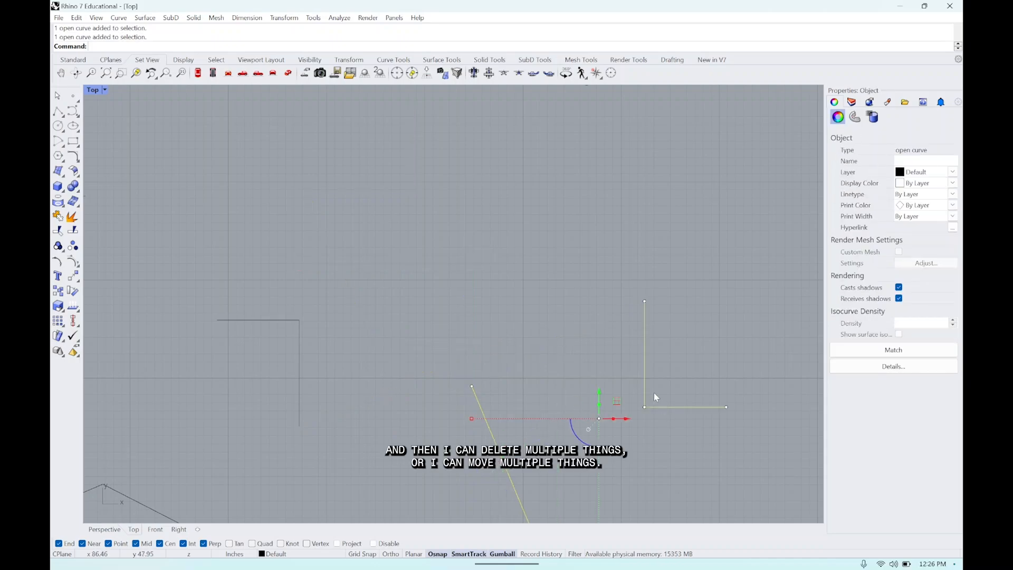
left_click(654, 407, "shift")
left_click_drag(600, 393, 595, 168)
left_click(636, 281)
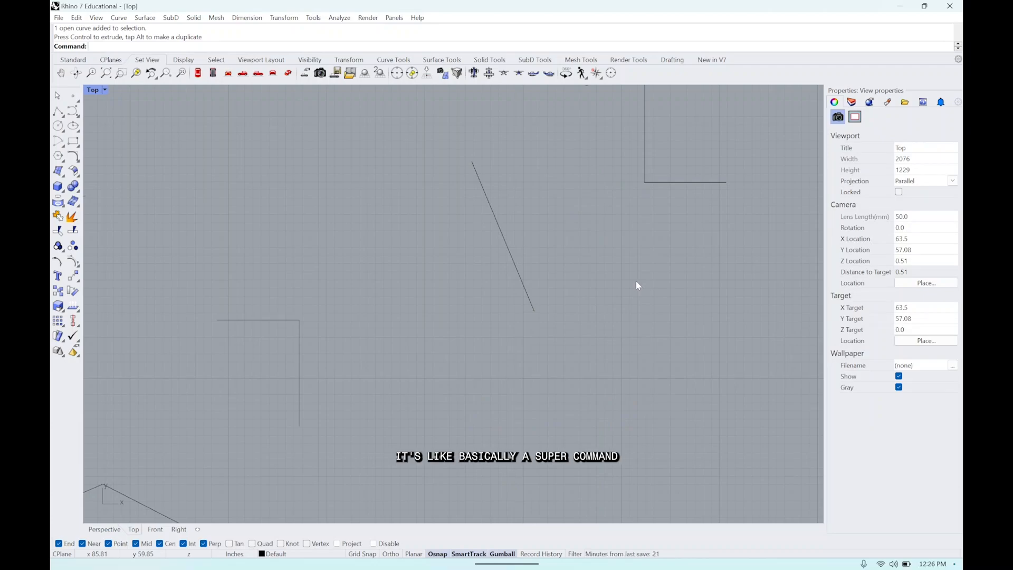
Step: Move the middle of the three nested rectangles to the empty area right of the large quadrilateral, and clear the selection
scroll(635, 281, "down", 3)
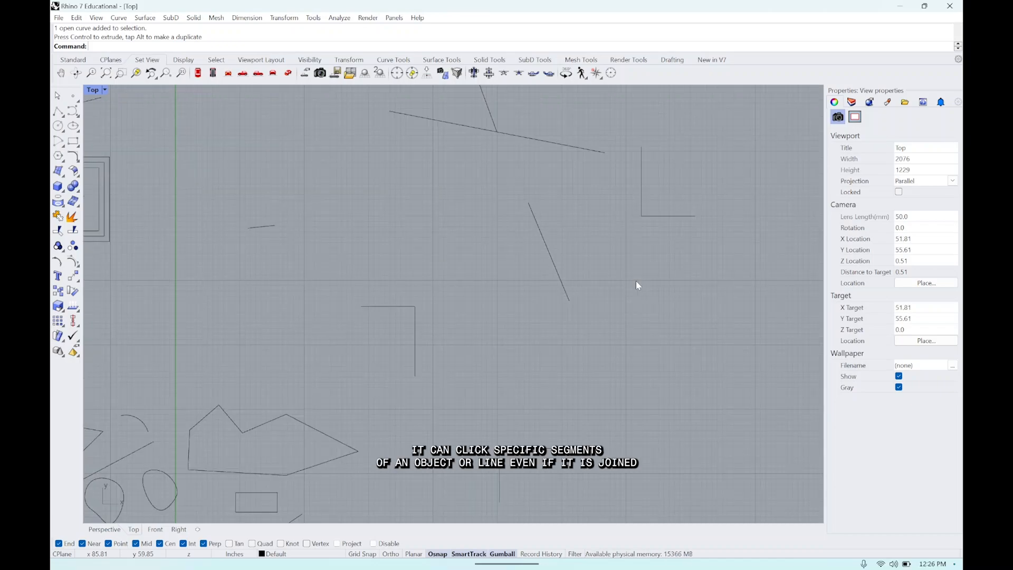
scroll(245, 280, "down", 3)
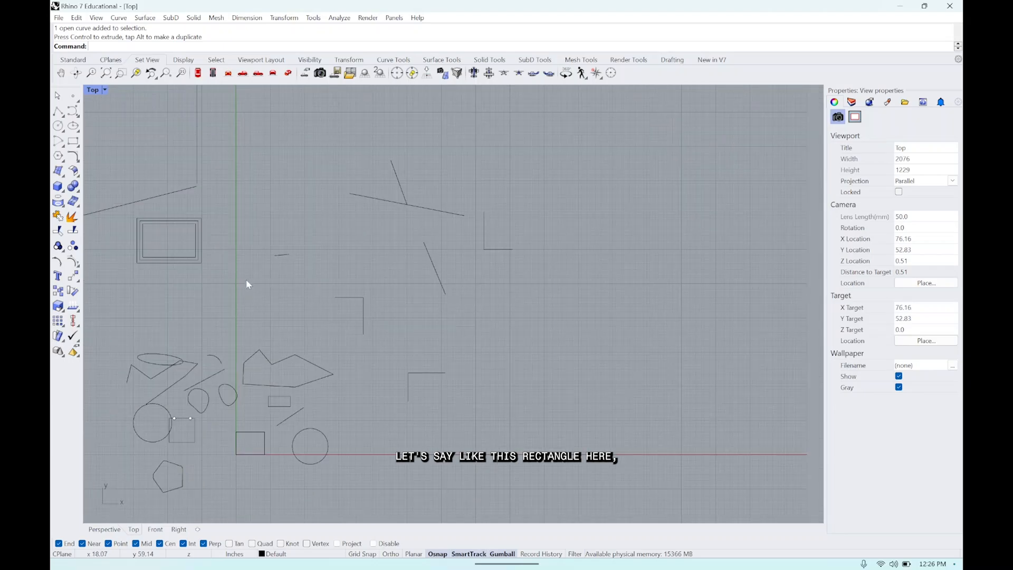
right_click_drag(246, 280, 356, 296)
left_click(341, 284)
key("alt")
left_click_drag(340, 282, 457, 150)
scroll(527, 285, "up", 10)
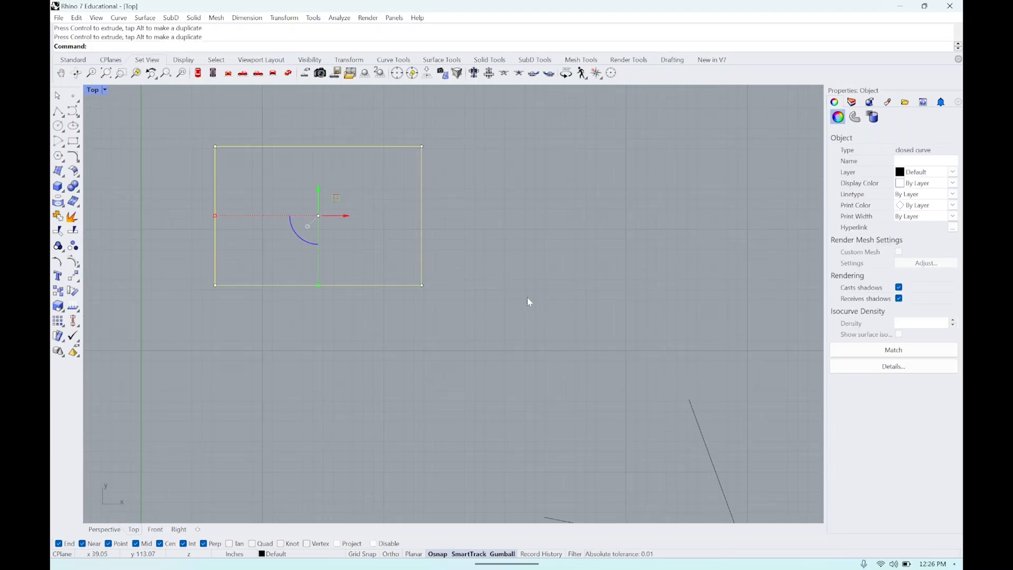
key("Escape")
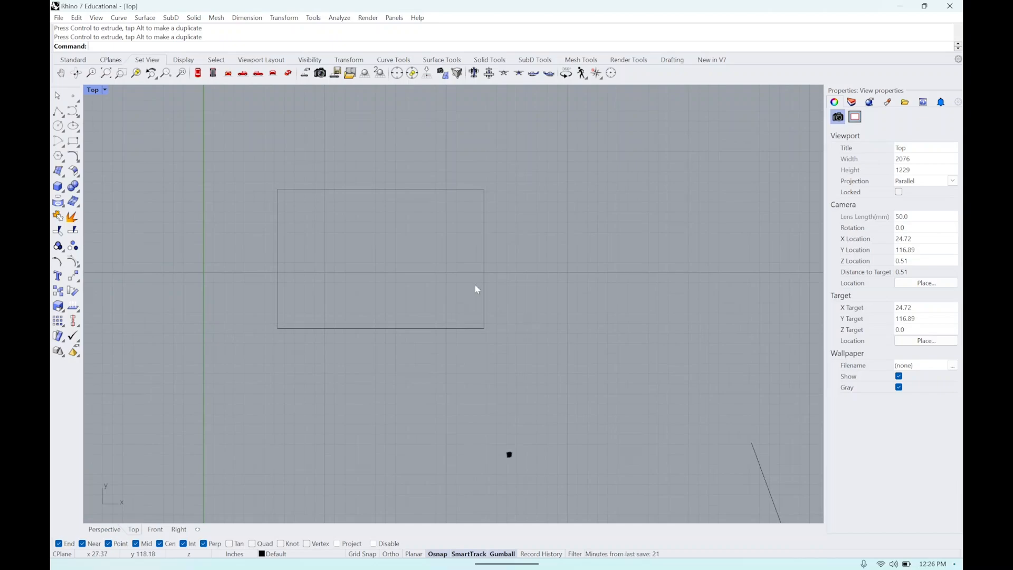
Step: Select the whole separated rectangle by its upper edge and again by its right edge, clearing the selection each time
left_click(438, 191)
left_click(545, 272)
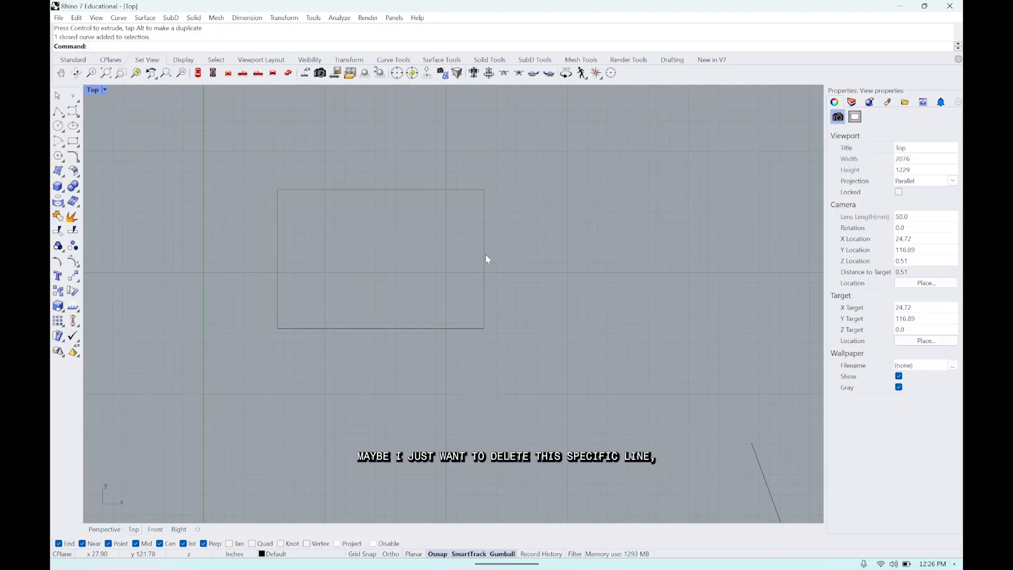
left_click(482, 259)
left_click(495, 261)
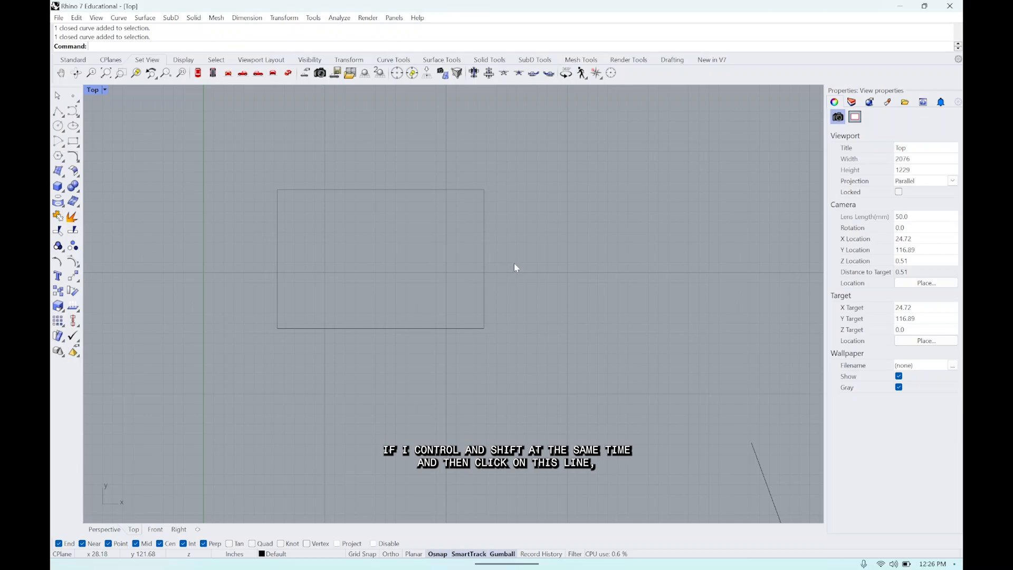
Step: Delete only the right edge of the separated rectangle, select the remaining three-sided curve, and undo the deletion
left_click(484, 260, "ctrl+shift")
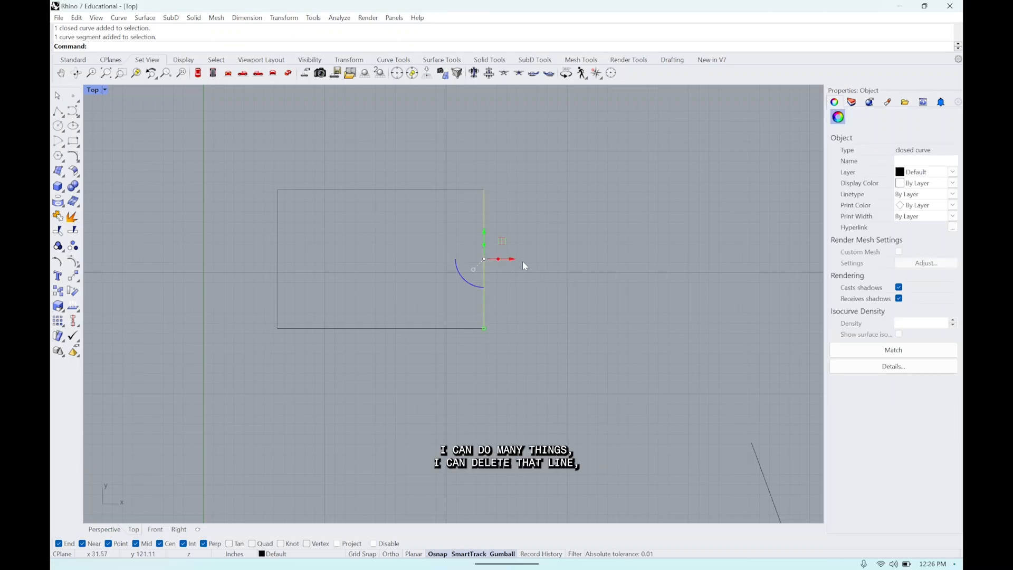
key("Delete")
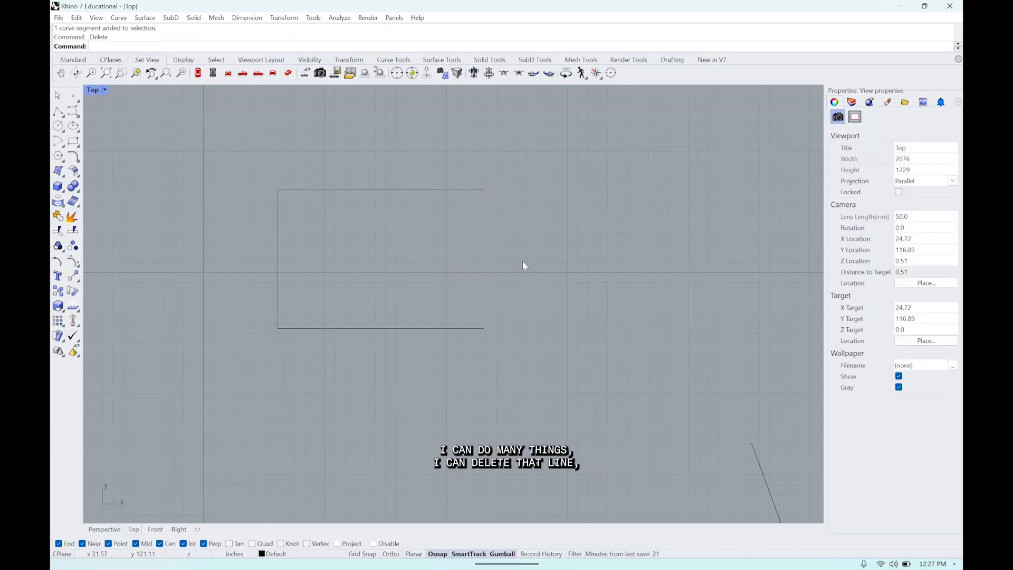
left_click(449, 328)
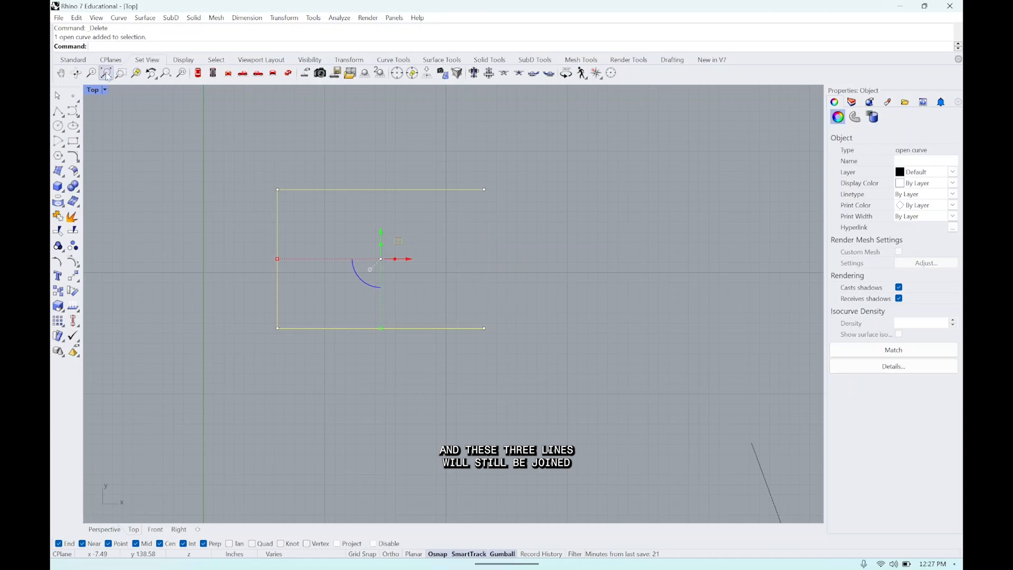
key("Escape")
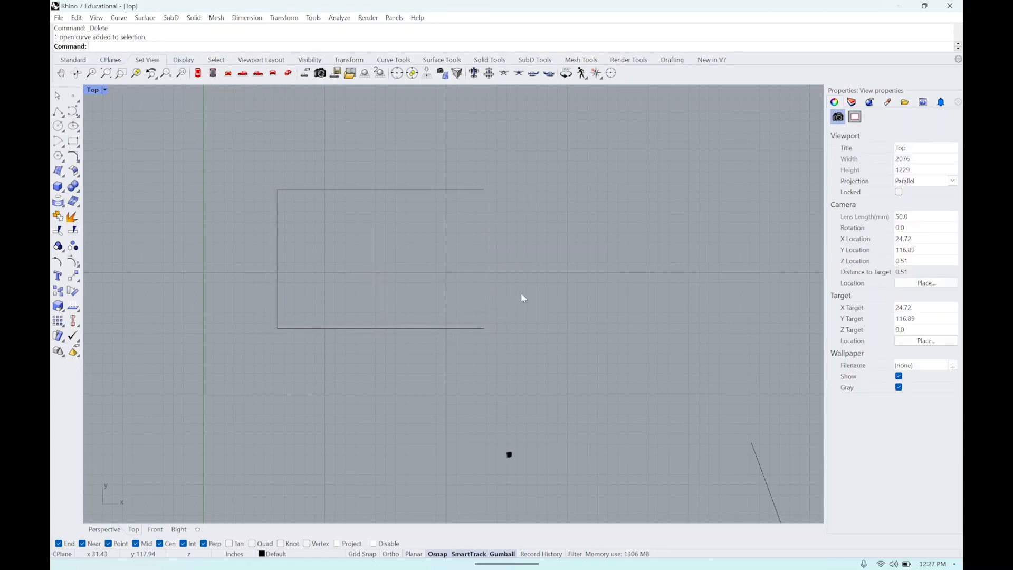
key("ctrl+z")
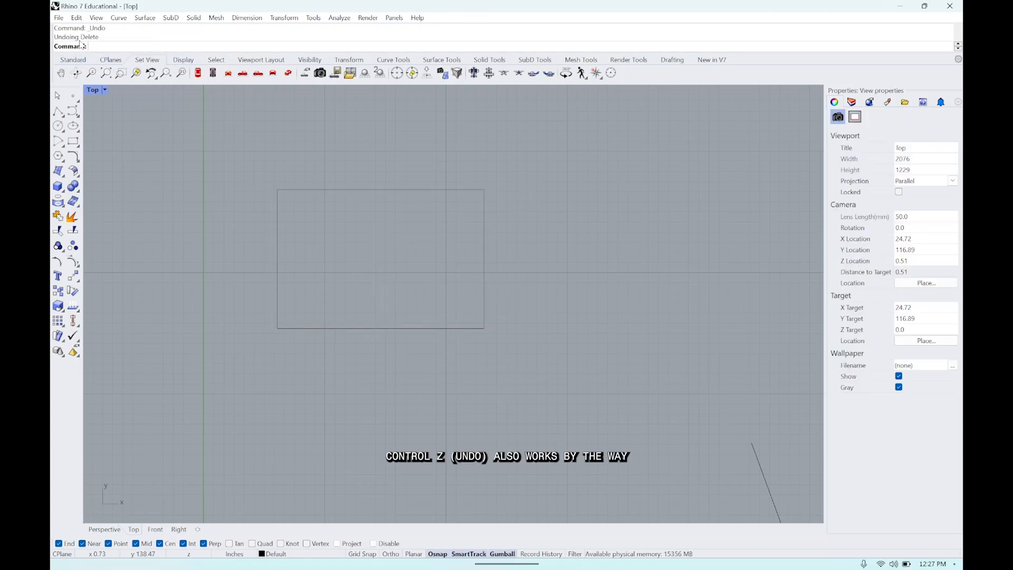
Step: Duplicate only the rectangle's right edge a short way to its right with the Gumball, and check that the original rectangle selects as one curve
left_click(483, 280, "ctrl+shift")
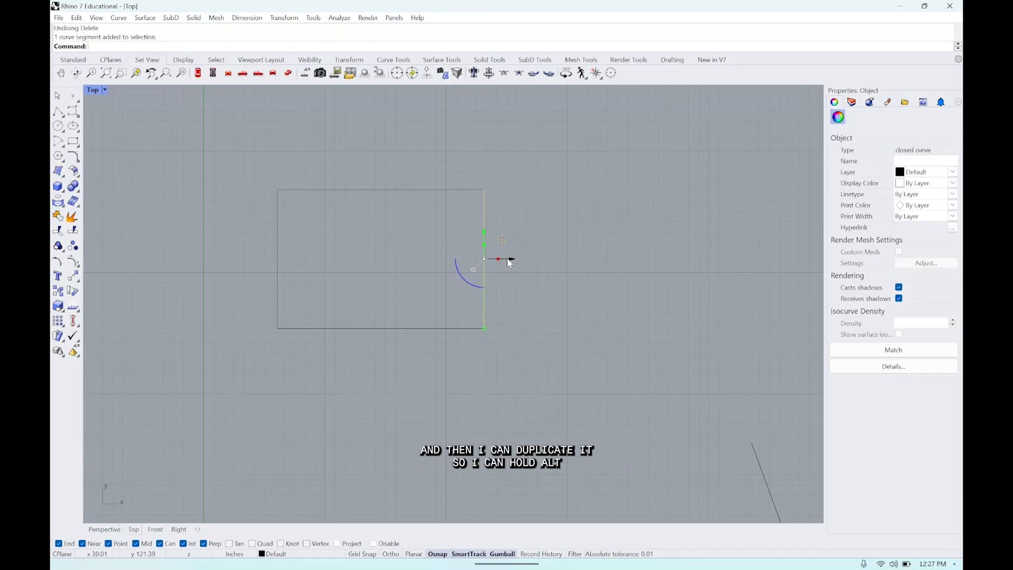
left_click_drag(512, 260, 600, 265, "alt")
left_click(615, 273)
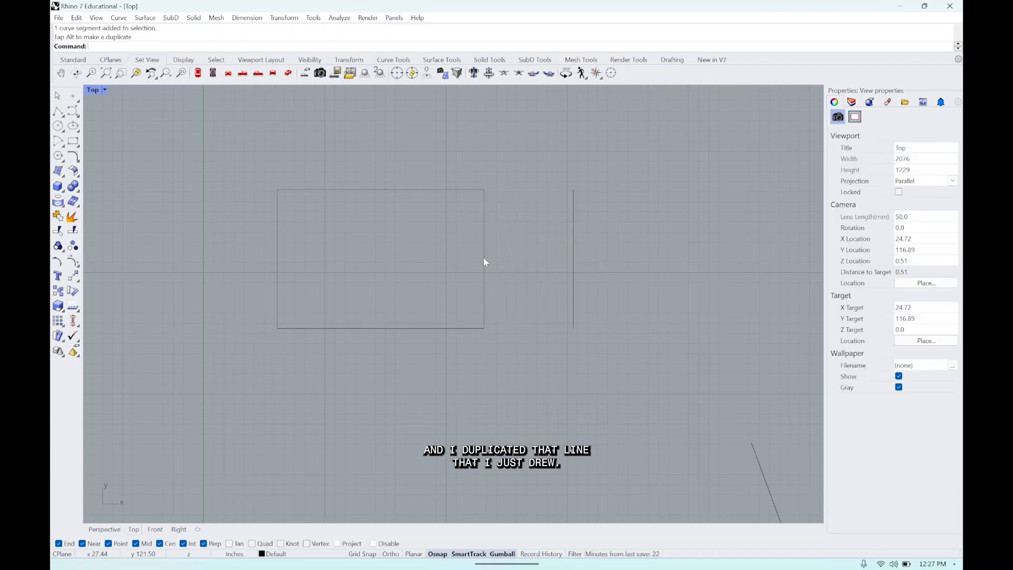
left_click(485, 257)
left_click(596, 273)
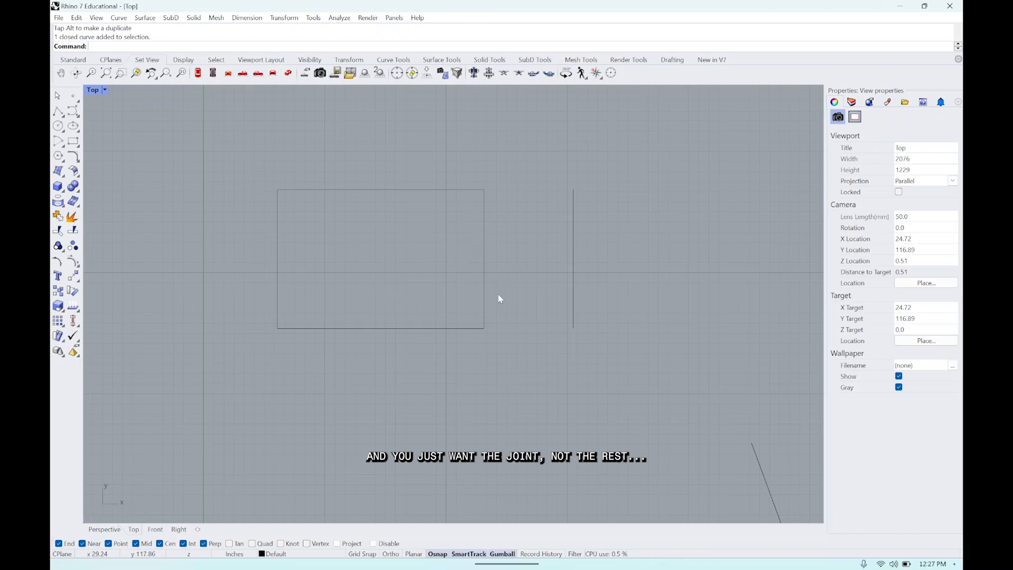
Step: Make a second duplicate of the rectangle's right edge, placed farther right than the first copy
left_click(485, 271, "ctrl+shift")
left_click_drag(513, 260, 780, 277)
left_click(660, 336)
Step: Select the two duplicated vertical lines and the original rectangle one at a time, and clear the selection
left_click(751, 278)
left_click(574, 282)
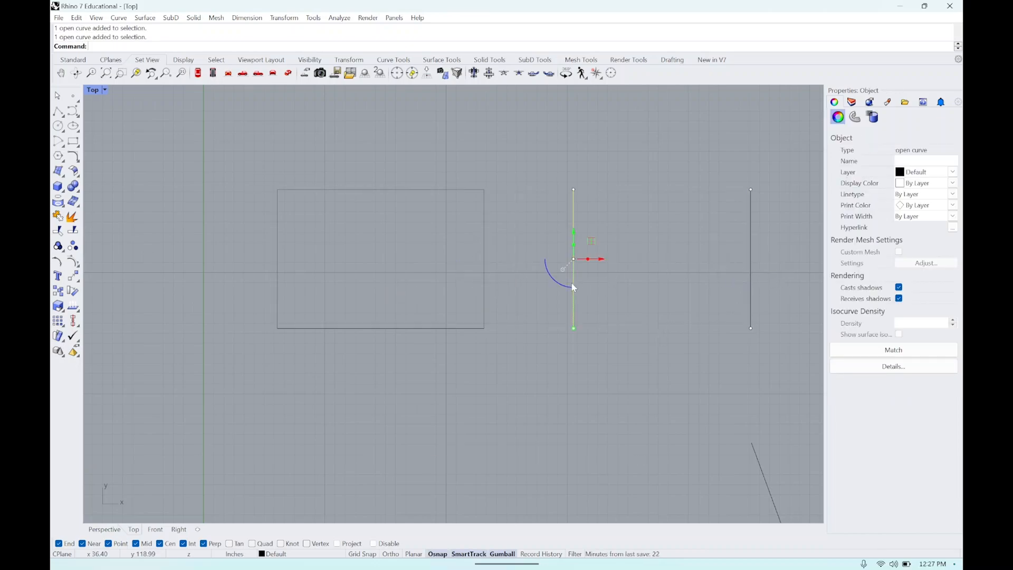
left_click(483, 281)
scroll(477, 305, "down", 6)
left_click(550, 334)
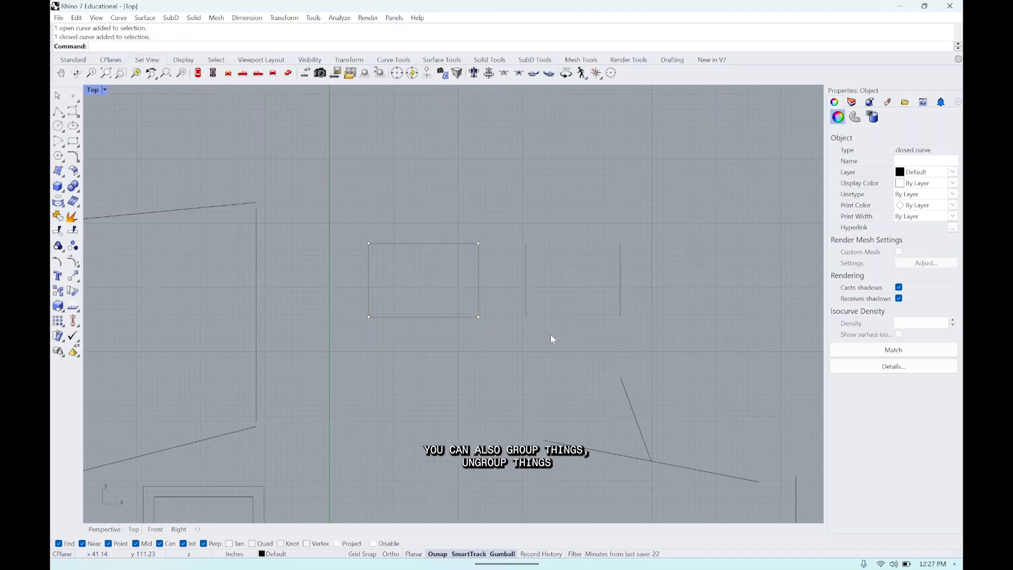
Step: Move the inner of the two nested rectangles slightly to the right with the Gumball, and undo the move
scroll(578, 306, "down", 8)
scroll(462, 367, "up", 5)
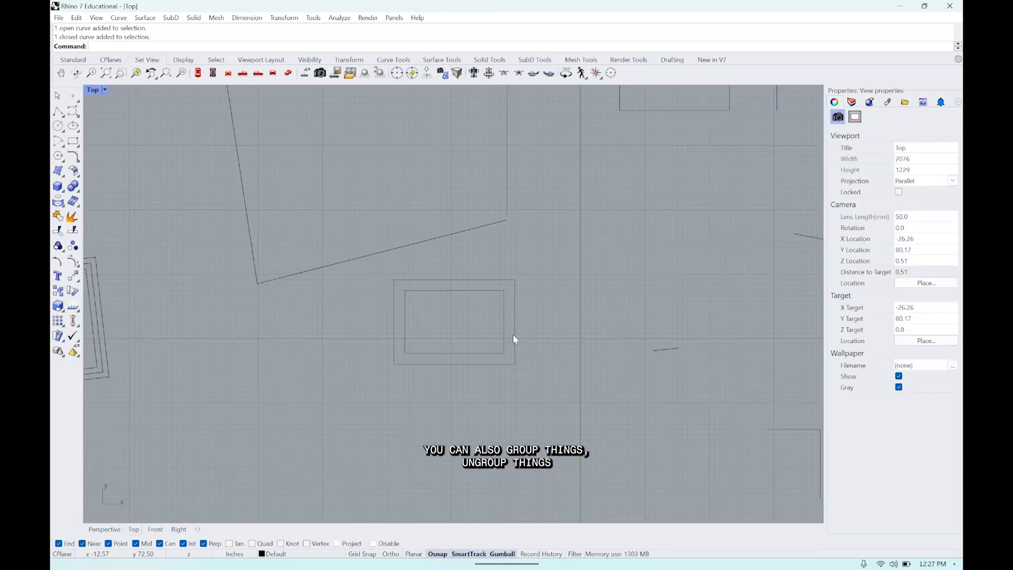
left_click(505, 334)
left_click_drag(483, 322, 492, 323)
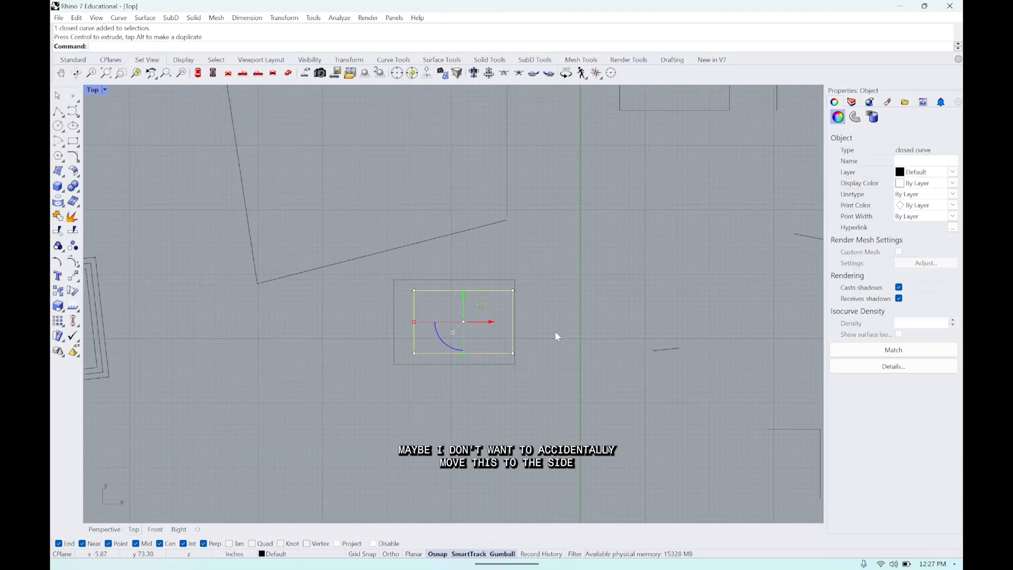
scroll(565, 333, "up", 3)
key("ctrl+z")
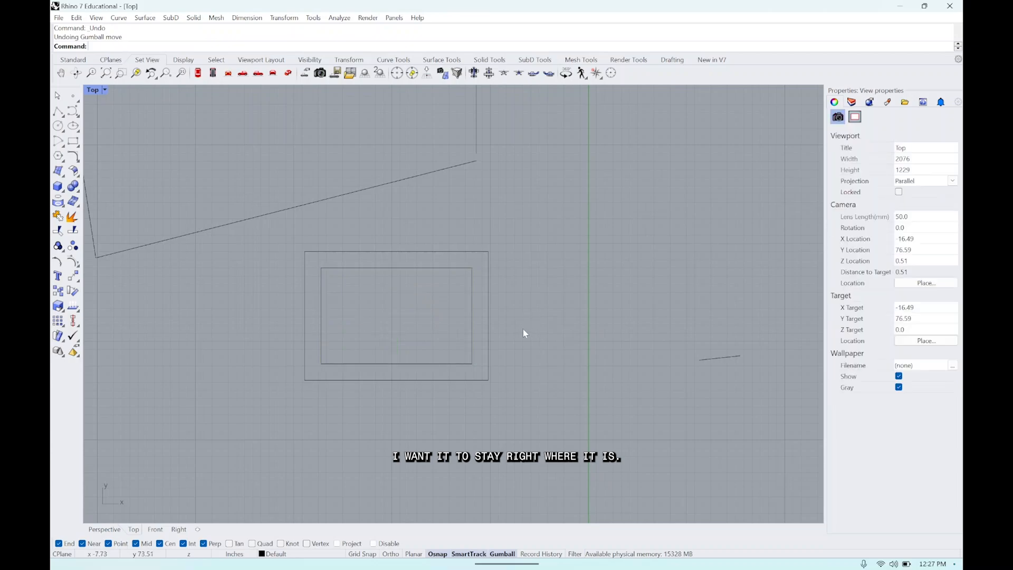
Step: Group the two nested rectangles so they behave as a single object
left_click_drag(519, 389, 291, 236)
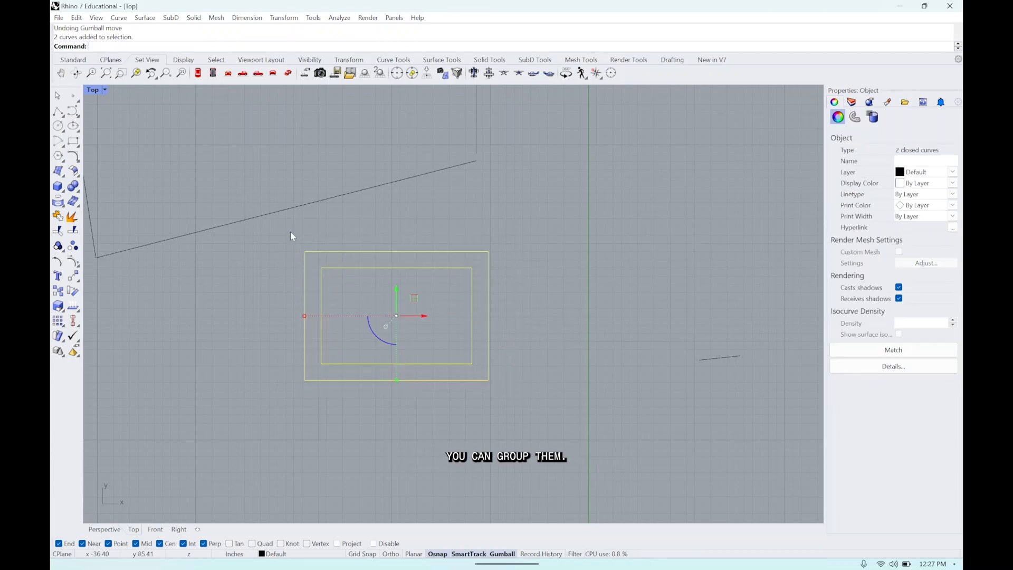
type("group")
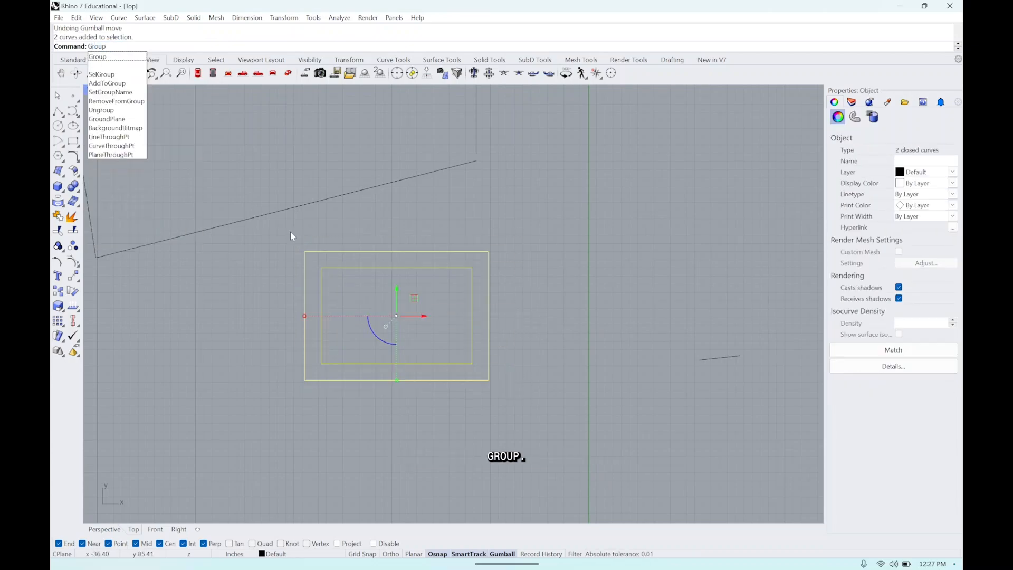
key("Return")
Step: Clear the selection, reselect the grouped rectangles, and move them together to the right with the Gumball, near the green Y axis
left_click(458, 244)
left_click(457, 252)
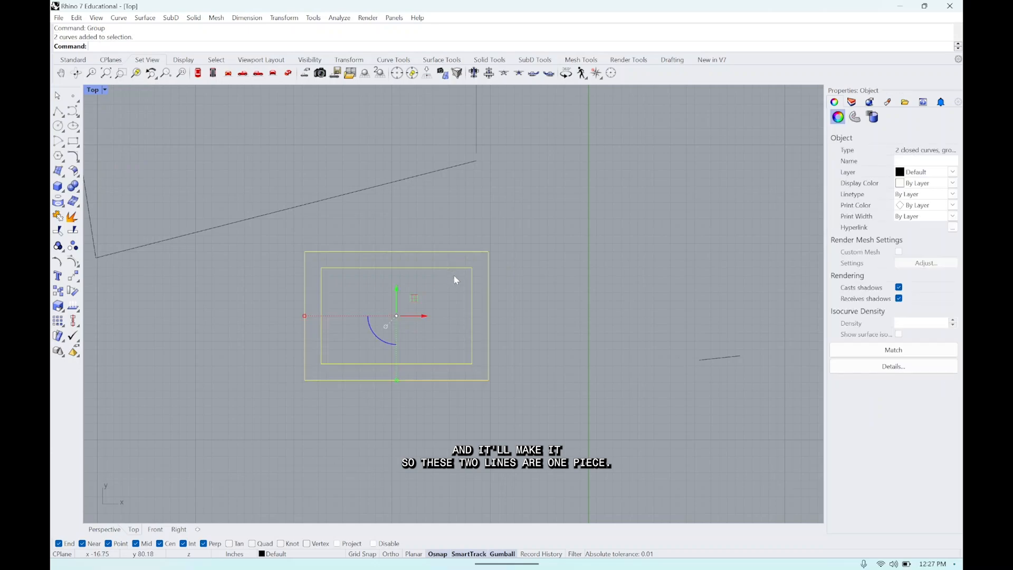
left_click_drag(422, 316, 434, 259)
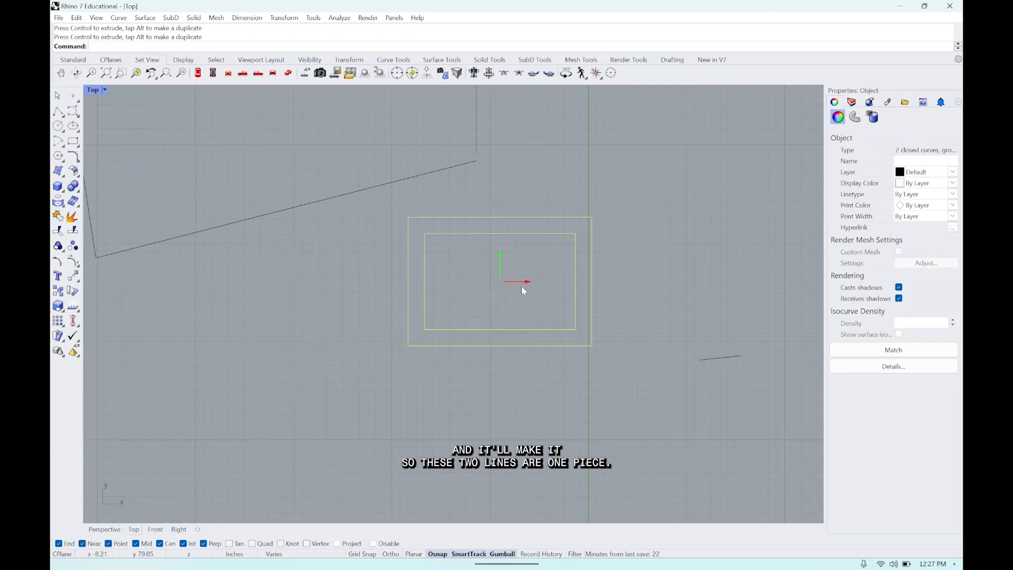
left_click_drag(521, 283, 500, 311)
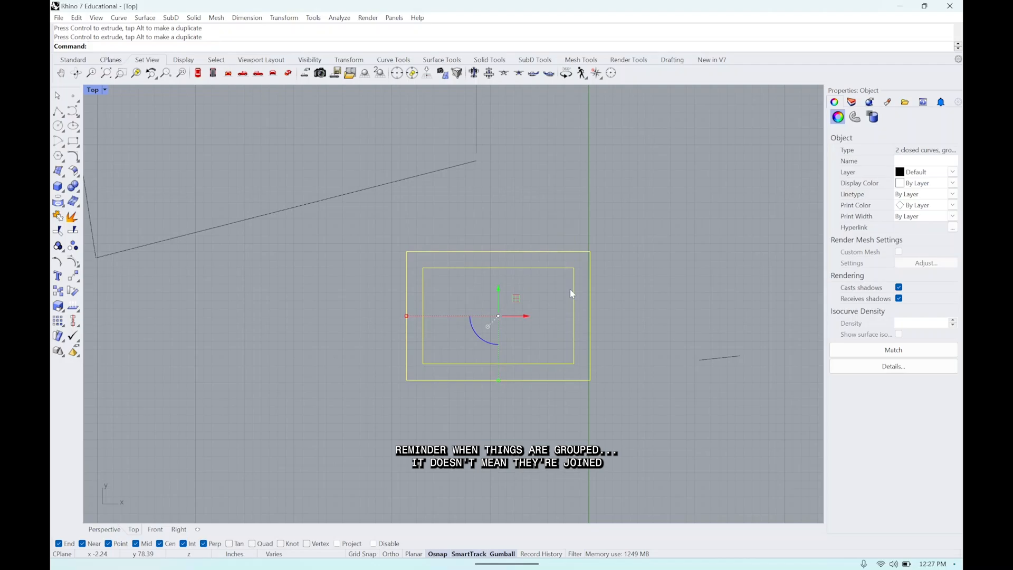
Step: Group the long, gently sloping line with the short slanted line that meets it from above
scroll(591, 287, "down", 10)
right_click_drag(644, 289, 406, 263)
left_click(540, 287)
left_click(529, 237)
left_click(567, 274)
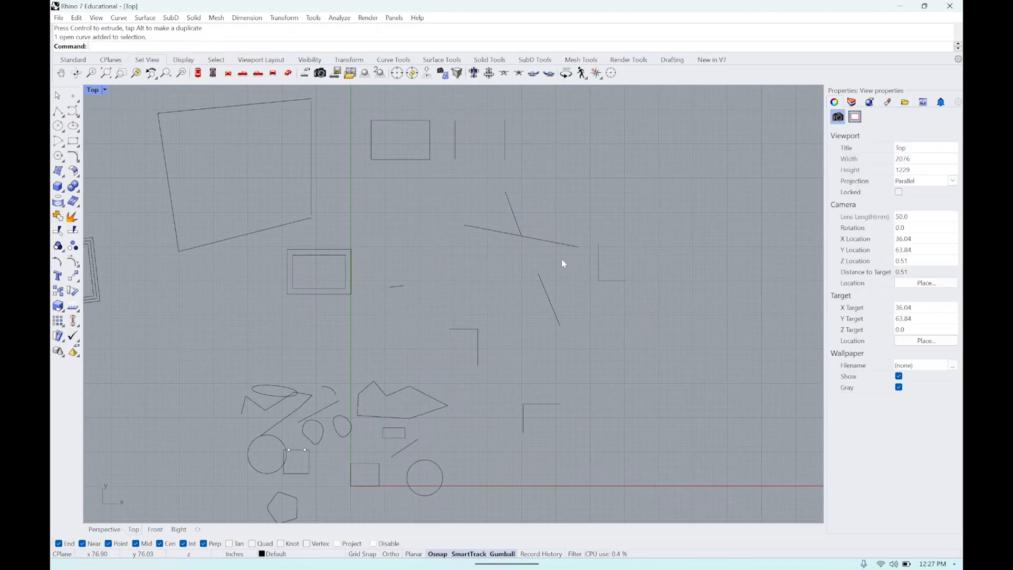
left_click_drag(554, 259, 497, 213)
left_click(584, 206)
type("group")
key("Return")
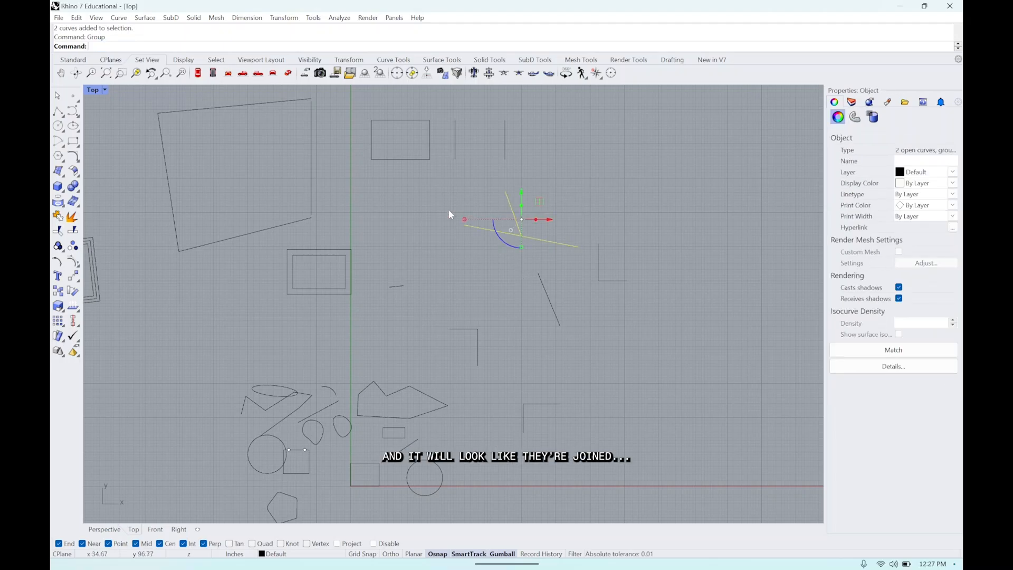
Step: Reselect the grouped pair of lines to check how the selection is reported, and clear the selection
left_click(449, 213)
left_click(509, 210)
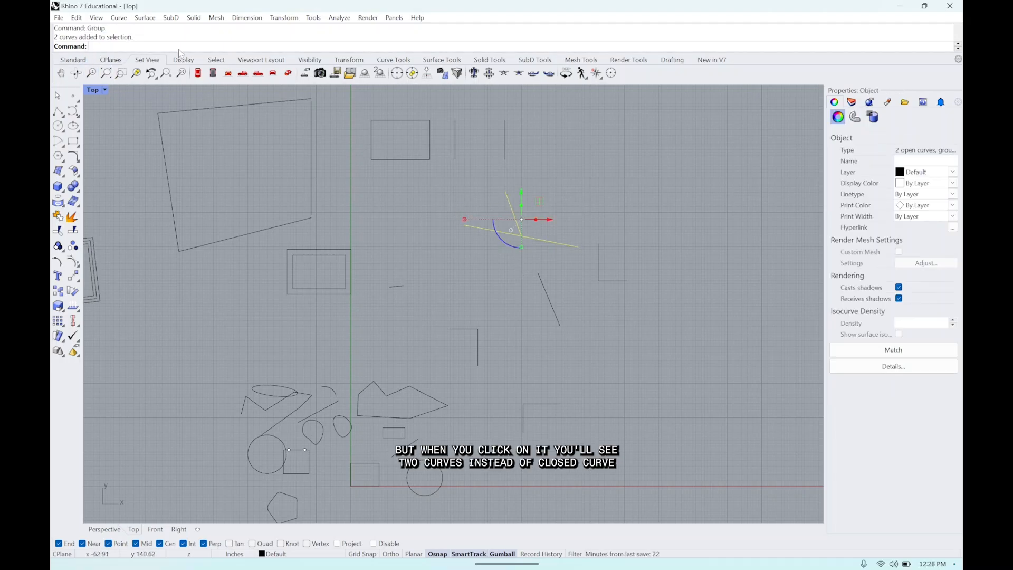
left_click(587, 191)
Step: Ungroup the pair of sloping lines and select each one individually to check that they are separate
scroll(531, 235, "up", 4)
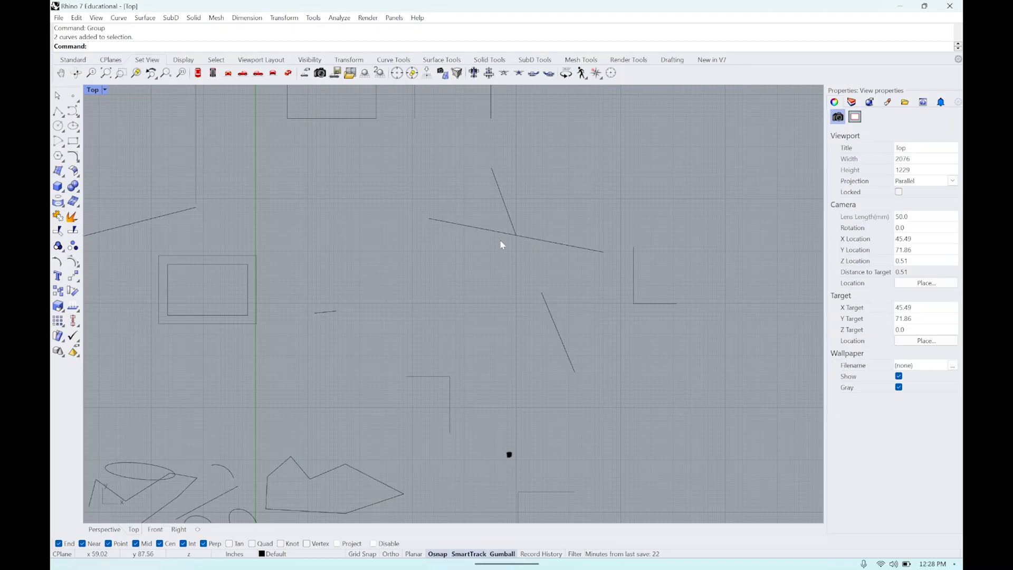
left_click(524, 235)
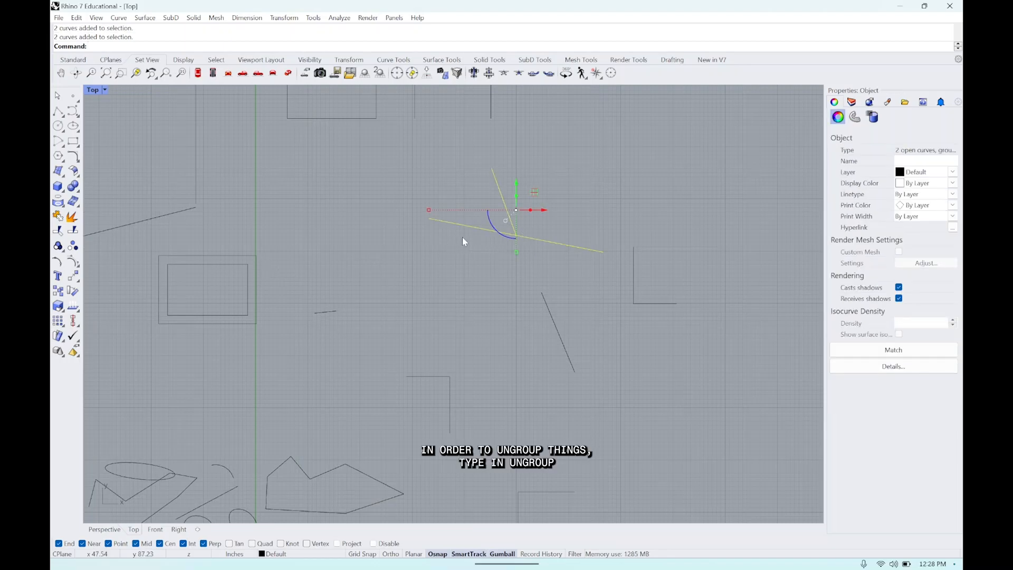
type("Ungroup")
key("Return")
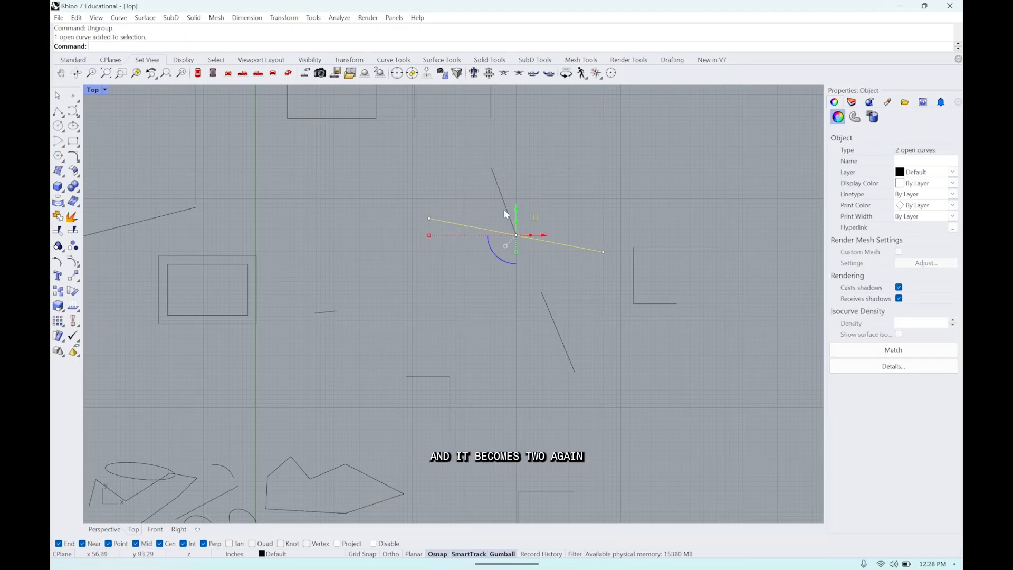
left_click(507, 210)
left_click(538, 239)
left_click(294, 282)
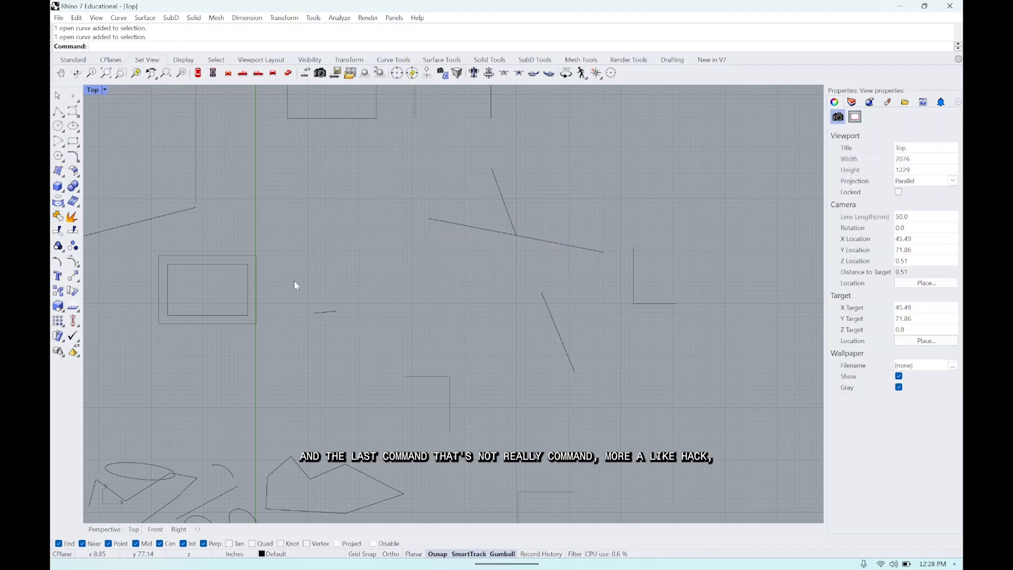
Step: Draw a short line rising to the right in the empty area below and left of the tilted nested rectangles
scroll(293, 281, "down", 3)
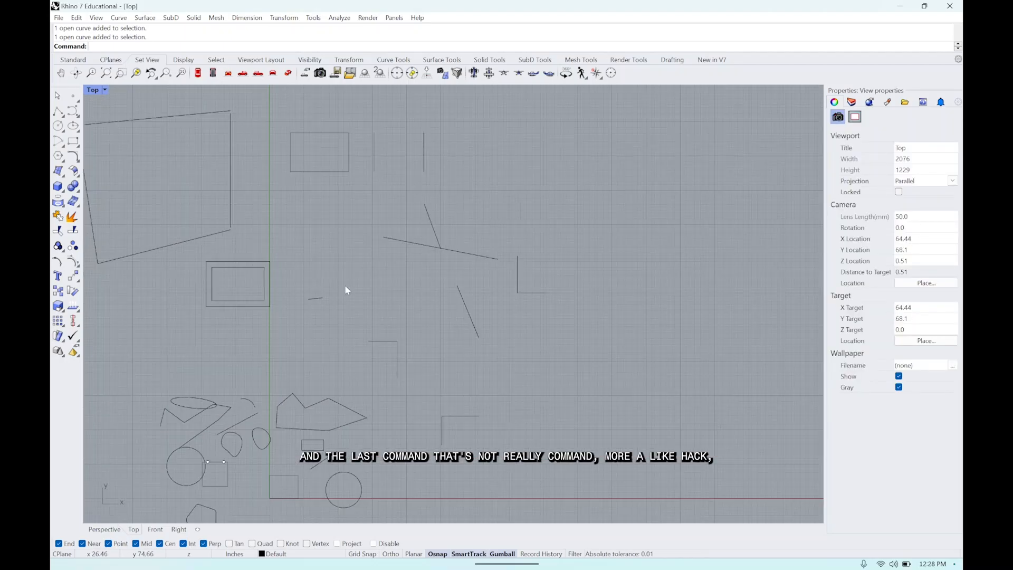
scroll(262, 296, "up", 3)
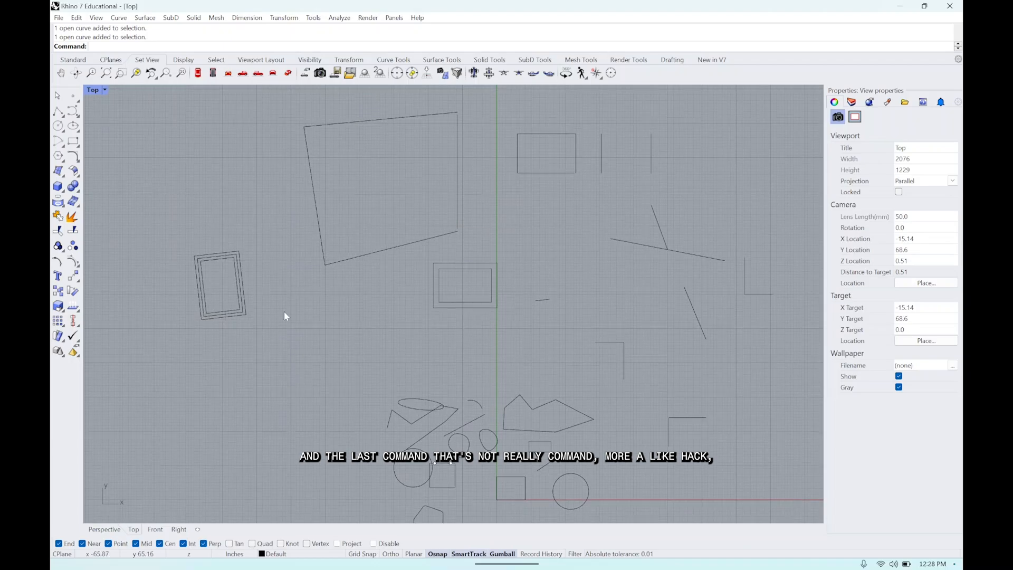
scroll(433, 331, "up", 2)
right_click_drag(285, 331, 542, 262)
type("Line")
key("Return")
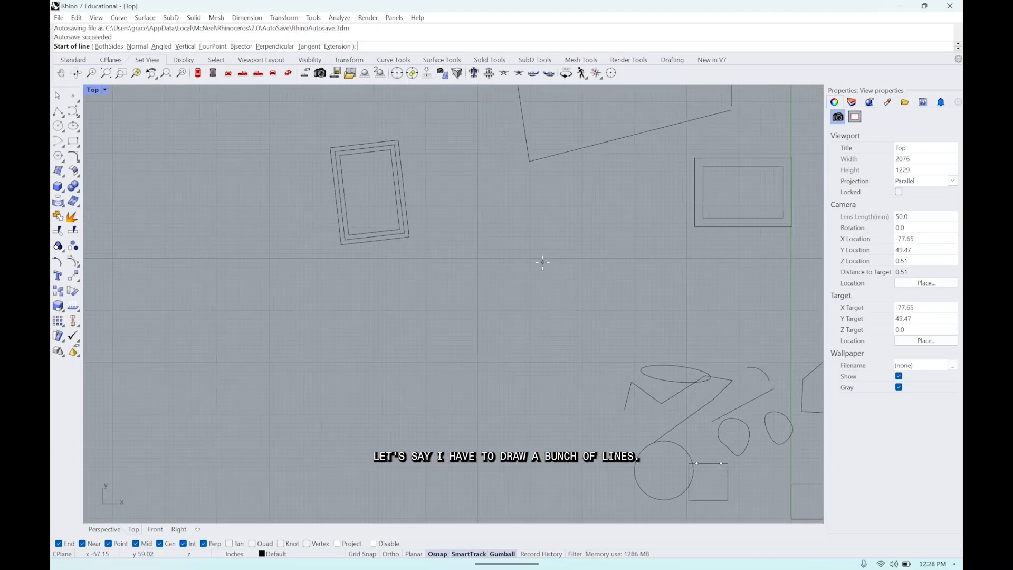
left_click(199, 363)
left_click(244, 298)
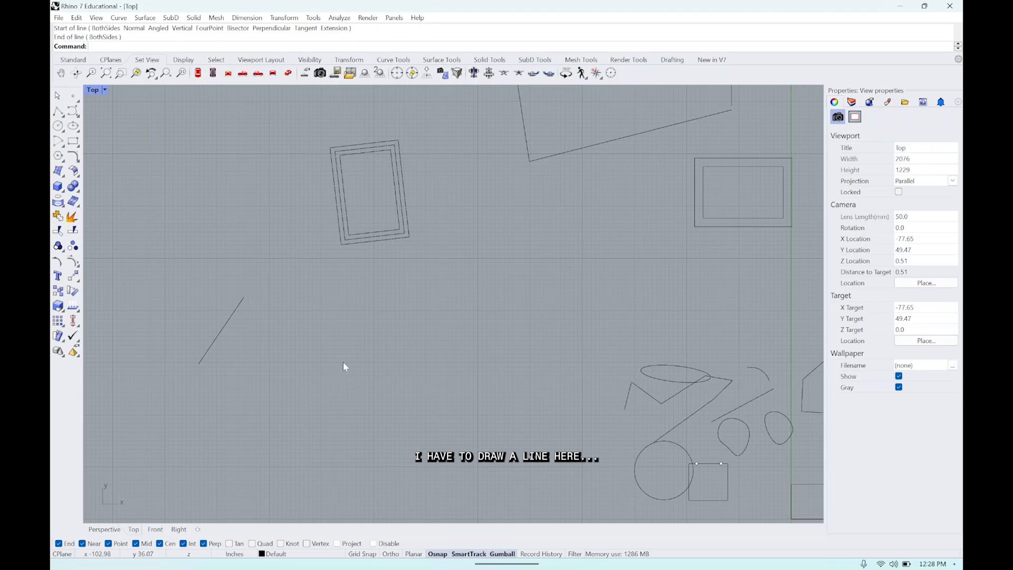
Step: Repeat the Line command for two more lines, one to the right of the first and one above it, both falling to the right
key("Return")
left_click(343, 362)
left_click(277, 275)
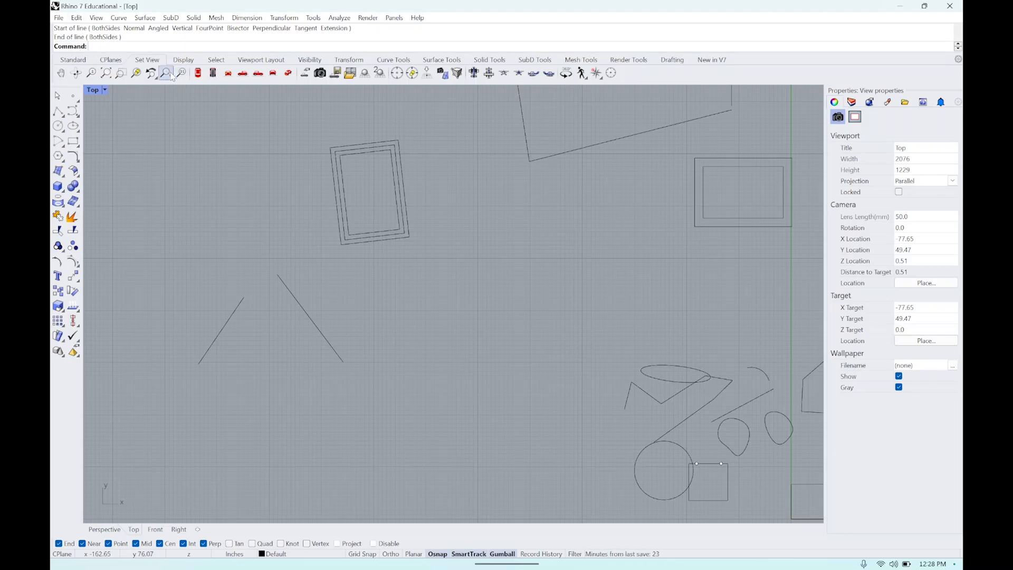
key("Return")
left_click(221, 202)
left_click(308, 257)
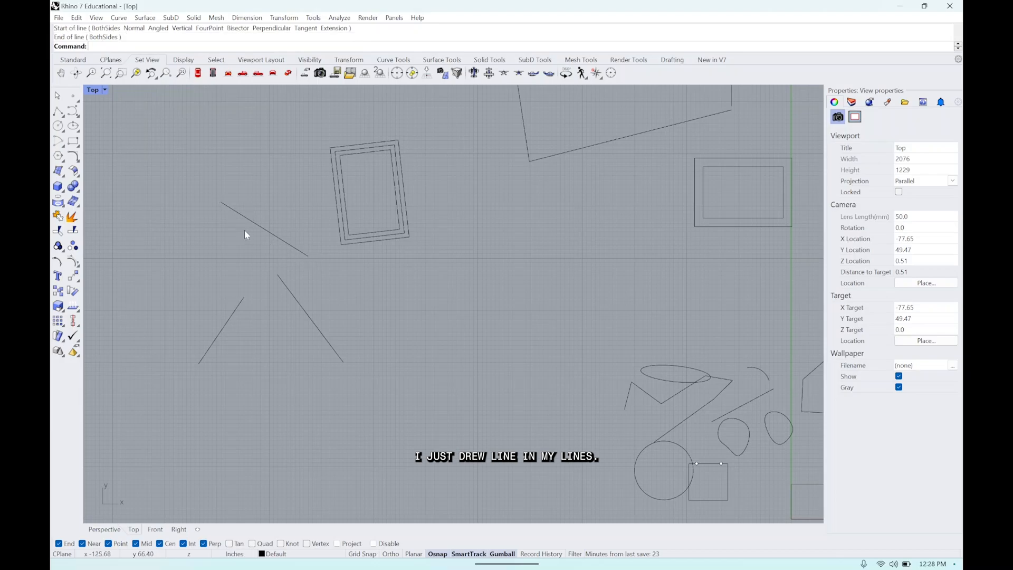
Step: Repeat the Line command for a steep line at the far left and a falling line that crosses the first line's upper end
key("Return")
left_click(123, 245)
left_click(166, 148)
key("Return")
left_click(174, 264)
left_click(257, 303)
Step: Repeat the Line command for a rising line across the falling line's left end and a falling line beside the uppermost sloping one
key("Return")
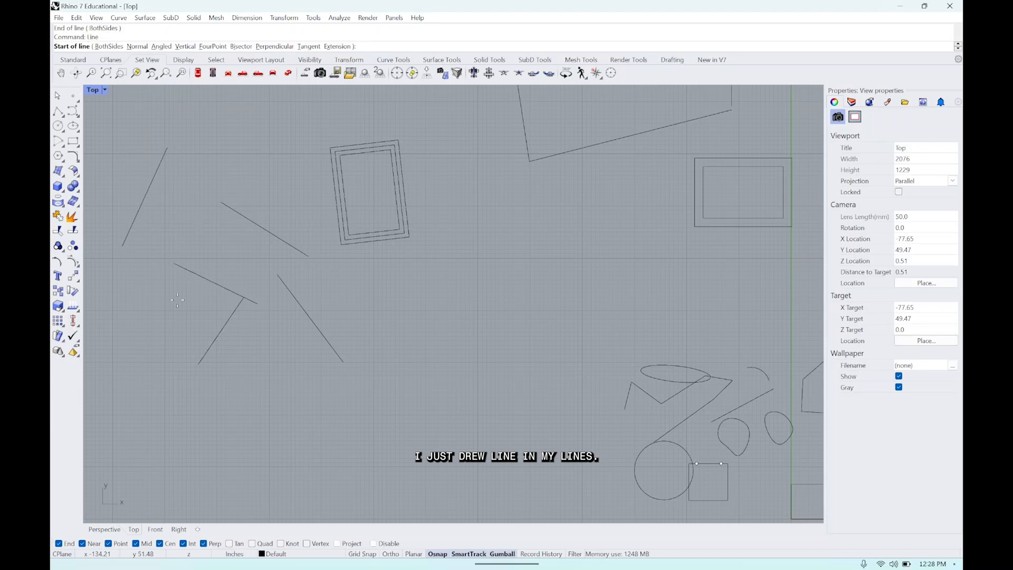
left_click(153, 313)
left_click(195, 244)
key("Return")
left_click(178, 193)
left_click(237, 230)
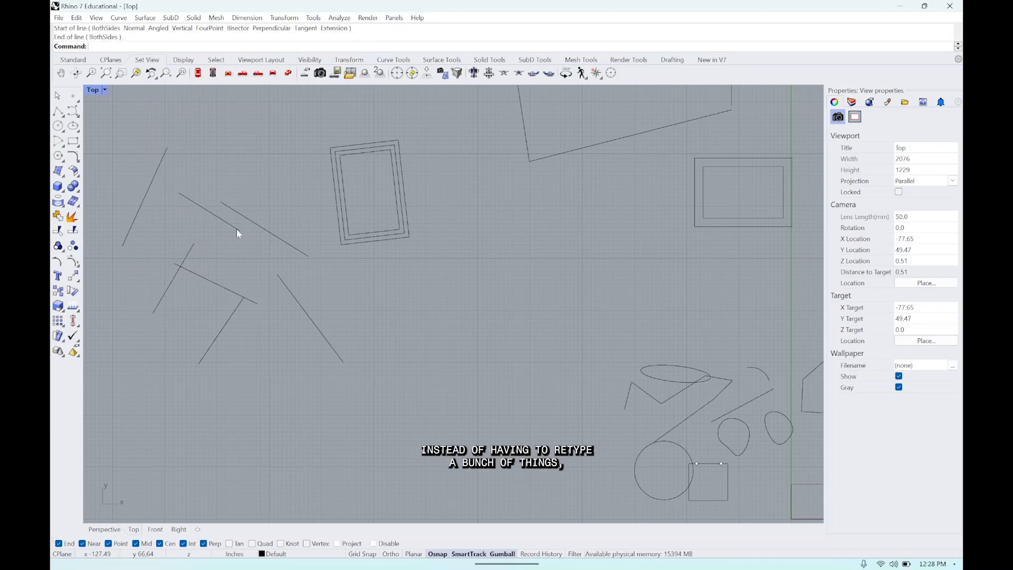